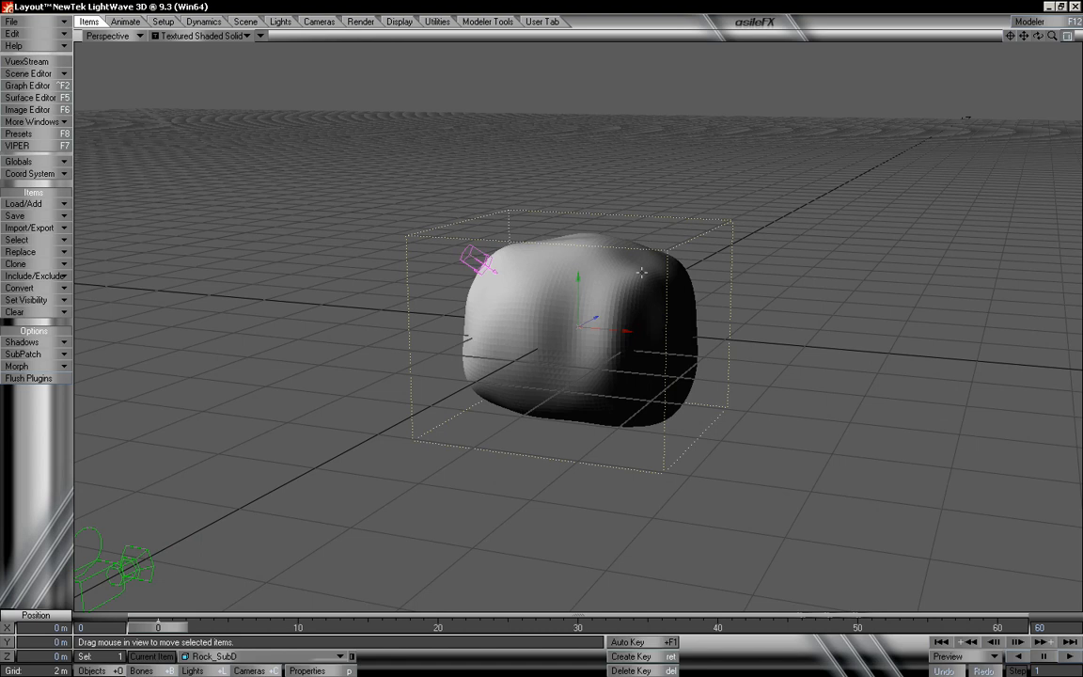
# Switch to Modeler, examine the Rock_SubD mesh in perspective, and return to Layout
pyautogui.click(1021, 22)
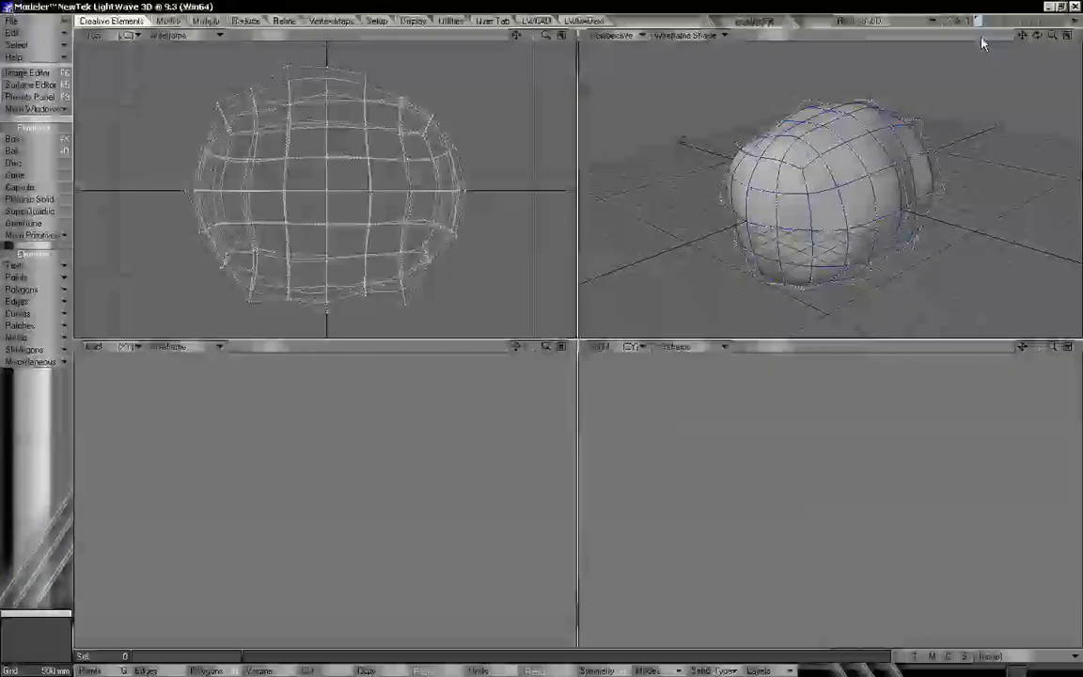
pyautogui.press('space')
pyautogui.keyDown('alt'); pyautogui.moveTo(778, 191); pyautogui.dragTo(952, 203); pyautogui.keyUp('alt')
pyautogui.moveTo(1051, 37); pyautogui.dragTo(1064, 38)
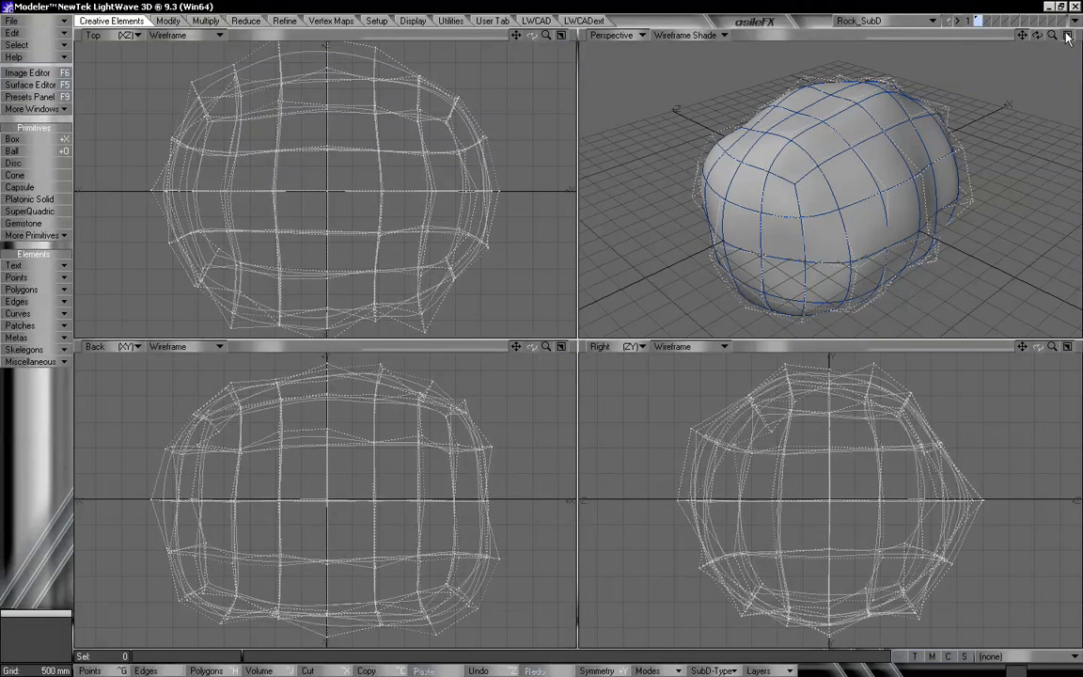
pyautogui.click(974, 20)
pyautogui.click(1051, 20)
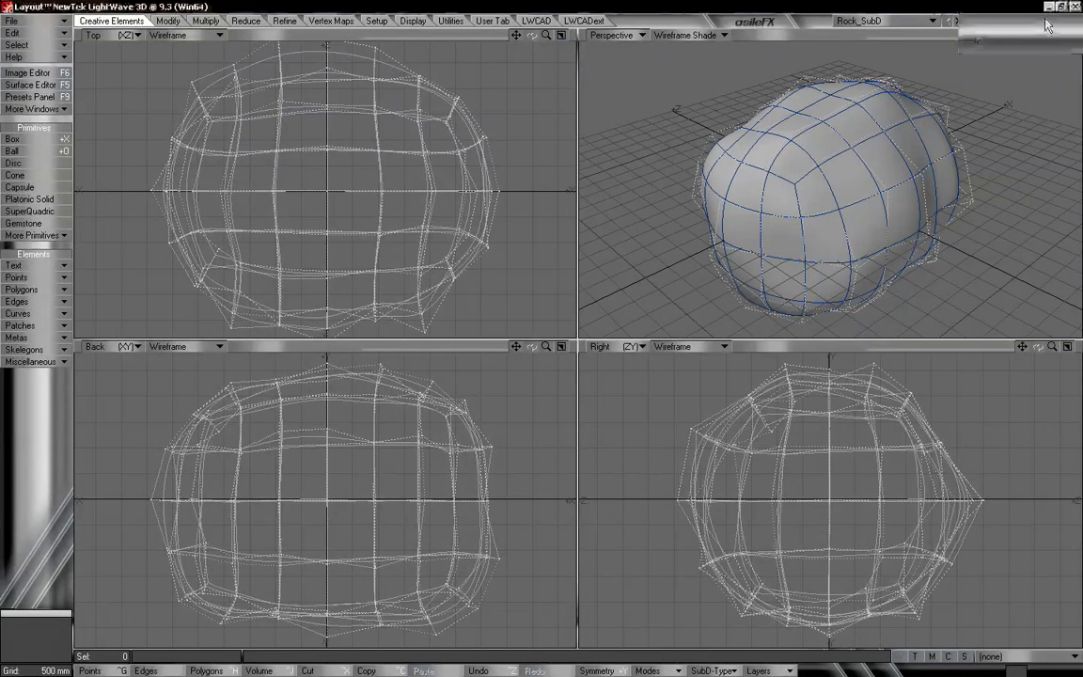
pyautogui.keyDown('alt'); pyautogui.moveTo(663, 296); pyautogui.dragTo(648, 314); pyautogui.keyUp('alt')
pyautogui.moveTo(1051, 36); pyautogui.dragTo(1044, 37)
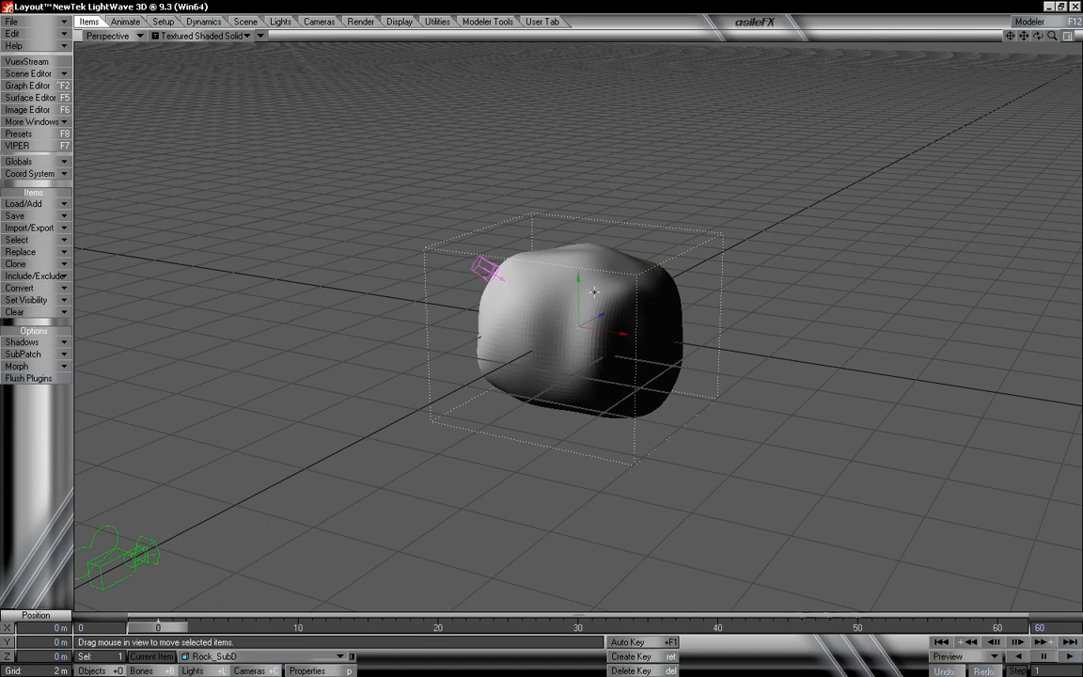
# Open the object properties of Rock_SubD and add an Emitter dynamic to it
pyautogui.press('p')
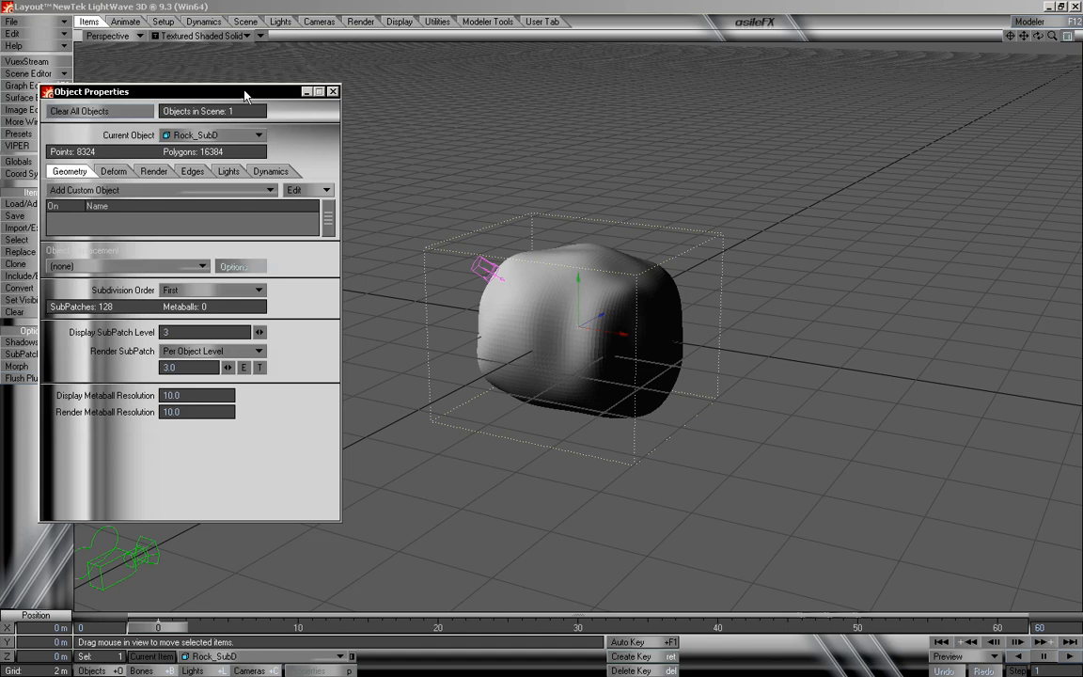
pyautogui.moveTo(244, 97); pyautogui.dragTo(279, 59)
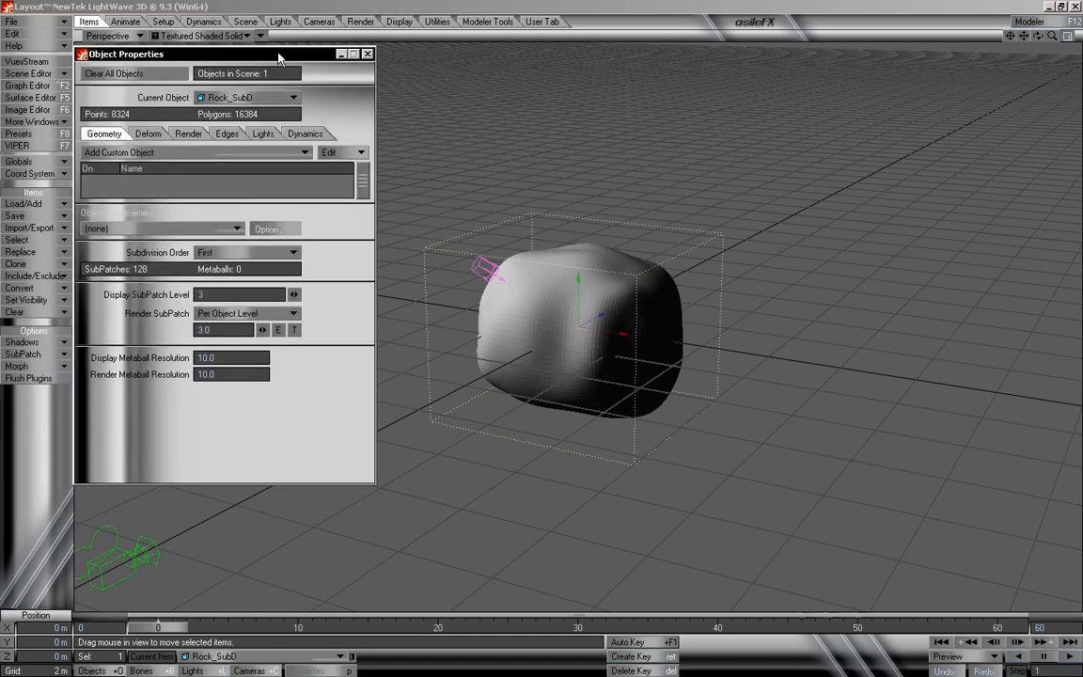
pyautogui.click(316, 136)
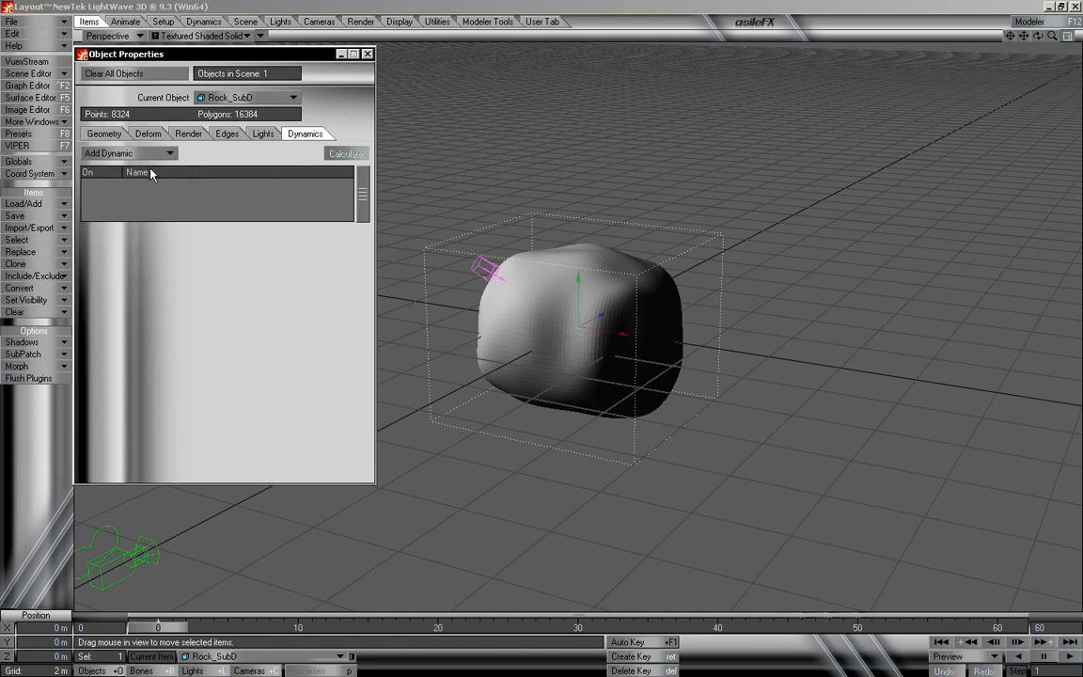
pyautogui.click(136, 152)
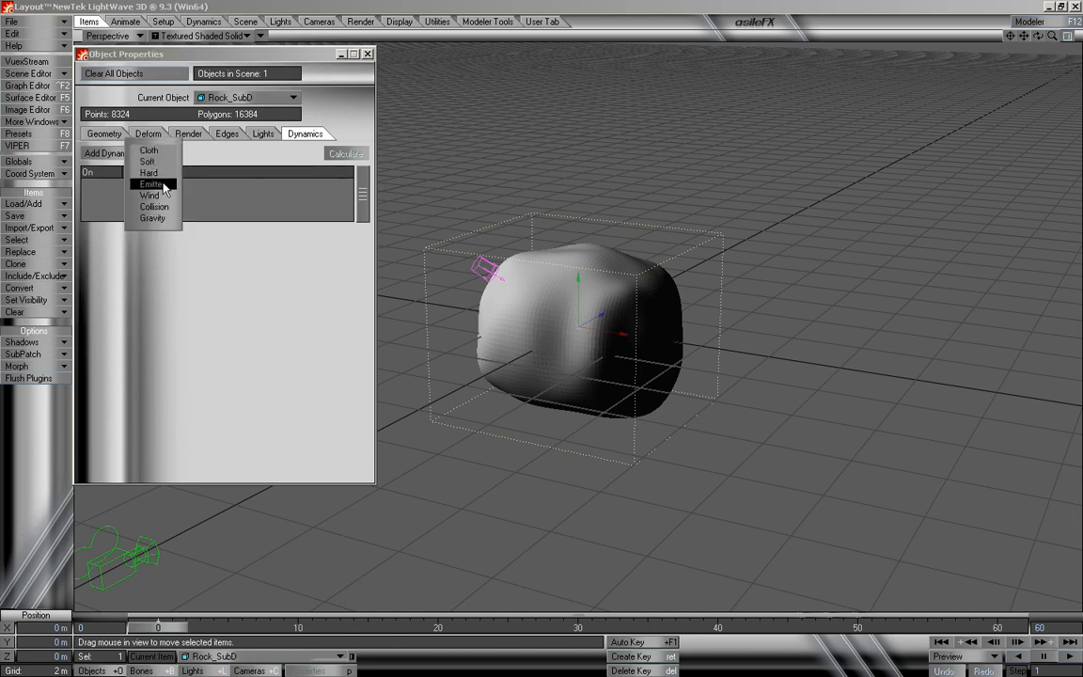
pyautogui.click(150, 185)
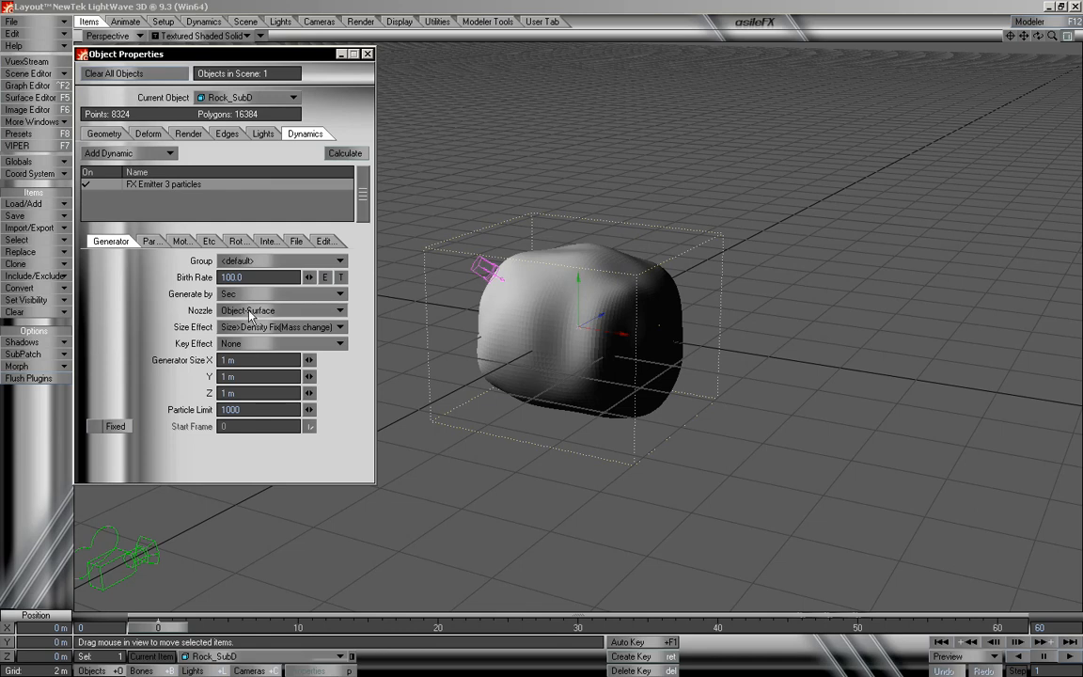
# Set the emitter's nozzle to Object-Surface and scrub the timeline to preview the particles
pyautogui.click(252, 315)
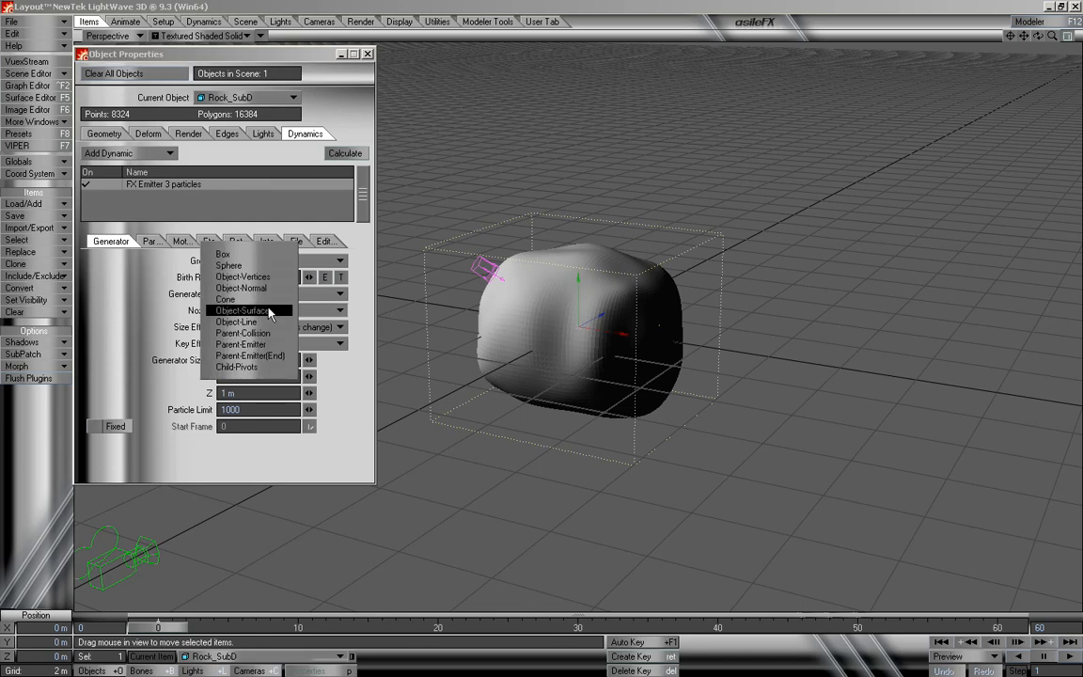
pyautogui.click(165, 312)
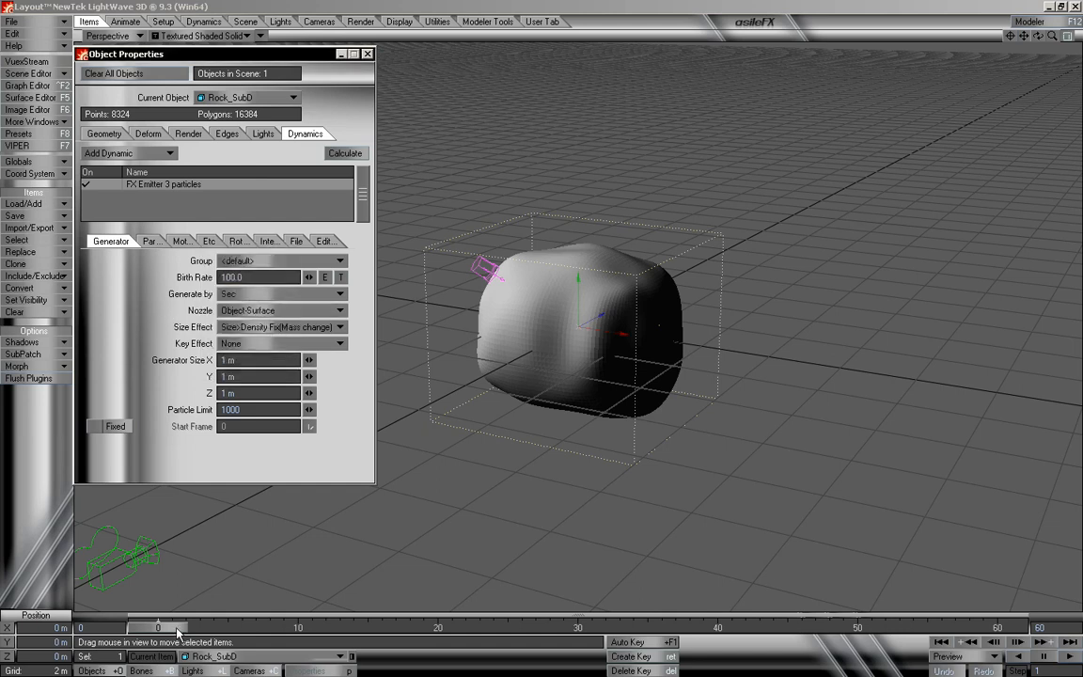
pyautogui.moveTo(176, 628)
pyautogui.mouseDown()
pyautogui.moveTo(892, 629)
pyautogui.moveTo(157, 629)
pyautogui.mouseUp()
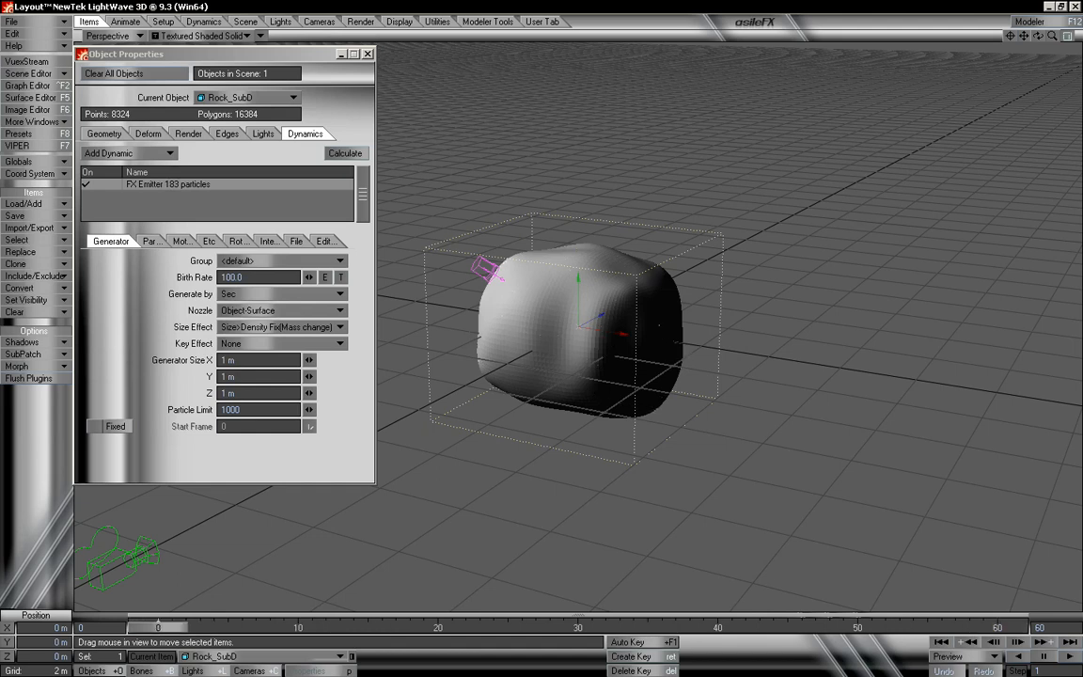
# Preview the emitted particles with Wireframe viewport shading and restore Textured Shaded Solid
pyautogui.click(261, 36)
pyautogui.click(216, 38)
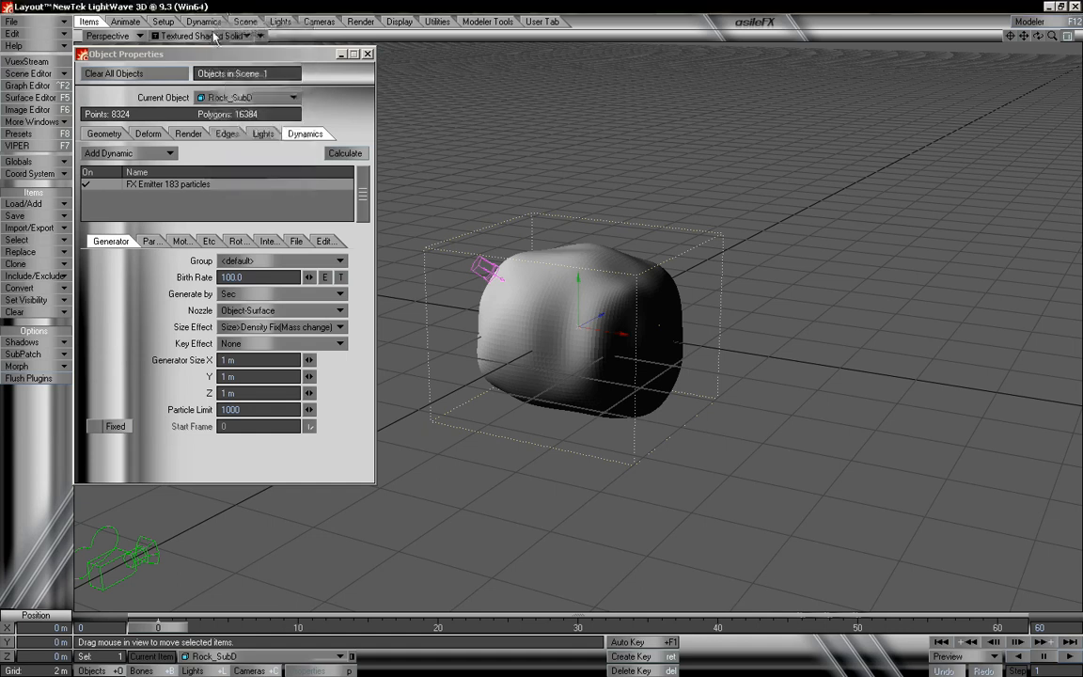
pyautogui.click(215, 37)
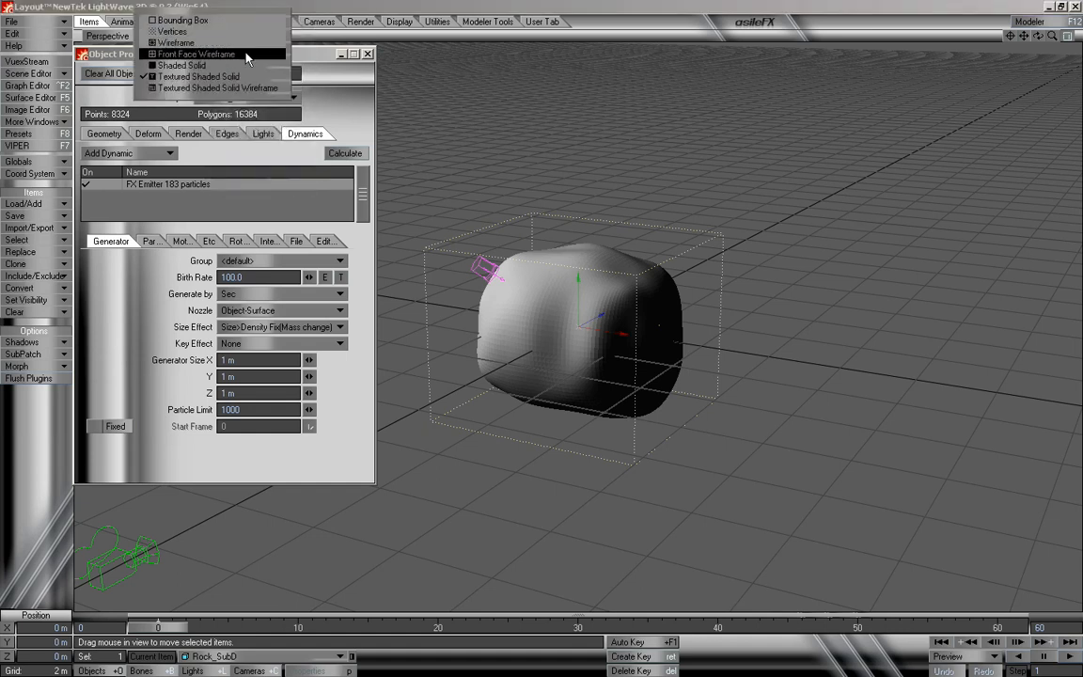
pyautogui.click(239, 42)
pyautogui.click(205, 41)
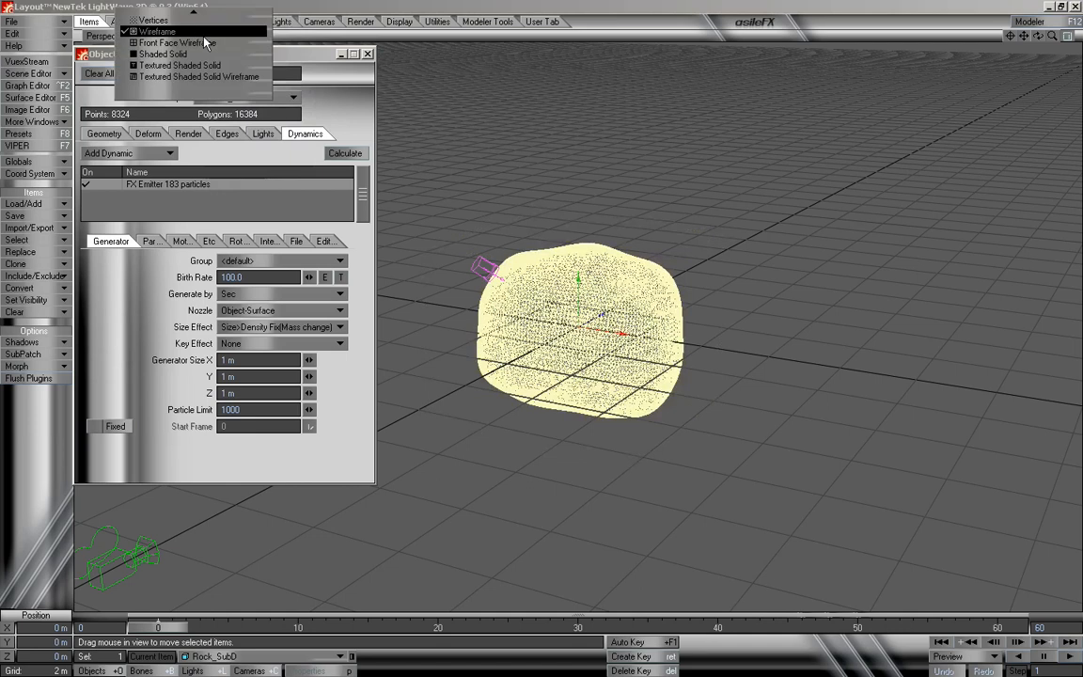
pyautogui.click(241, 3)
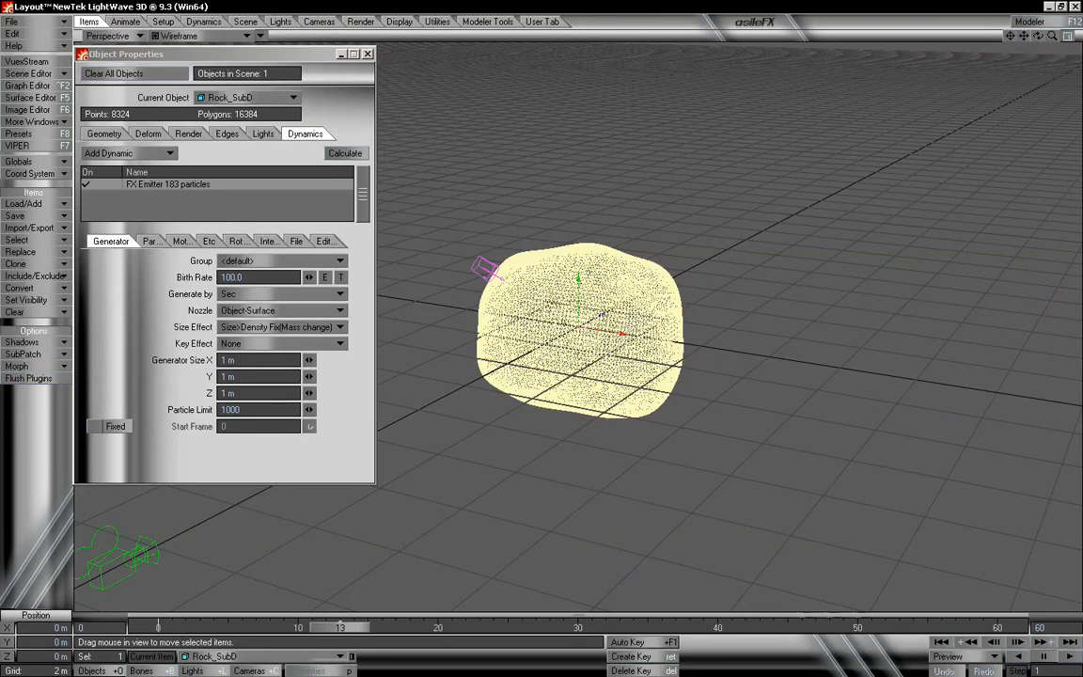
pyautogui.click(179, 36)
pyautogui.click(222, 71)
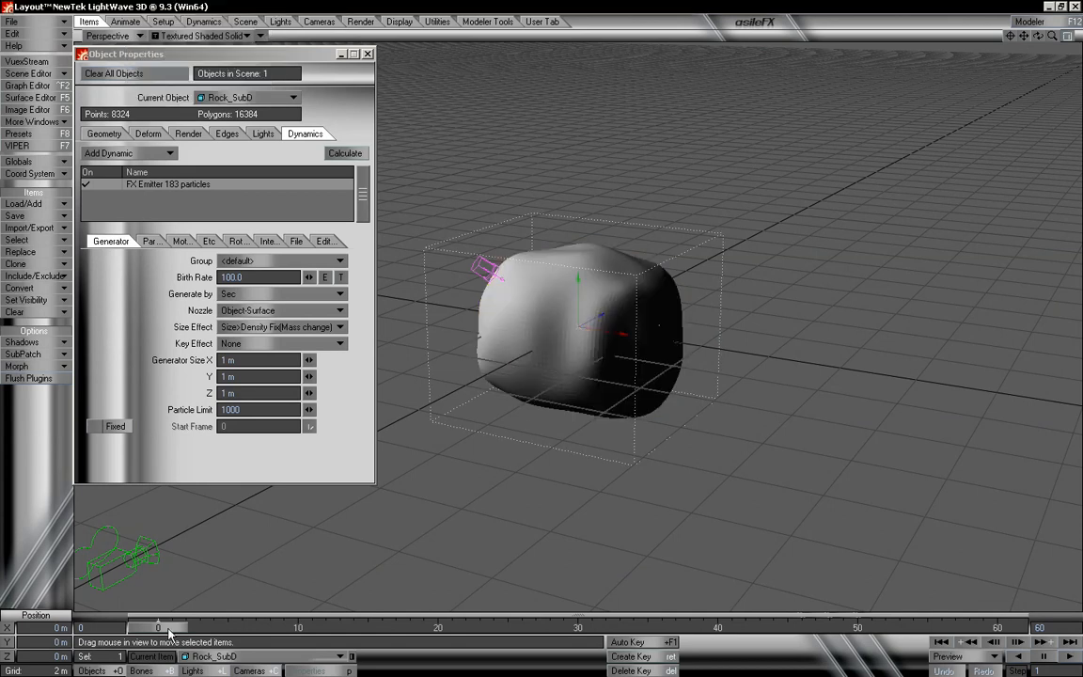
# Extend the scene's end frame to 350 and return to frame 0
pyautogui.moveTo(169, 635)
pyautogui.mouseDown()
pyautogui.moveTo(535, 636)
pyautogui.moveTo(158, 635)
pyautogui.mouseUp()
pyautogui.moveTo(1050, 38); pyautogui.dragTo(1060, 38)
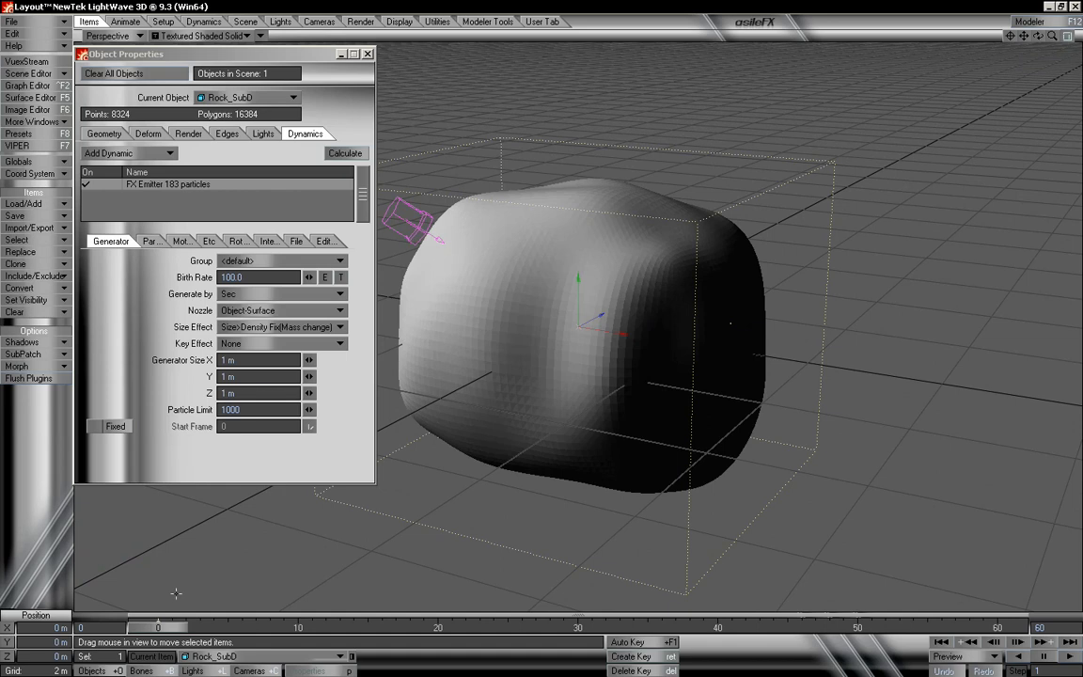
pyautogui.moveTo(158, 627)
pyautogui.mouseDown()
pyautogui.moveTo(997, 627)
pyautogui.moveTo(158, 627)
pyautogui.mouseUp()
pyautogui.write('0')
pyautogui.press('Return')
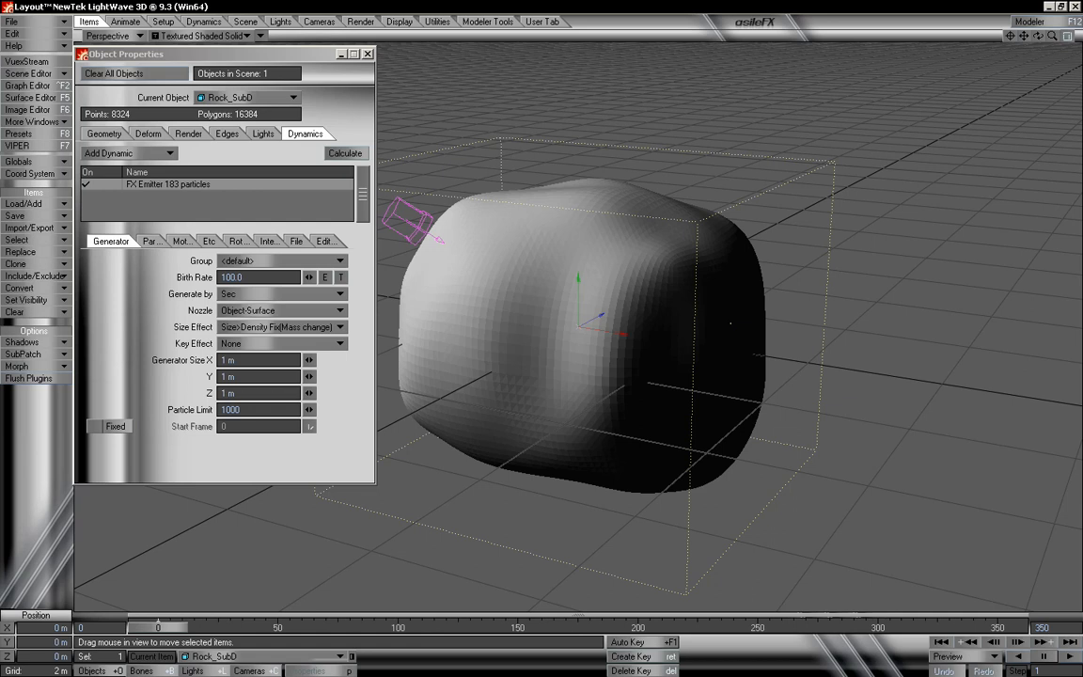
# Set the emitter's birth rate to 150 and particle limit to 100000, and preview the emission over time
pyautogui.click(262, 276)
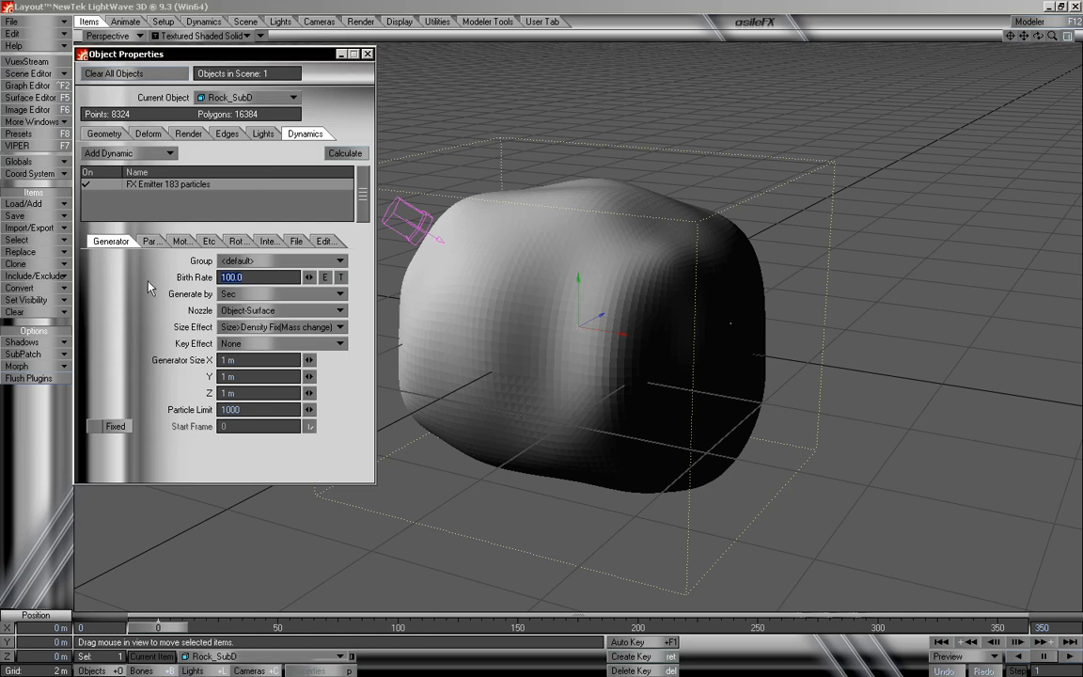
pyautogui.write('150')
pyautogui.press('Tab')
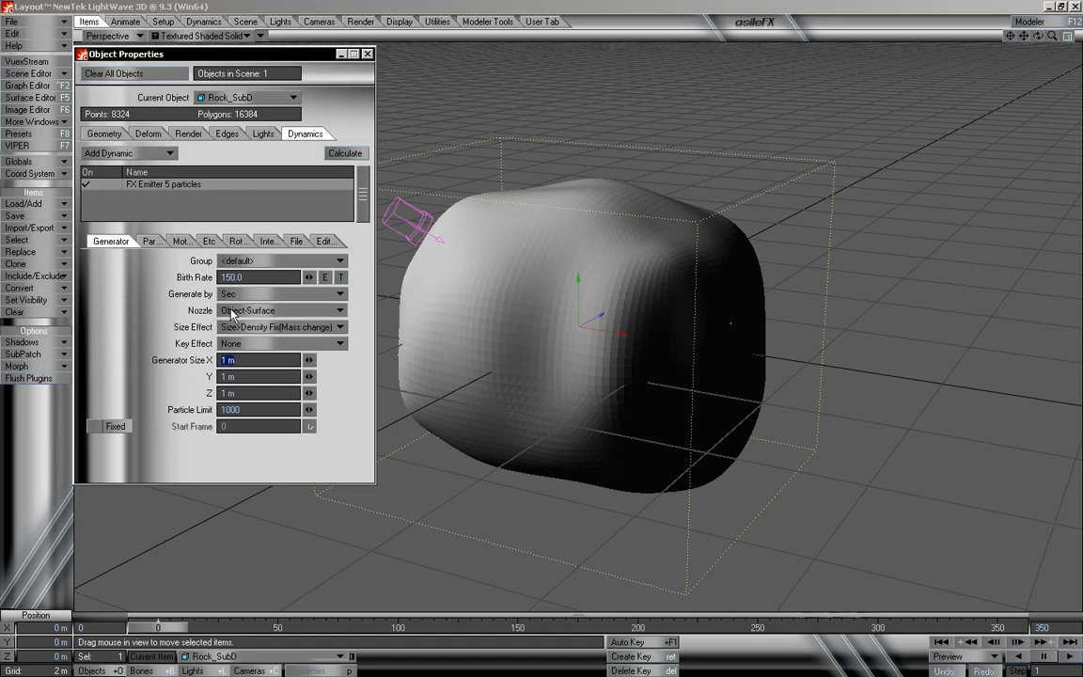
pyautogui.click(252, 409)
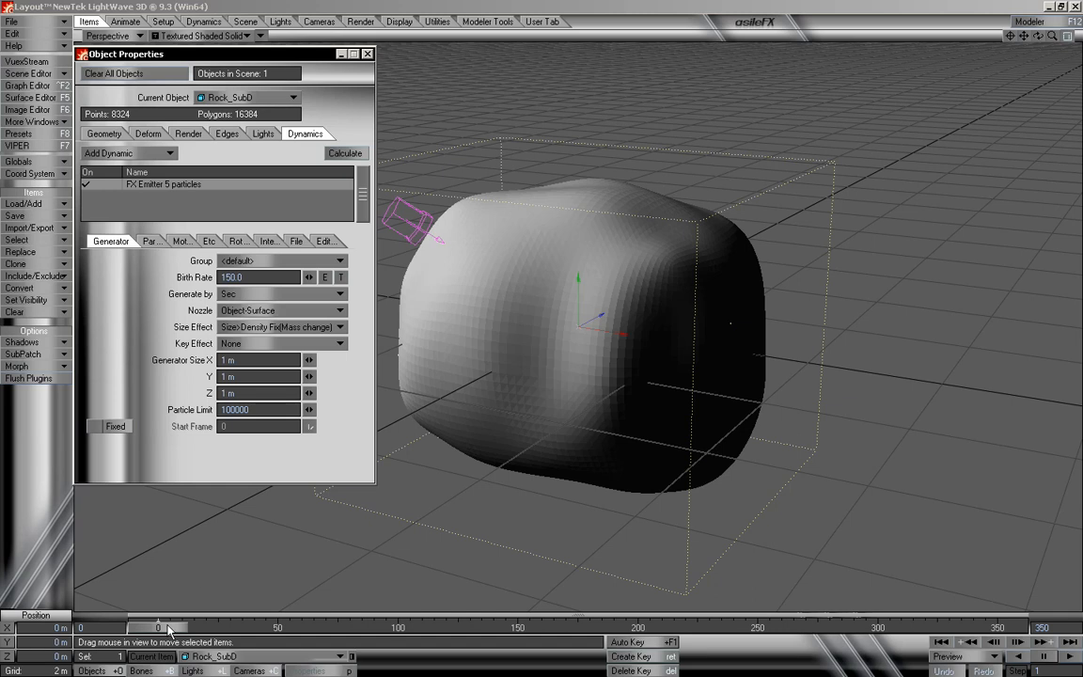
pyautogui.moveTo(169, 628)
pyautogui.mouseDown()
pyautogui.moveTo(832, 628)
pyautogui.moveTo(158, 628)
pyautogui.mouseUp()
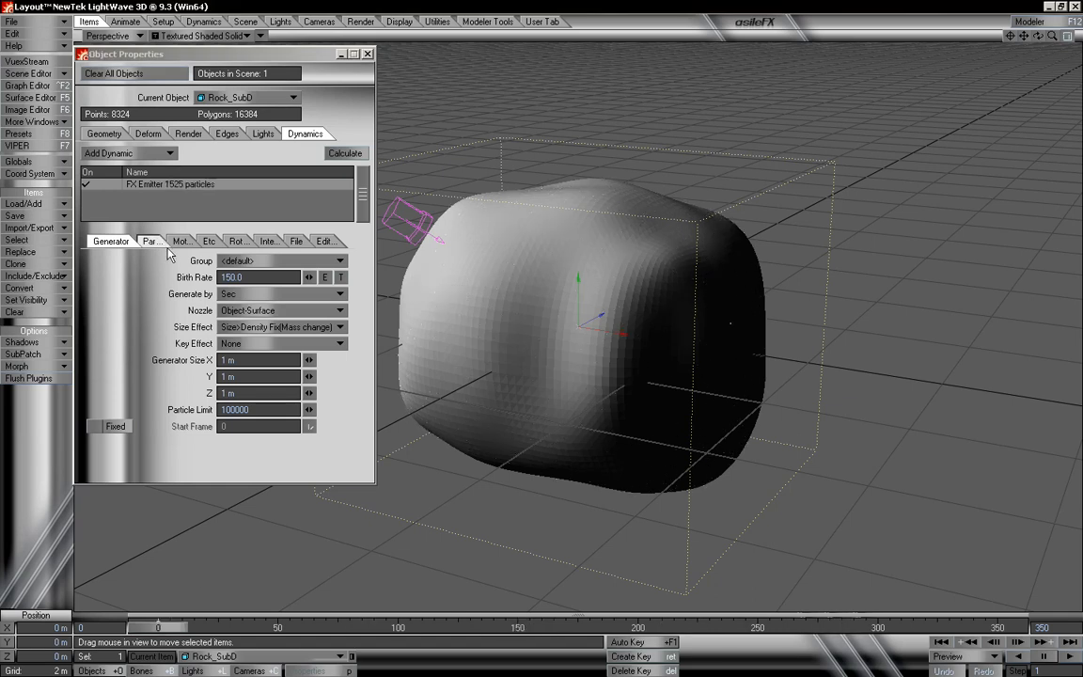
# Set the particles' life time to 350 frames and preview the emission from the generator settings
pyautogui.click(150, 242)
pyautogui.click(249, 361)
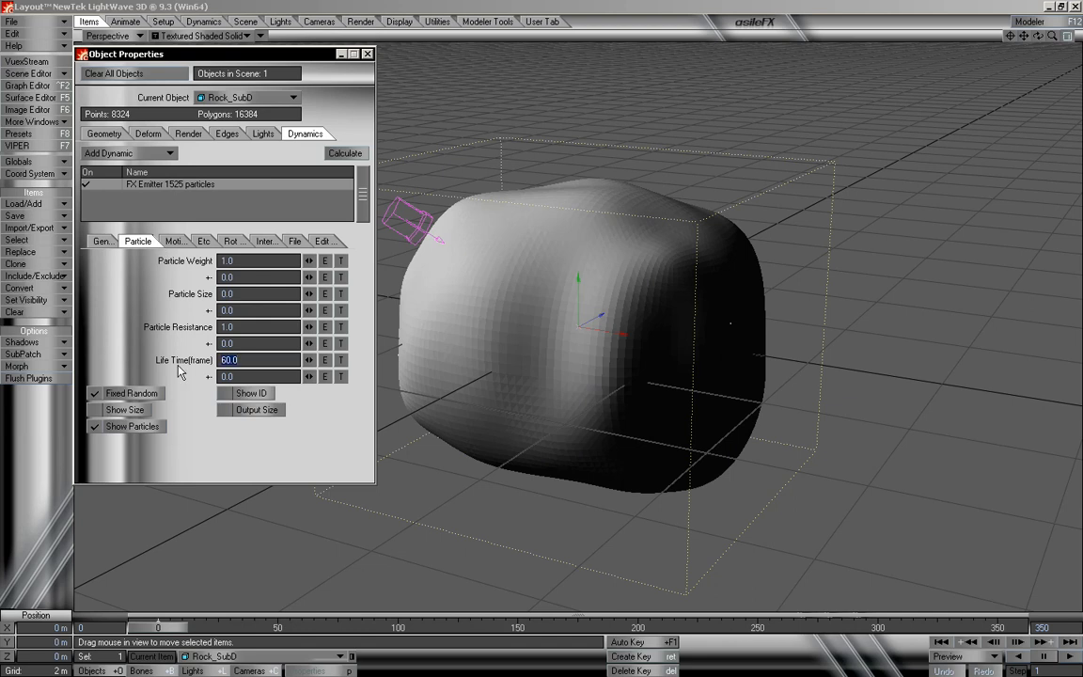
pyautogui.write('350')
pyautogui.press('Tab')
pyautogui.click(100, 240)
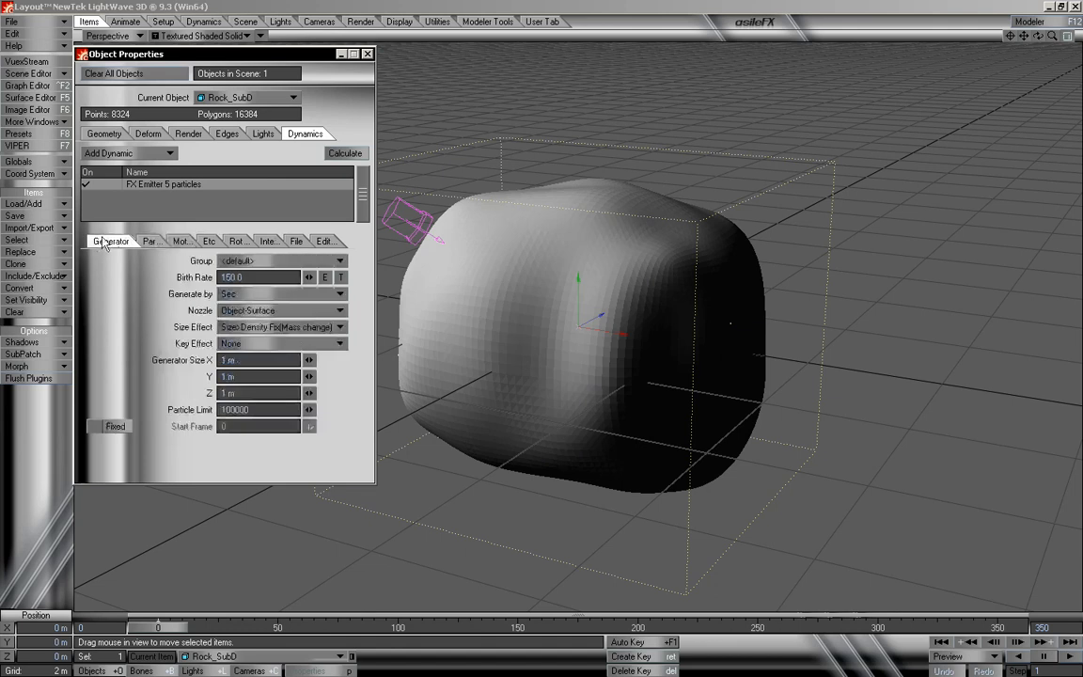
pyautogui.moveTo(165, 627)
pyautogui.mouseDown()
pyautogui.moveTo(999, 628)
pyautogui.moveTo(158, 628)
pyautogui.mouseUp()
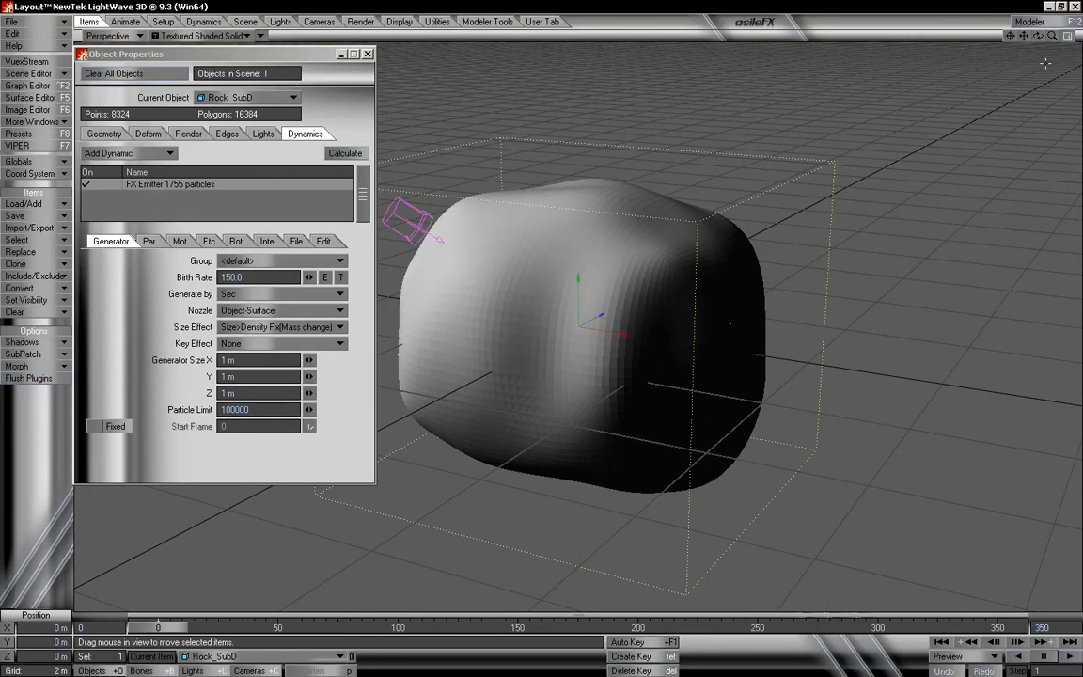
# Set the nozzle to Object-Vertices, examine the particles from beneath the rock at frame 252, and return to frame 0
pyautogui.moveTo(1053, 38); pyautogui.dragTo(943, 32)
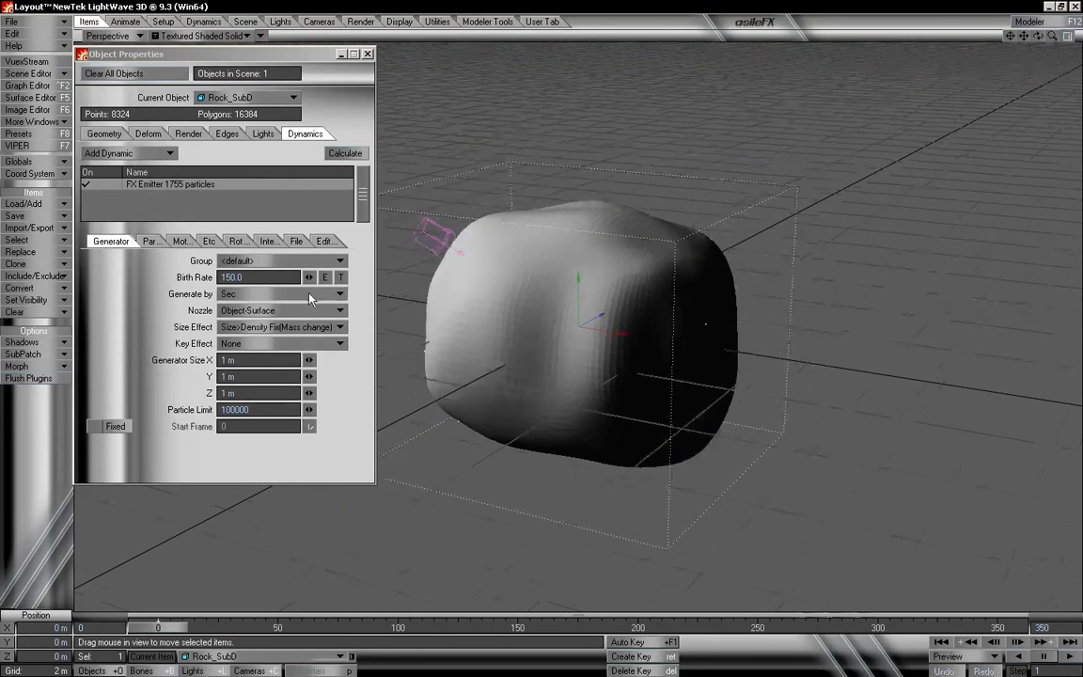
pyautogui.click(307, 310)
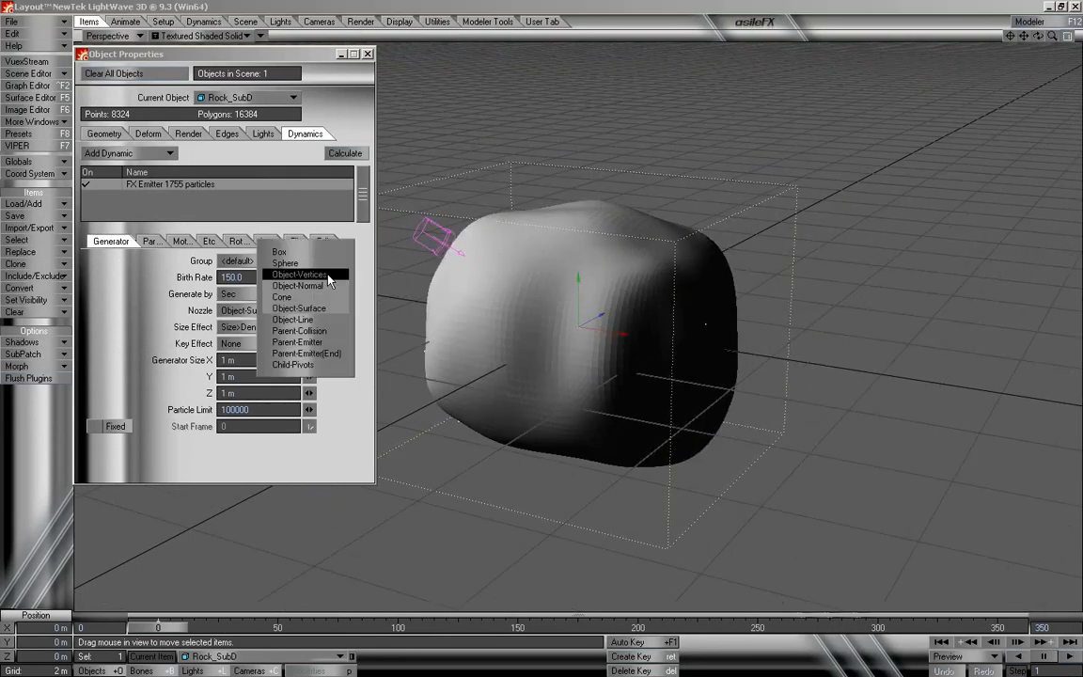
pyautogui.click(326, 275)
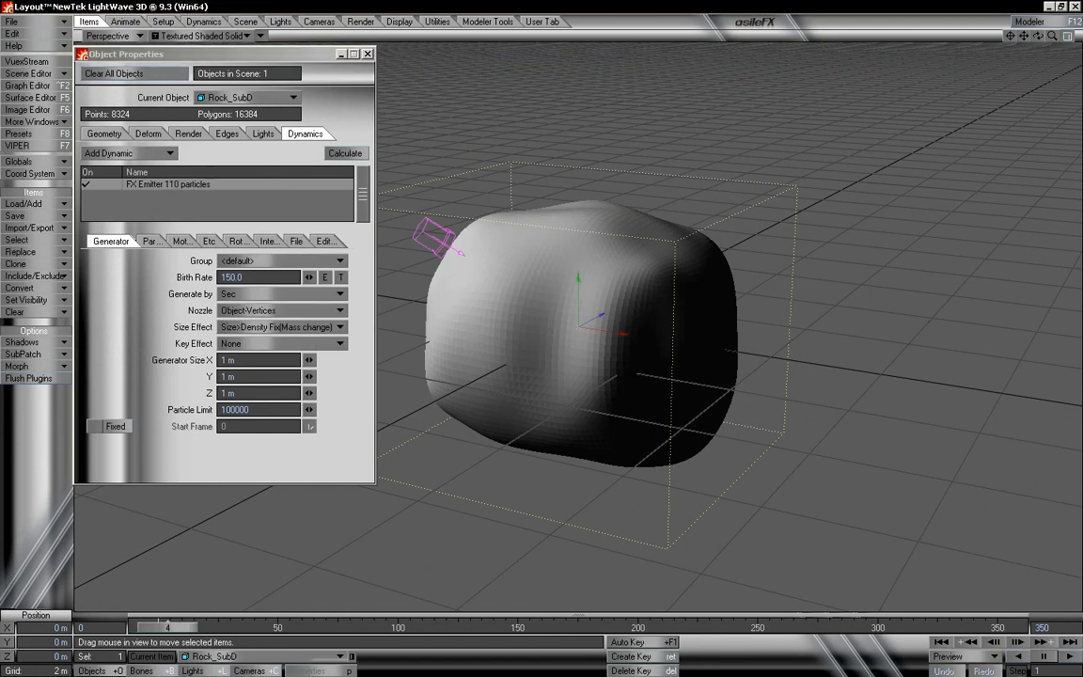
pyautogui.moveTo(177, 625); pyautogui.dragTo(762, 626)
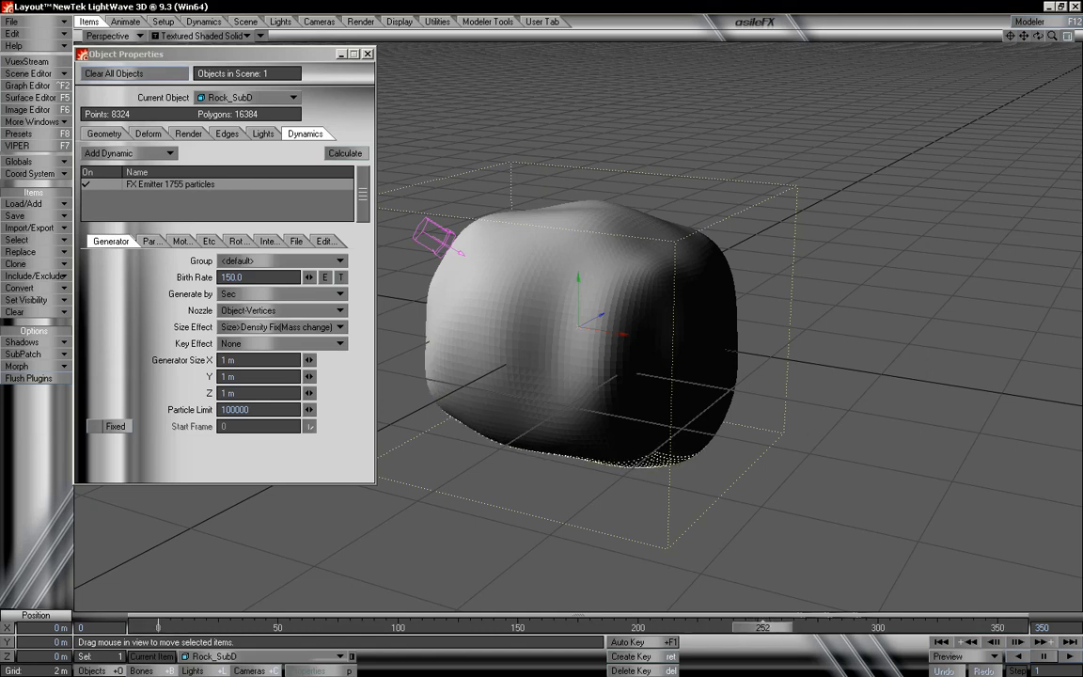
pyautogui.keyDown('alt'); pyautogui.moveTo(827, 601); pyautogui.dragTo(770, 505); pyautogui.keyUp('alt')
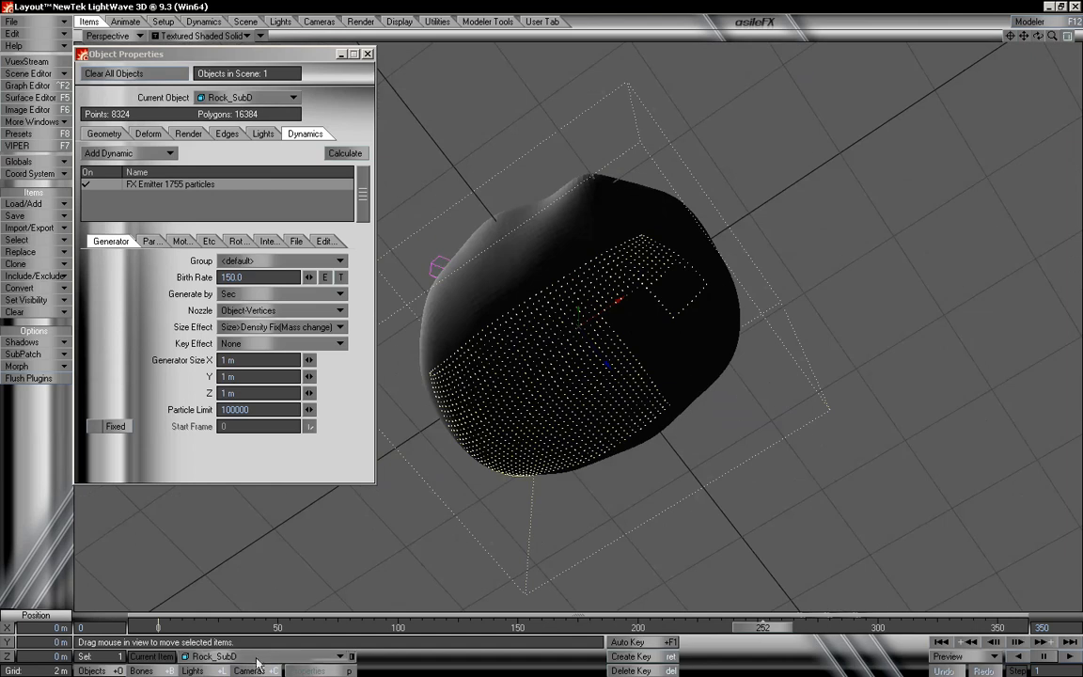
pyautogui.keyDown('alt'); pyautogui.moveTo(649, 585); pyautogui.dragTo(687, 594); pyautogui.keyUp('alt')
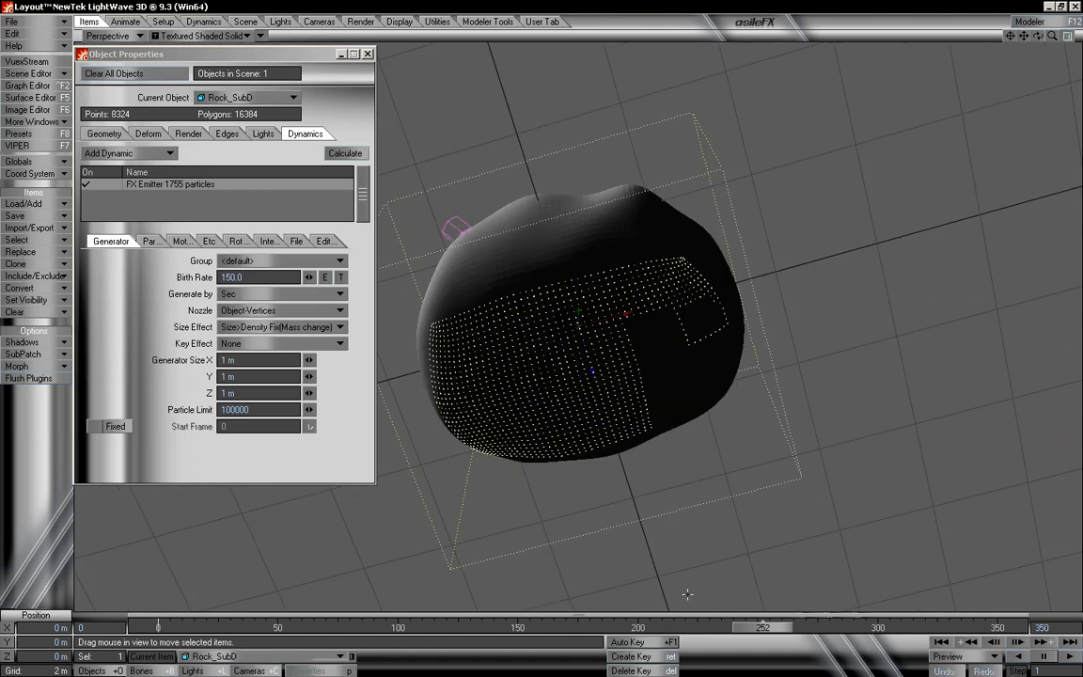
pyautogui.moveTo(763, 628); pyautogui.dragTo(156, 627)
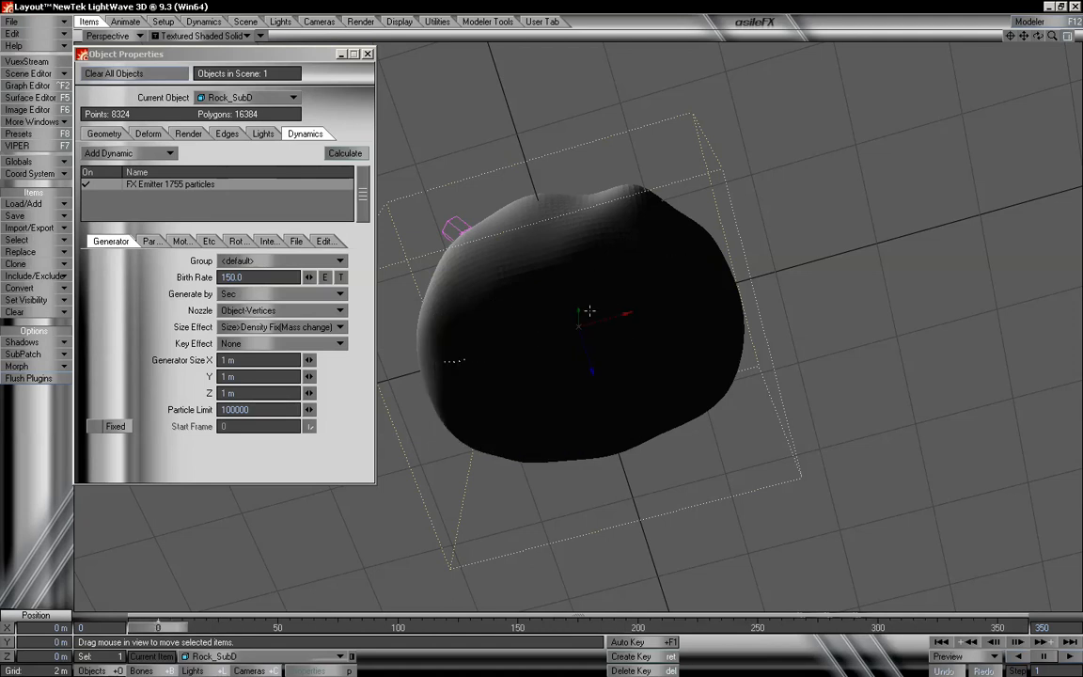
# Set the emitter's nozzle to Object-Normal and scrub forward from frame 0 to preview the emission
pyautogui.click(268, 311)
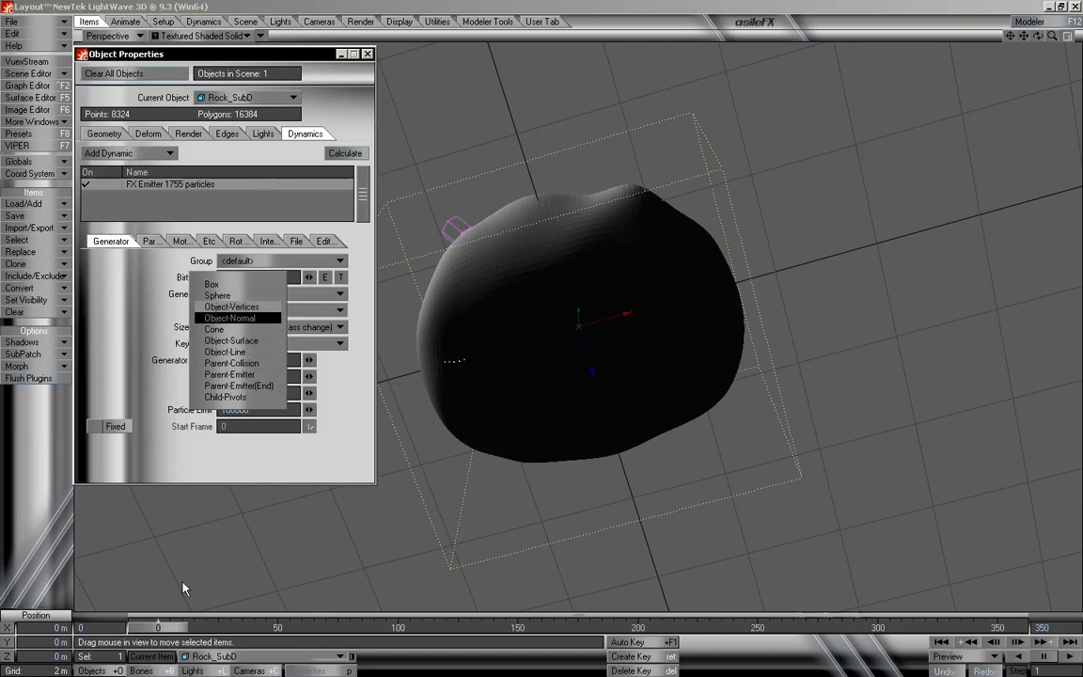
pyautogui.moveTo(186, 627); pyautogui.dragTo(310, 627)
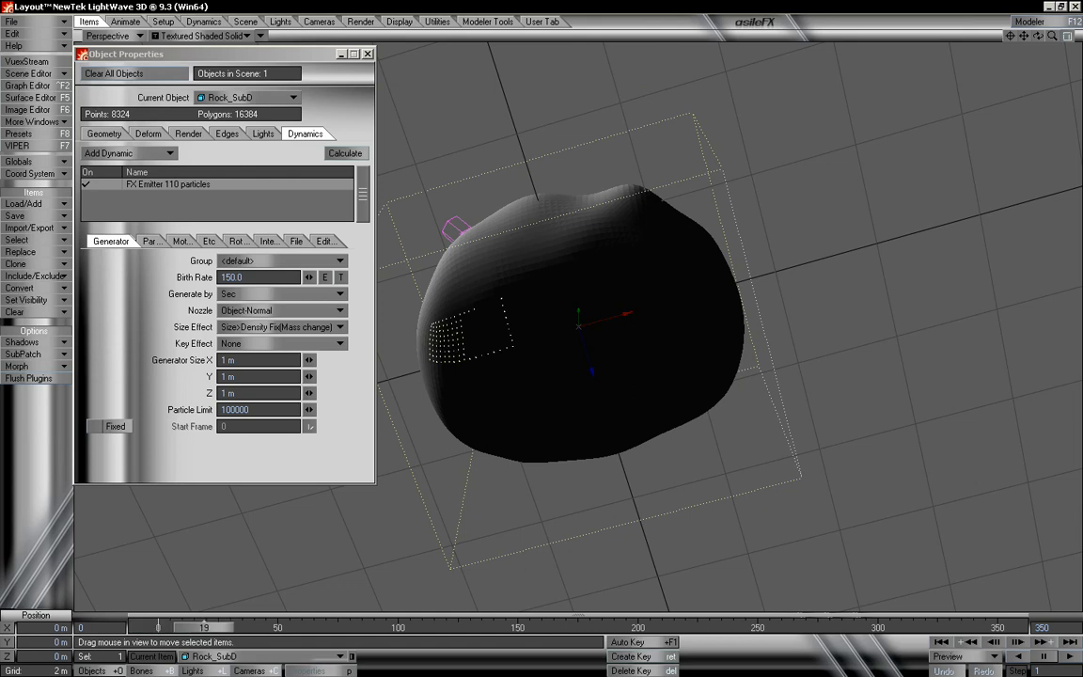
# Try the Object-Surface and Object-Line nozzles on the emitter and examine the particles from above the rock
pyautogui.click(282, 310)
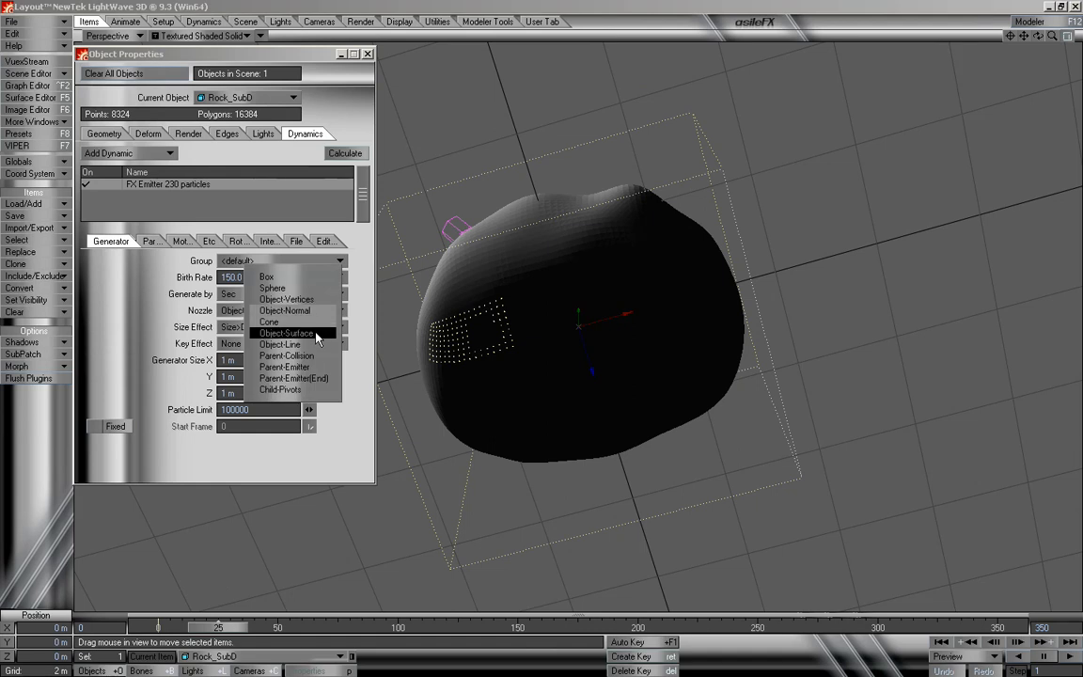
pyautogui.click(315, 334)
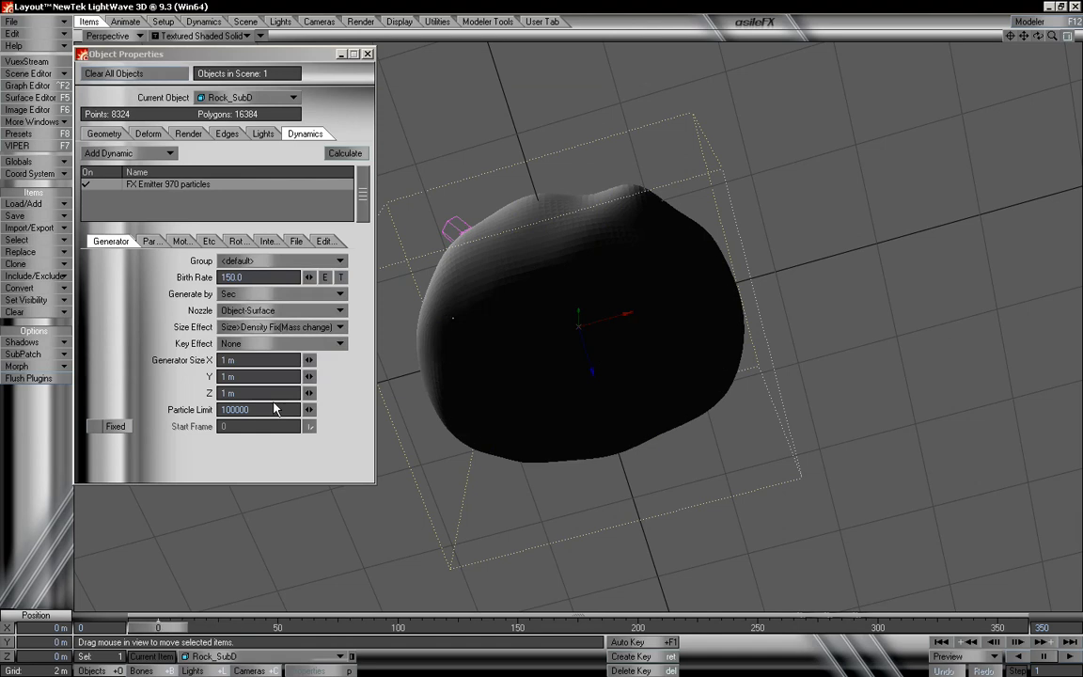
pyautogui.click(286, 310)
pyautogui.click(286, 319)
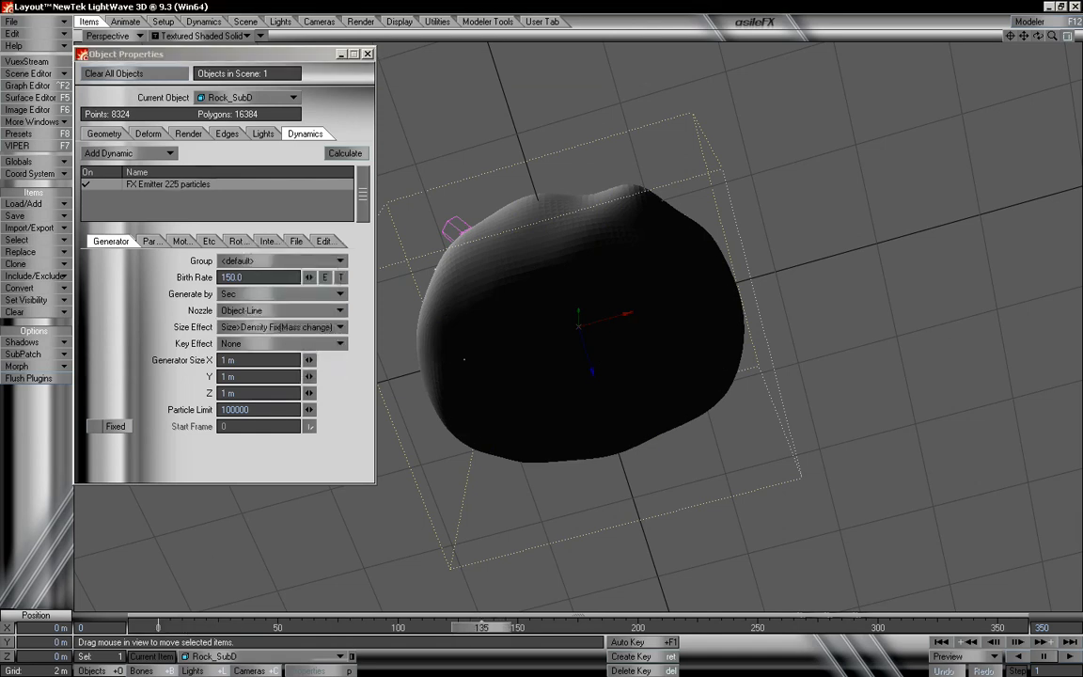
pyautogui.keyDown('alt'); pyautogui.moveTo(657, 310); pyautogui.dragTo(695, 413); pyautogui.keyUp('alt')
pyautogui.keyDown('alt'); pyautogui.moveTo(467, 429); pyautogui.dragTo(463, 429); pyautogui.keyUp('alt')
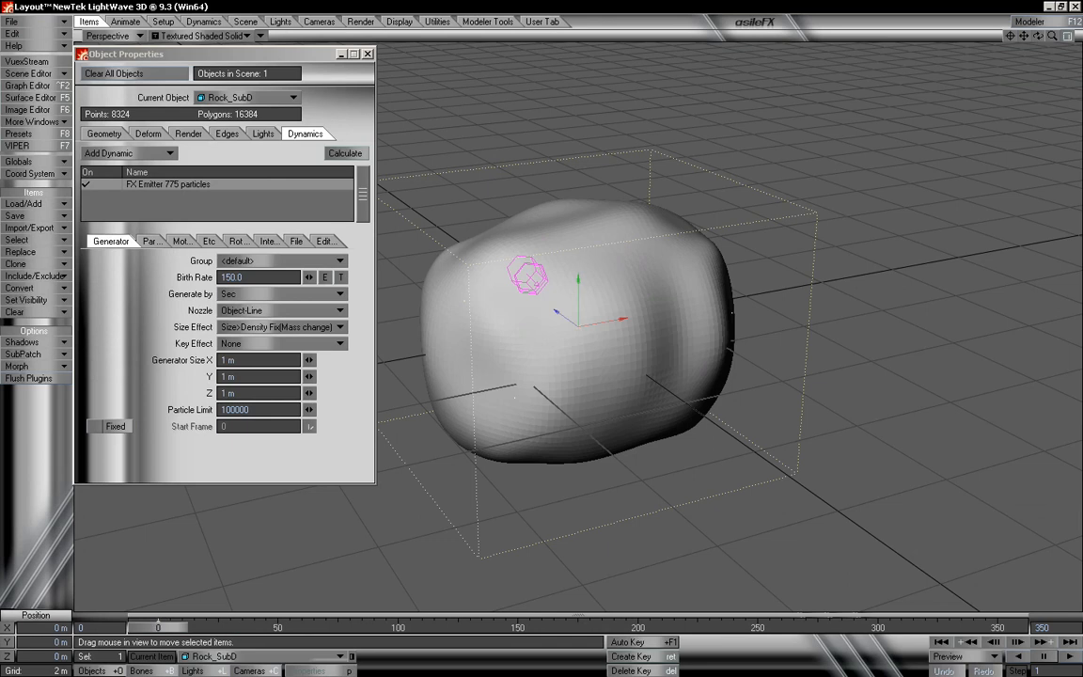
pyautogui.moveTo(532, 351)
pyautogui.keyDown('alt'); pyautogui.mouseDown()
pyautogui.moveTo(710, 345)
pyautogui.moveTo(601, 366)
pyautogui.mouseUp(); pyautogui.keyUp('alt')
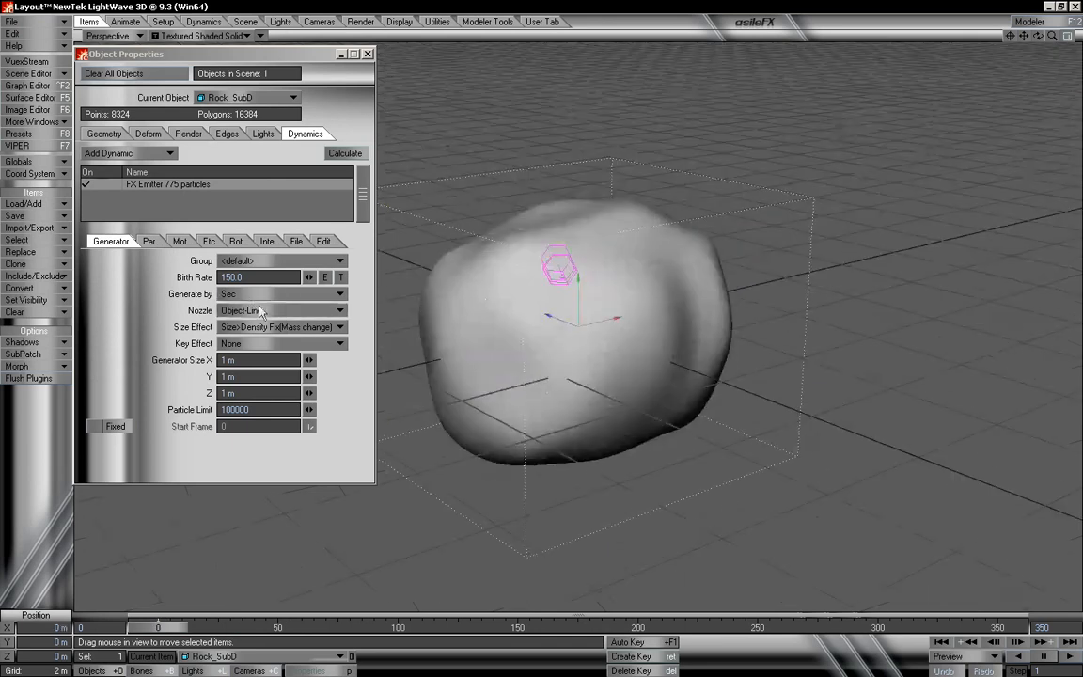
# Set the emitter's nozzle to Object-Surface and scrub through the timeline to preview the emission, ending at frame 0
pyautogui.click(279, 311)
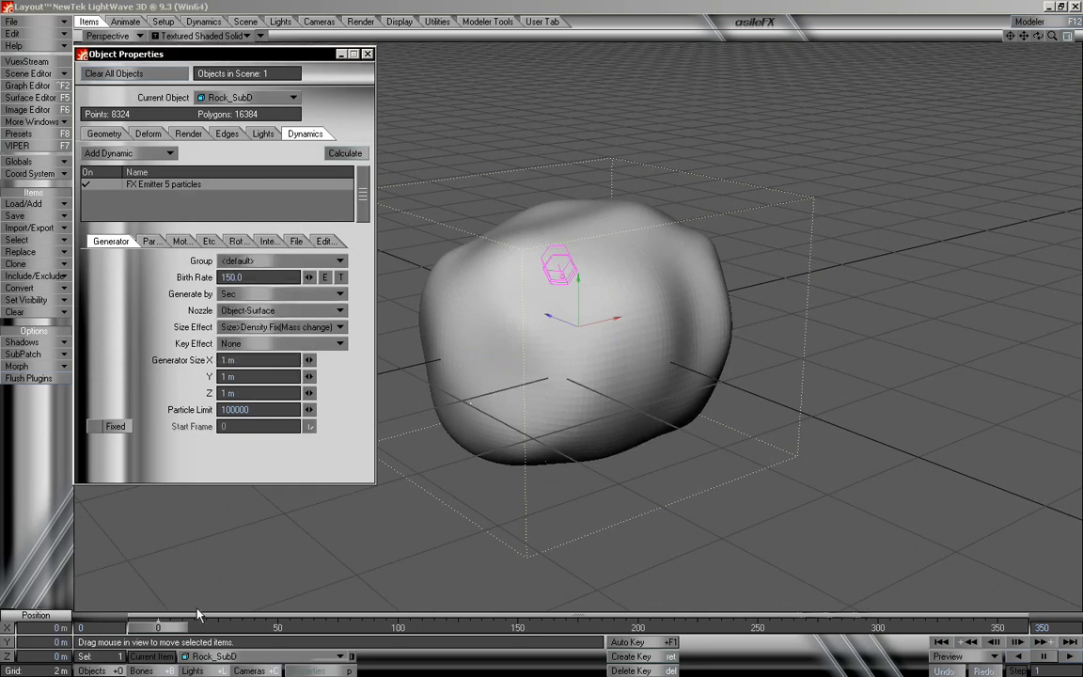
pyautogui.moveTo(171, 627); pyautogui.dragTo(947, 627)
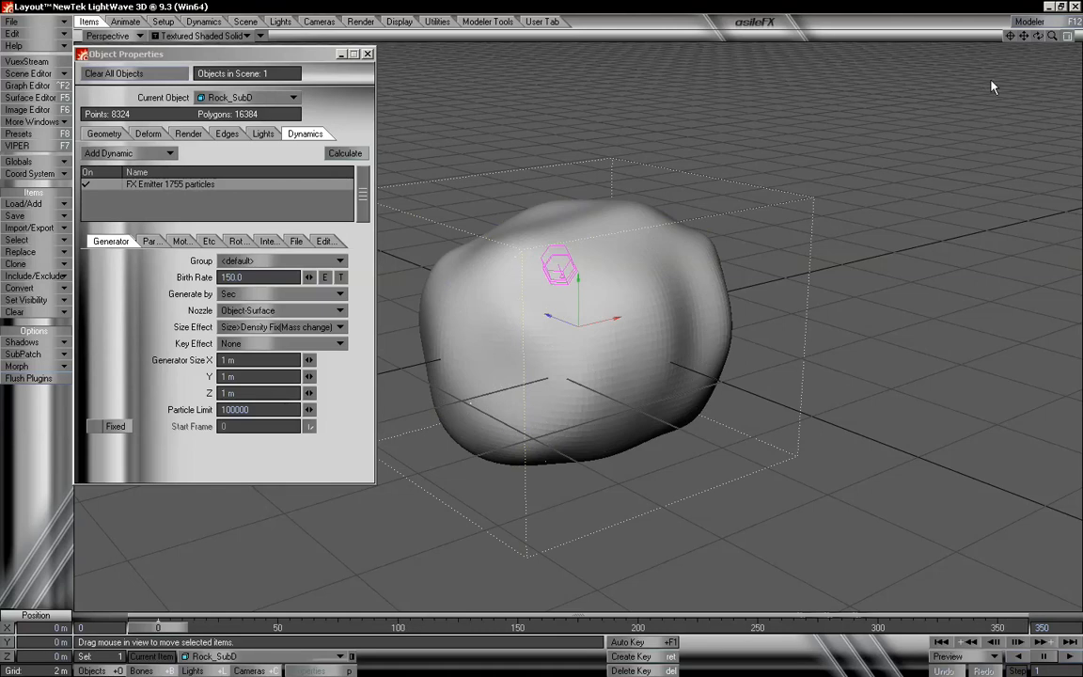
pyautogui.moveTo(1052, 36)
pyautogui.mouseDown()
pyautogui.moveTo(978, 35)
pyautogui.moveTo(1040, 37)
pyautogui.moveTo(1031, 40)
pyautogui.mouseUp()
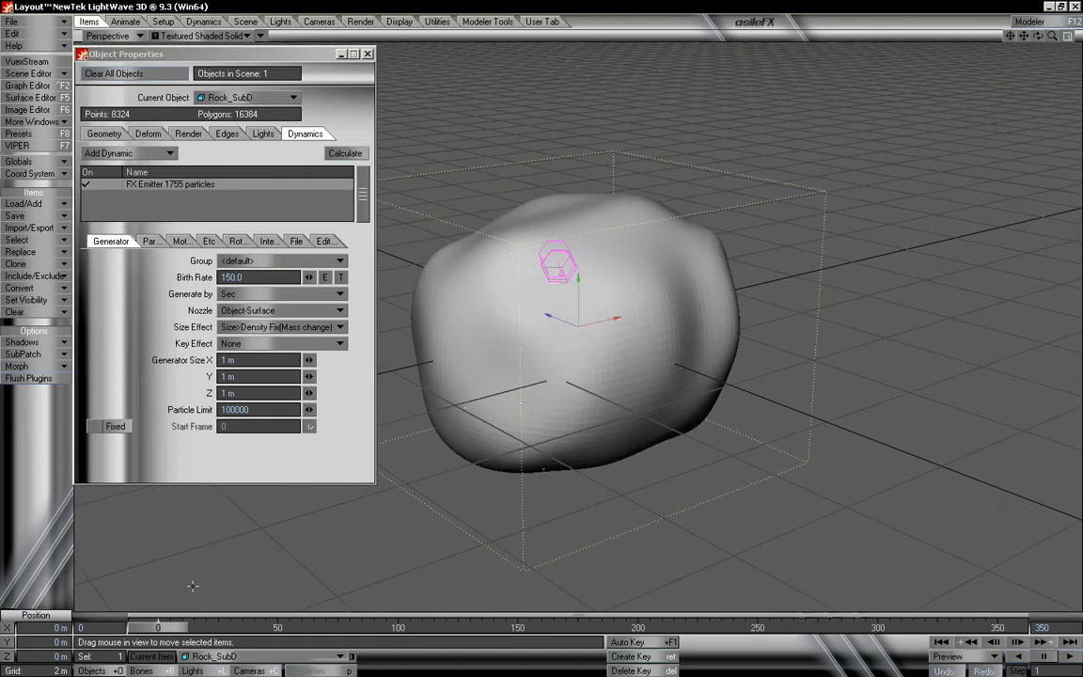
pyautogui.moveTo(167, 625)
pyautogui.mouseDown()
pyautogui.moveTo(559, 625)
pyautogui.moveTo(162, 625)
pyautogui.mouseUp()
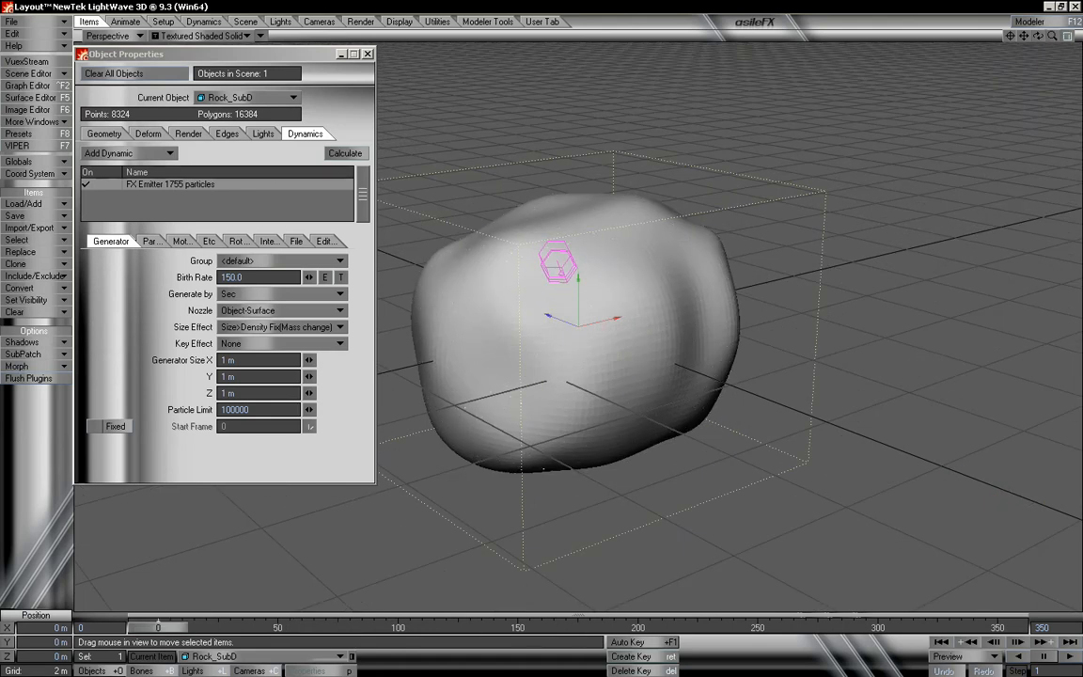
# Set the emitter's explosion to 3 m/s and move the properties window clear of the rock
pyautogui.click(159, 242)
pyautogui.click(178, 242)
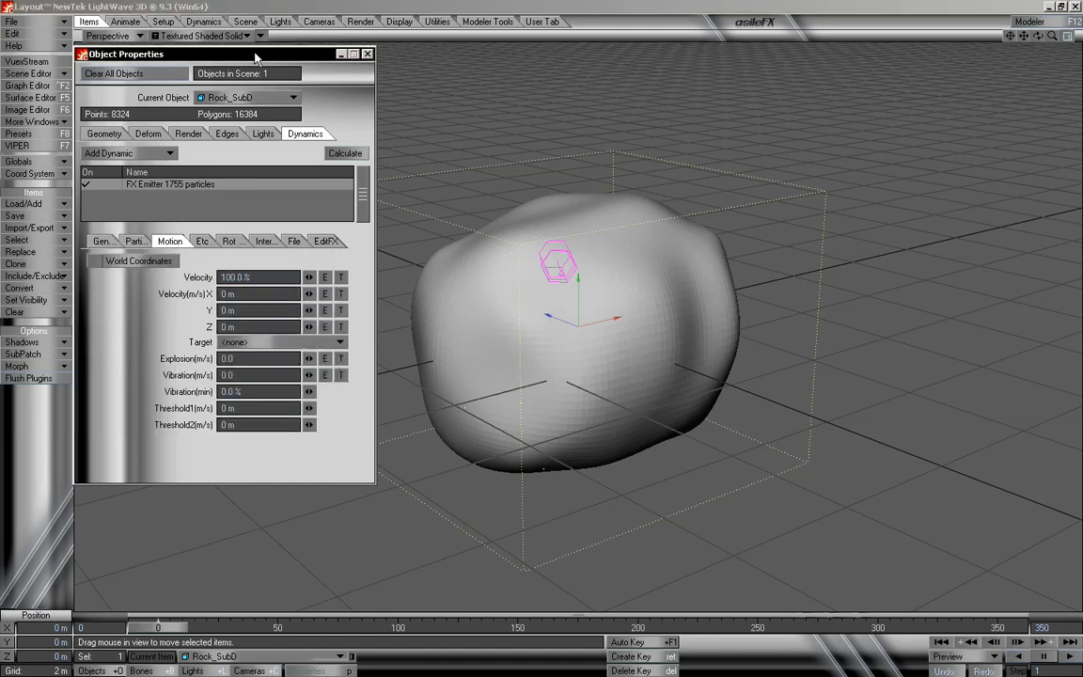
pyautogui.moveTo(256, 58); pyautogui.dragTo(189, 20)
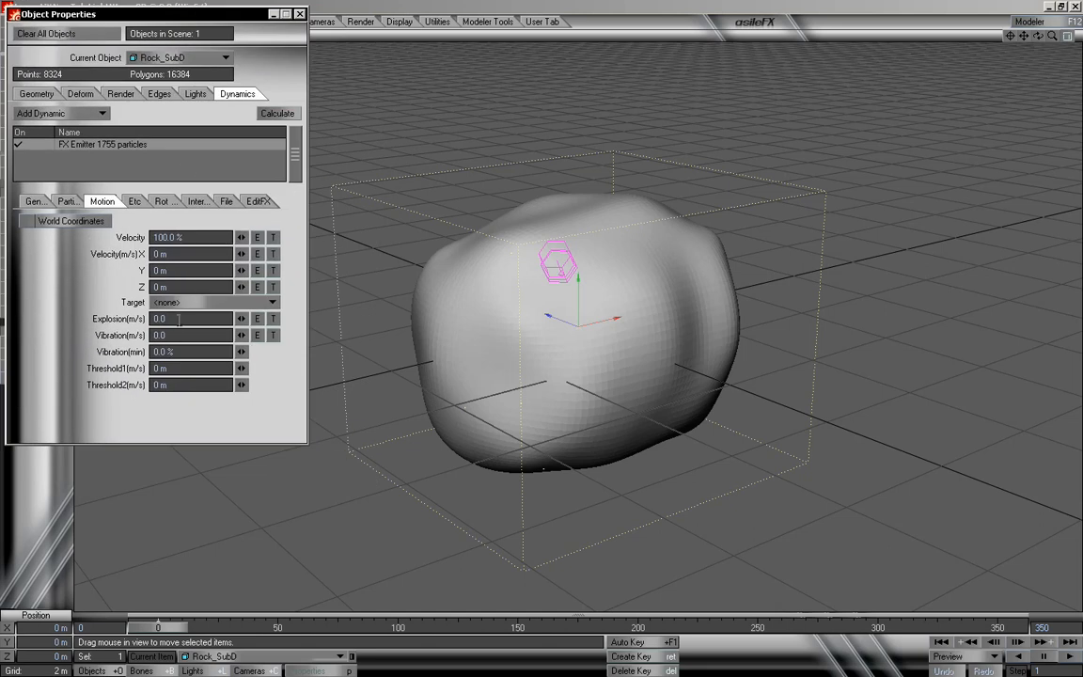
pyautogui.write('3')
pyautogui.press('Tab')
pyautogui.press('Tab')
pyautogui.press('Tab')
# Examine the exploding particles around the rock from several angles and distances while scrubbing the early frames up to frame 23
pyautogui.moveTo(169, 626)
pyautogui.mouseDown()
pyautogui.moveTo(371, 627)
pyautogui.moveTo(155, 627)
pyautogui.moveTo(189, 627)
pyautogui.mouseUp()
pyautogui.keyDown('alt'); pyautogui.moveTo(536, 384); pyautogui.dragTo(245, 500); pyautogui.keyUp('alt')
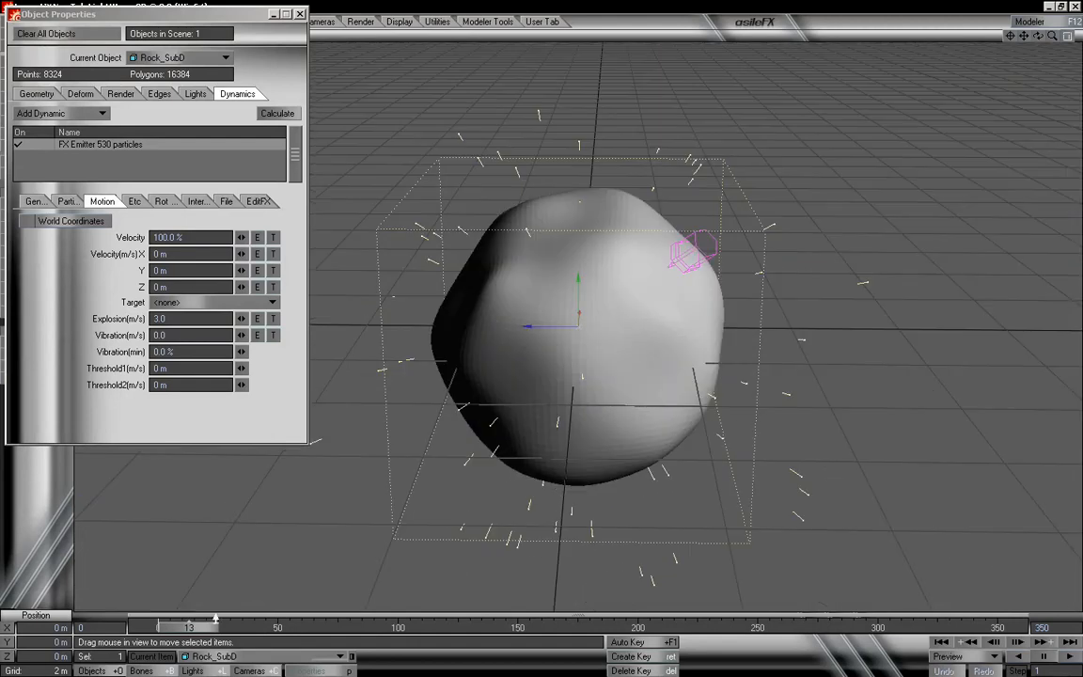
pyautogui.moveTo(189, 627); pyautogui.dragTo(158, 627)
pyautogui.keyDown('alt'); pyautogui.moveTo(621, 348); pyautogui.dragTo(664, 330); pyautogui.keyUp('alt')
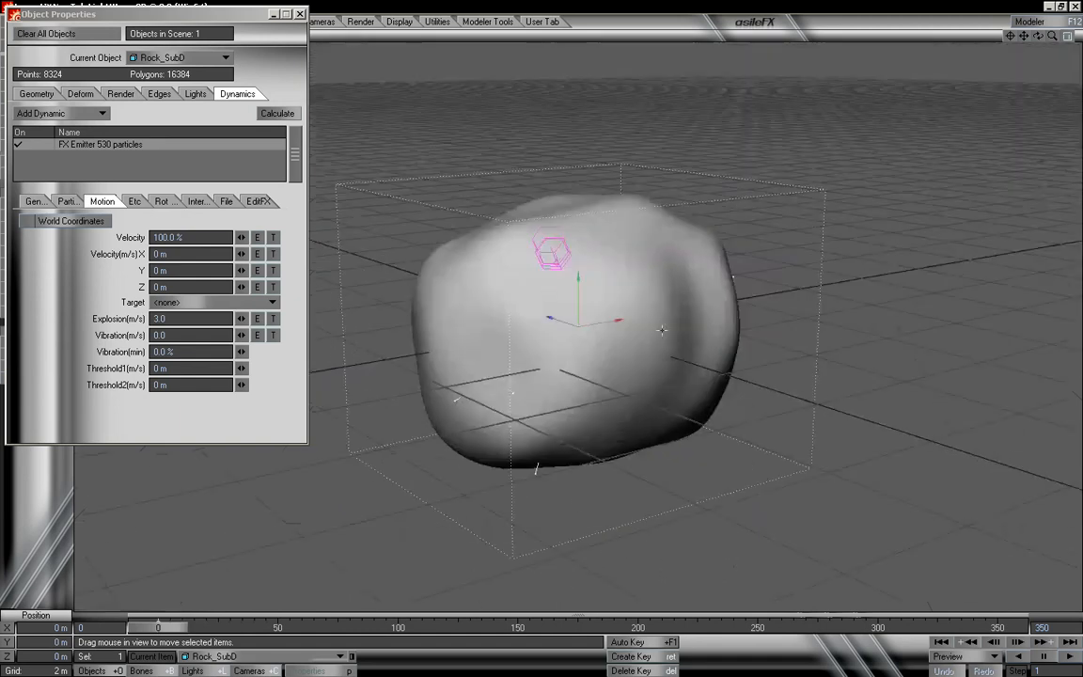
pyautogui.moveTo(1052, 36); pyautogui.dragTo(947, 37)
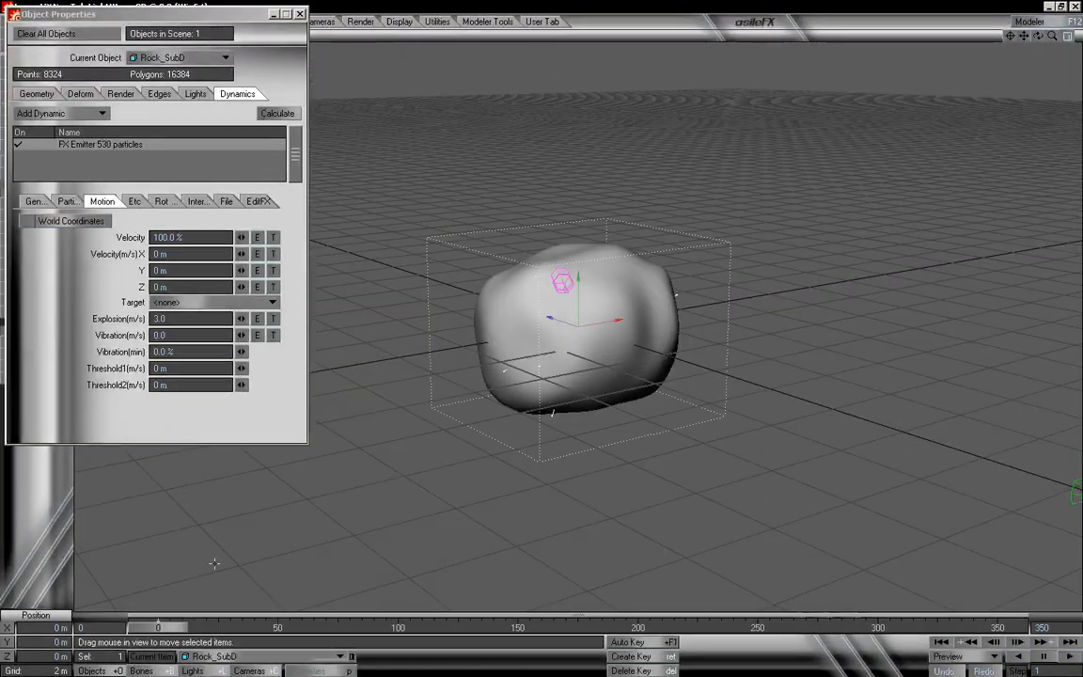
pyautogui.moveTo(183, 627); pyautogui.dragTo(158, 626)
pyautogui.moveTo(1052, 36); pyautogui.dragTo(1080, 35)
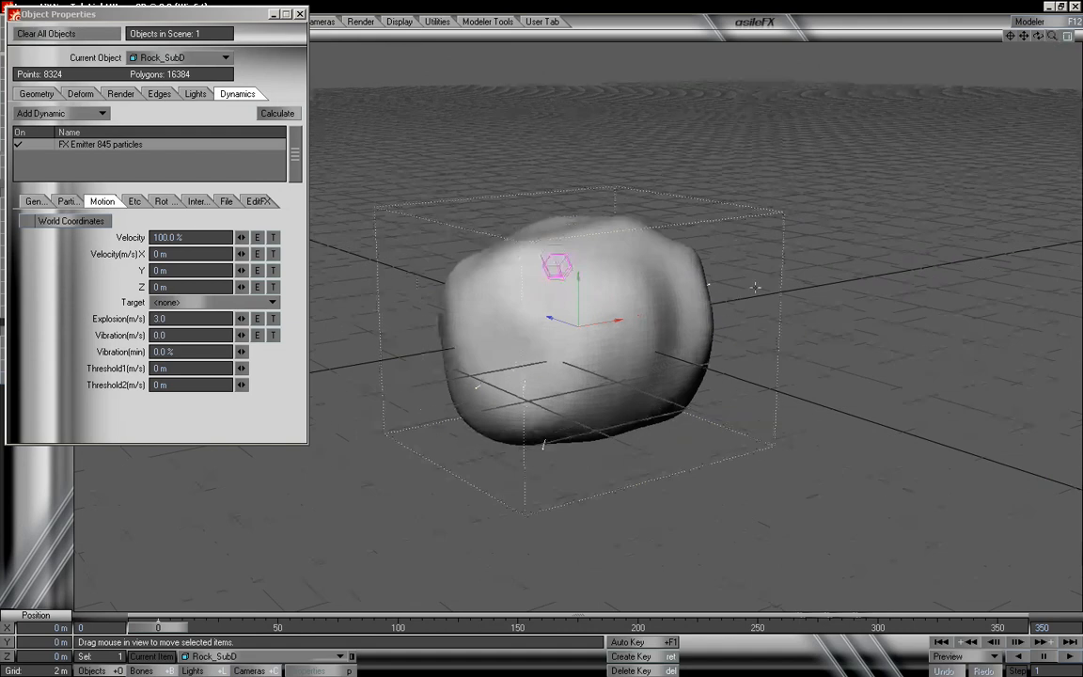
pyautogui.keyDown('alt'); pyautogui.moveTo(601, 270); pyautogui.dragTo(601, 284); pyautogui.keyUp('alt')
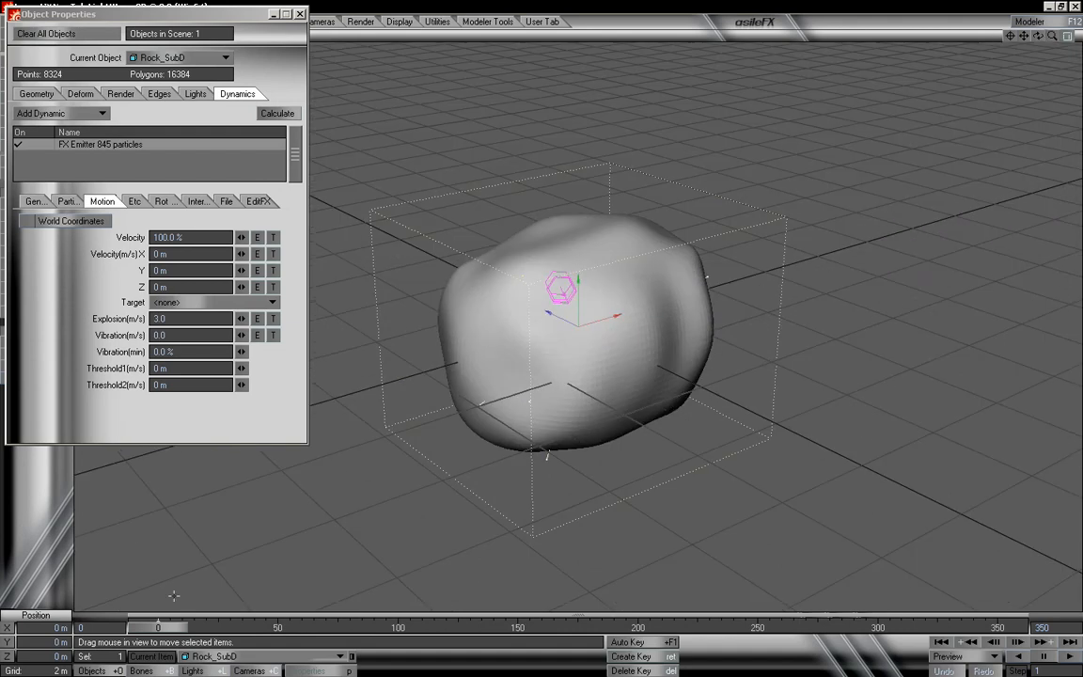
pyautogui.moveTo(162, 627); pyautogui.dragTo(213, 627)
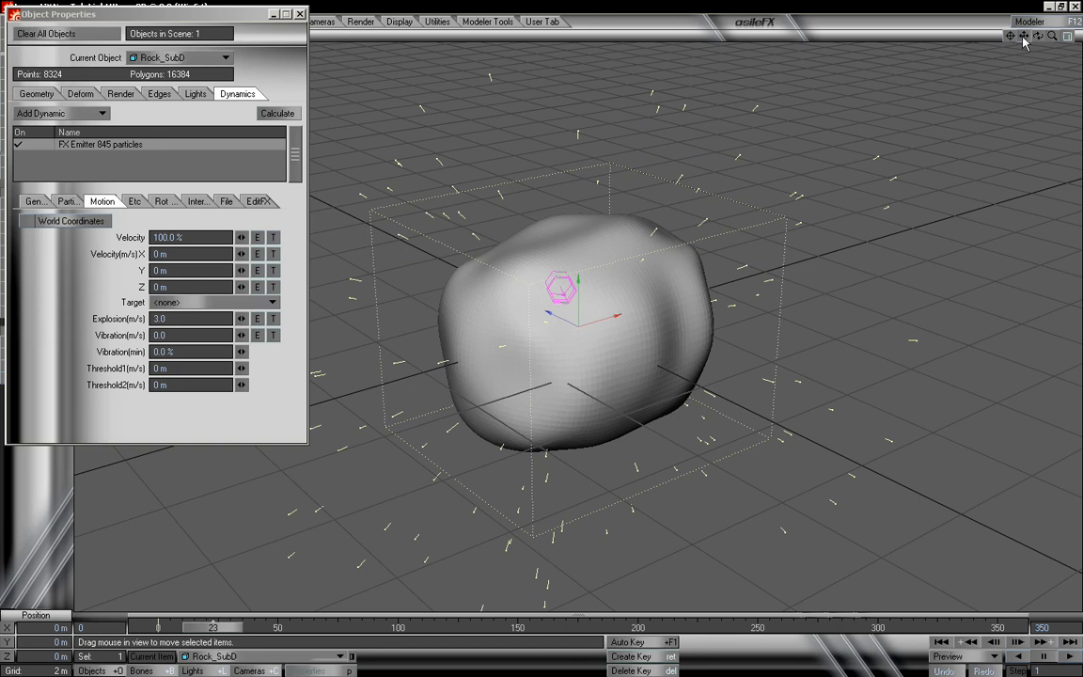
pyautogui.moveTo(1052, 36)
pyautogui.mouseDown()
pyautogui.moveTo(1023, 36)
pyautogui.moveTo(1039, 36)
pyautogui.moveTo(1046, 20)
pyautogui.mouseUp()
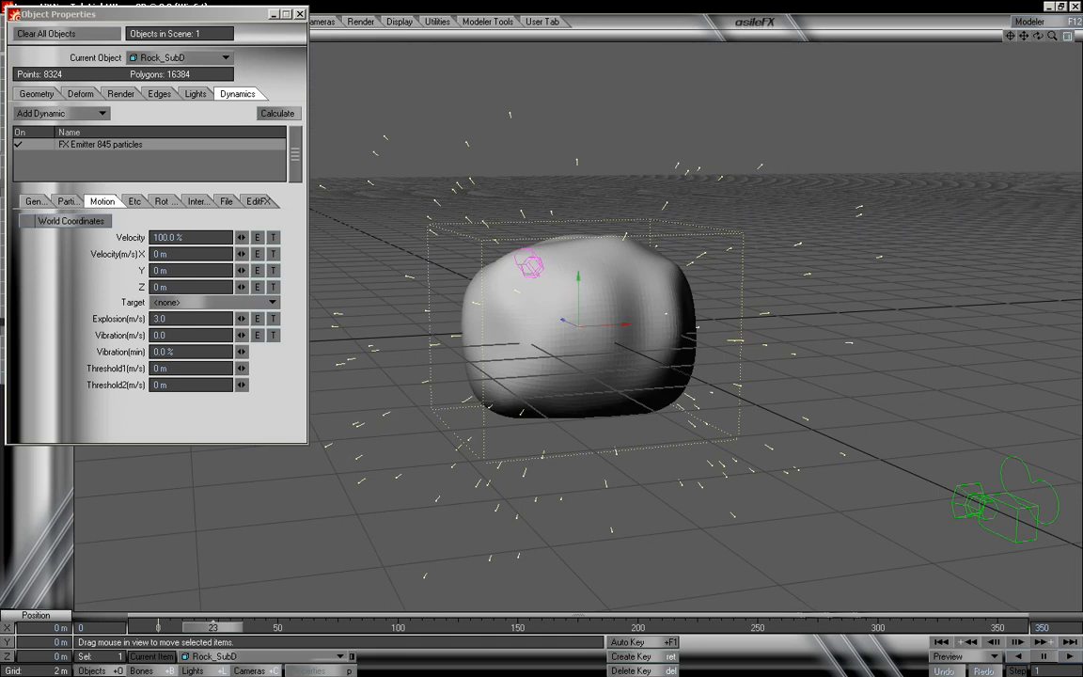
# From frame 0, set the emitter's birth rate to 1000 and preview the emission up to frame 15
pyautogui.moveTo(213, 627); pyautogui.dragTo(158, 627)
pyautogui.click(48, 203)
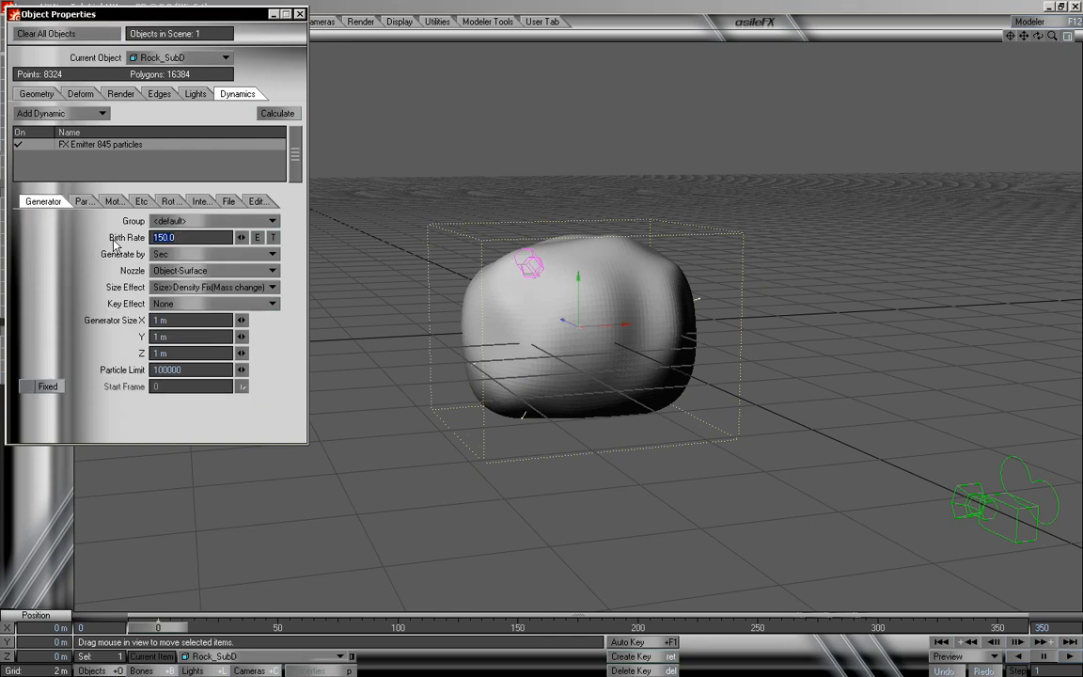
pyautogui.write('1000')
pyautogui.press('Tab')
pyautogui.press('Tab')
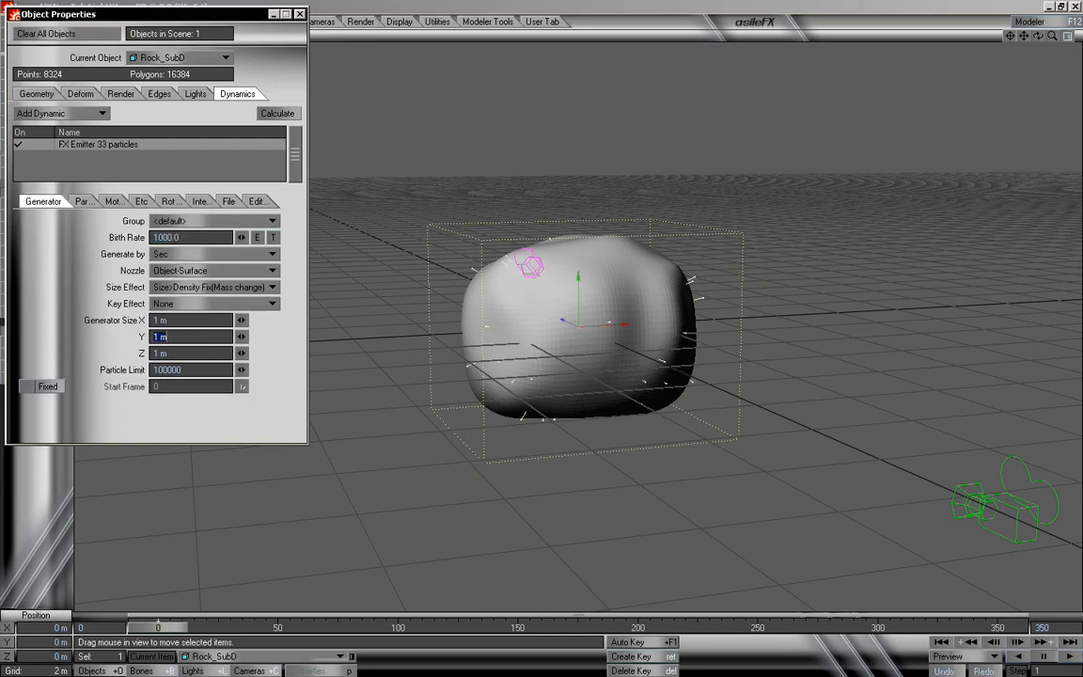
pyautogui.press('Tab')
pyautogui.press('Tab')
pyautogui.moveTo(171, 630); pyautogui.dragTo(193, 628)
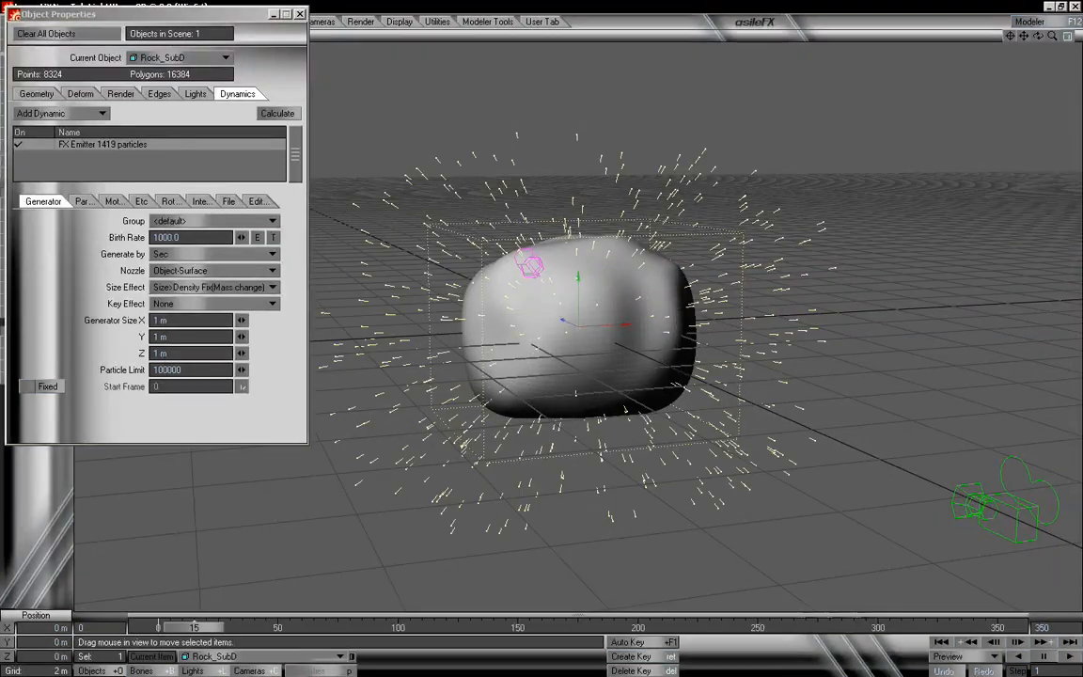
# Set the particle resistance to 0 and the emitter's explosion to 1 m/s
pyautogui.click(84, 201)
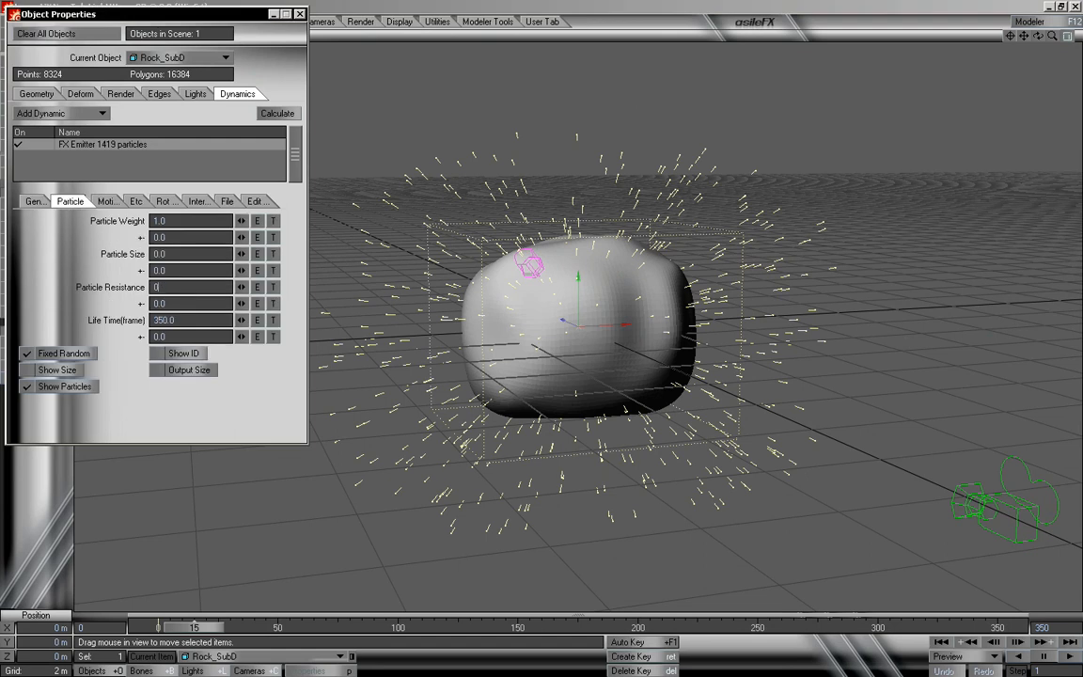
pyautogui.press('Tab')
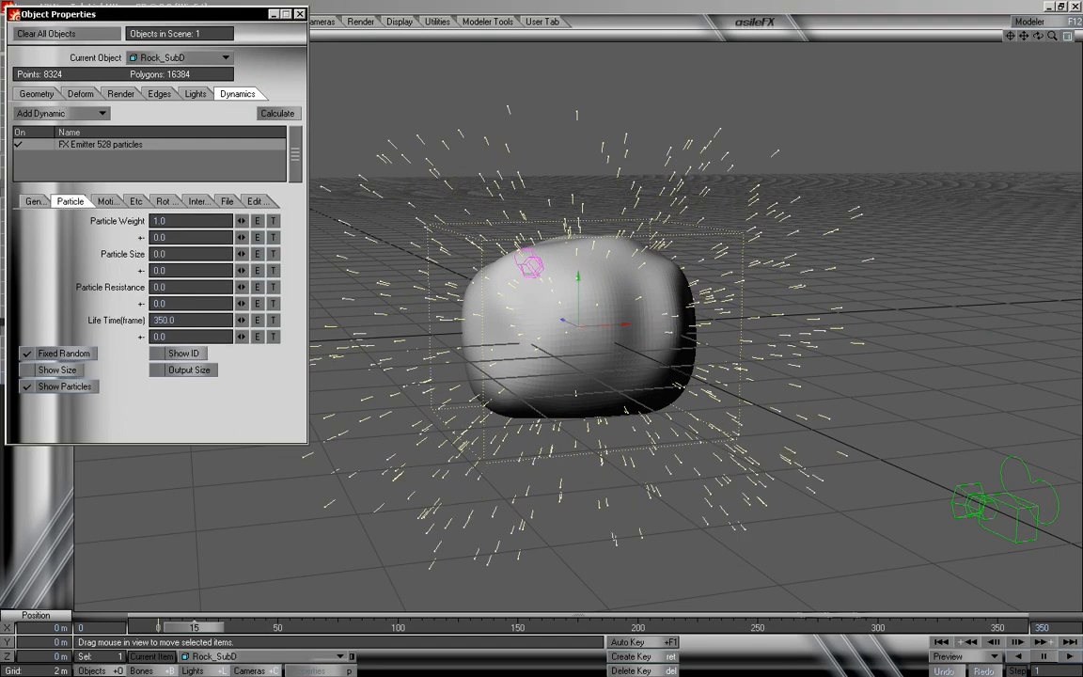
pyautogui.click(105, 201)
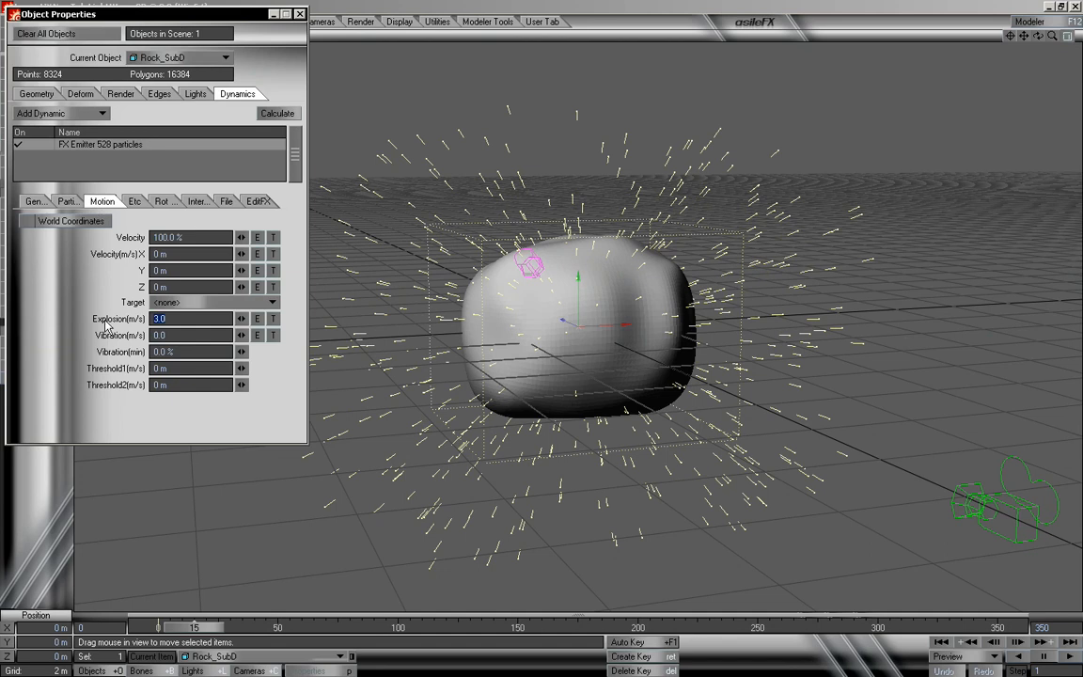
pyautogui.write('1')
pyautogui.press('Tab')
pyautogui.press('Tab')
pyautogui.press('Tab')
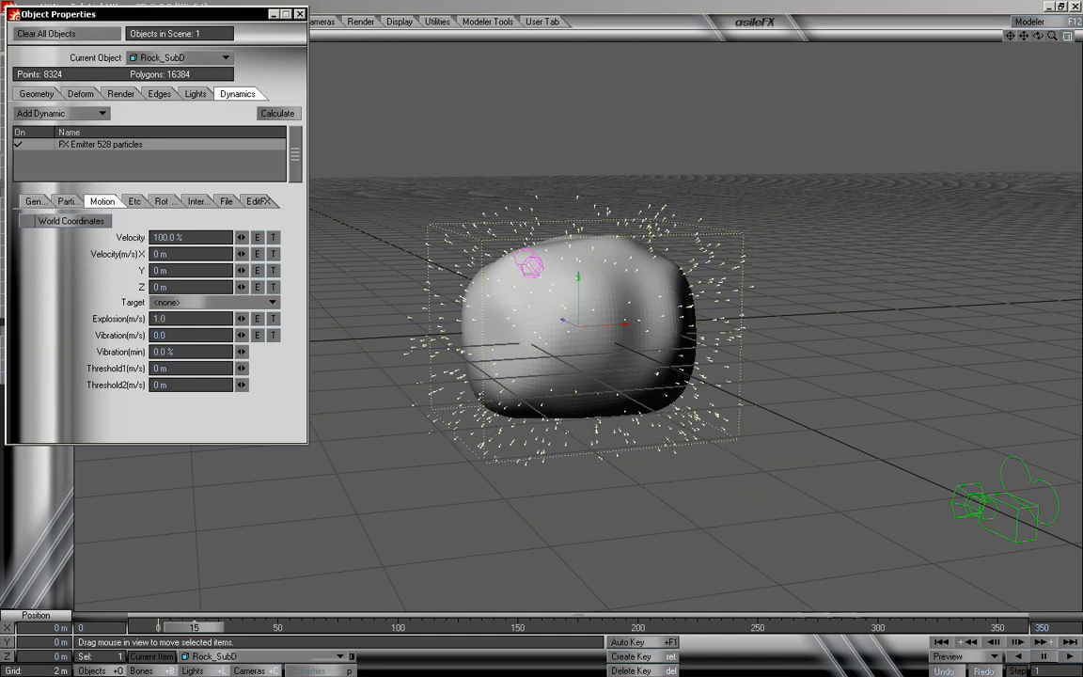
# Scrub to frame 17, examine the particles around the rock from another angle, and return to frame 0
pyautogui.moveTo(226, 632); pyautogui.dragTo(199, 627)
pyautogui.moveTo(1038, 36)
pyautogui.mouseDown()
pyautogui.moveTo(1076, 42)
pyautogui.moveTo(1039, 35)
pyautogui.mouseUp()
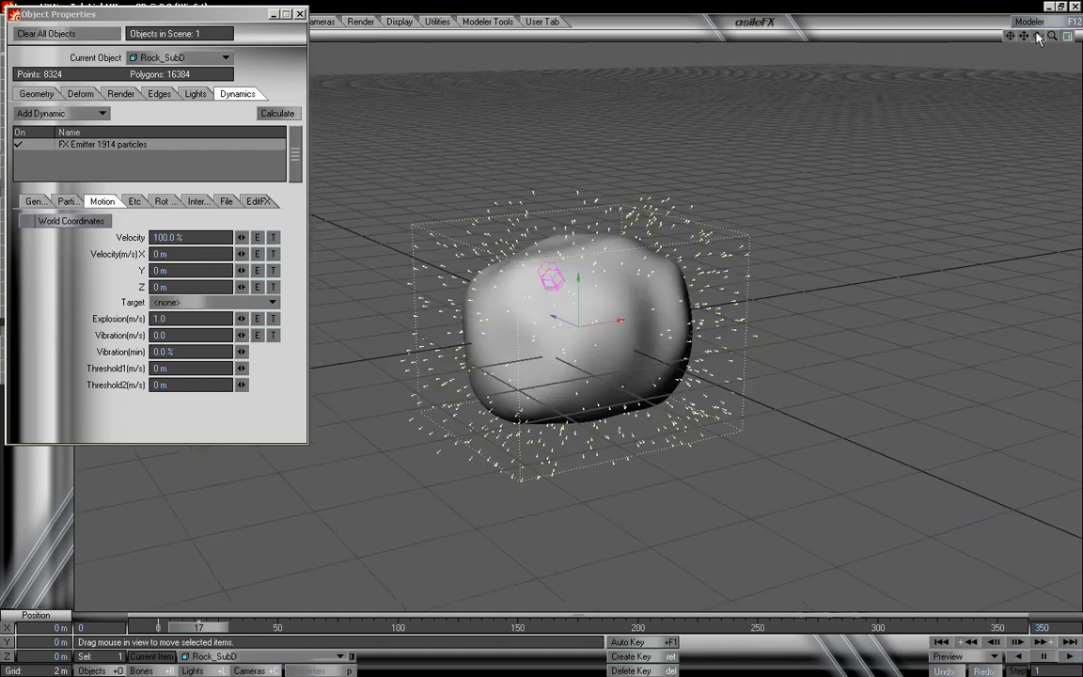
pyautogui.moveTo(198, 627); pyautogui.dragTo(158, 627)
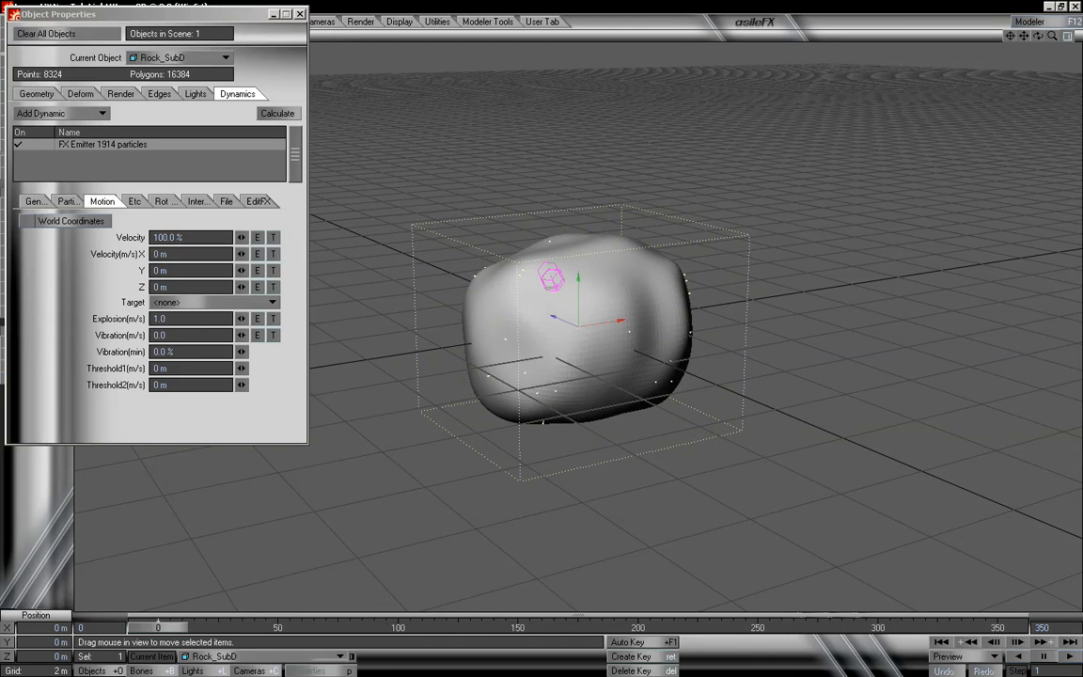
pyautogui.moveTo(158, 627)
pyautogui.mouseDown()
pyautogui.moveTo(338, 627)
pyautogui.moveTo(157, 627)
pyautogui.mouseUp()
# Set the emitter's explosion to 0 m/s and preview the emission from the generator settings, ending at frame 0
pyautogui.click(188, 318)
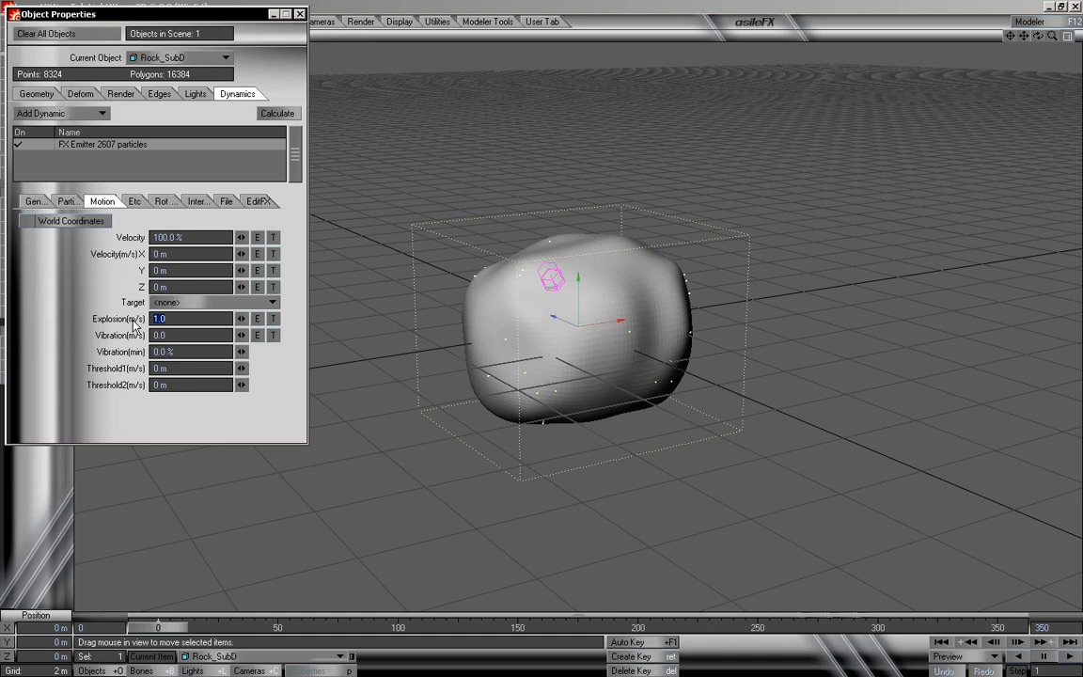
pyautogui.write('0')
pyautogui.press('Tab')
pyautogui.press('Tab')
pyautogui.click(38, 201)
pyautogui.moveTo(169, 627)
pyautogui.mouseDown()
pyautogui.moveTo(405, 628)
pyautogui.moveTo(158, 628)
pyautogui.mouseUp()
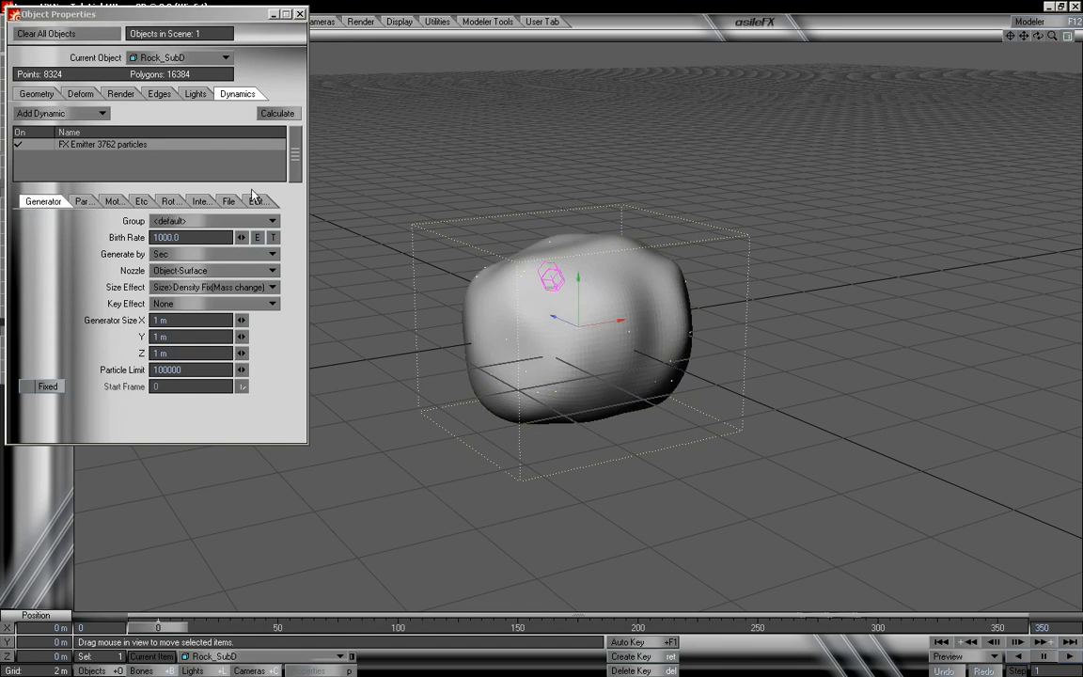
# Set the emitter's birth rate to 250
pyautogui.click(221, 236)
pyautogui.write('250')
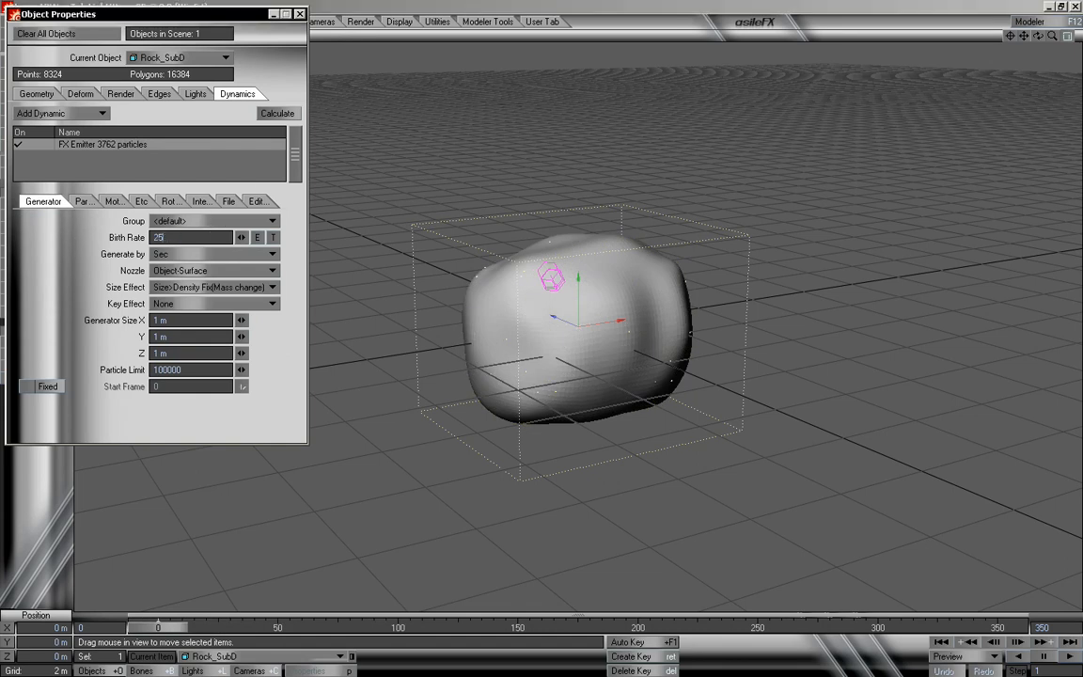
pyautogui.press('Tab')
pyautogui.press('Tab')
# Move the rock at frame 0 far from the origin, to about X 38.08 m, Y 19.33 m, Z 6.31 m
pyautogui.moveTo(1052, 35); pyautogui.dragTo(1023, 42)
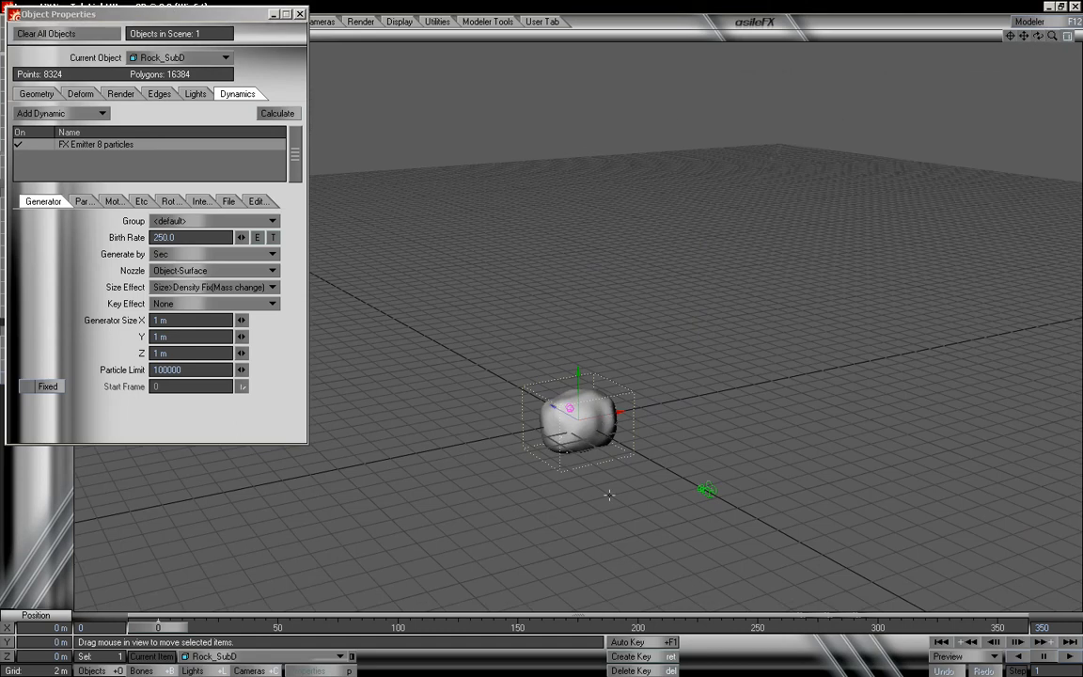
pyautogui.moveTo(607, 490); pyautogui.dragTo(628, 490, button='right')
pyautogui.moveTo(618, 479); pyautogui.dragTo(943, 440)
pyautogui.moveTo(594, 392); pyautogui.dragTo(583, 380)
pyautogui.moveTo(582, 379); pyautogui.dragTo(711, 372, button='right')
pyautogui.moveTo(1038, 36); pyautogui.dragTo(861, 135)
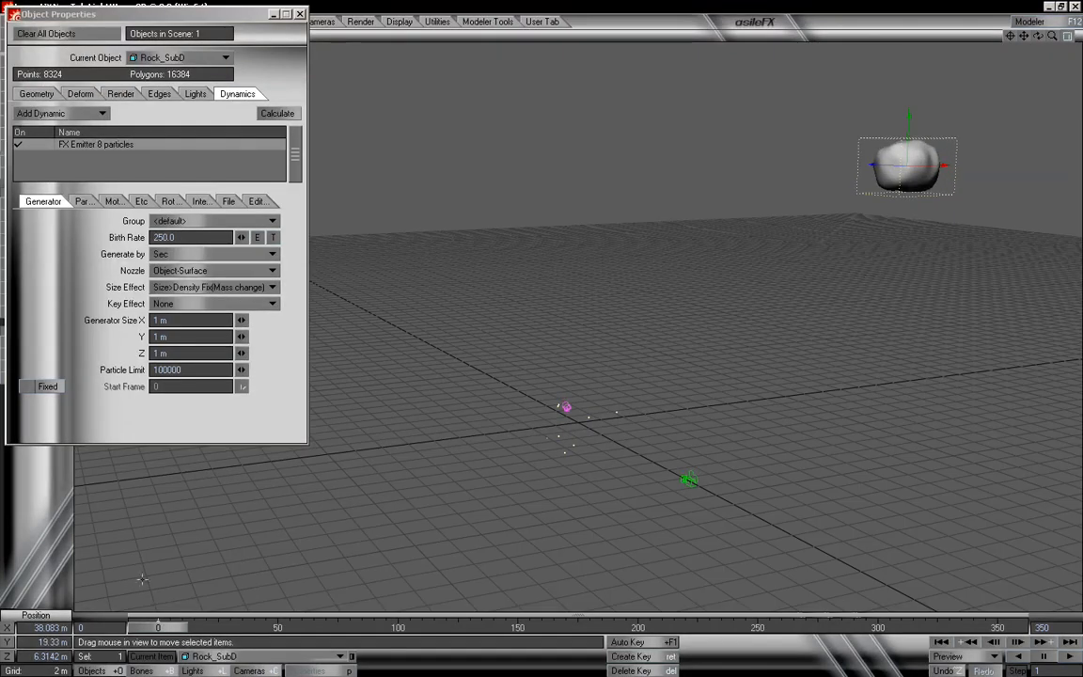
# At frame 350, move the rock to about X -15.66 m, Y 0.34 m, Z 9.06 m, and return to the start of the animation
pyautogui.moveTo(159, 627); pyautogui.dragTo(997, 627)
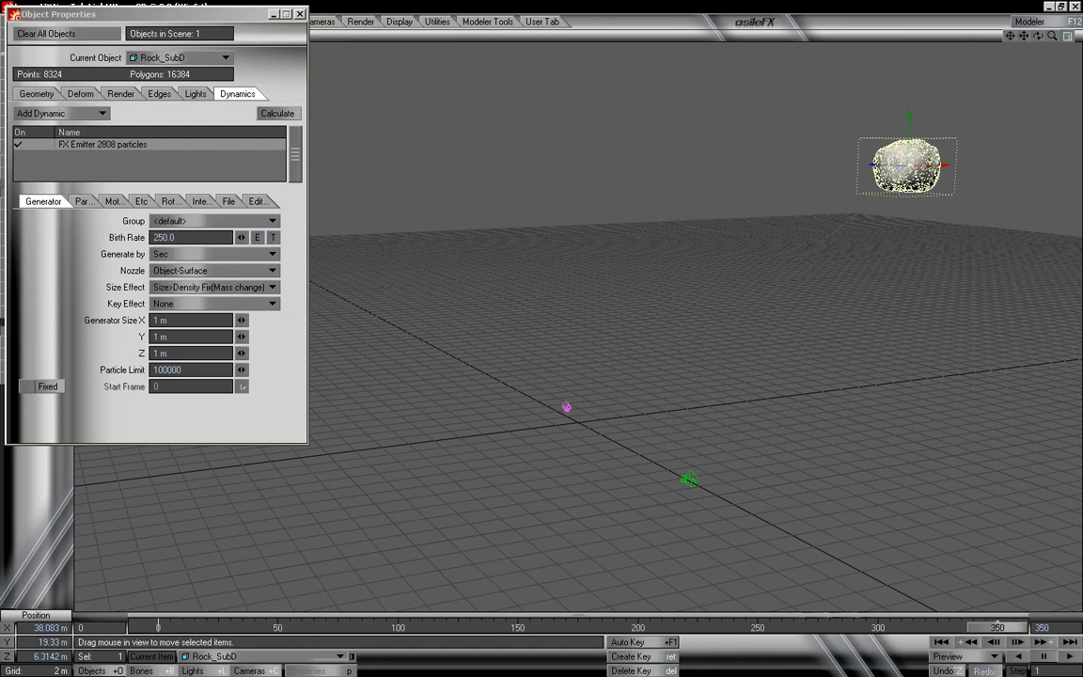
pyautogui.moveTo(907, 167); pyautogui.dragTo(351, 362)
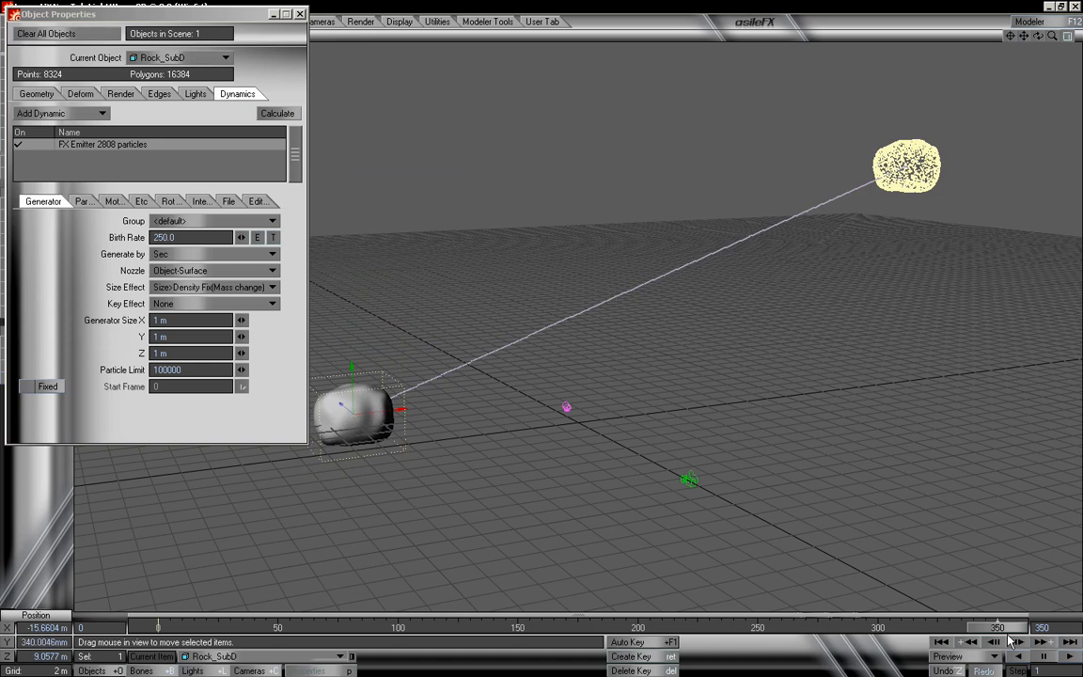
pyautogui.click(944, 647)
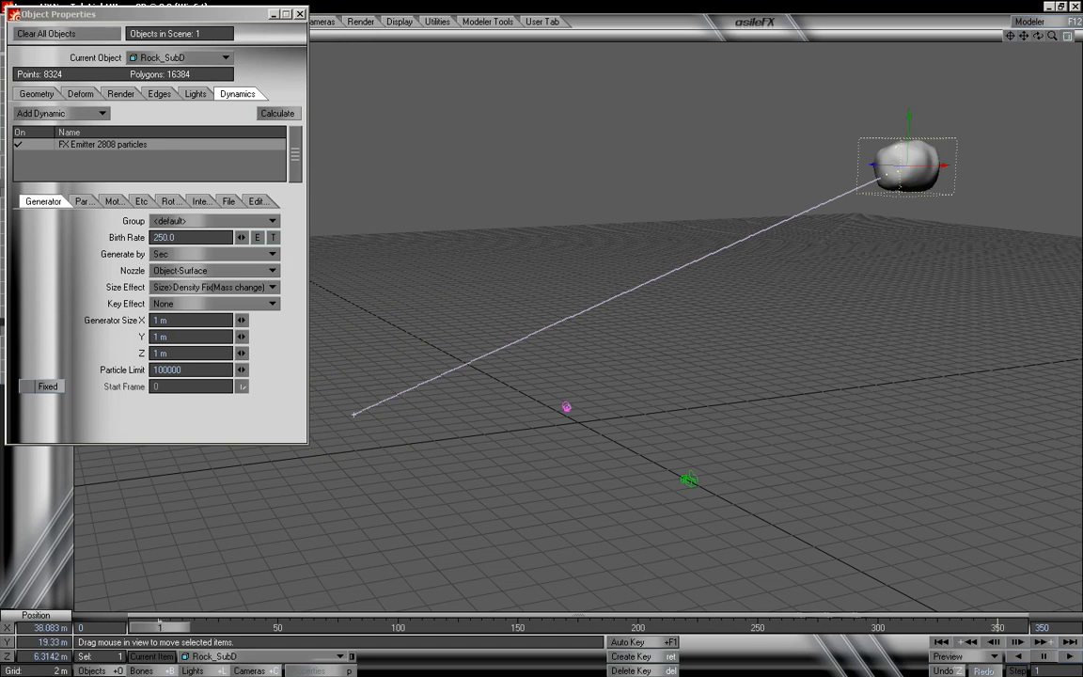
# Calculate the particle emission for the moving rock and preview it from frame 0
pyautogui.moveTo(158, 624)
pyautogui.mouseDown()
pyautogui.moveTo(997, 624)
pyautogui.moveTo(160, 626)
pyautogui.mouseUp()
pyautogui.click(286, 113)
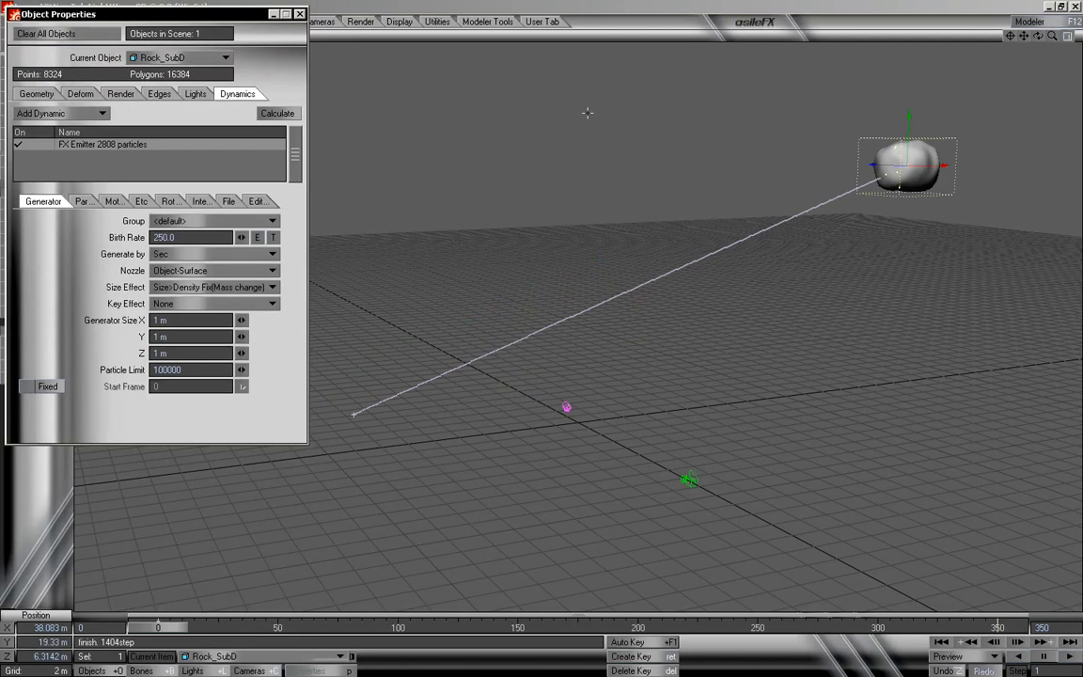
pyautogui.moveTo(177, 630)
pyautogui.mouseDown()
pyautogui.moveTo(1016, 630)
pyautogui.moveTo(158, 628)
pyautogui.mouseUp()
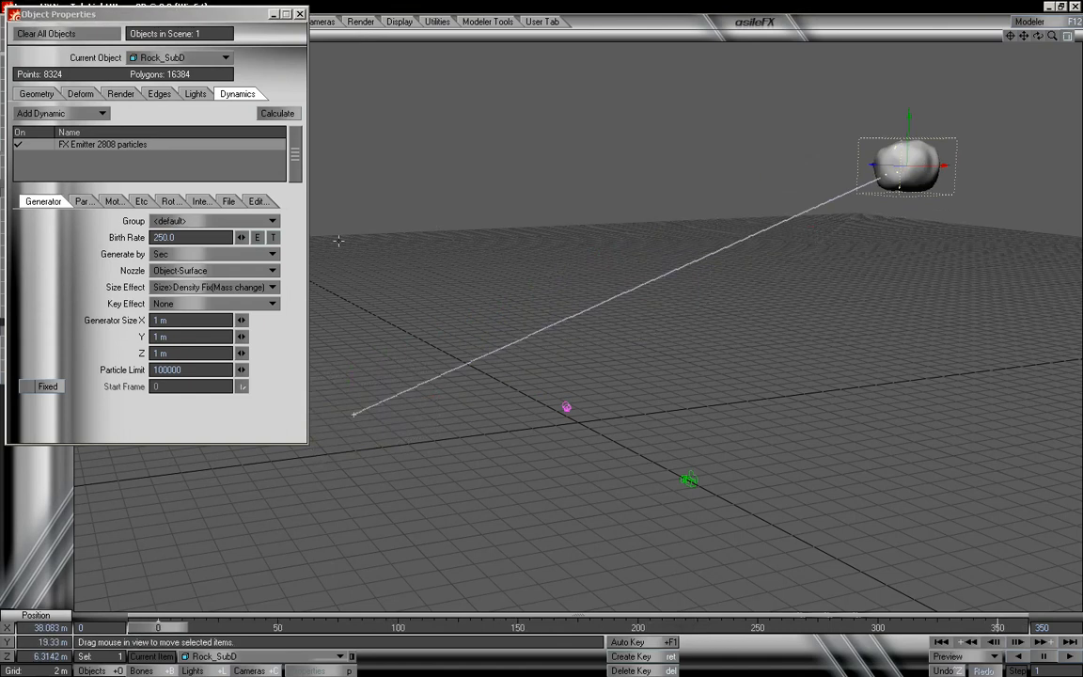
# Try the Object-Line nozzle for the emitter and recalculate the emission
pyautogui.click(272, 270)
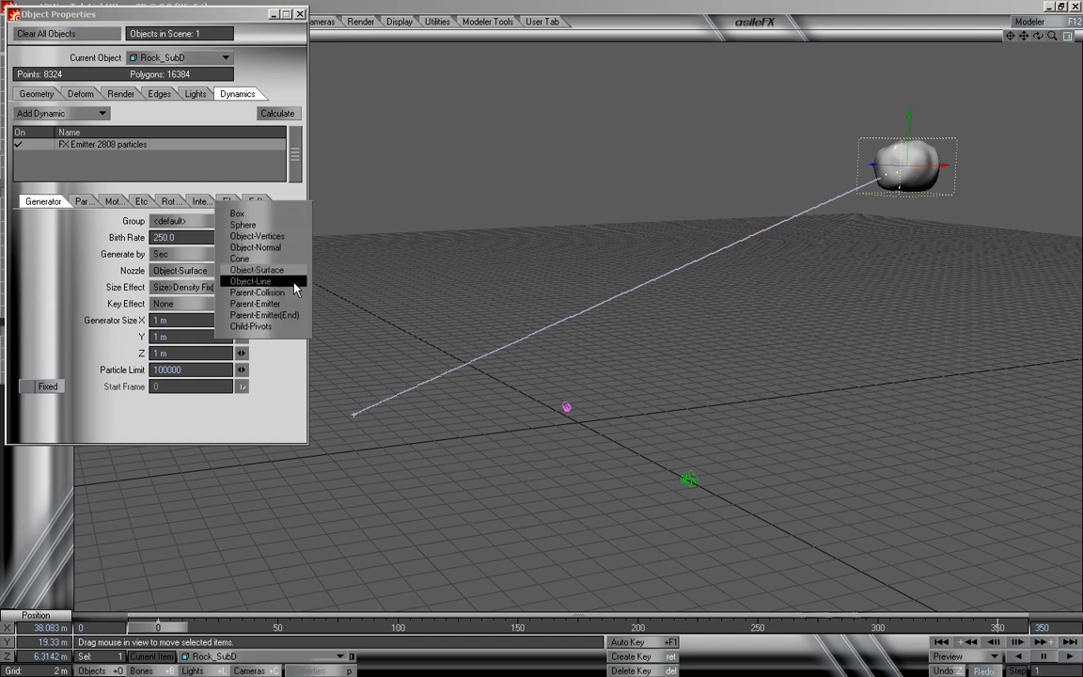
pyautogui.click(293, 282)
pyautogui.click(282, 113)
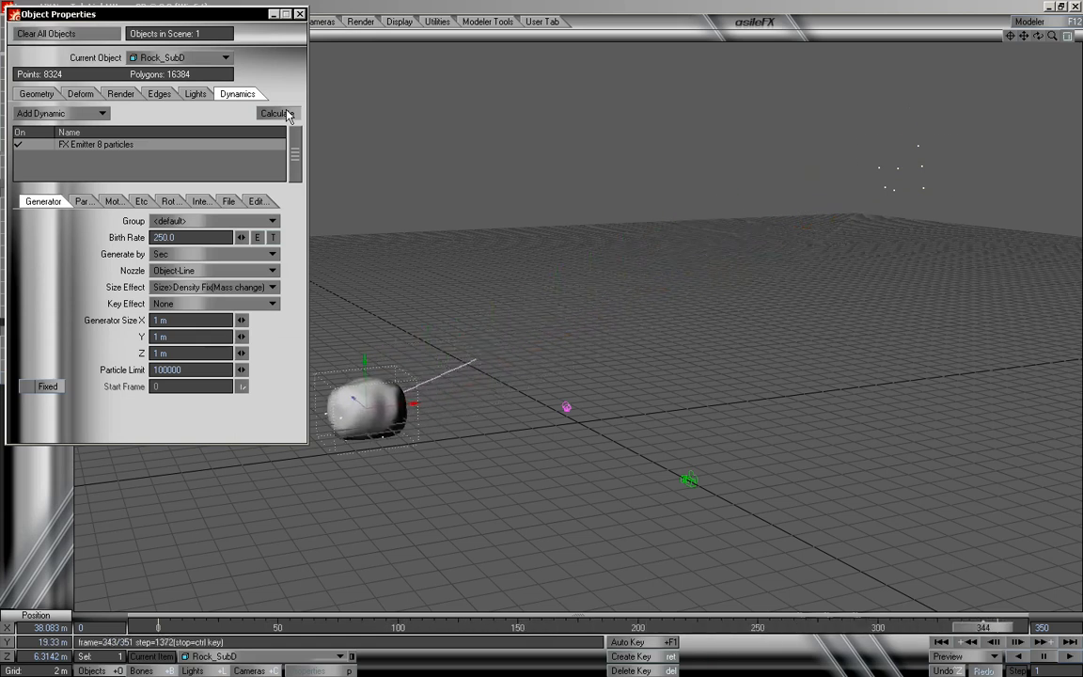
# Switch the emitter's nozzle back to Object-Surface and preview the emission, returning to frame 0
pyautogui.click(183, 272)
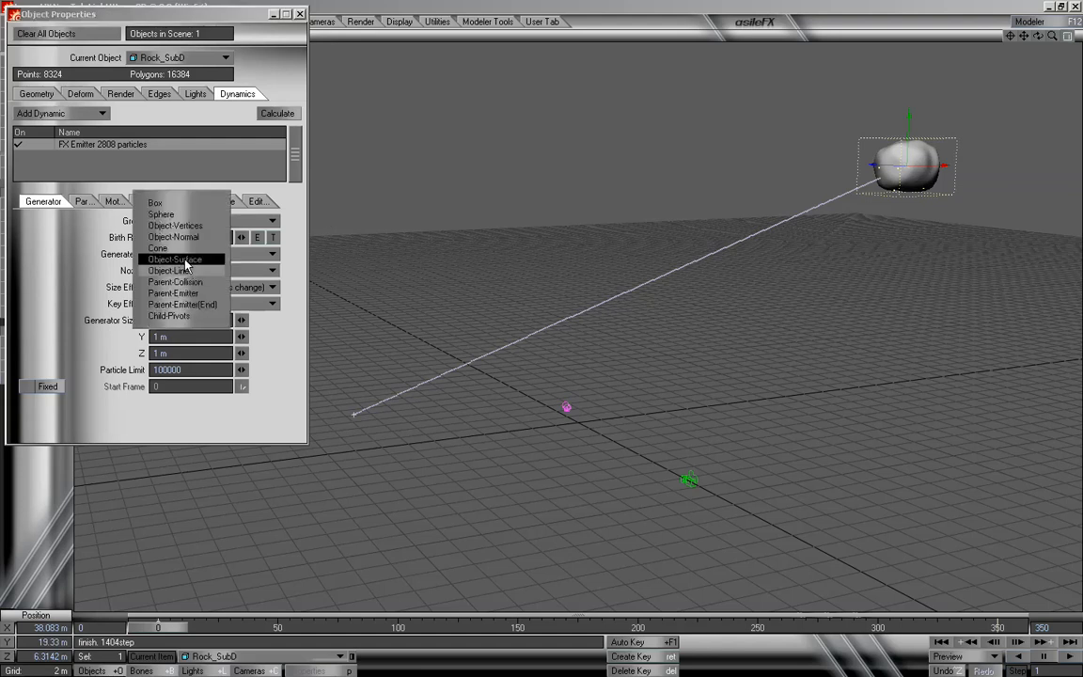
pyautogui.click(188, 282)
pyautogui.moveTo(165, 628)
pyautogui.mouseDown()
pyautogui.moveTo(759, 627)
pyautogui.moveTo(159, 628)
pyautogui.mouseUp()
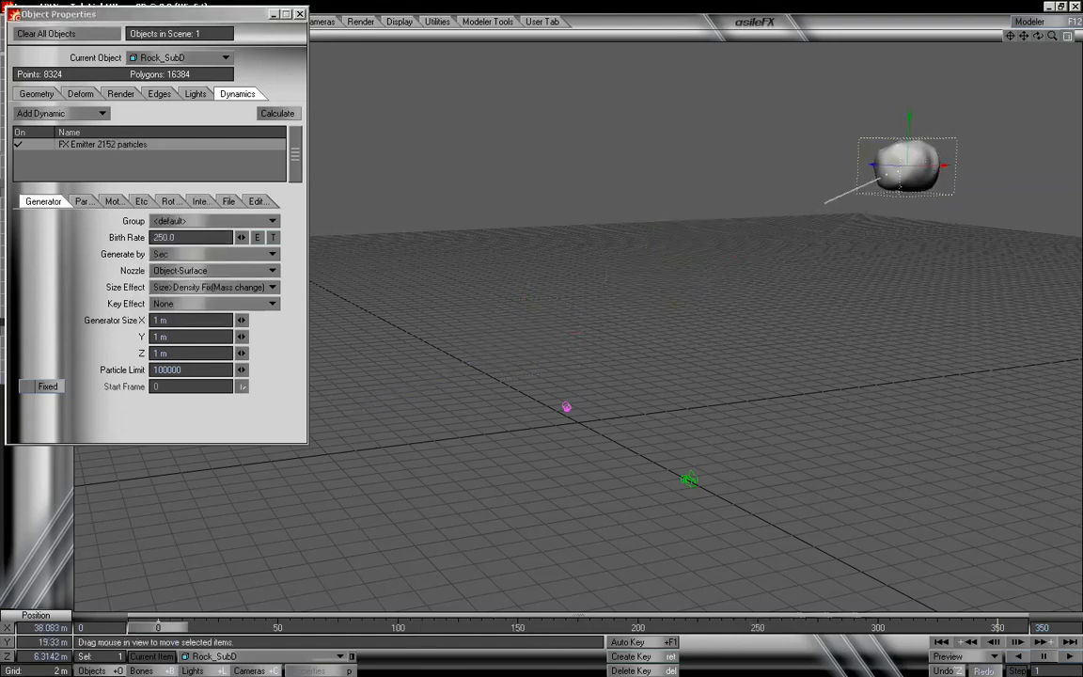
# Set the emitter's vibration to 1.0 m/s and turn on World Coordinates, recalculating the emission after each change
pyautogui.click(114, 204)
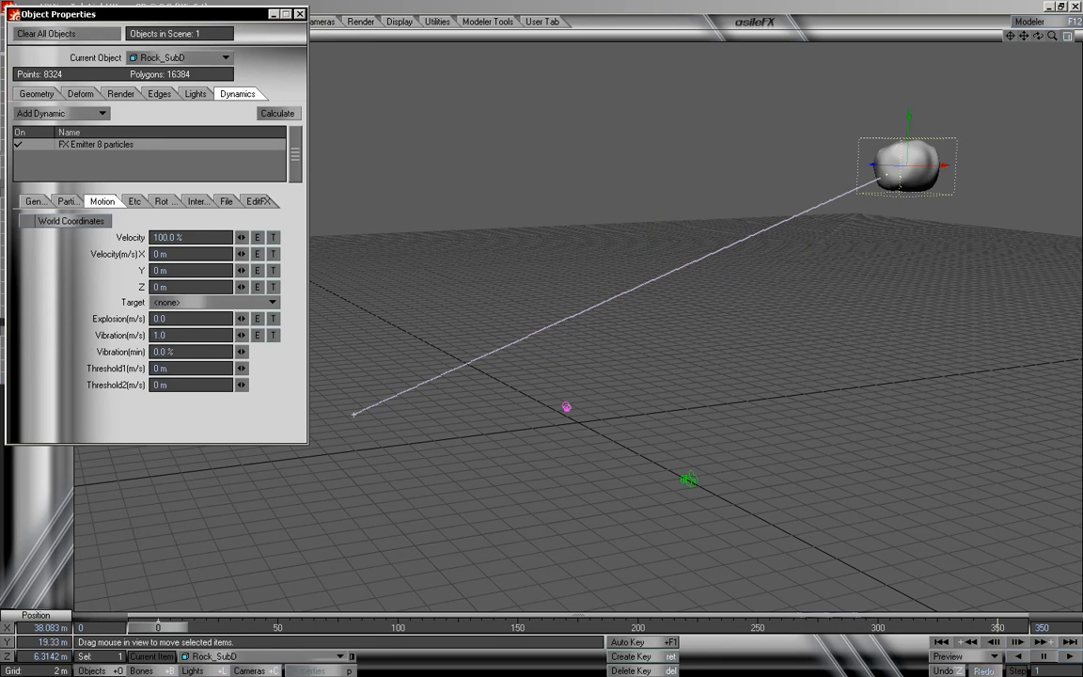
pyautogui.click(290, 114)
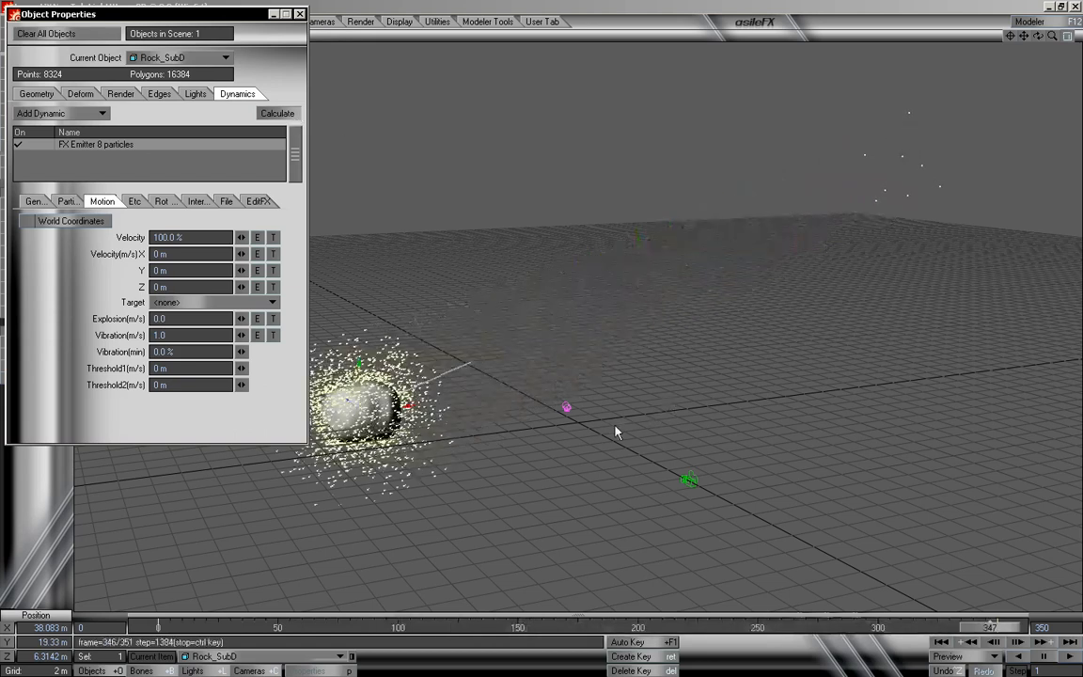
pyautogui.moveTo(163, 629)
pyautogui.mouseDown()
pyautogui.moveTo(996, 627)
pyautogui.moveTo(158, 628)
pyautogui.mouseUp()
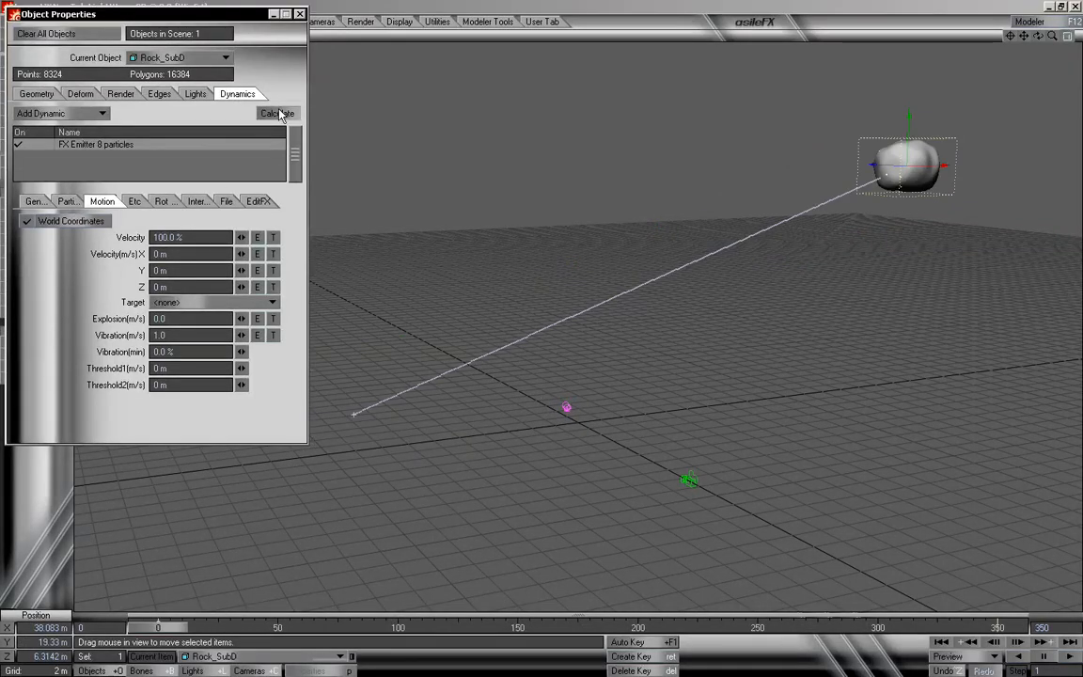
pyautogui.click(278, 113)
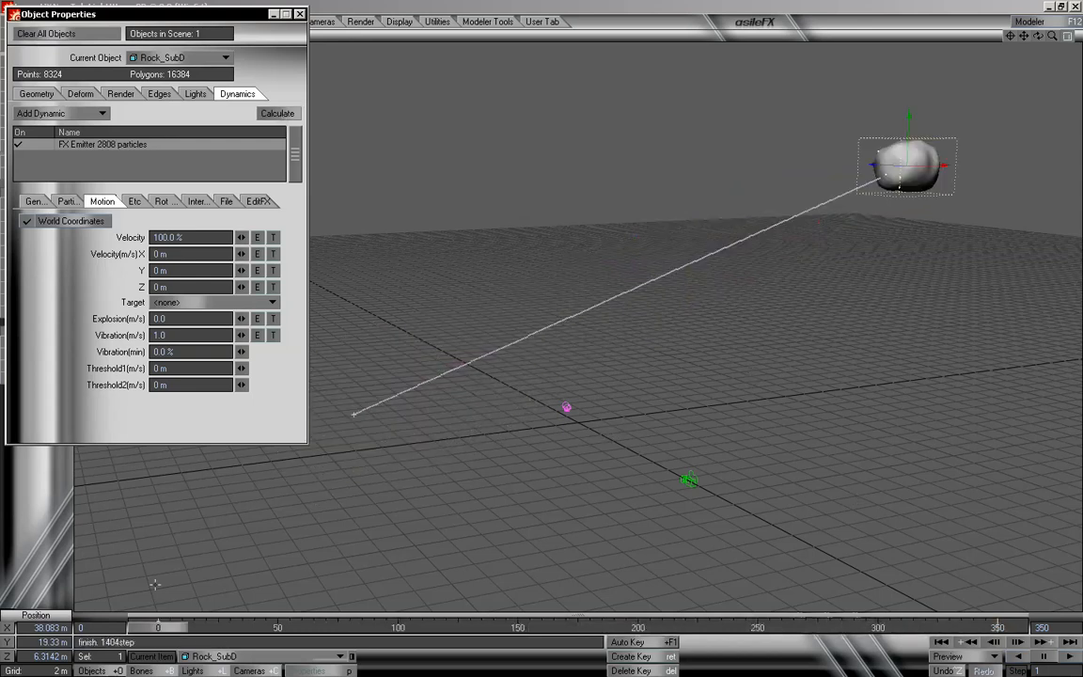
# Set the emitter's particle resistance to 1.0 and recalculate the emission
pyautogui.click(67, 201)
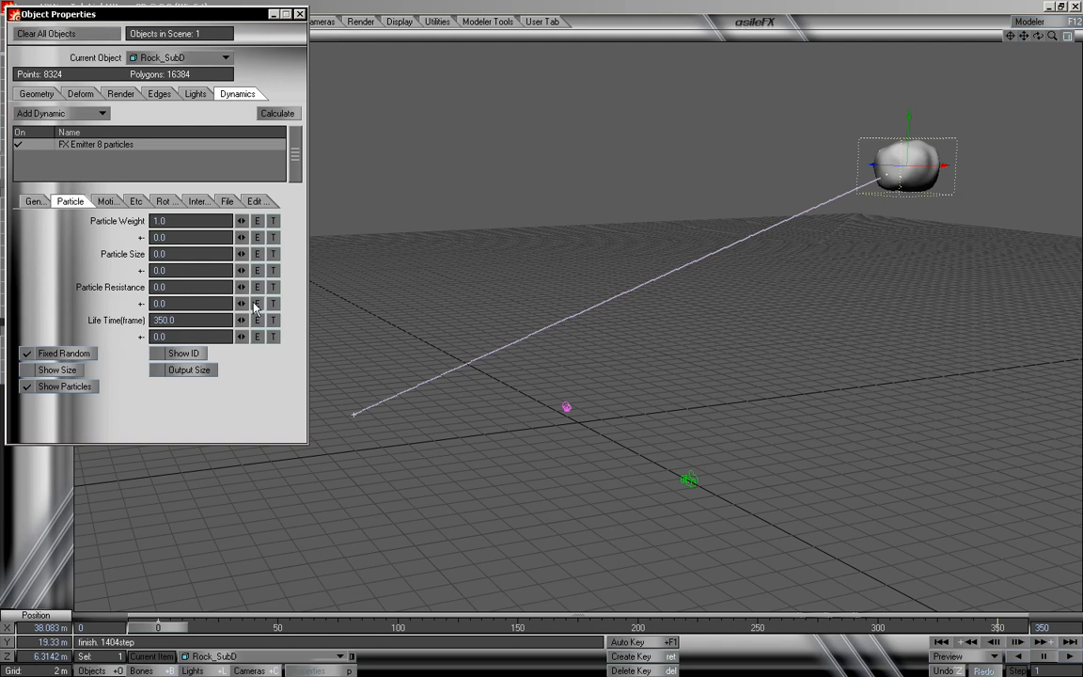
pyautogui.moveTo(171, 629)
pyautogui.mouseDown()
pyautogui.moveTo(1011, 629)
pyautogui.moveTo(169, 629)
pyautogui.mouseUp()
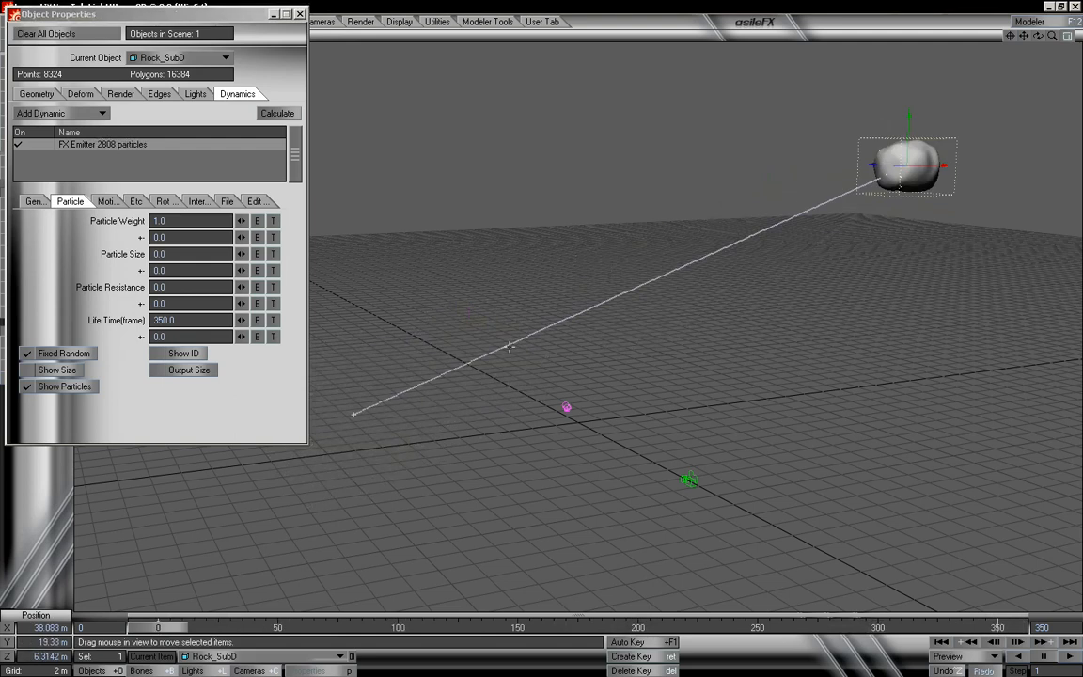
pyautogui.click(190, 285)
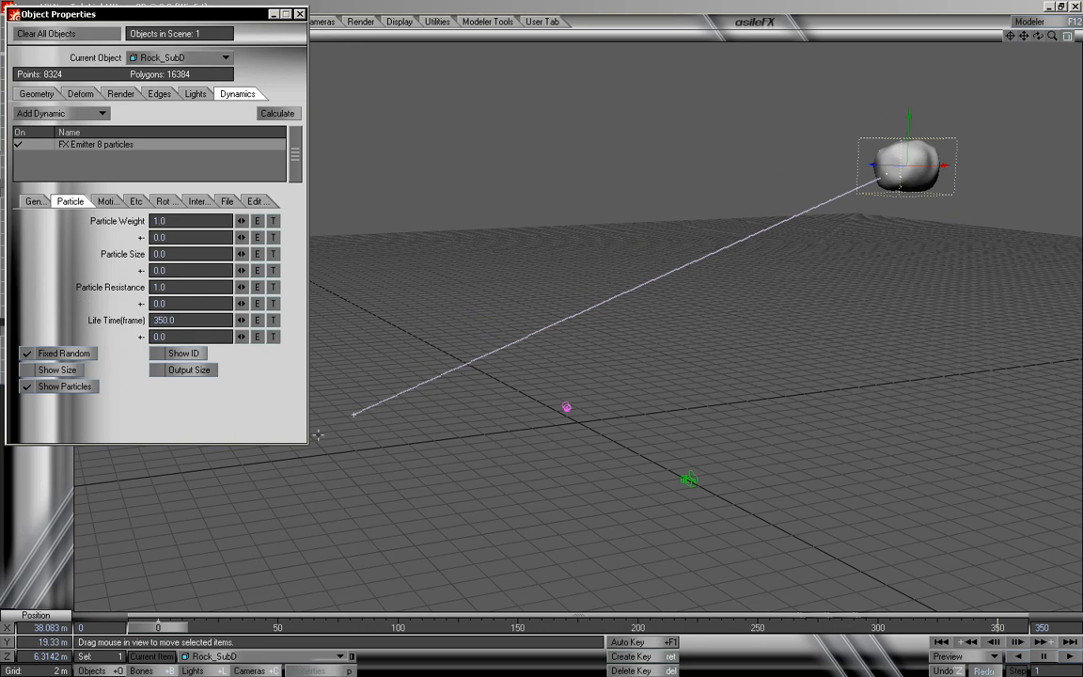
pyautogui.click(287, 115)
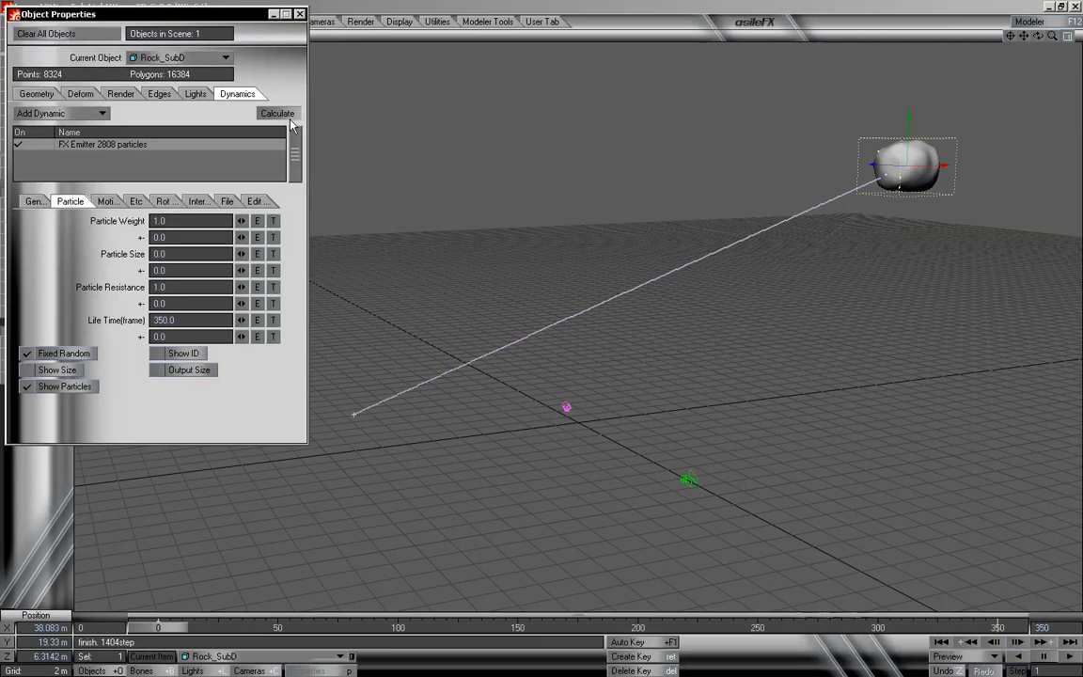
# Scrub the animation back and forth to examine the particle trail behind the rock, returning to frame 0
pyautogui.moveTo(161, 633); pyautogui.dragTo(369, 628)
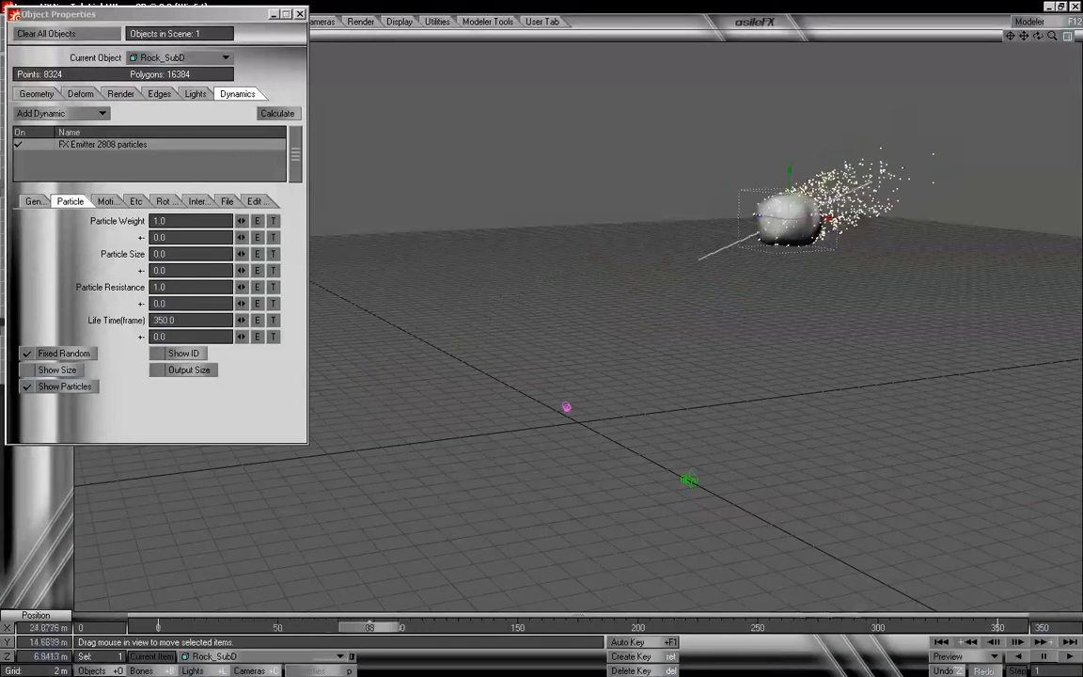
pyautogui.moveTo(455, 628); pyautogui.dragTo(554, 628)
pyautogui.moveTo(633, 627); pyautogui.dragTo(350, 627)
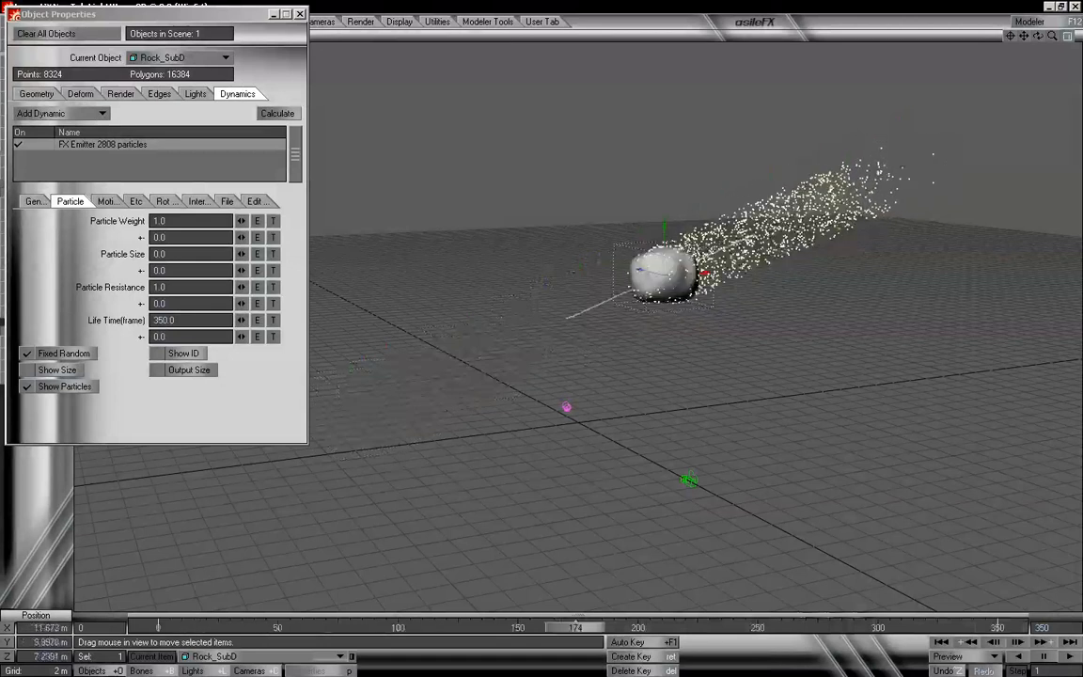
pyautogui.moveTo(574, 628); pyautogui.dragTo(151, 628)
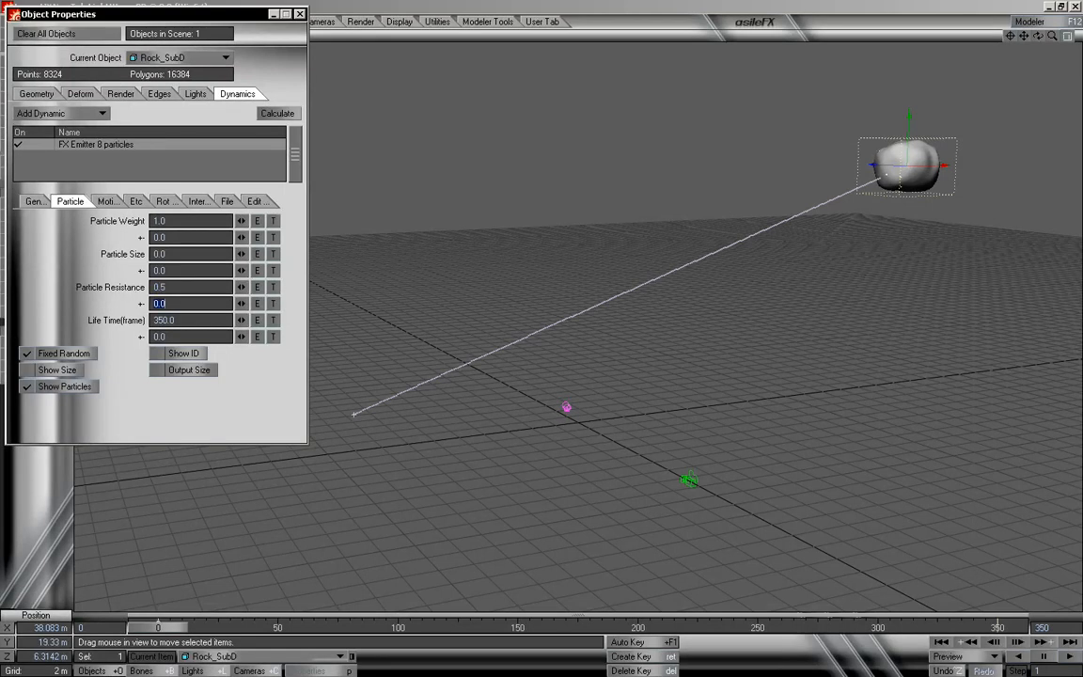
# Set the emitter's particle resistance to 0.5, recalculate, and preview the trail before returning to frame 0
pyautogui.click(278, 114)
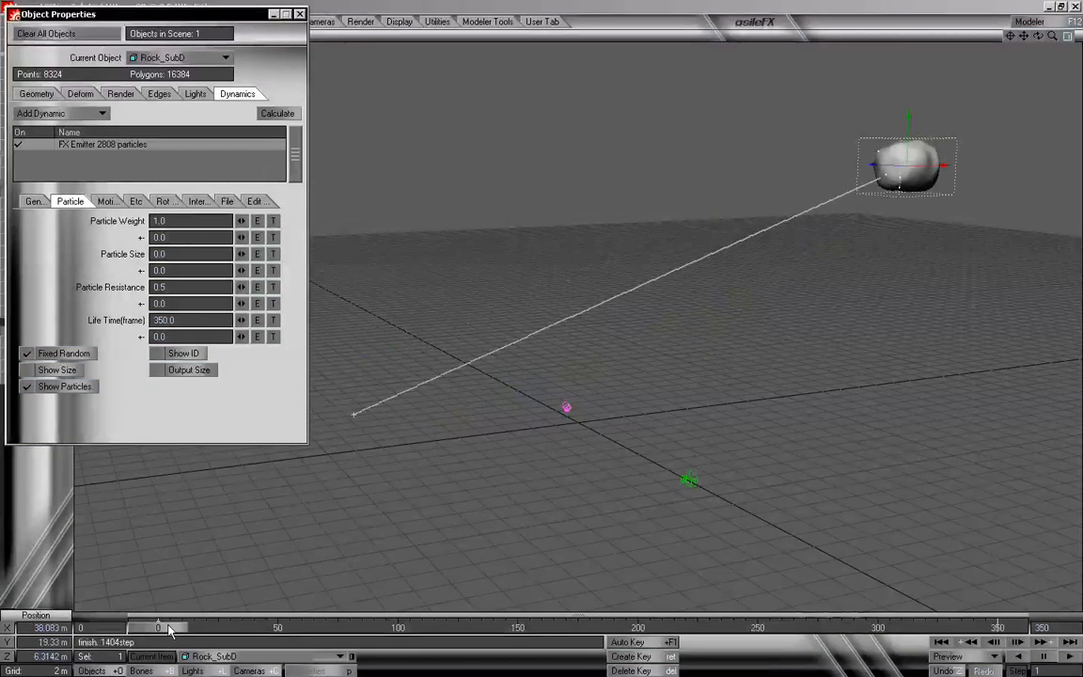
pyautogui.moveTo(169, 627); pyautogui.dragTo(371, 627)
pyautogui.moveTo(531, 627); pyautogui.dragTo(158, 627)
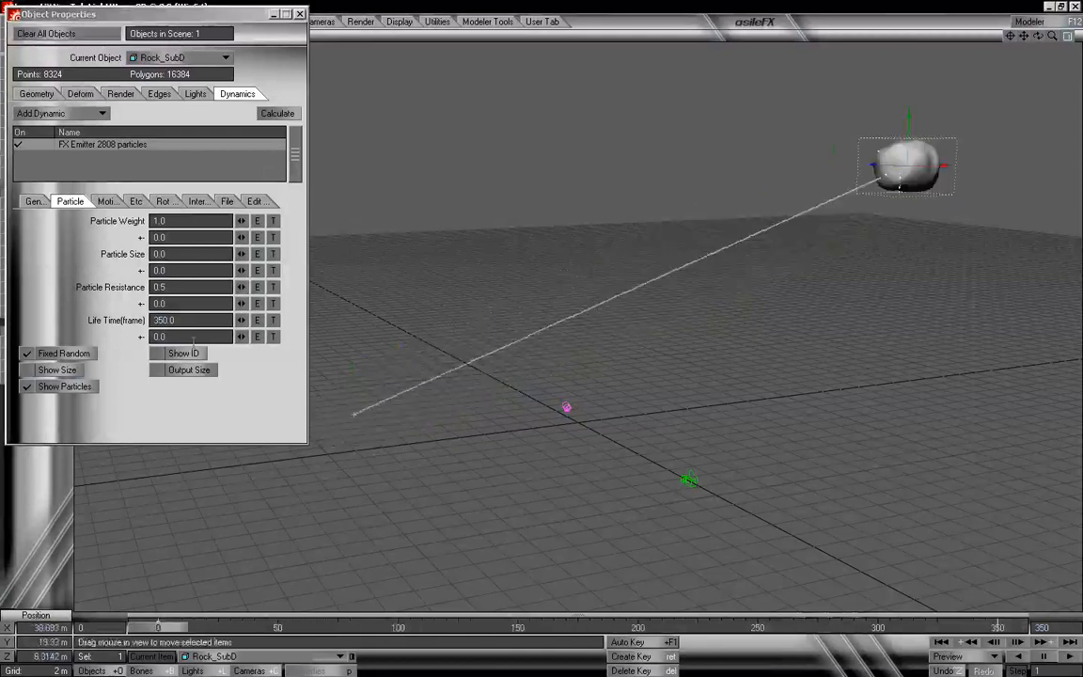
# Set the emitter's explosion to 1.0 m/s with World Coordinates off, recalculate, and preview the trail through frame 350
pyautogui.click(105, 201)
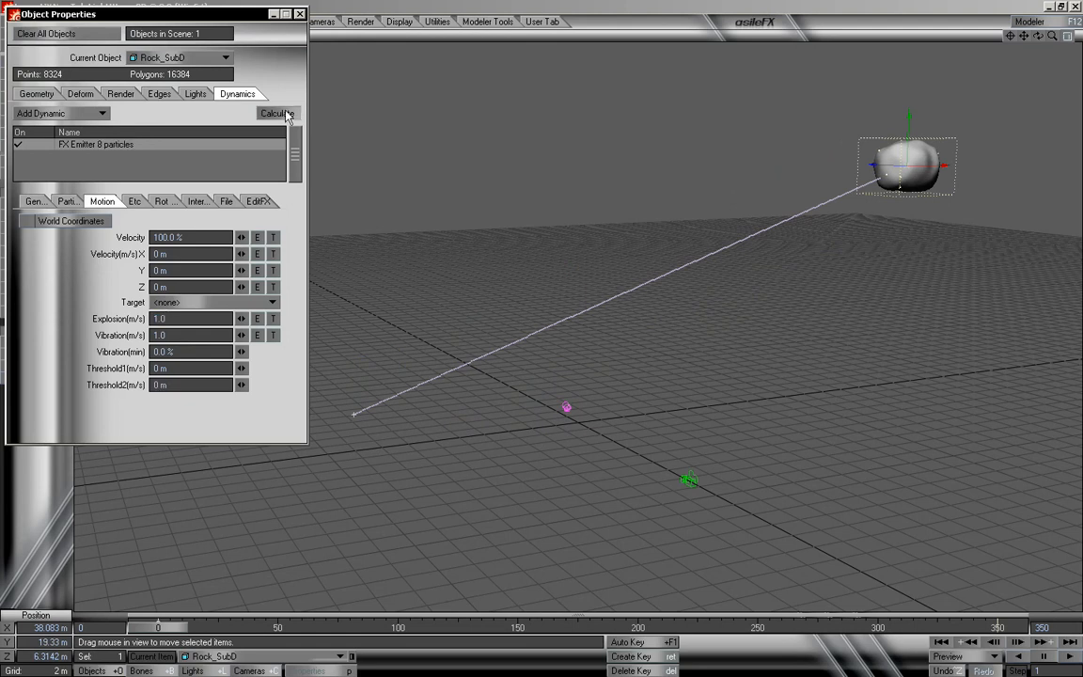
pyautogui.click(278, 114)
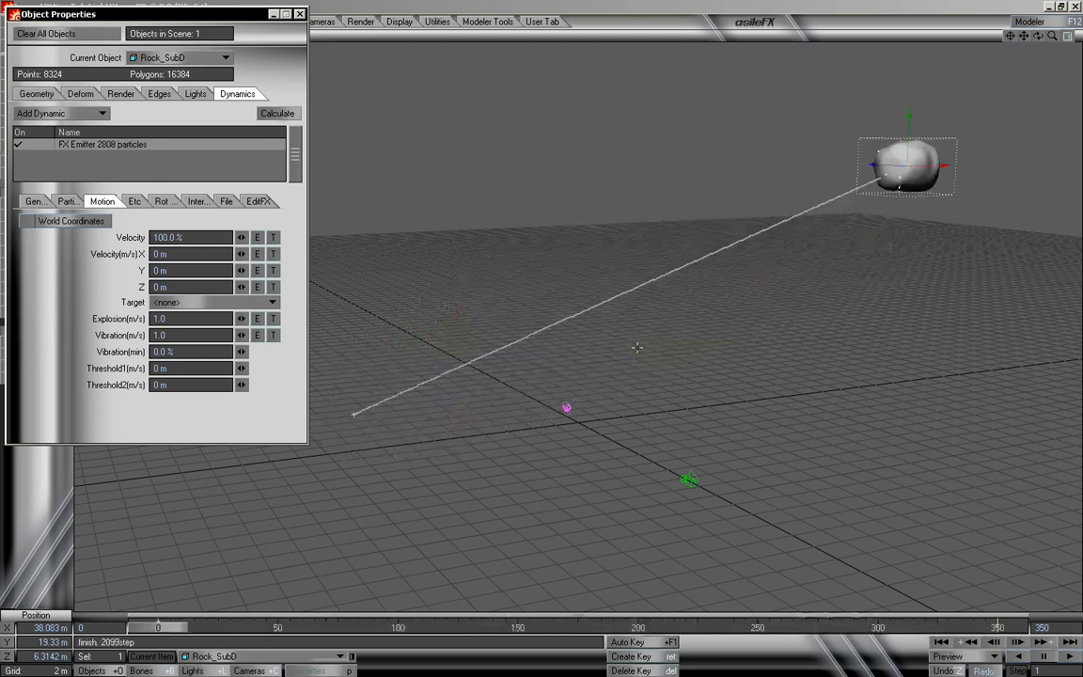
pyautogui.moveTo(179, 628); pyautogui.dragTo(189, 628)
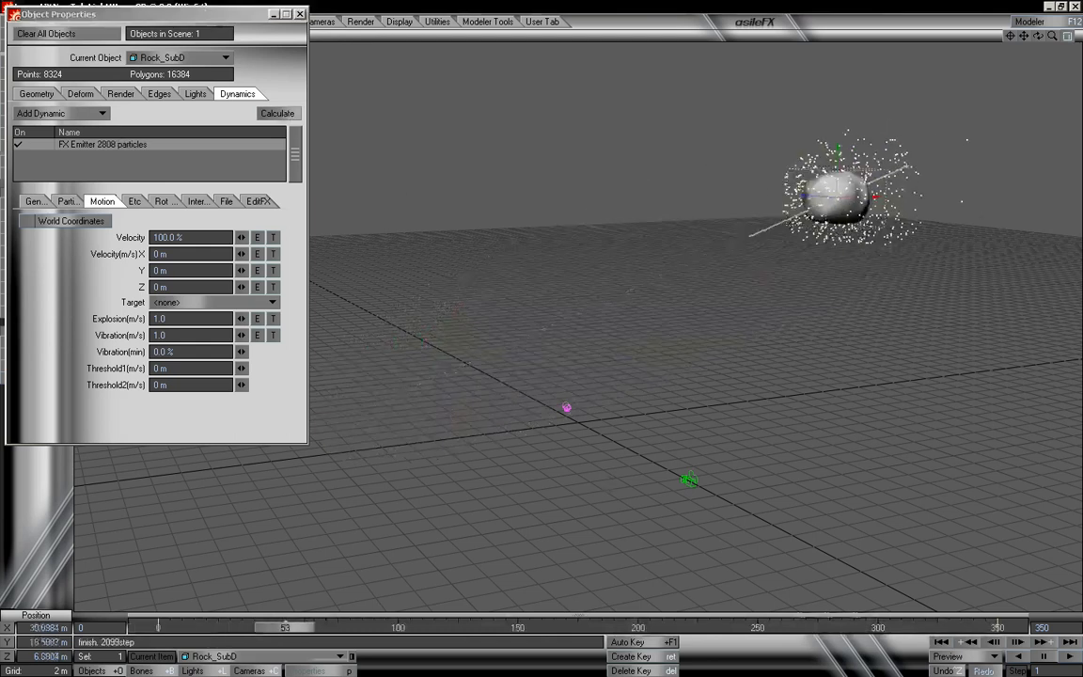
pyautogui.moveTo(285, 627); pyautogui.dragTo(336, 627)
pyautogui.moveTo(484, 627); pyautogui.dragTo(543, 627)
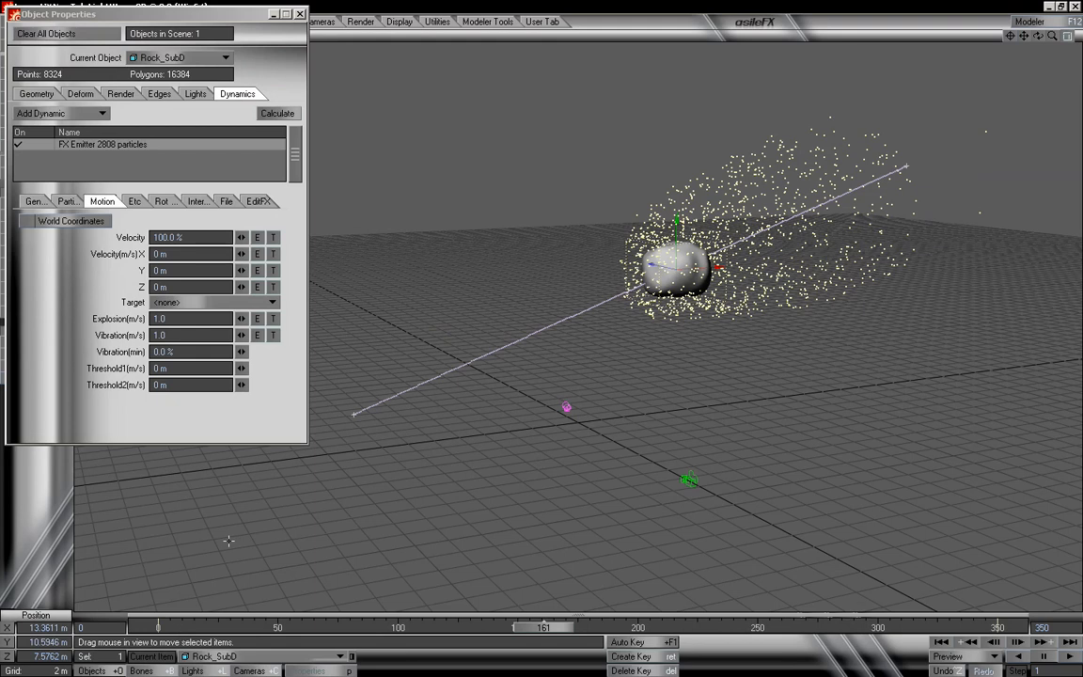
pyautogui.moveTo(572, 631); pyautogui.dragTo(997, 627)
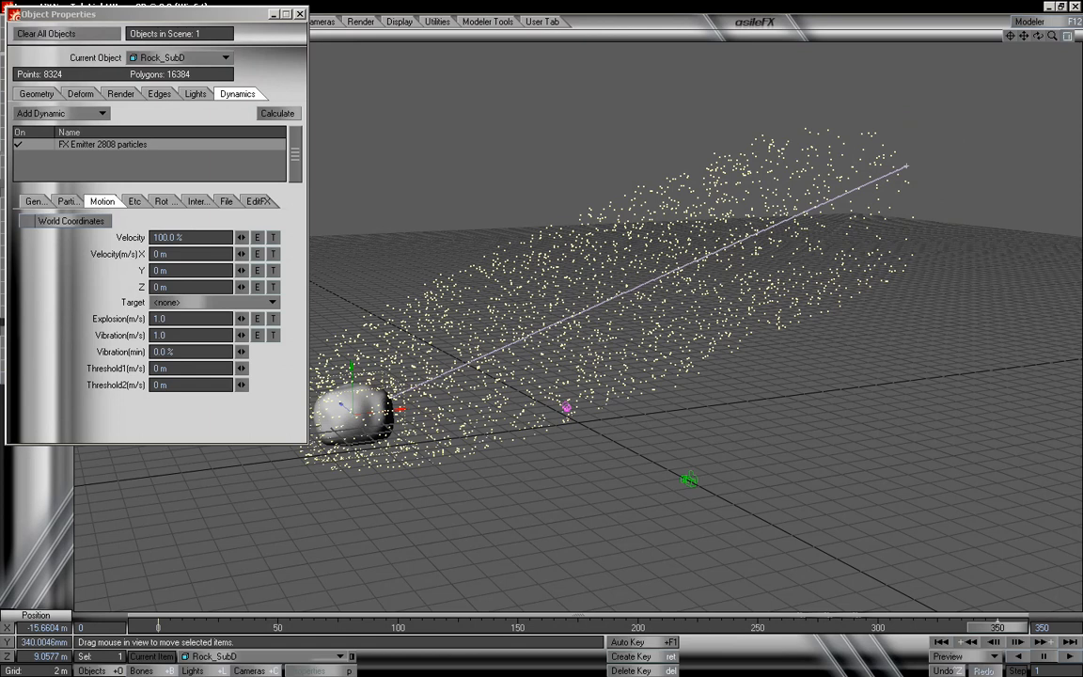
# At frame 350, move the rock farther along X to about -38.07 m and return to the first frame
pyautogui.moveTo(400, 409); pyautogui.dragTo(134, 441)
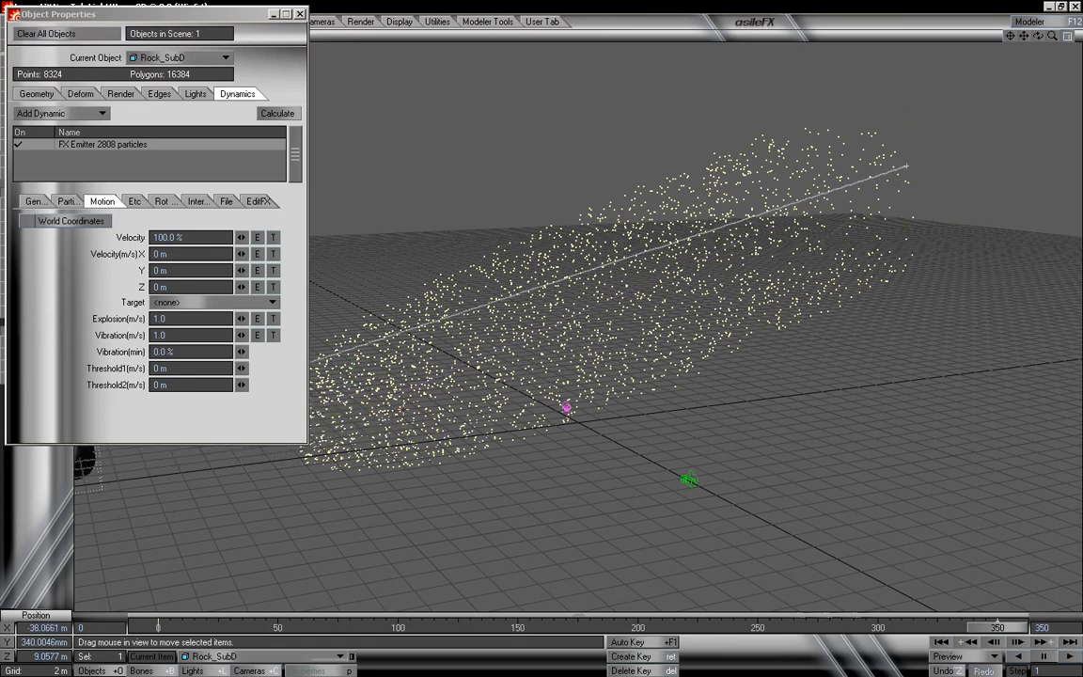
pyautogui.moveTo(1058, 35)
pyautogui.mouseDown()
pyautogui.moveTo(1028, 36)
pyautogui.moveTo(1044, 34)
pyautogui.mouseUp()
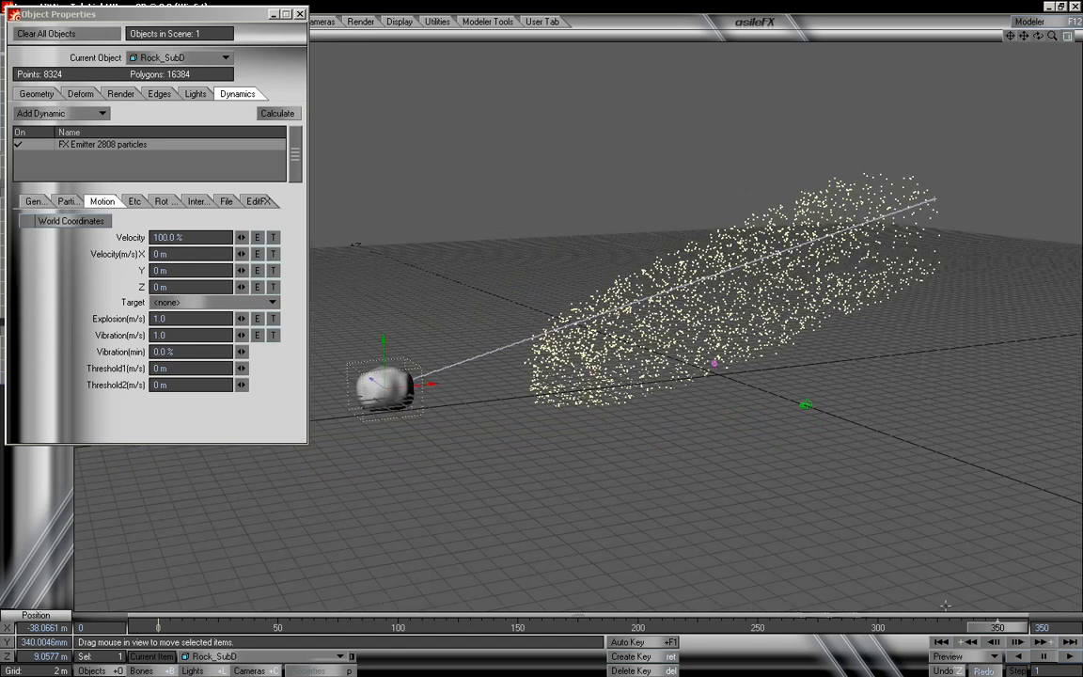
pyautogui.click(943, 642)
# Set the emitter's explosion to 0.4 m/s and vibration to 1.2 m/s, recalculate, and preview the trail through frame 350
pyautogui.click(282, 114)
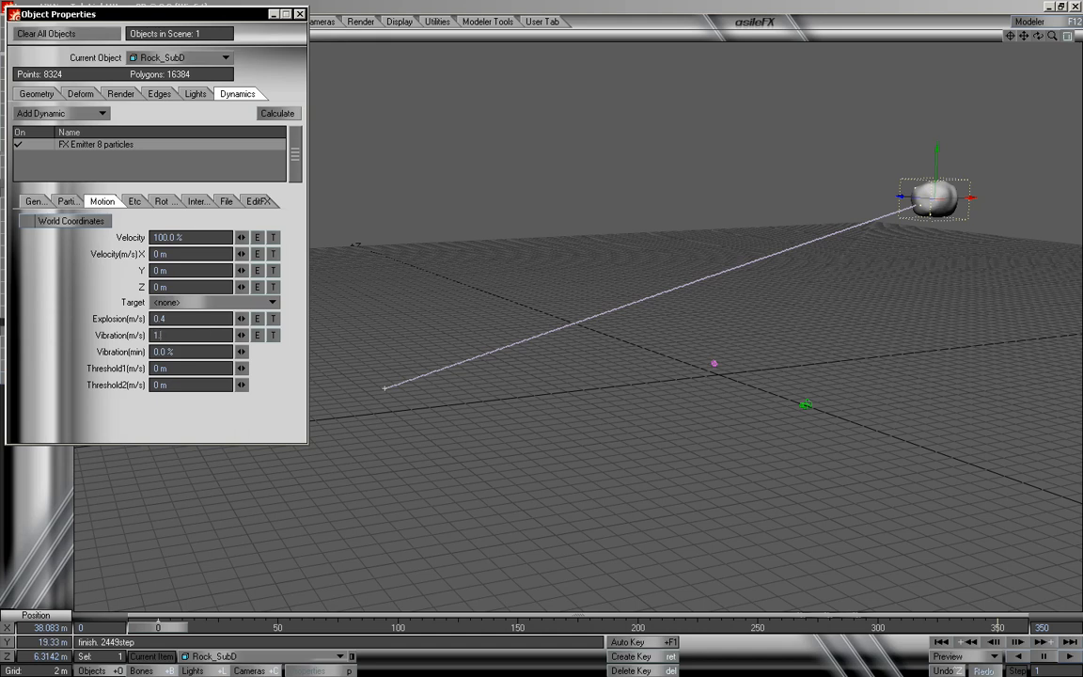
pyautogui.click(278, 114)
pyautogui.moveTo(146, 627); pyautogui.dragTo(996, 627)
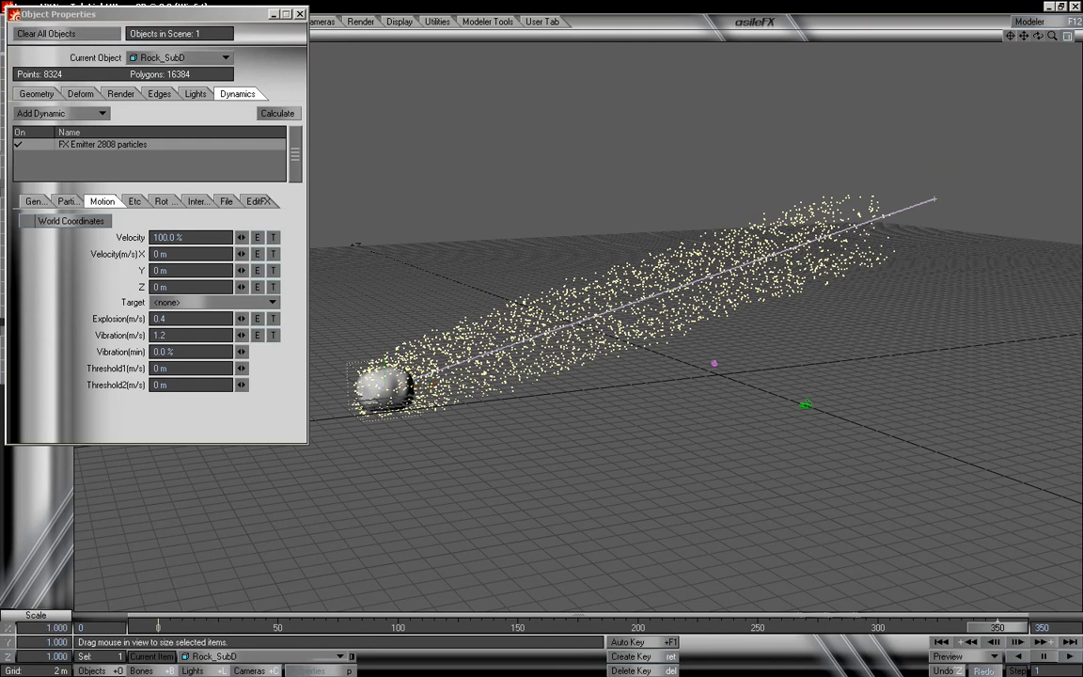
# At frame 350, rotate the rock to a bank of about 296.8° and return to frame 0
pyautogui.press('y')
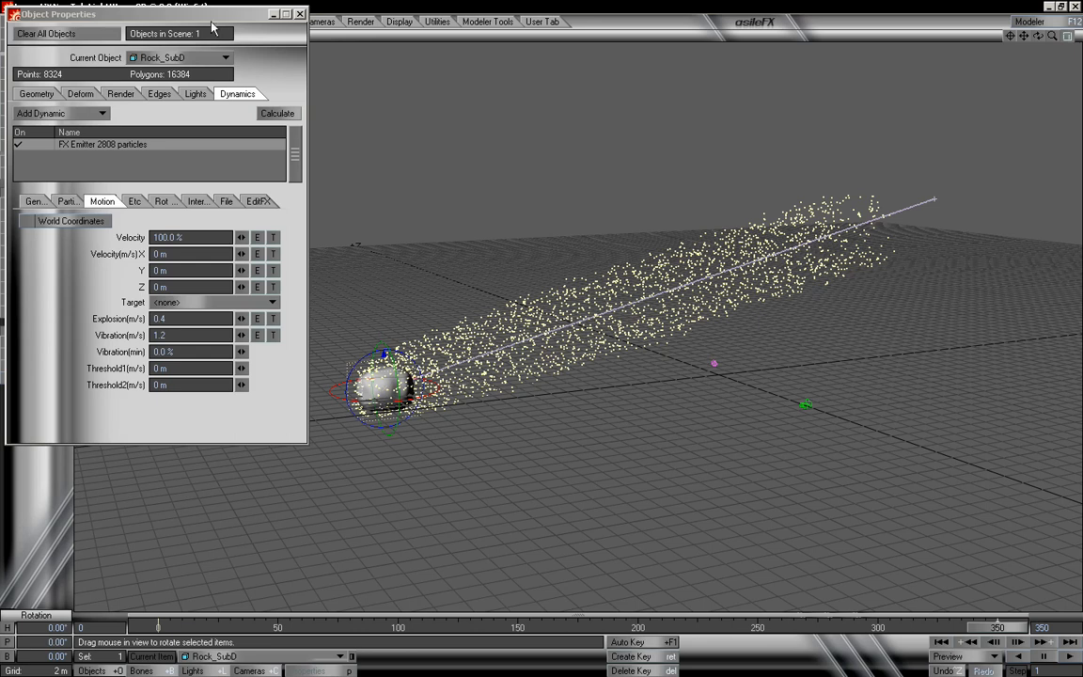
pyautogui.moveTo(211, 20); pyautogui.dragTo(213, 77)
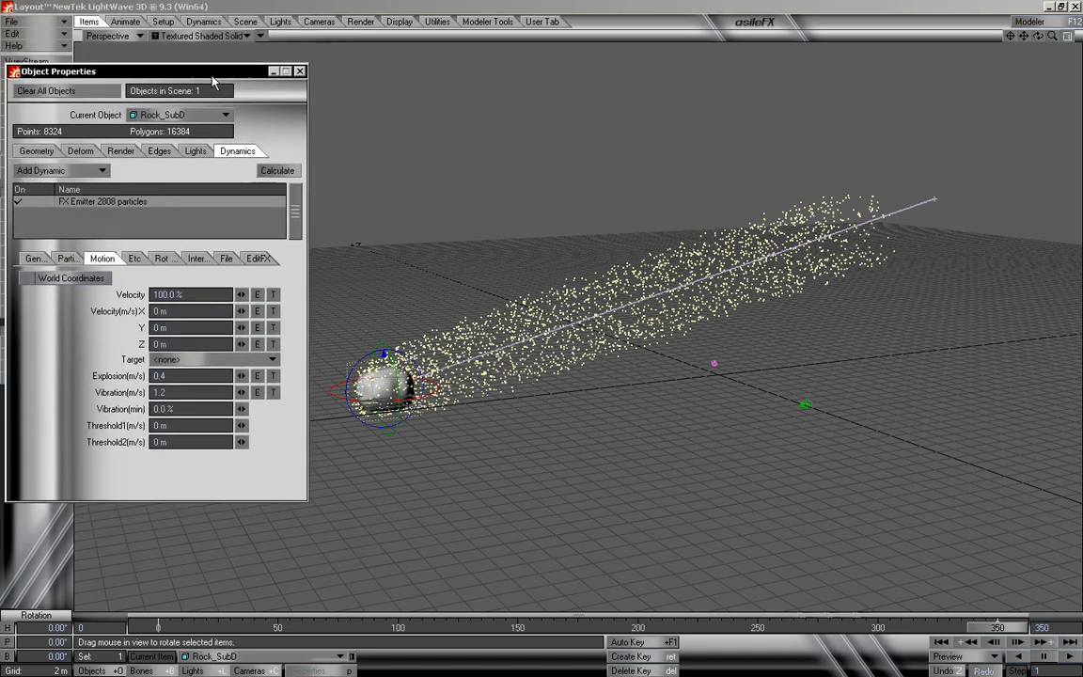
pyautogui.press('t')
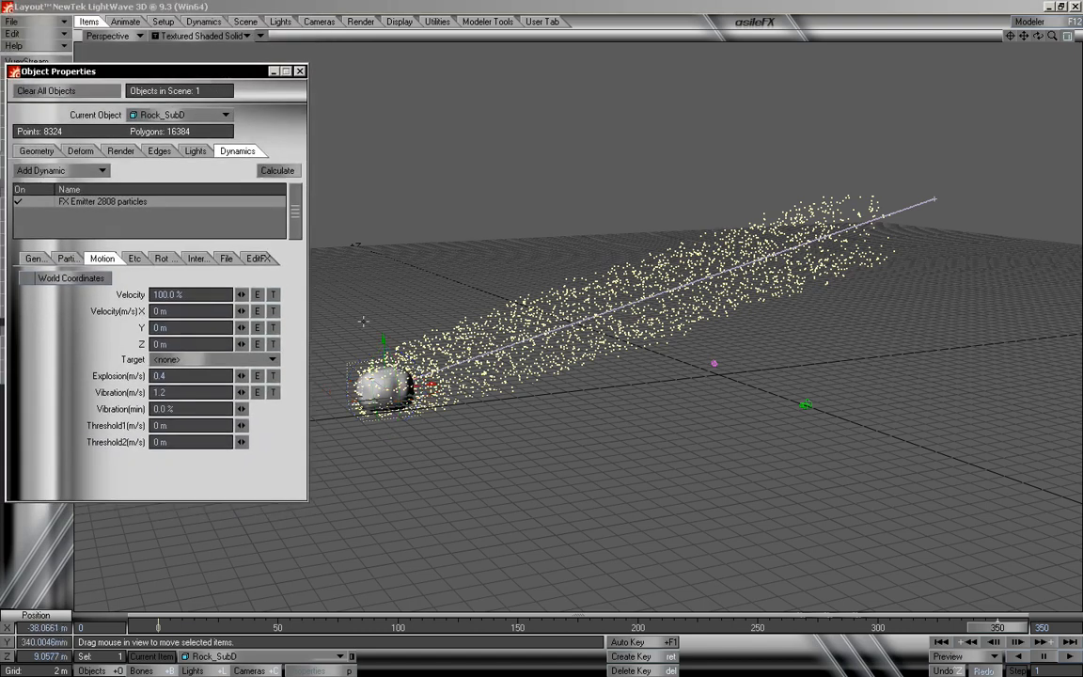
pyautogui.press('y')
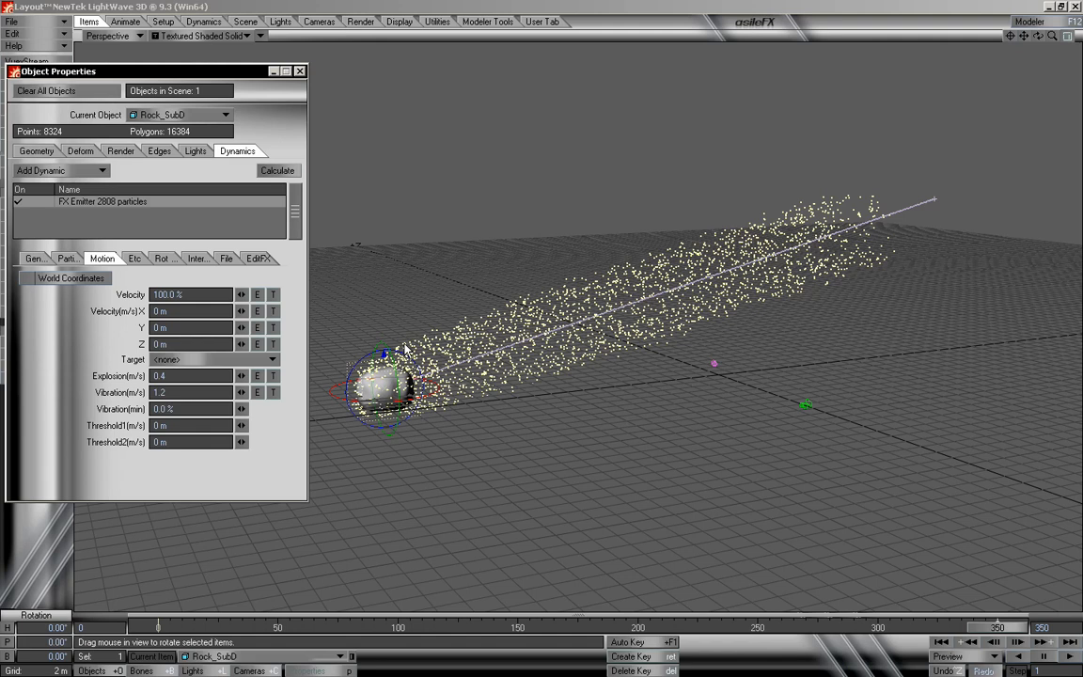
pyautogui.click(418, 7)
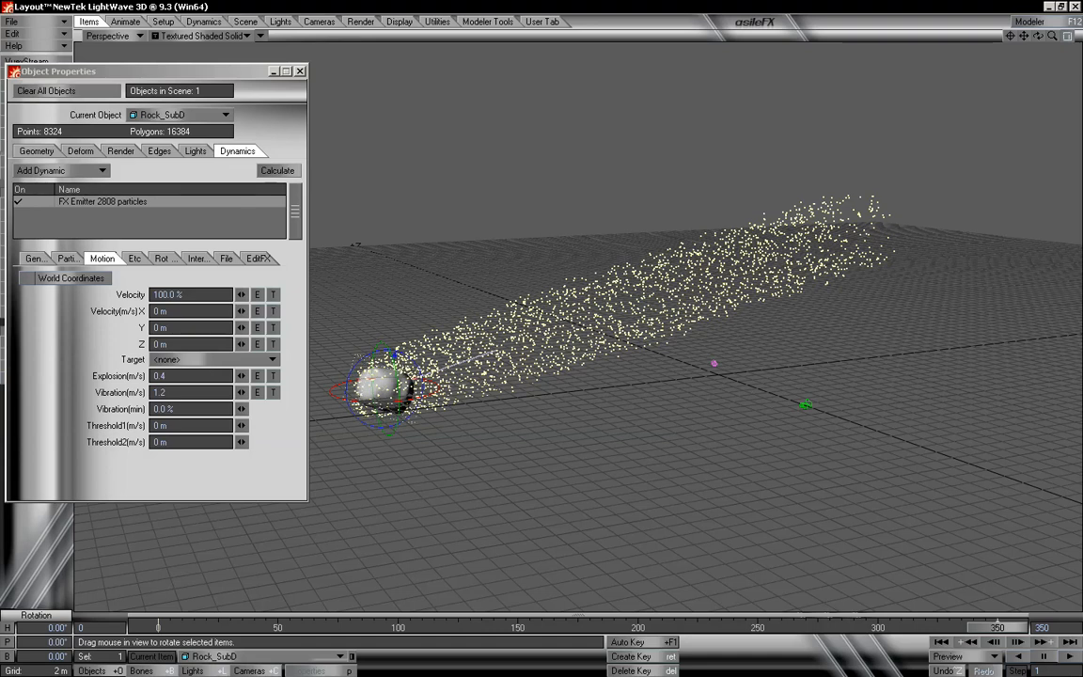
pyautogui.moveTo(395, 355); pyautogui.dragTo(414, 369)
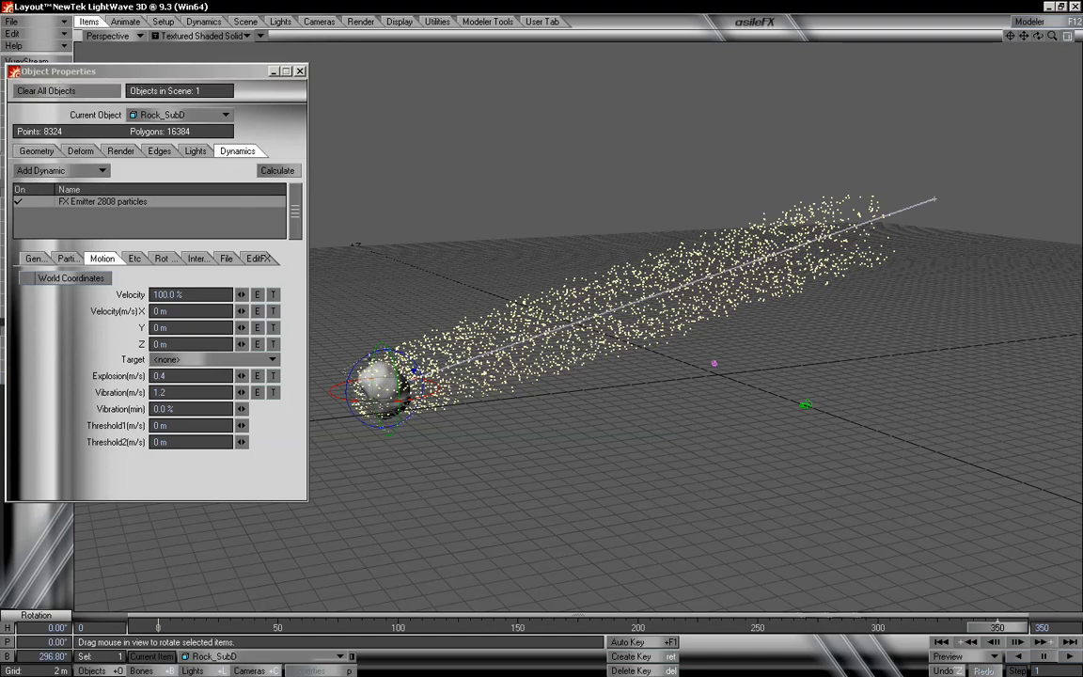
pyautogui.moveTo(992, 630); pyautogui.dragTo(158, 628)
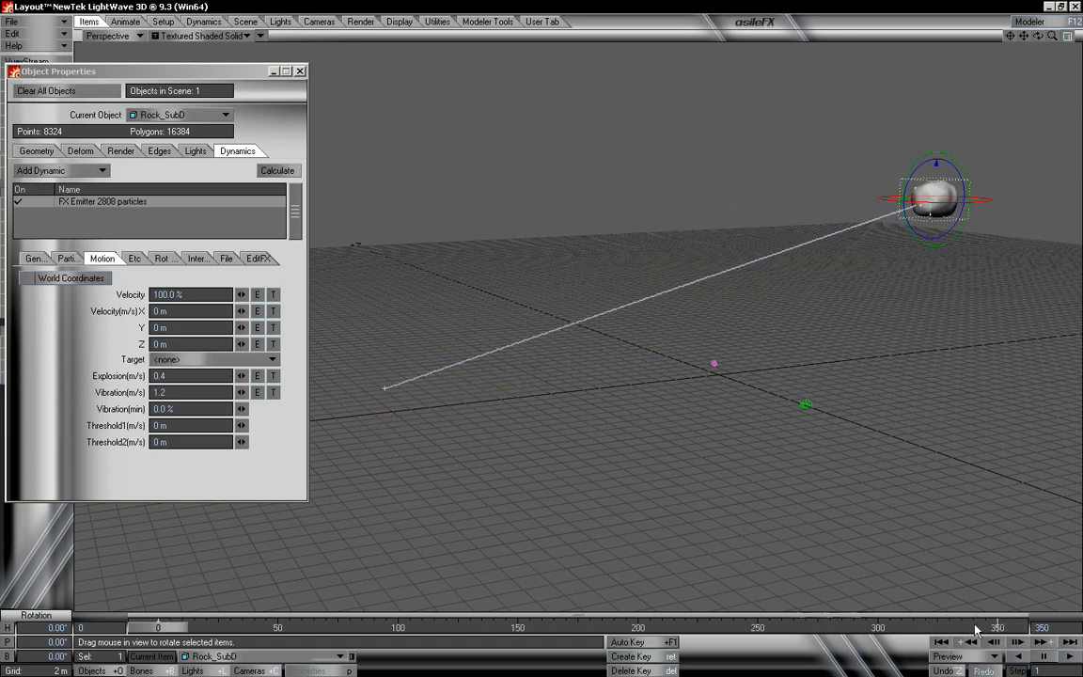
# Recalculate the emitter for the rotating rock and preview the particle trail along the timeline, returning to frame 0
pyautogui.click(282, 171)
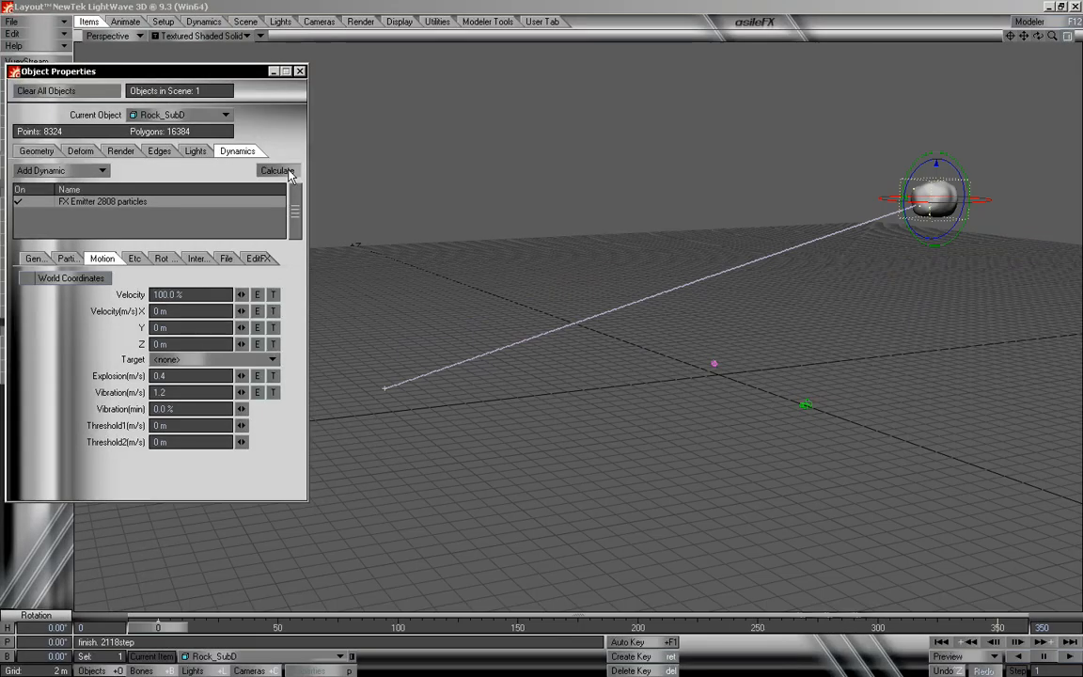
pyautogui.moveTo(173, 625)
pyautogui.mouseDown()
pyautogui.moveTo(888, 626)
pyautogui.moveTo(157, 626)
pyautogui.moveTo(995, 626)
pyautogui.moveTo(155, 626)
pyautogui.moveTo(998, 626)
pyautogui.moveTo(157, 626)
pyautogui.mouseUp()
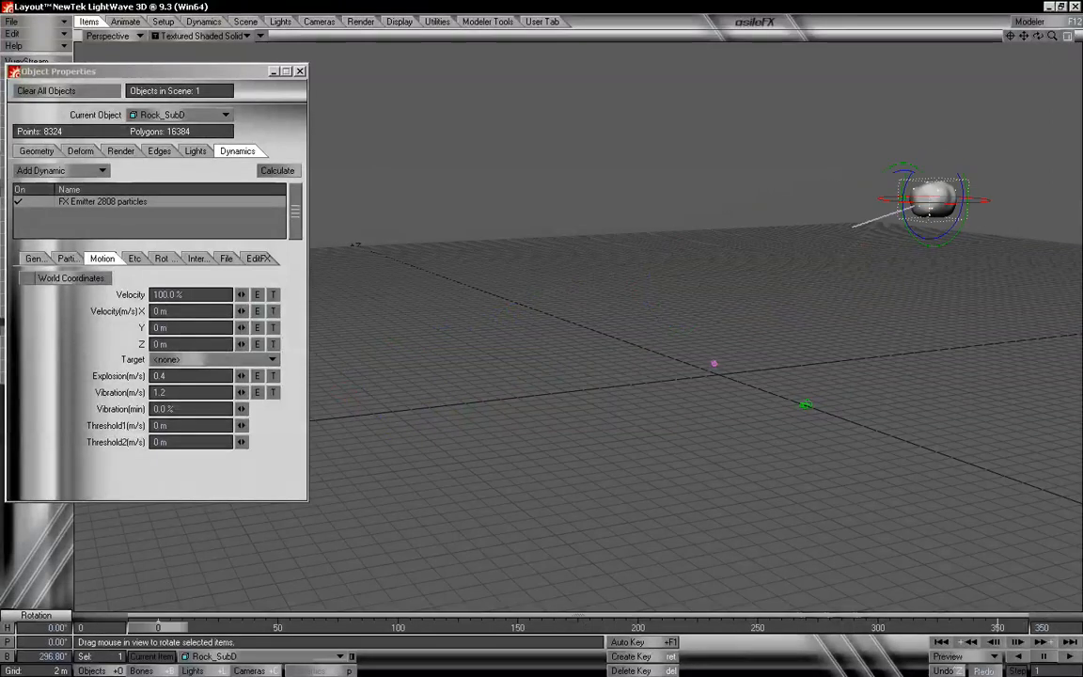
# Set the emitter's explosion to 1.0 m/s, recalculate, preview the trail to about frame 330, and return to frame 0
pyautogui.click(174, 375)
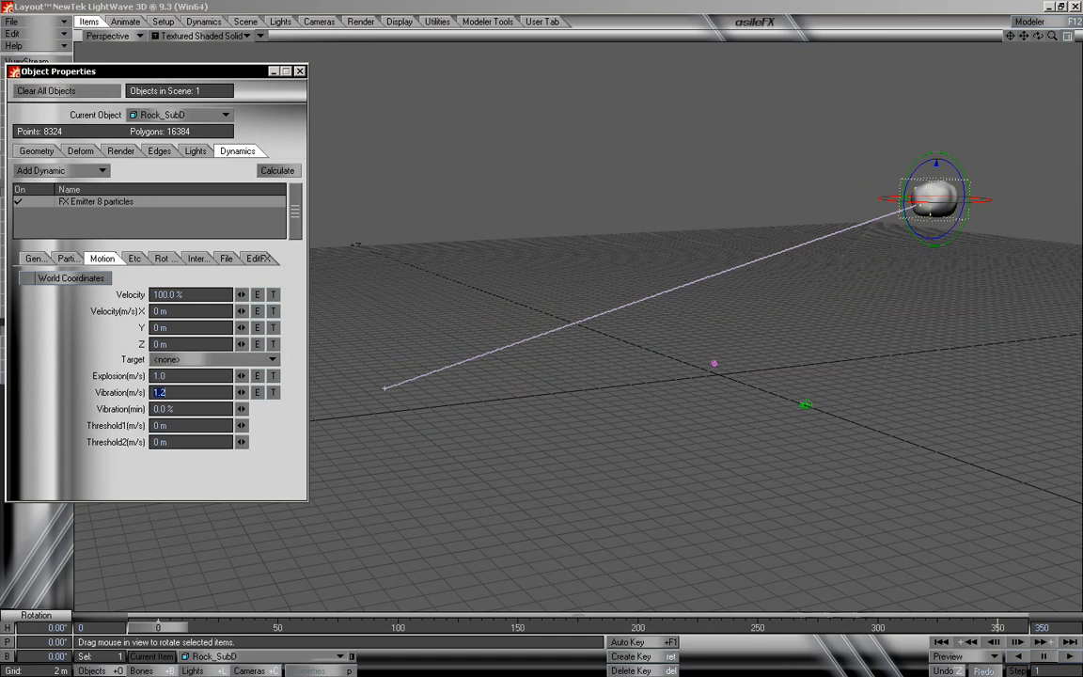
pyautogui.click(292, 173)
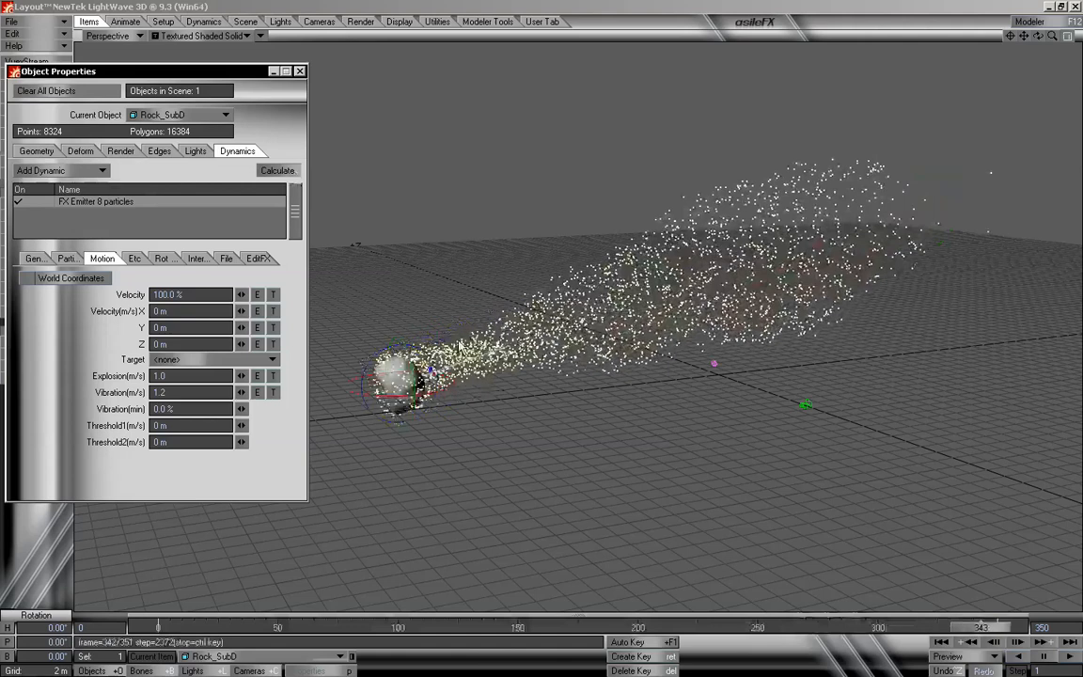
pyautogui.moveTo(174, 629); pyautogui.dragTo(949, 628)
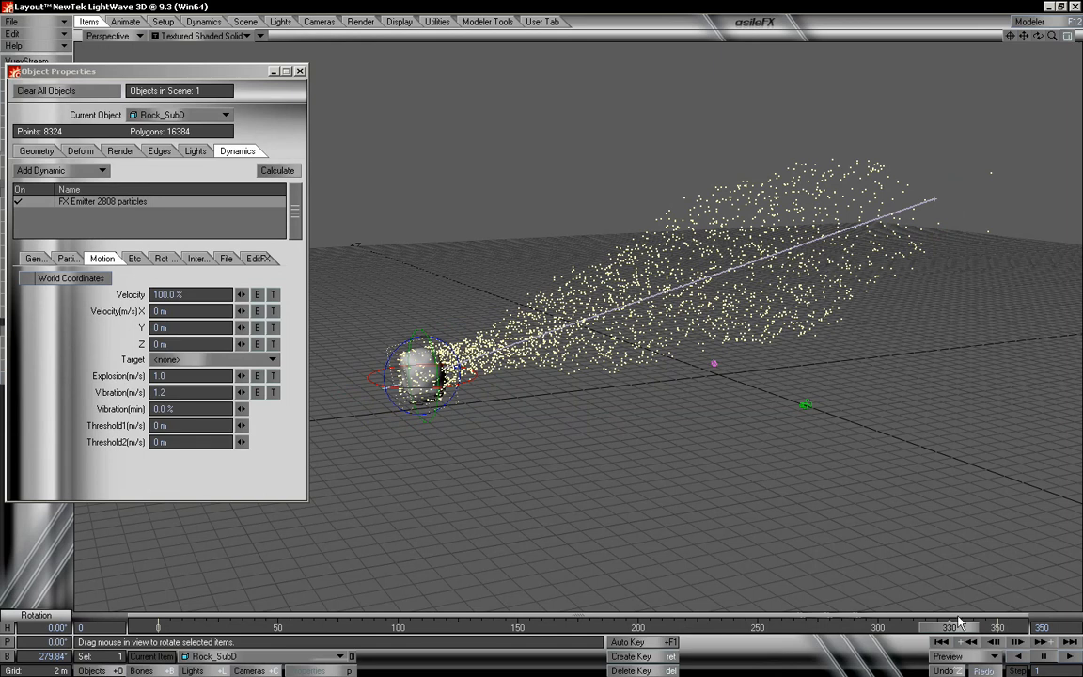
pyautogui.moveTo(953, 628); pyautogui.dragTo(158, 628)
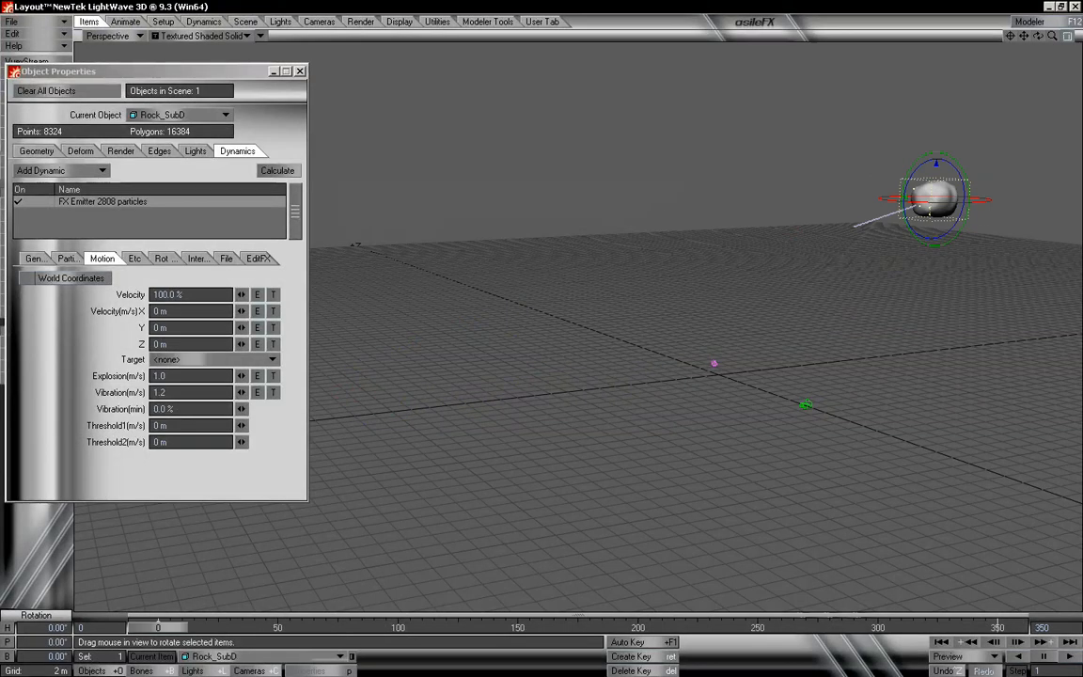
# Try an emitter explosion of 4.0 m/s, recalculate, preview the spreading particles, and return to frame 0
pyautogui.click(177, 375)
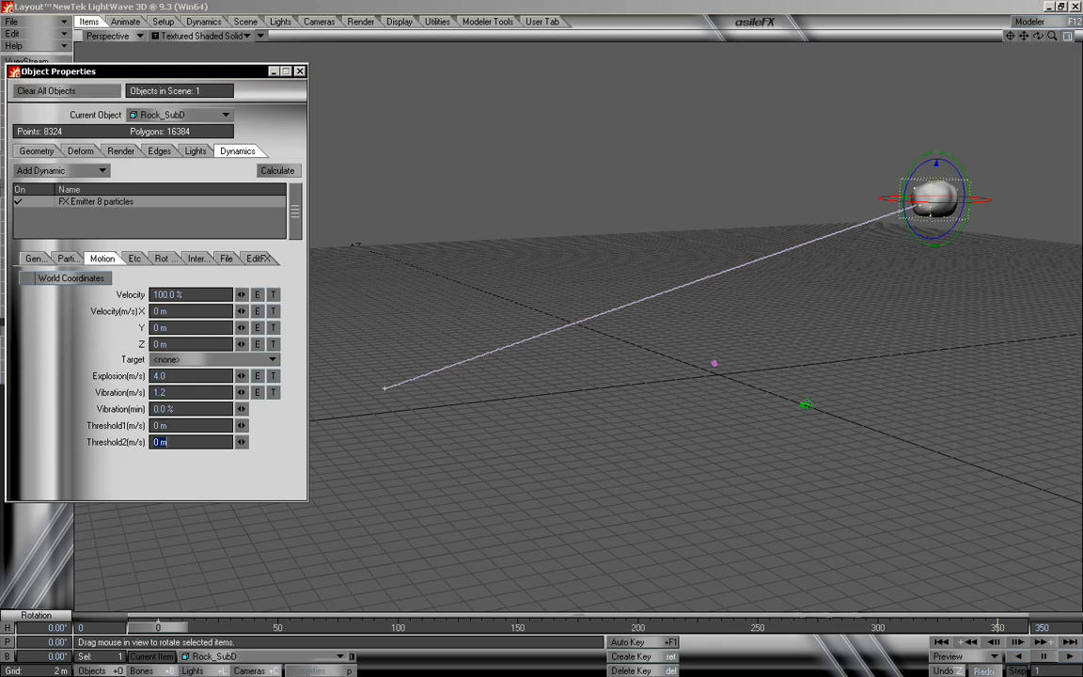
pyautogui.click(280, 171)
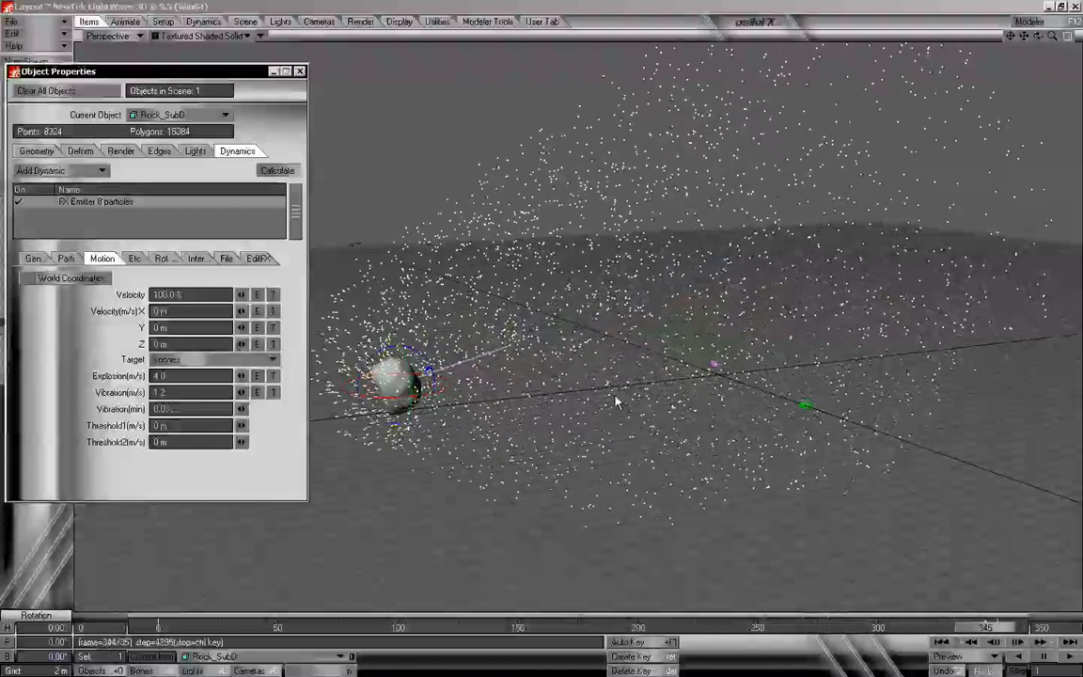
pyautogui.moveTo(161, 627); pyautogui.dragTo(212, 627)
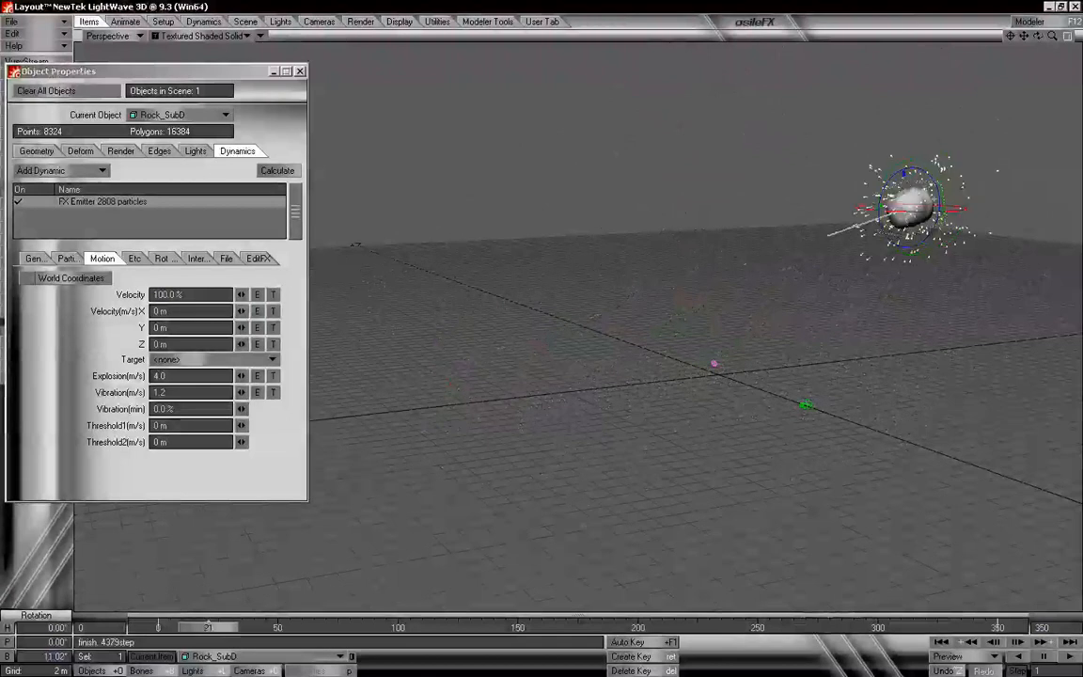
pyautogui.moveTo(279, 627)
pyautogui.mouseDown()
pyautogui.moveTo(949, 626)
pyautogui.moveTo(141, 627)
pyautogui.moveTo(263, 627)
pyautogui.mouseUp()
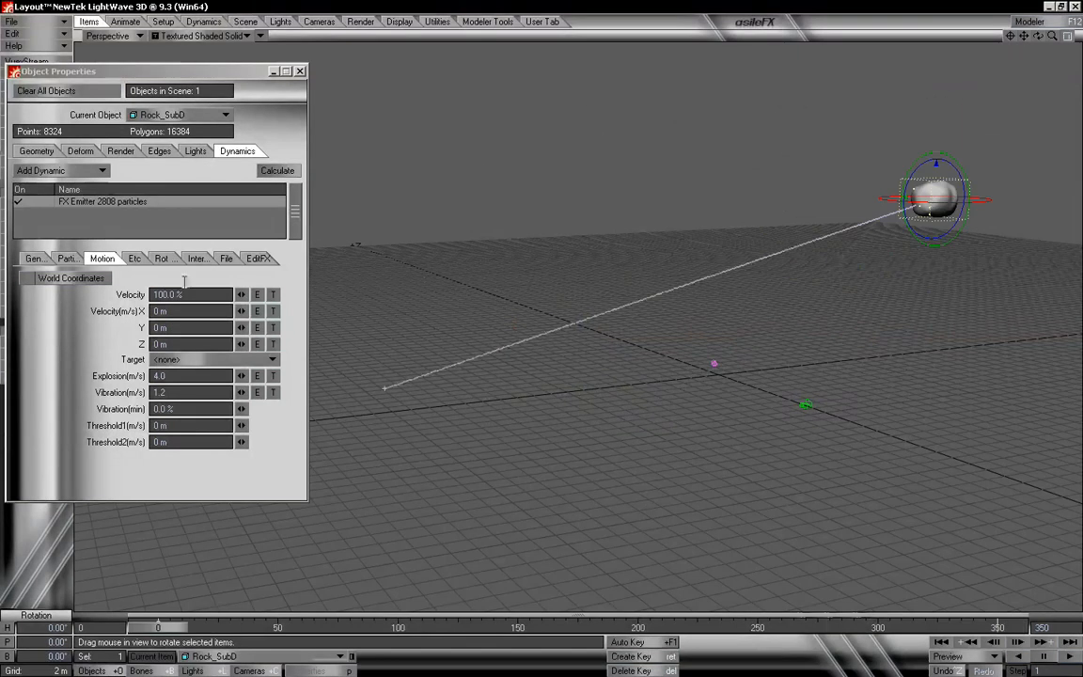
# Set the emitter's particle resistance to 0.25, recalculate, and preview the particles through frame 350
pyautogui.click(71, 260)
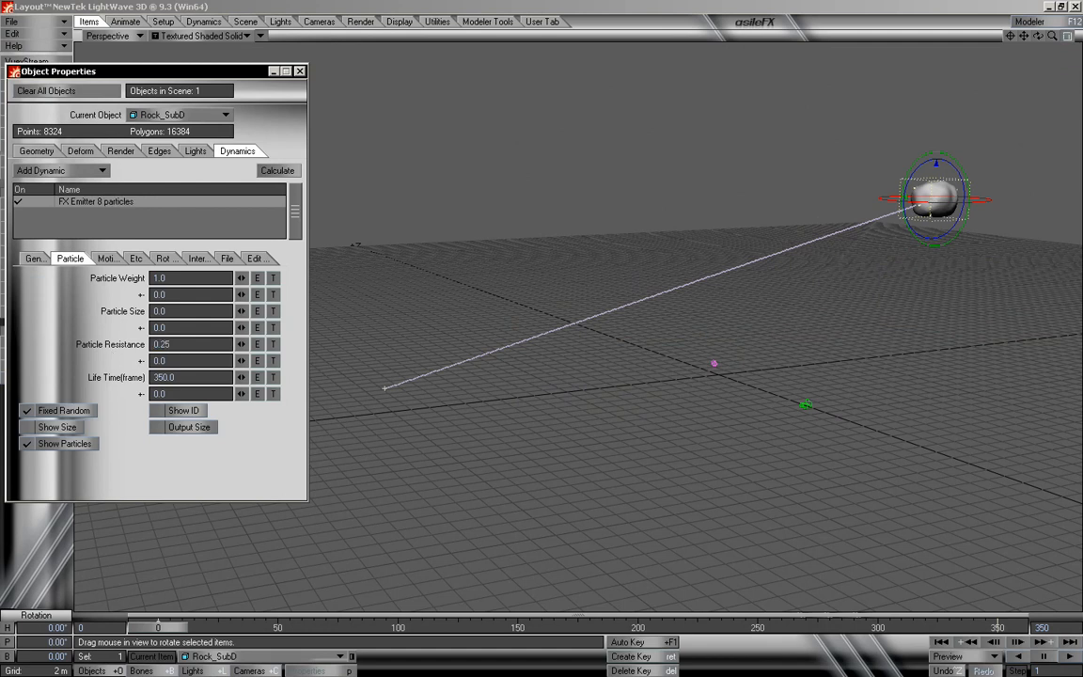
pyautogui.click(280, 173)
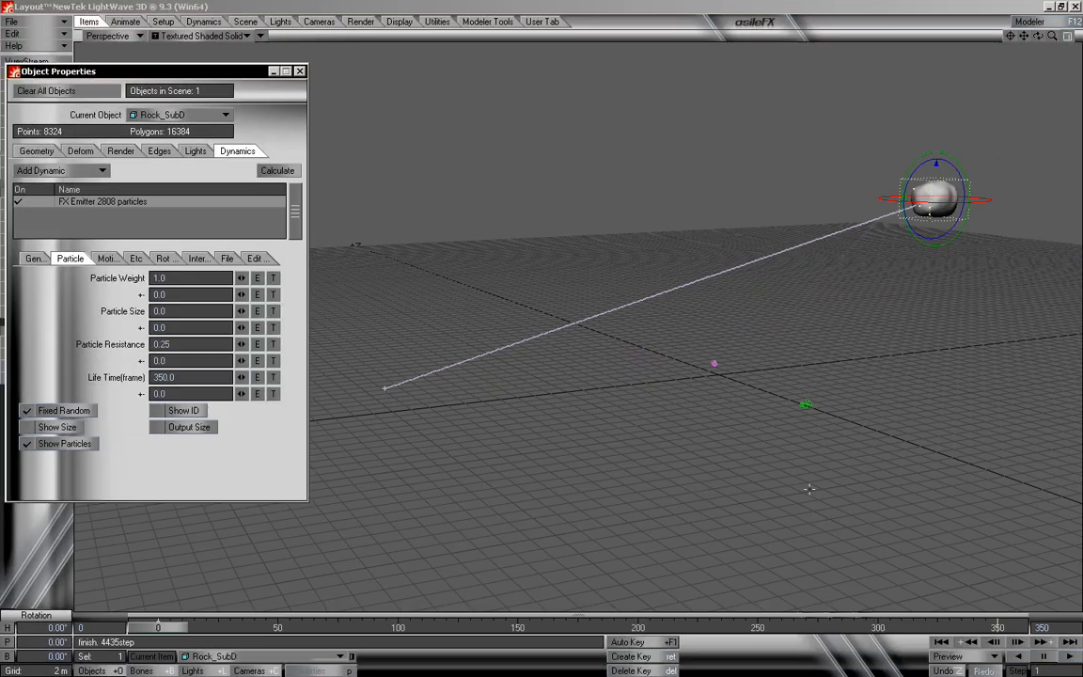
pyautogui.moveTo(240, 634); pyautogui.dragTo(996, 634)
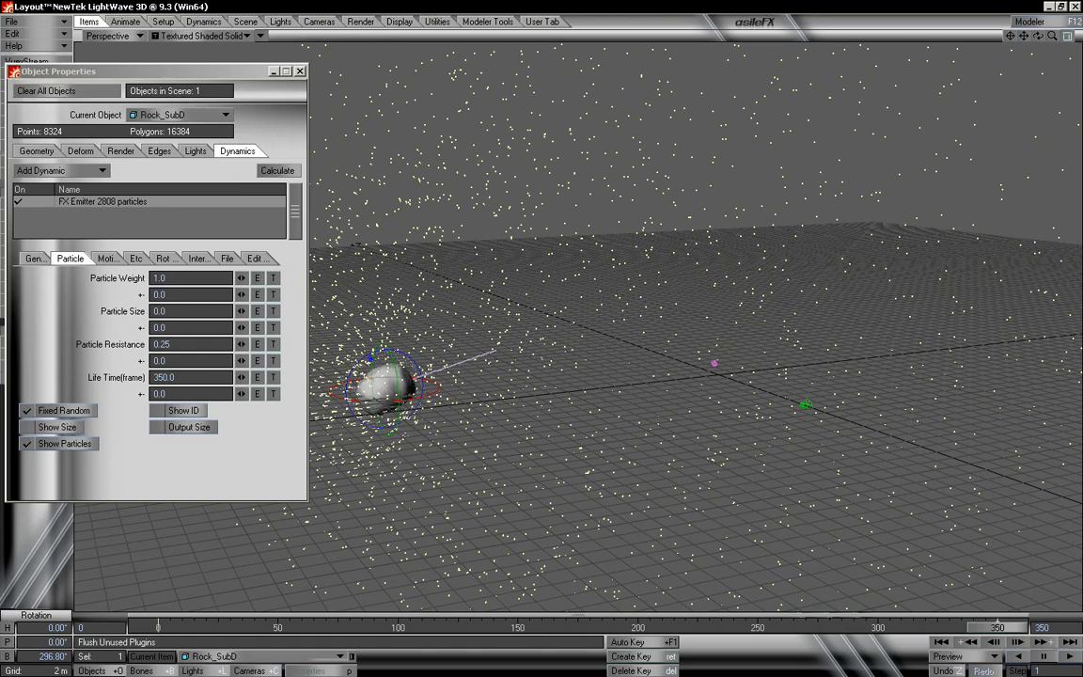
# At frame 350, rotate the rock to a bank of about 563.1°, recalculate the emitter, and return to frame 0
pyautogui.moveTo(495, 351); pyautogui.dragTo(934, 198)
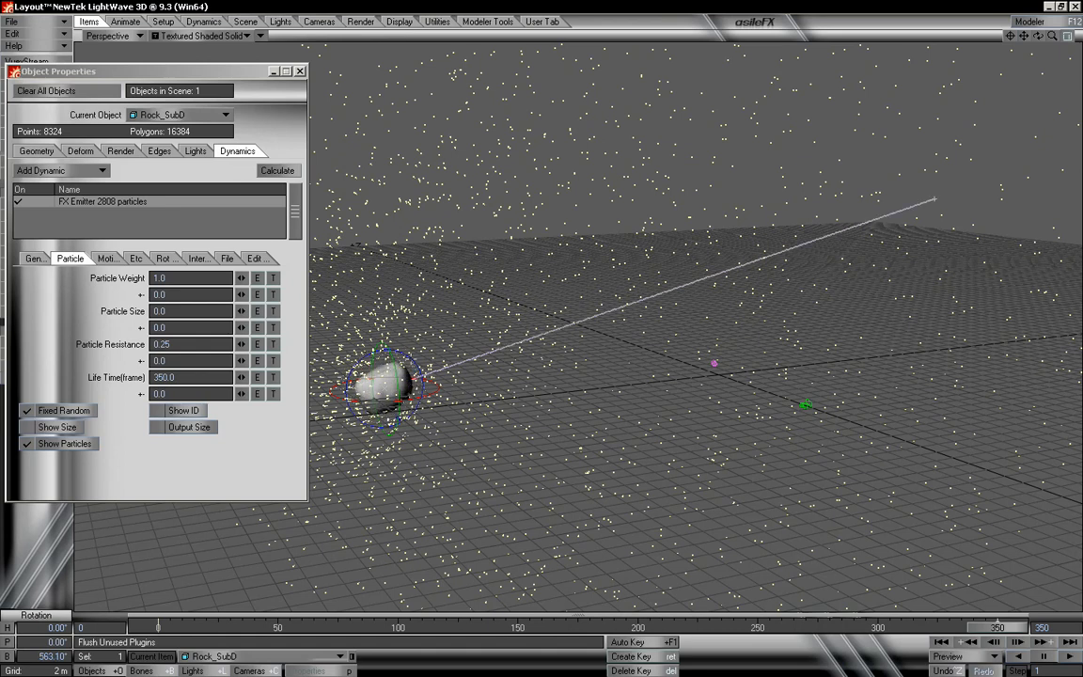
pyautogui.click(279, 171)
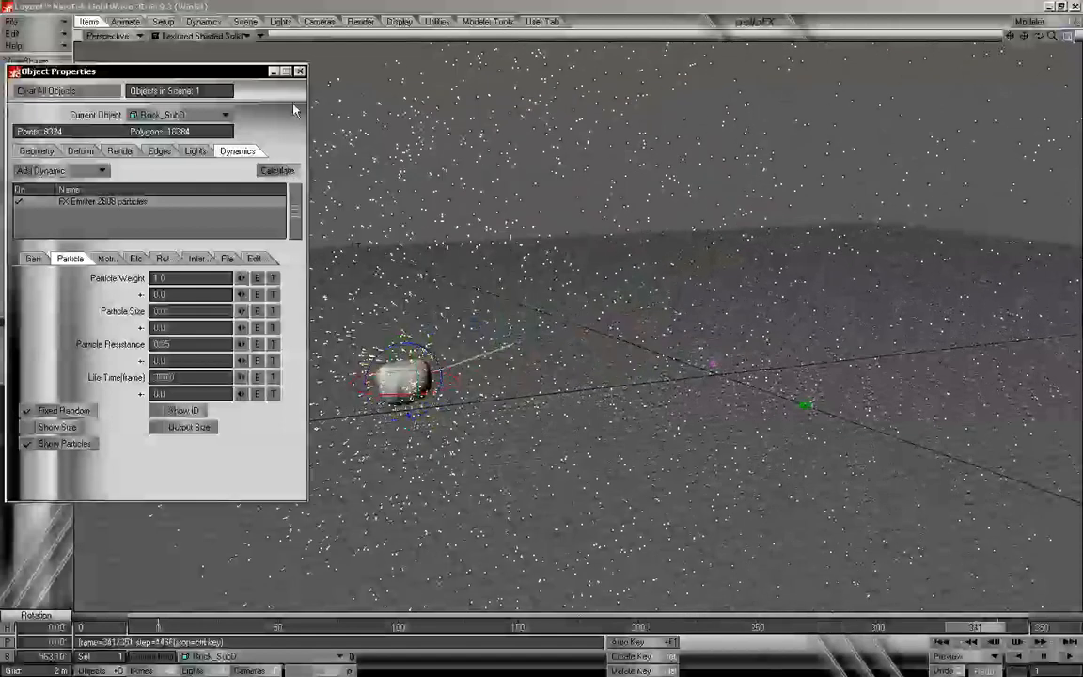
pyautogui.click(996, 639)
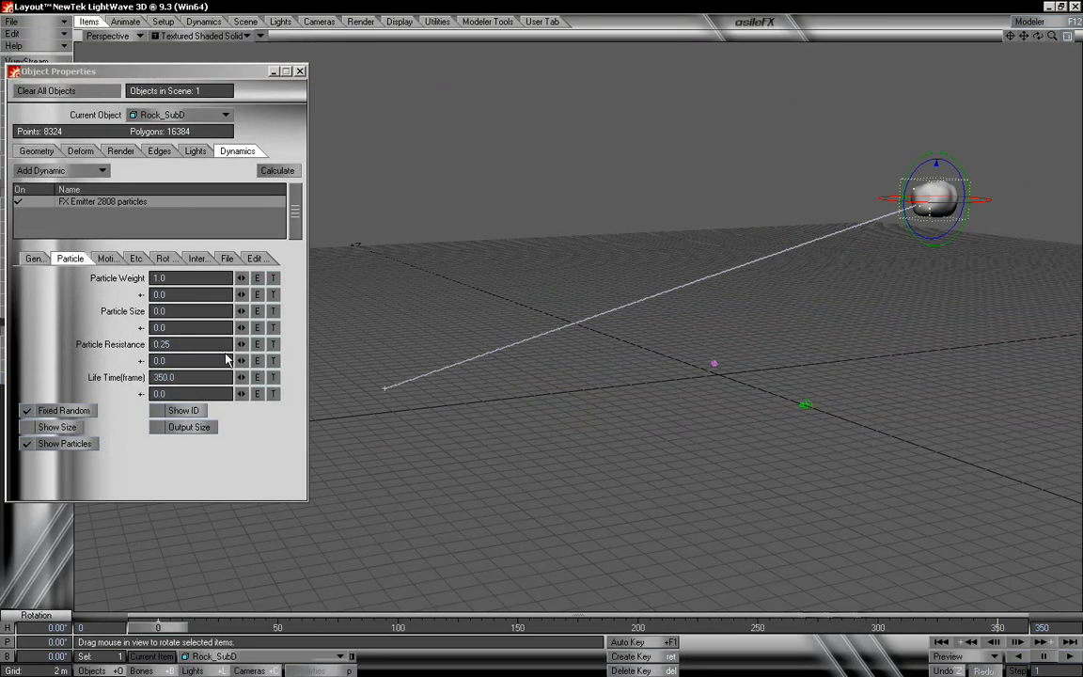
# Set the emitter's explosion back to 1.0 m/s, recalculate, and preview the trail to about frame 287 from different angles
pyautogui.click(105, 258)
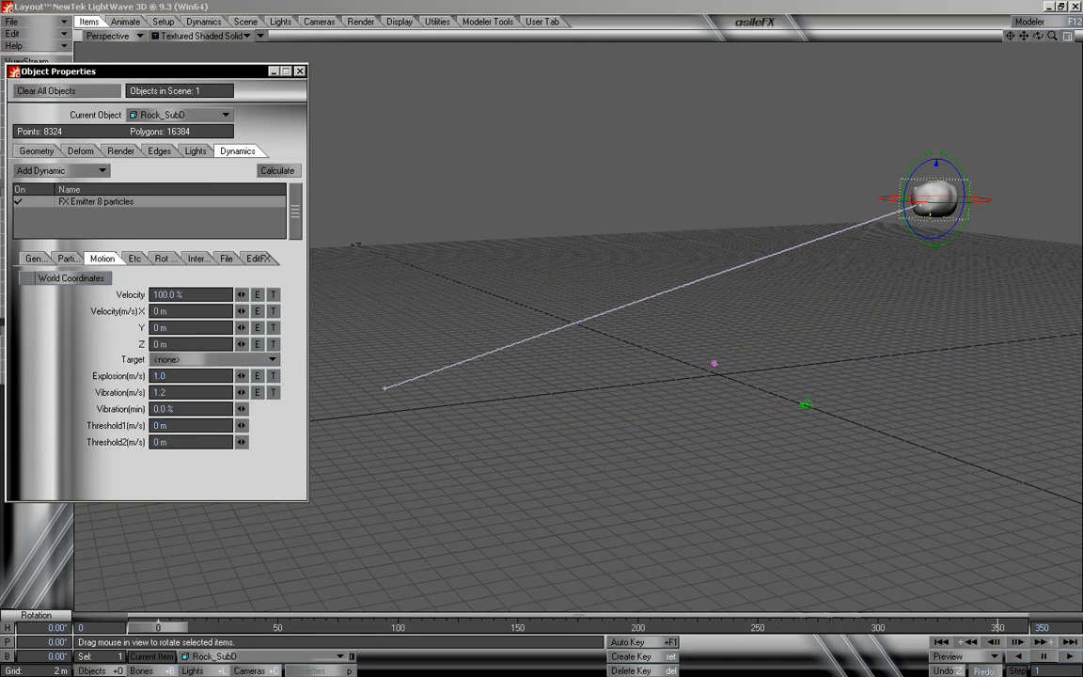
pyautogui.click(282, 172)
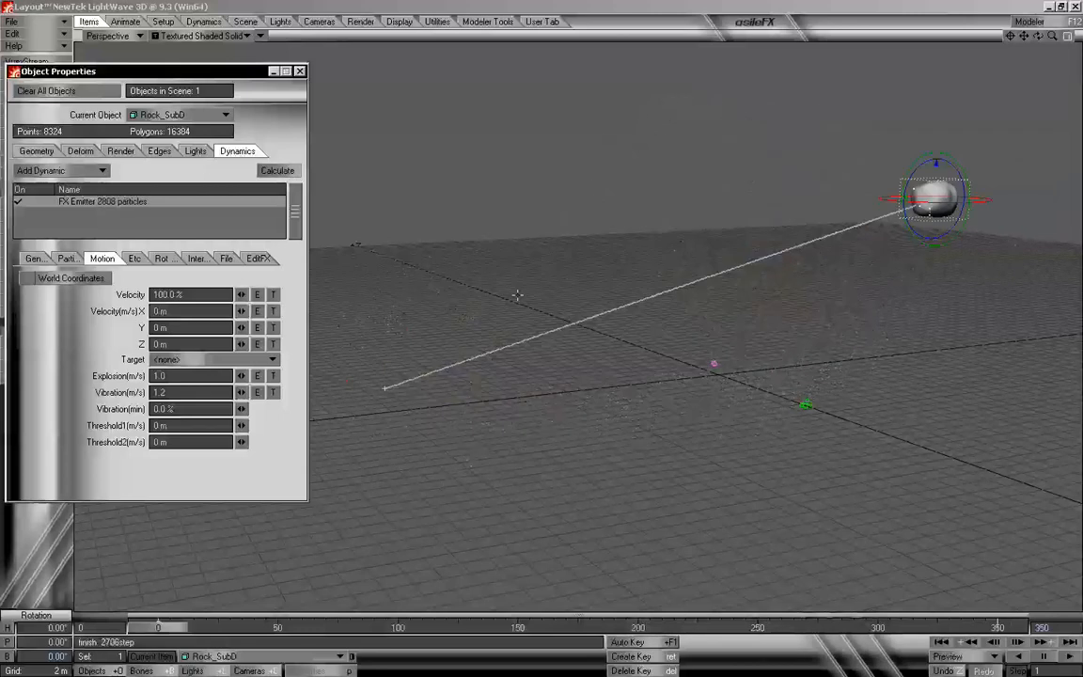
pyautogui.moveTo(170, 630); pyautogui.dragTo(702, 630)
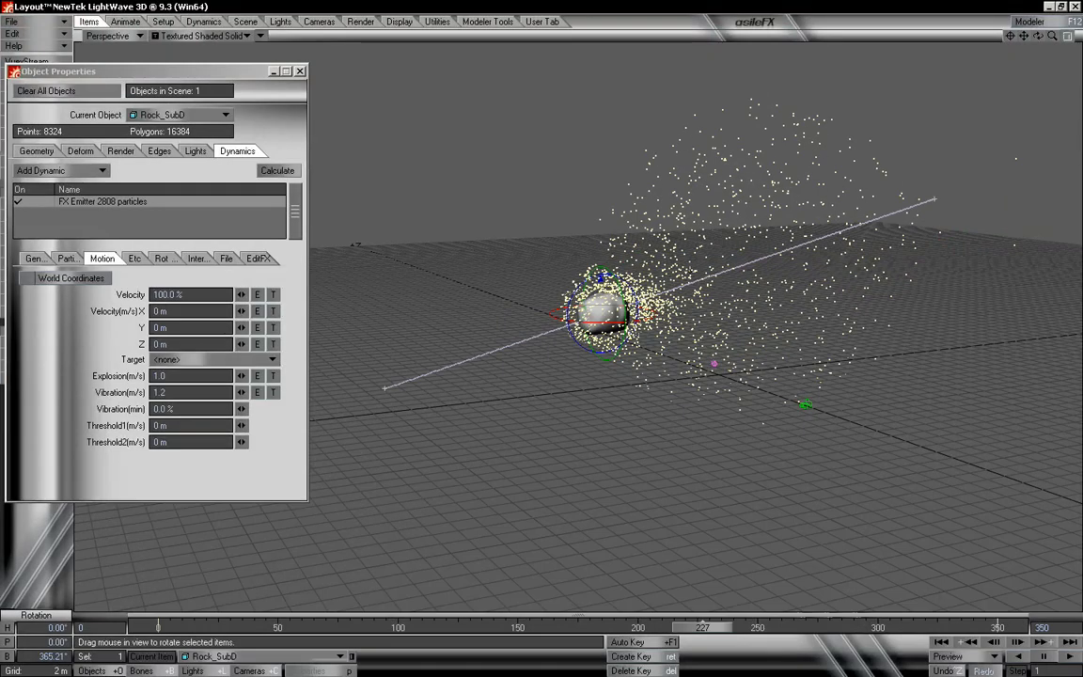
pyautogui.moveTo(713, 627); pyautogui.dragTo(834, 628)
pyautogui.keyDown('alt'); pyautogui.moveTo(719, 445); pyautogui.dragTo(926, 418); pyautogui.keyUp('alt')
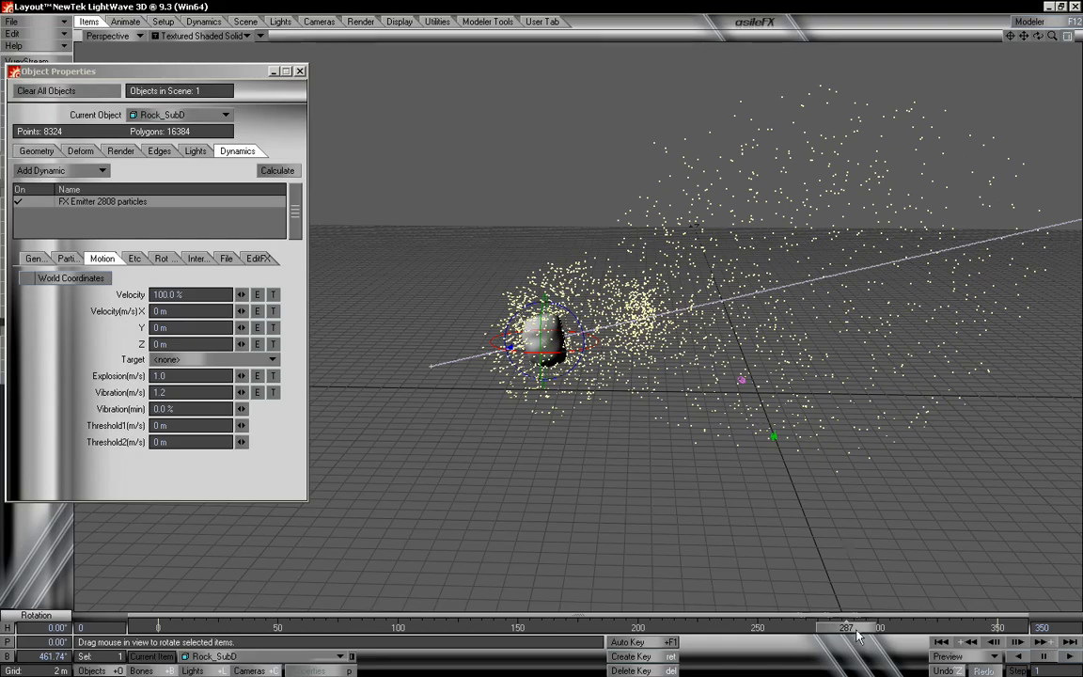
pyautogui.moveTo(849, 628); pyautogui.dragTo(158, 628)
pyautogui.keyDown('alt'); pyautogui.moveTo(650, 333); pyautogui.dragTo(747, 340); pyautogui.keyUp('alt')
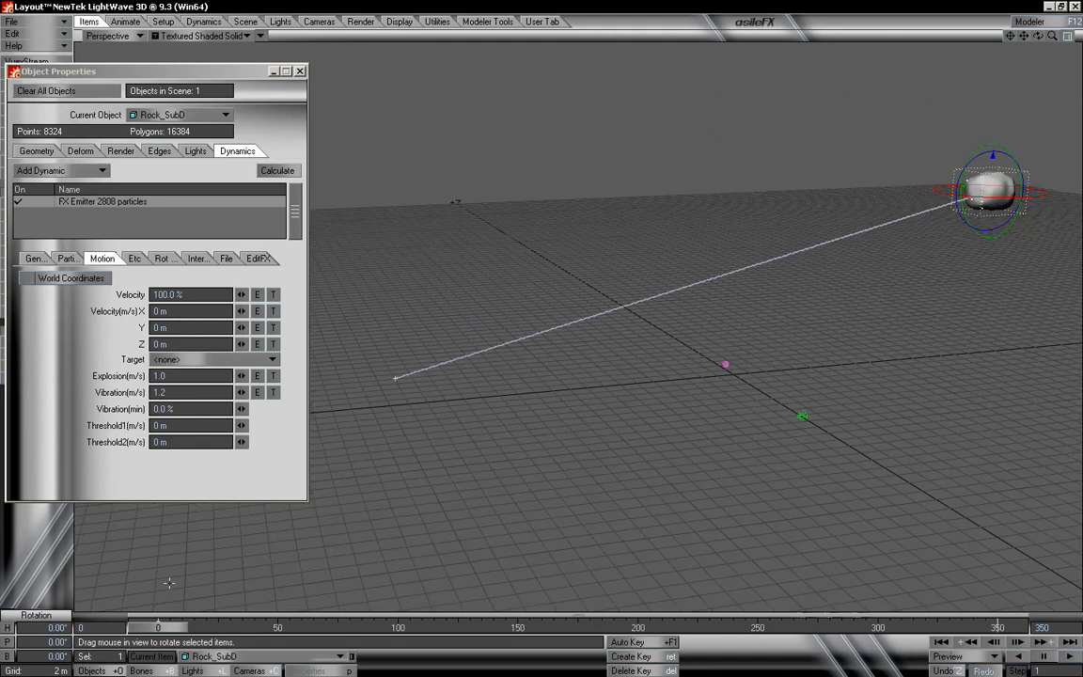
# Set the emitter's explosion to 0.0 and vibration to 3.0 m/s, recalculate, and preview the trail through frame 350
pyautogui.click(160, 375)
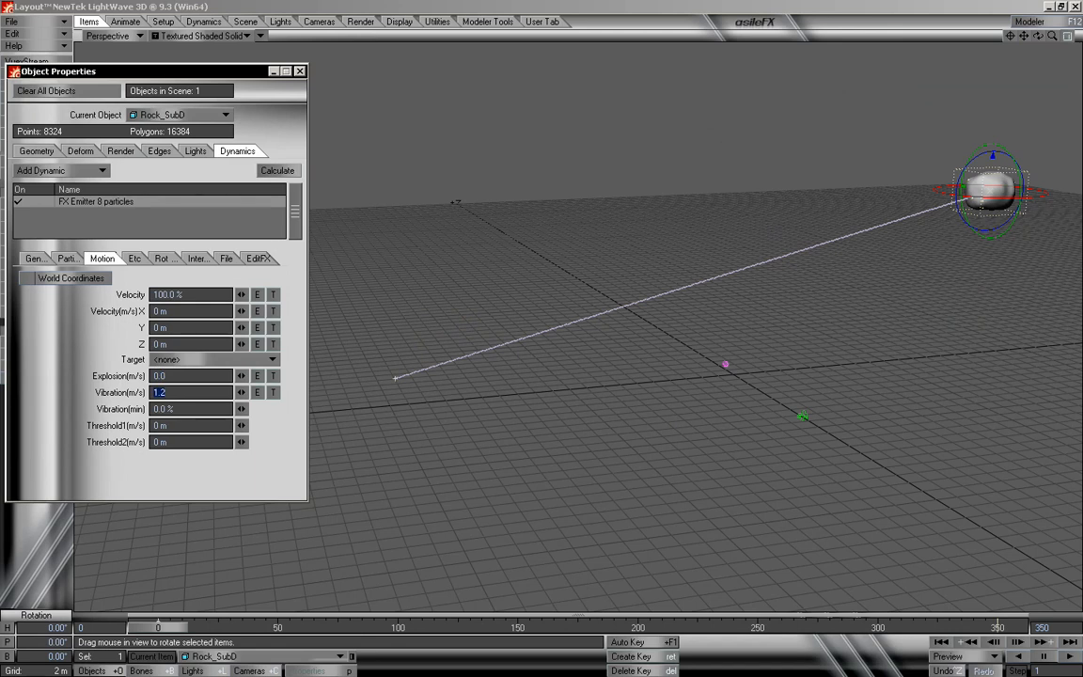
pyautogui.click(285, 172)
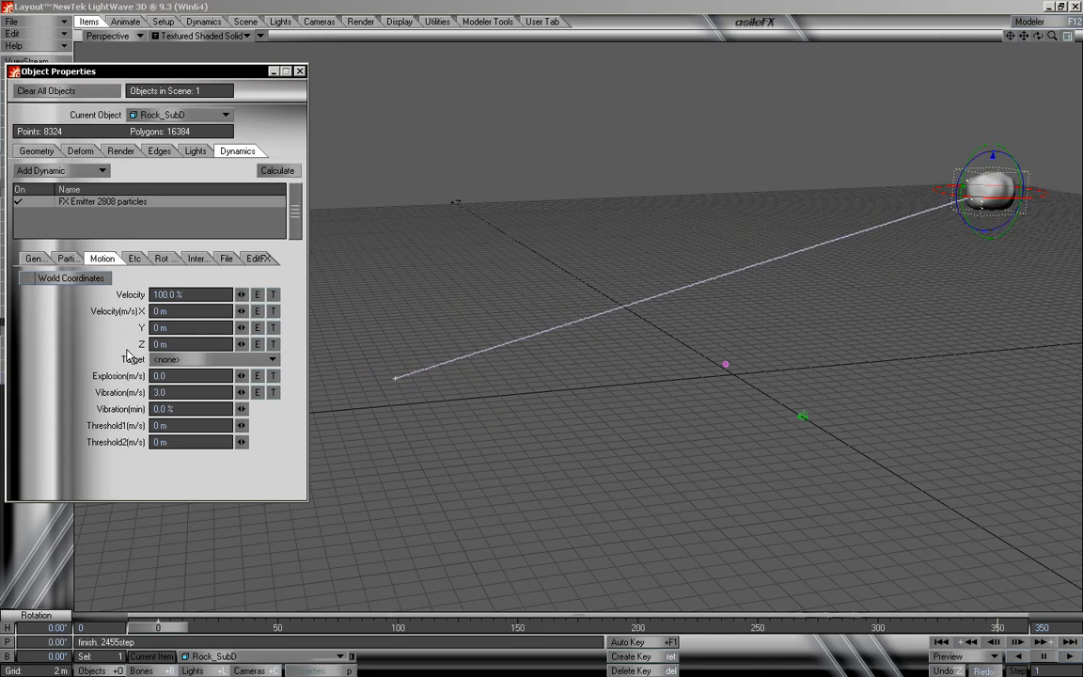
pyautogui.moveTo(183, 636); pyautogui.dragTo(345, 628)
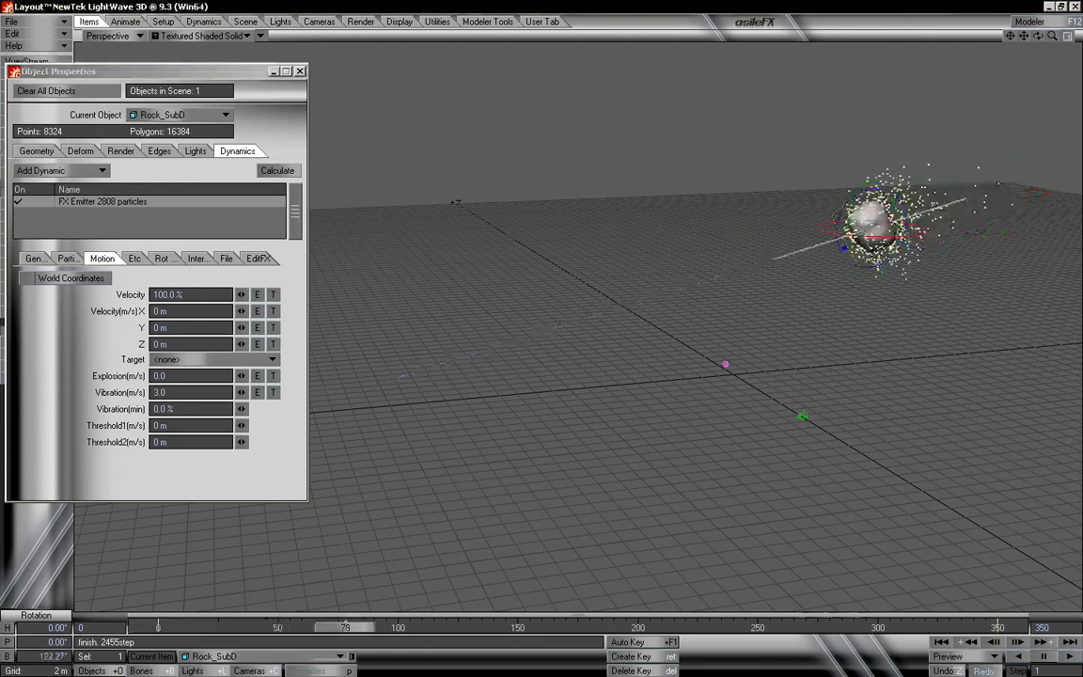
pyautogui.moveTo(430, 627); pyautogui.dragTo(160, 627)
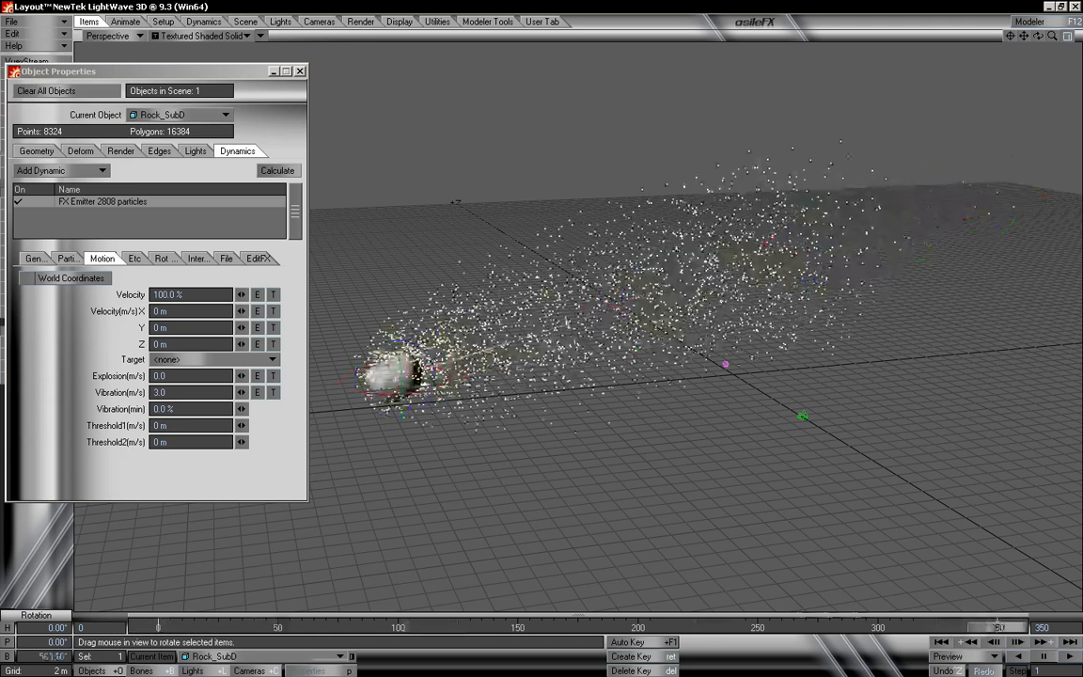
pyautogui.moveTo(997, 627); pyautogui.dragTo(176, 630)
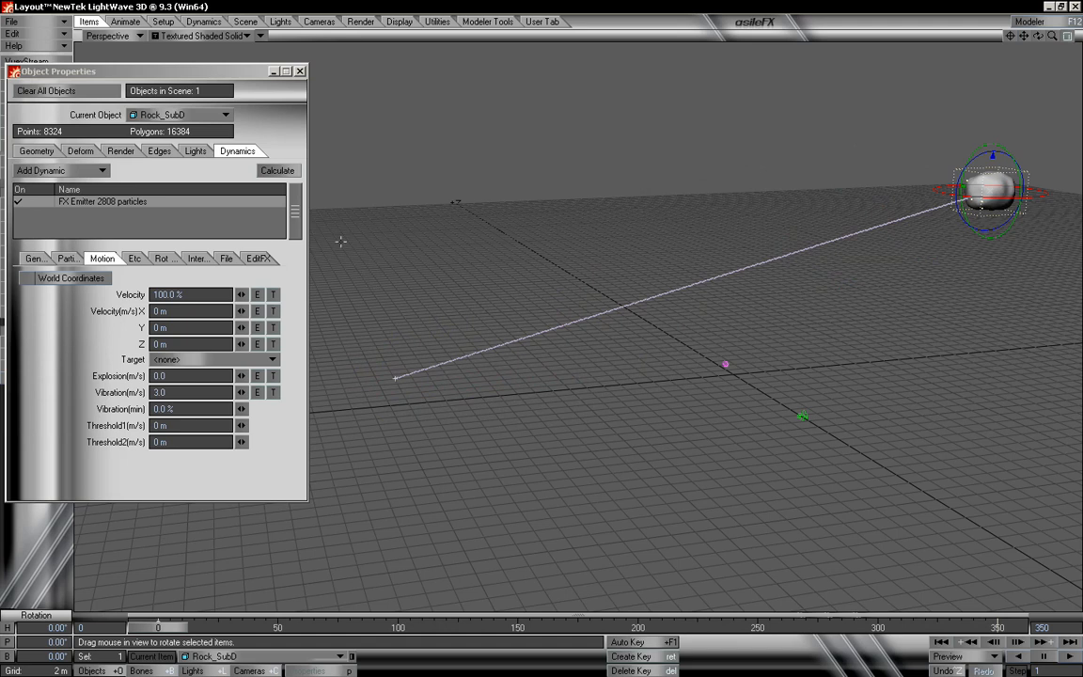
# Add a gravity dynamic object with its default name and settings, recalculate, and preview its effect on the rock's particles
pyautogui.moveTo(203, 77); pyautogui.dragTo(270, 58)
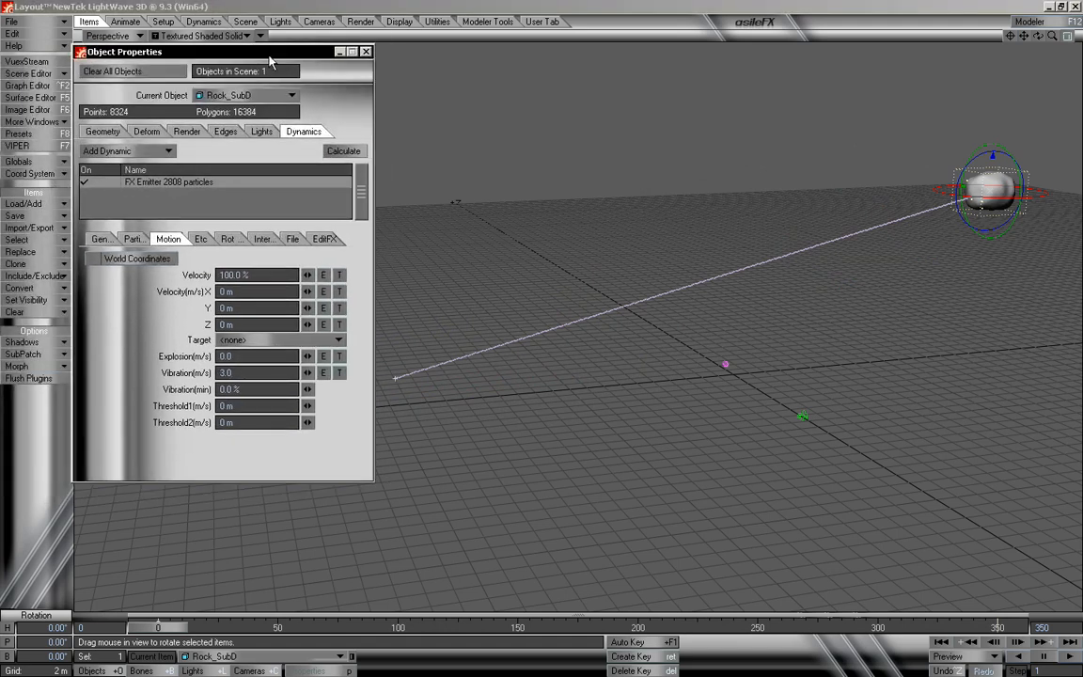
pyautogui.click(366, 52)
pyautogui.click(203, 21)
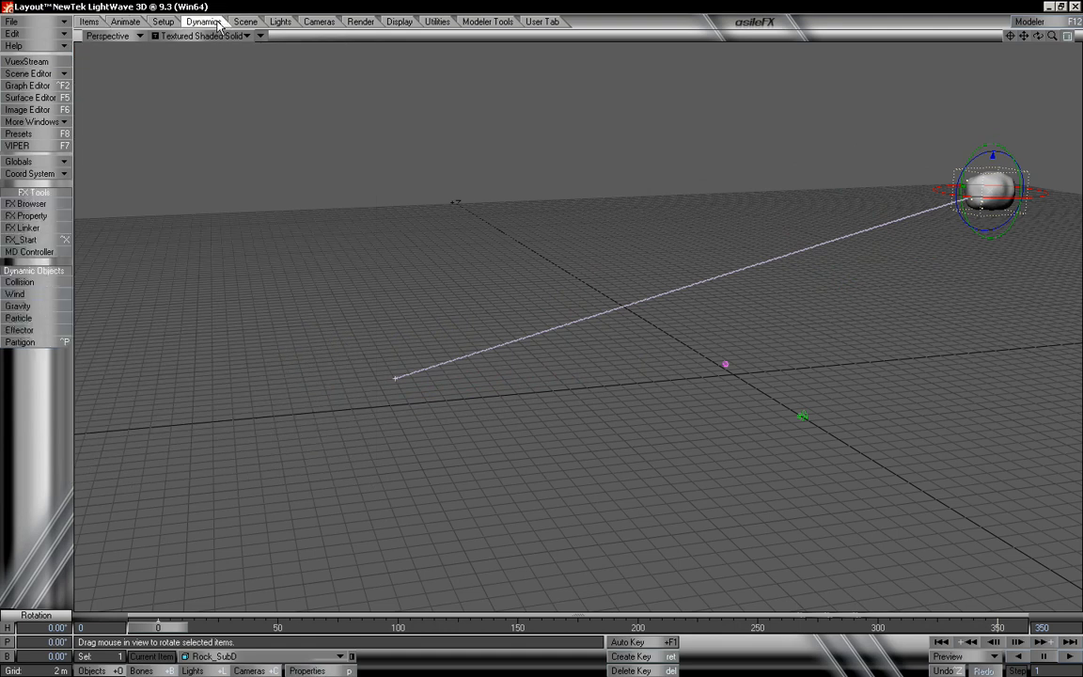
pyautogui.click(47, 309)
pyautogui.click(294, 354)
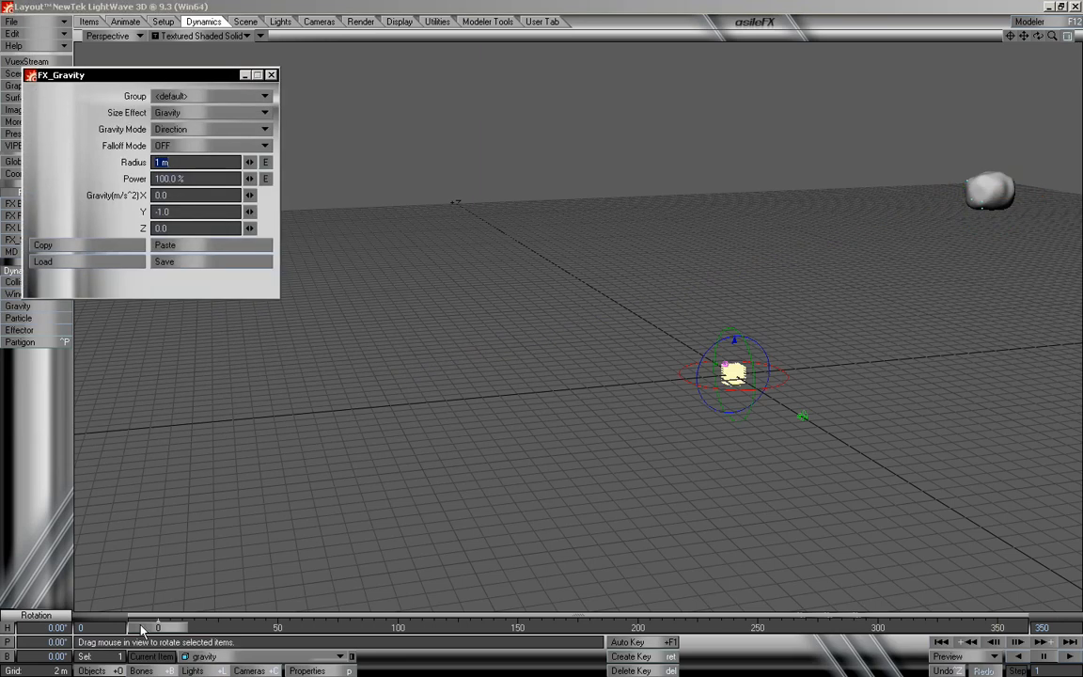
pyautogui.click(272, 75)
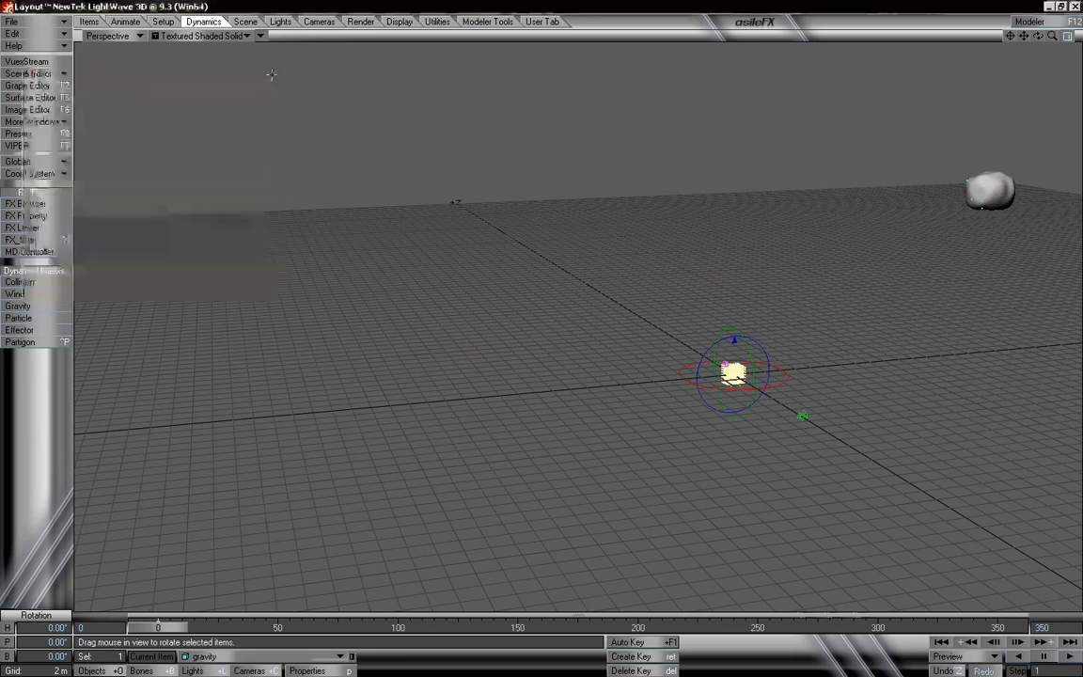
pyautogui.press('p')
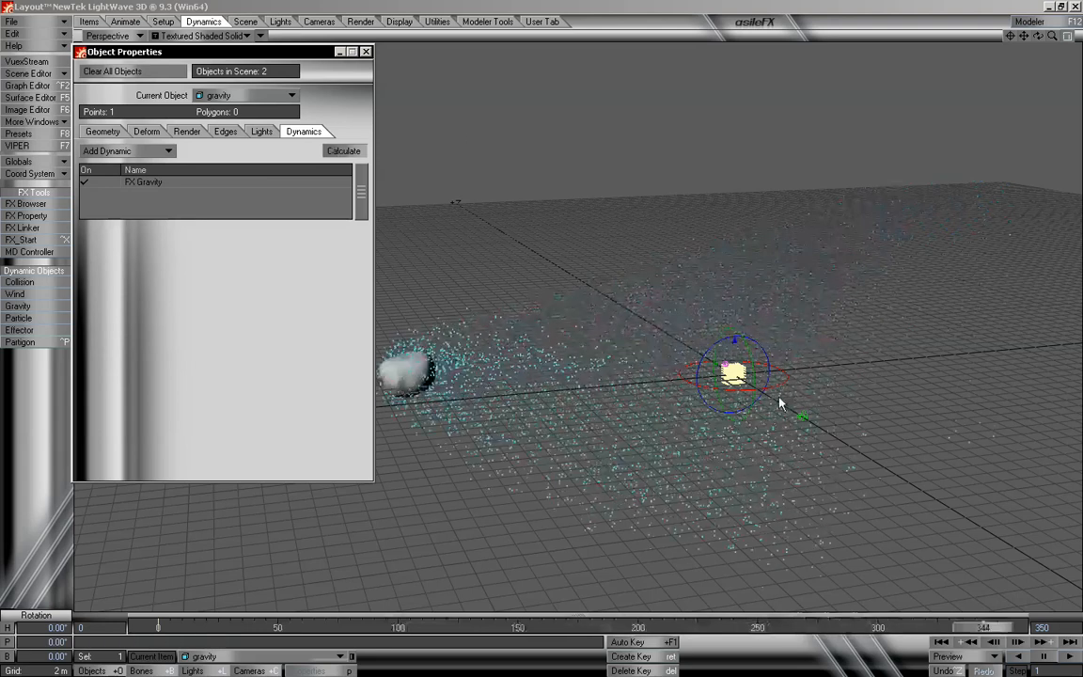
pyautogui.moveTo(167, 631)
pyautogui.mouseDown()
pyautogui.moveTo(1007, 630)
pyautogui.moveTo(158, 631)
pyautogui.mouseUp()
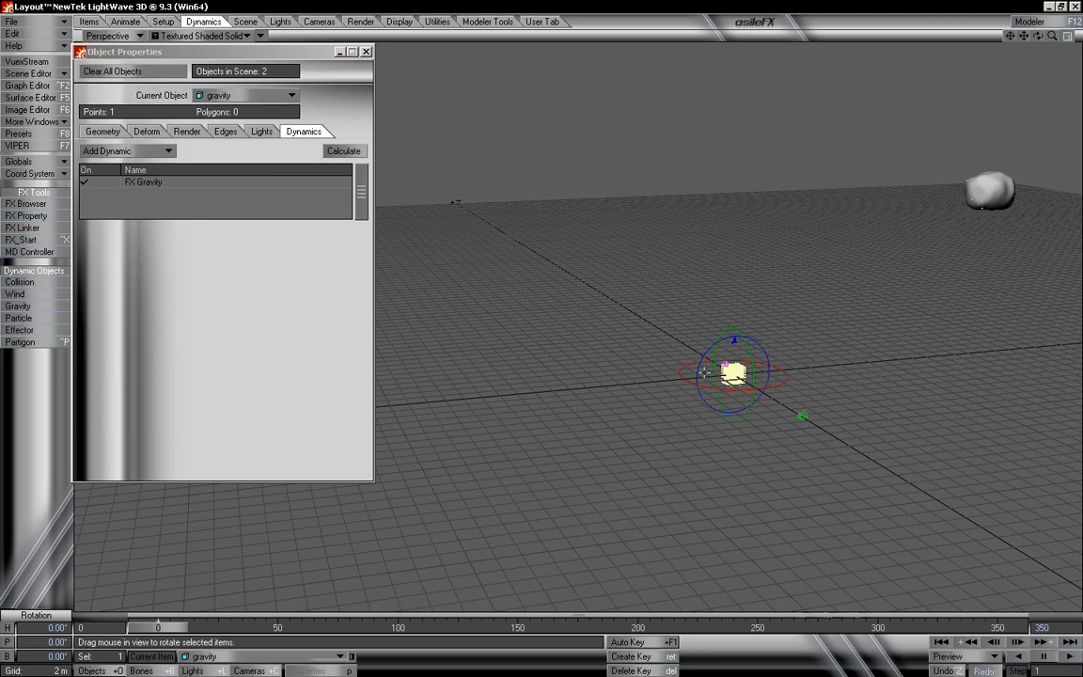
# Clear the gravity object from the scene and check the timeline back at frame 0
pyautogui.press('-')
pyautogui.press('Return')
pyautogui.moveTo(164, 628)
pyautogui.mouseDown()
pyautogui.moveTo(975, 628)
pyautogui.moveTo(150, 627)
pyautogui.mouseUp()
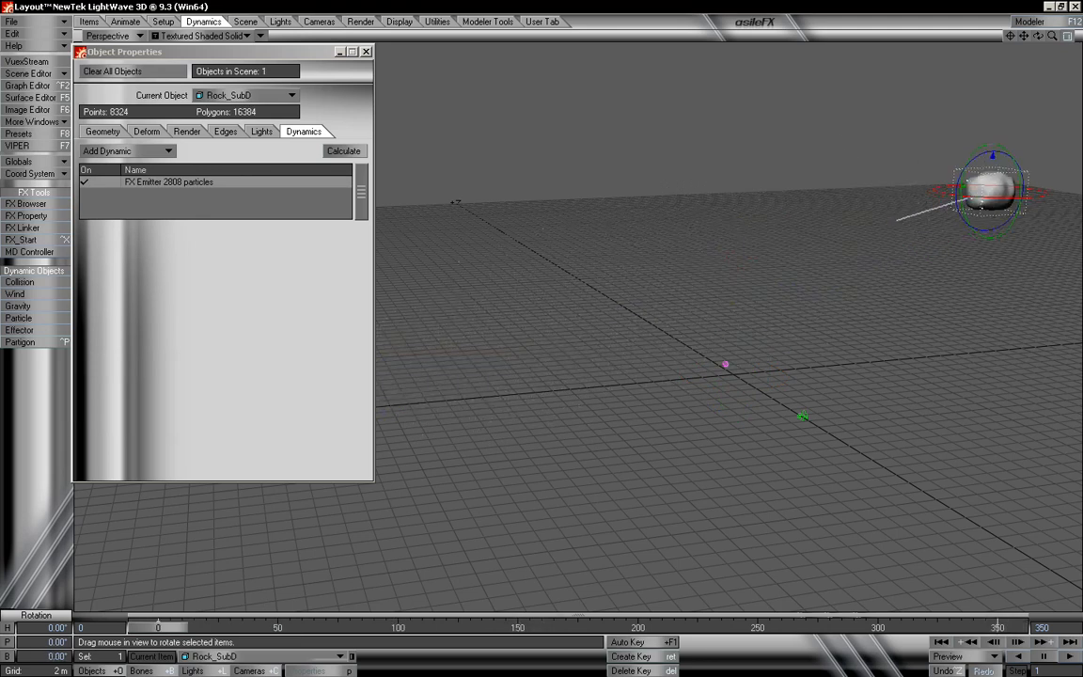
# Add a Turbulence procedural texture with 98.0% contrast to the emitter's birth rate and preview it on the timeline
pyautogui.doubleClick(208, 190)
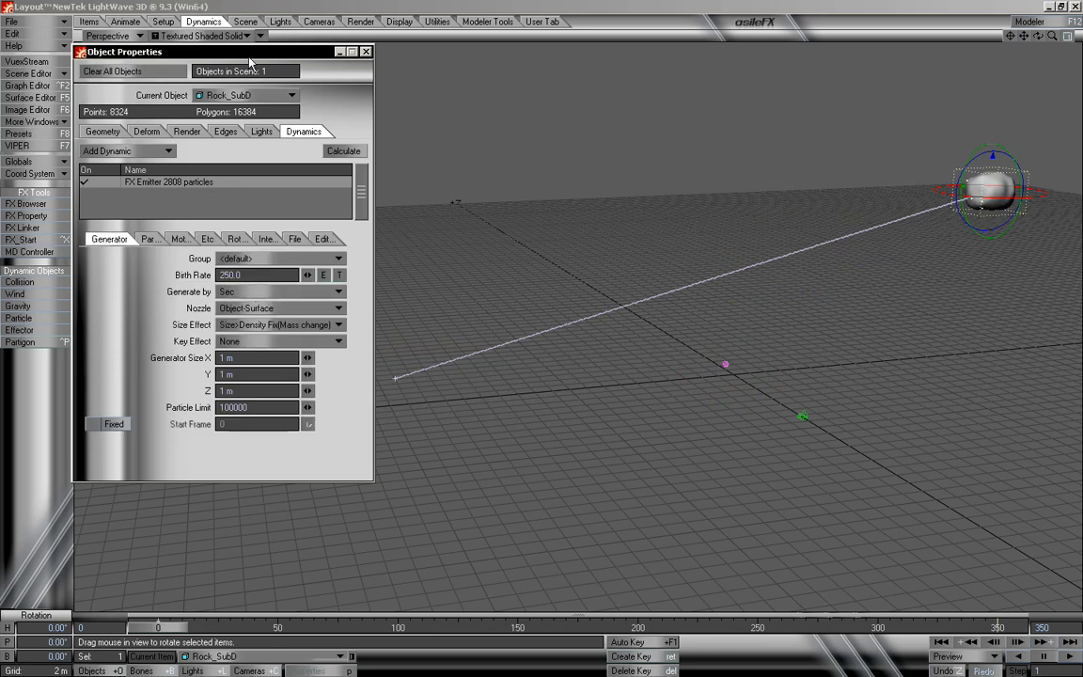
pyautogui.moveTo(250, 53); pyautogui.dragTo(203, 48)
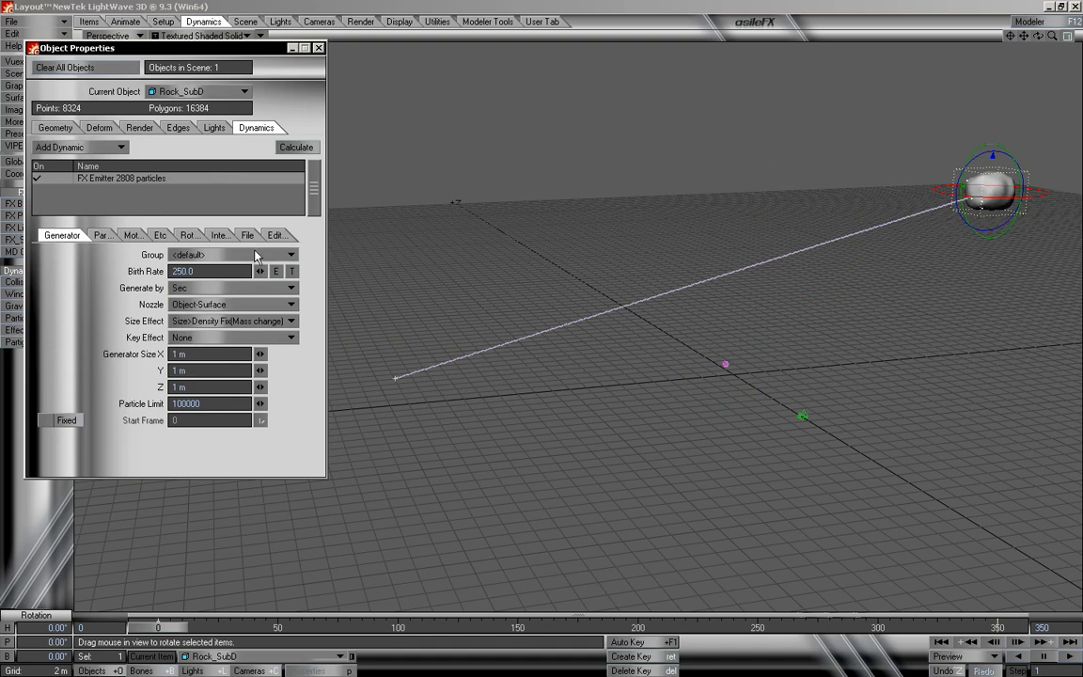
pyautogui.click(292, 272)
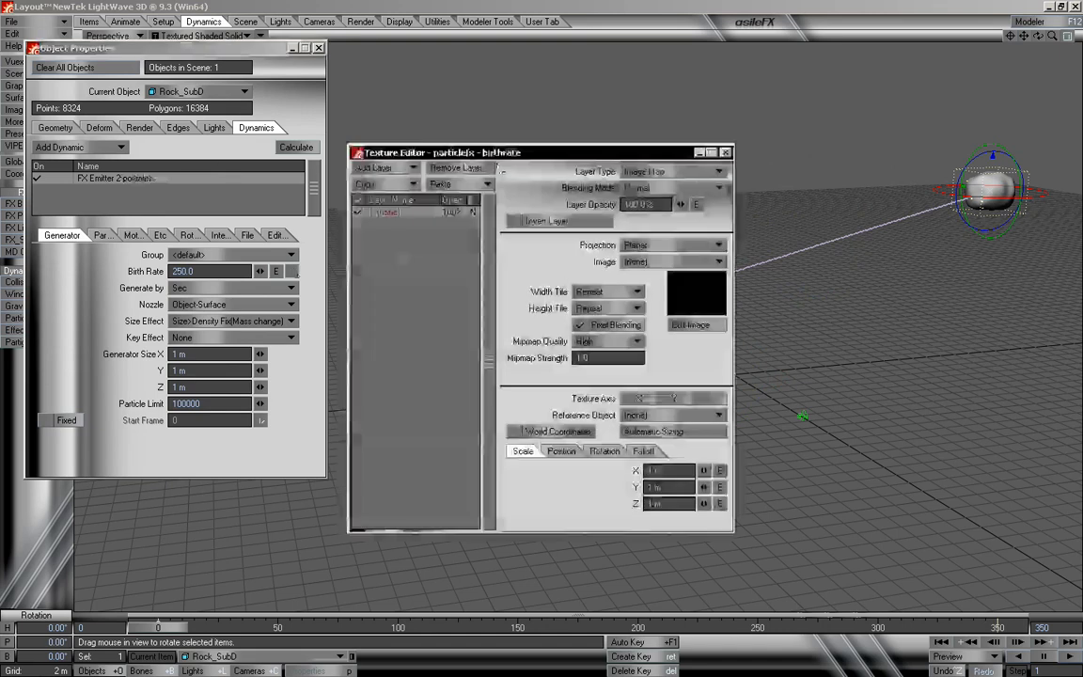
pyautogui.moveTo(504, 148); pyautogui.dragTo(216, 245)
pyautogui.click(376, 253)
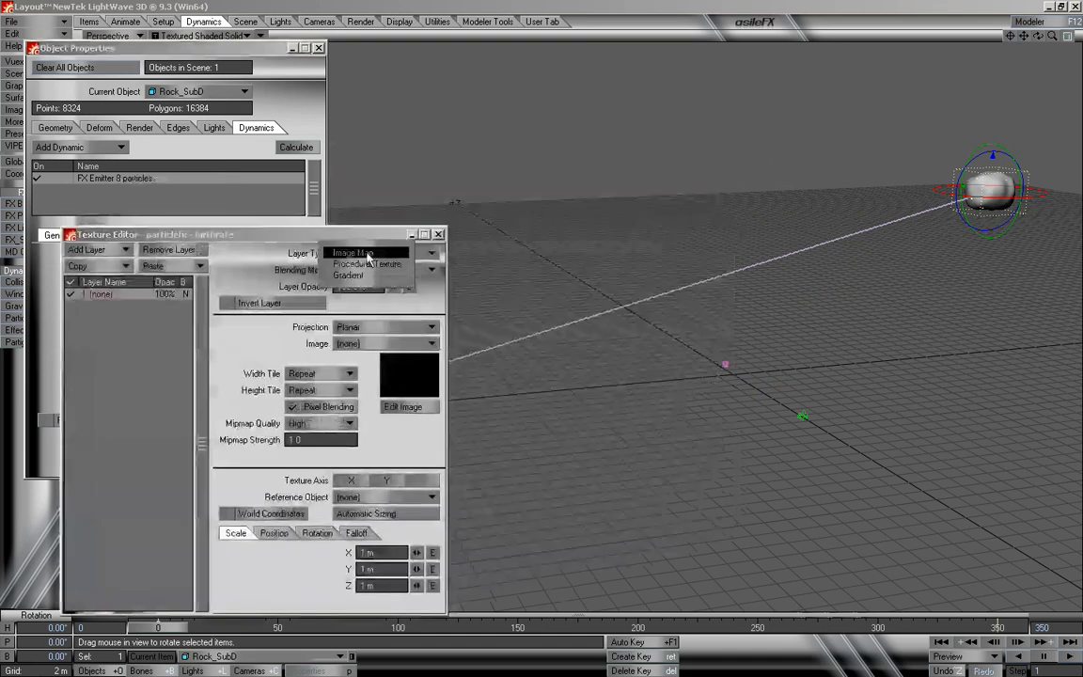
pyautogui.click(365, 270)
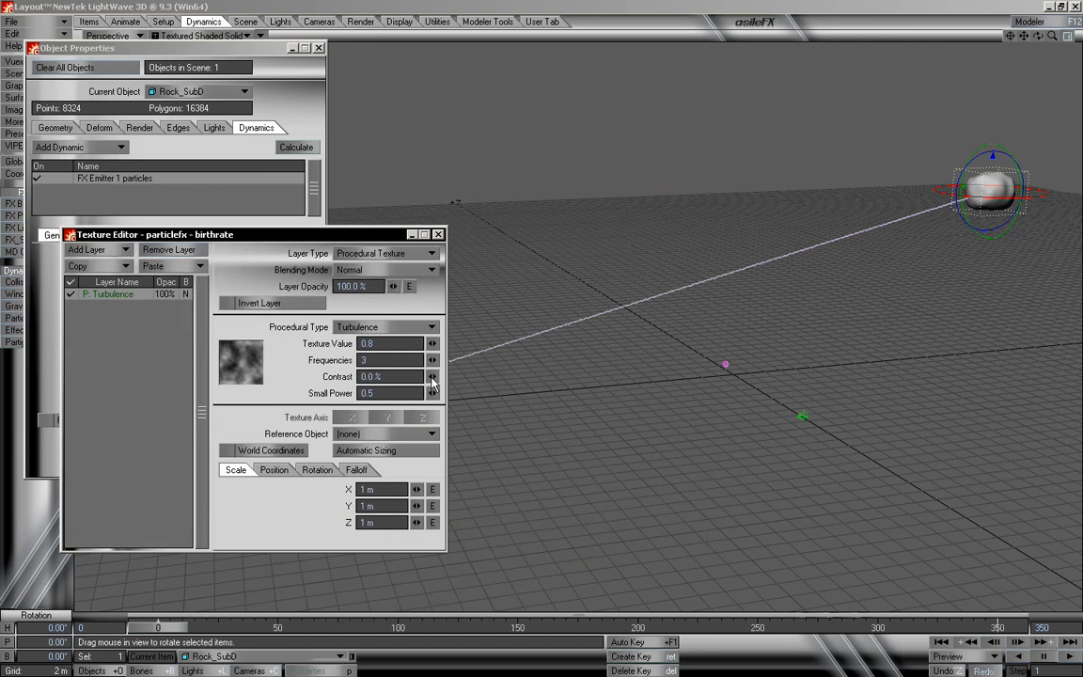
pyautogui.moveTo(434, 378); pyautogui.dragTo(517, 378)
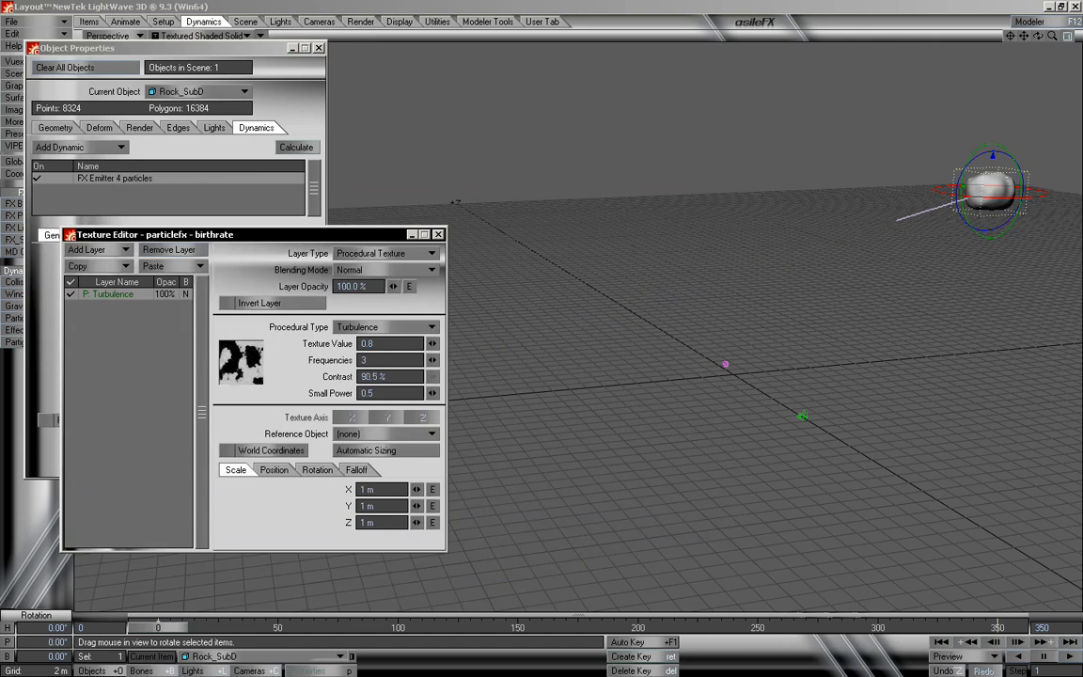
pyautogui.moveTo(158, 633)
pyautogui.mouseDown()
pyautogui.moveTo(719, 627)
pyautogui.moveTo(157, 628)
pyautogui.mouseUp()
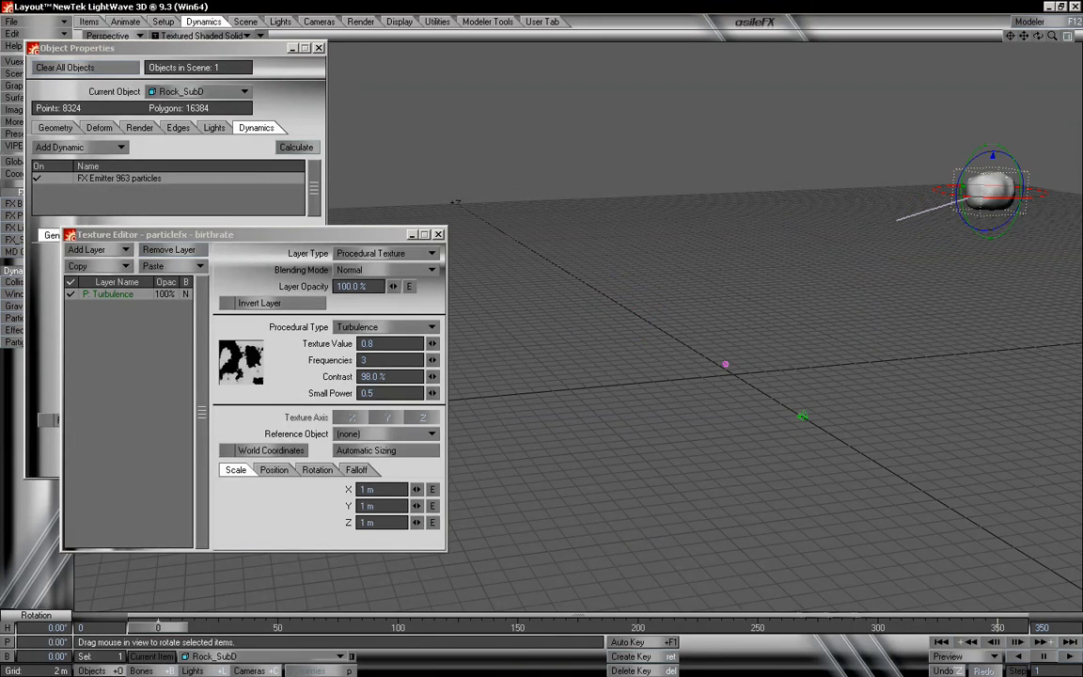
# Set the birth-rate texture scale to 2 m on all axes and the birth rate to 500, recalculate, and preview the trail
pyautogui.click(368, 490)
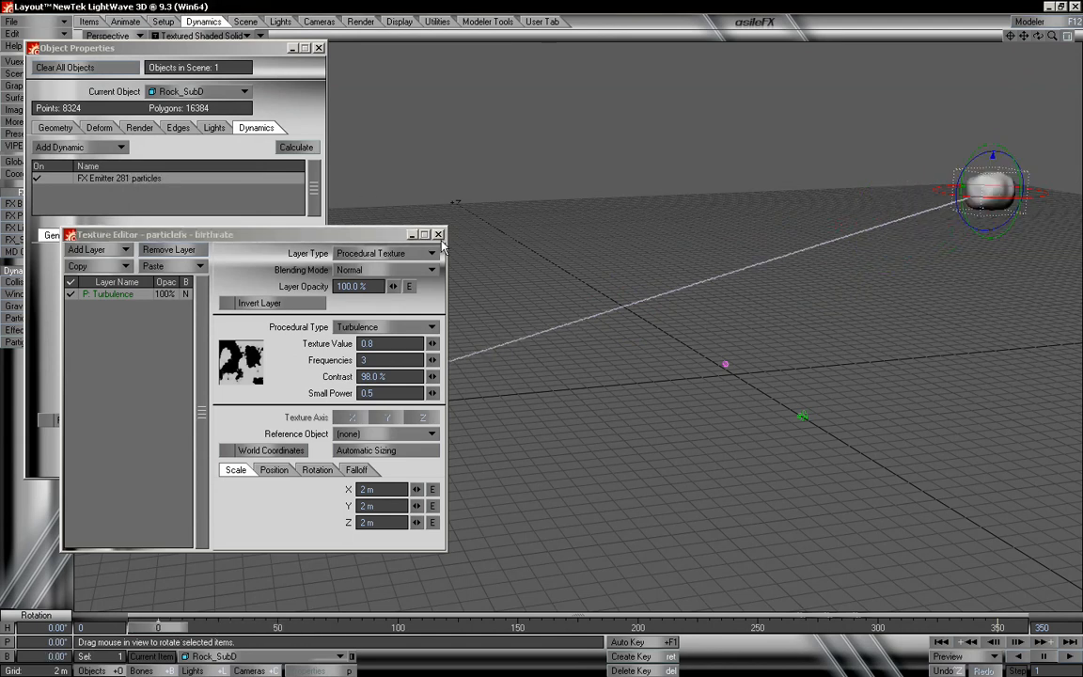
pyautogui.click(438, 235)
pyautogui.click(188, 270)
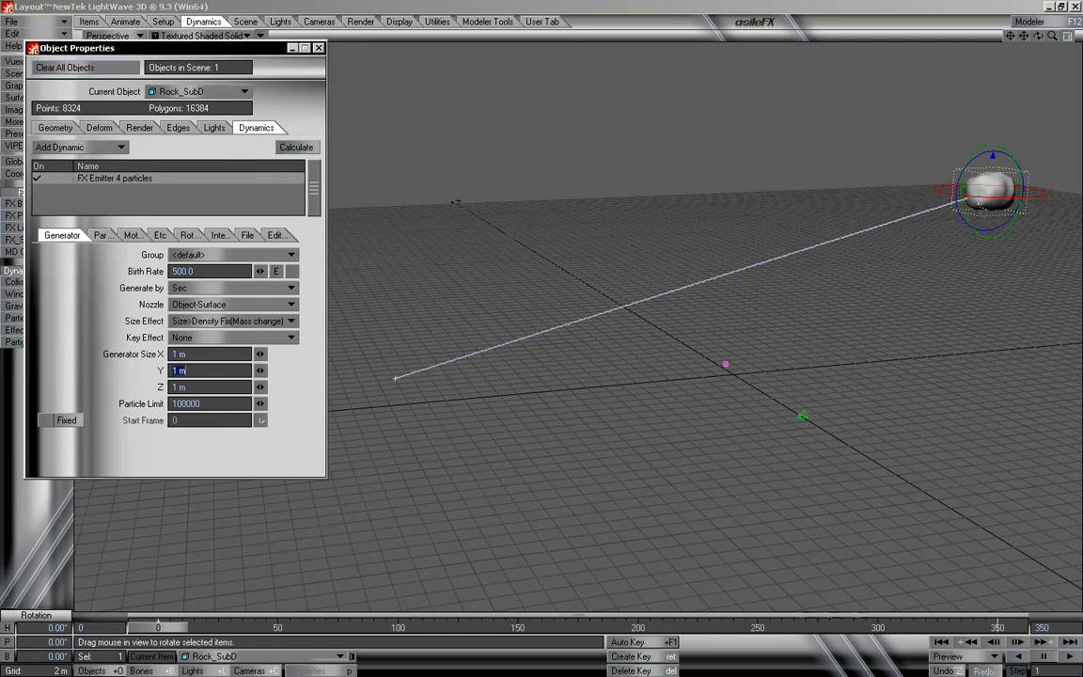
pyautogui.click(296, 148)
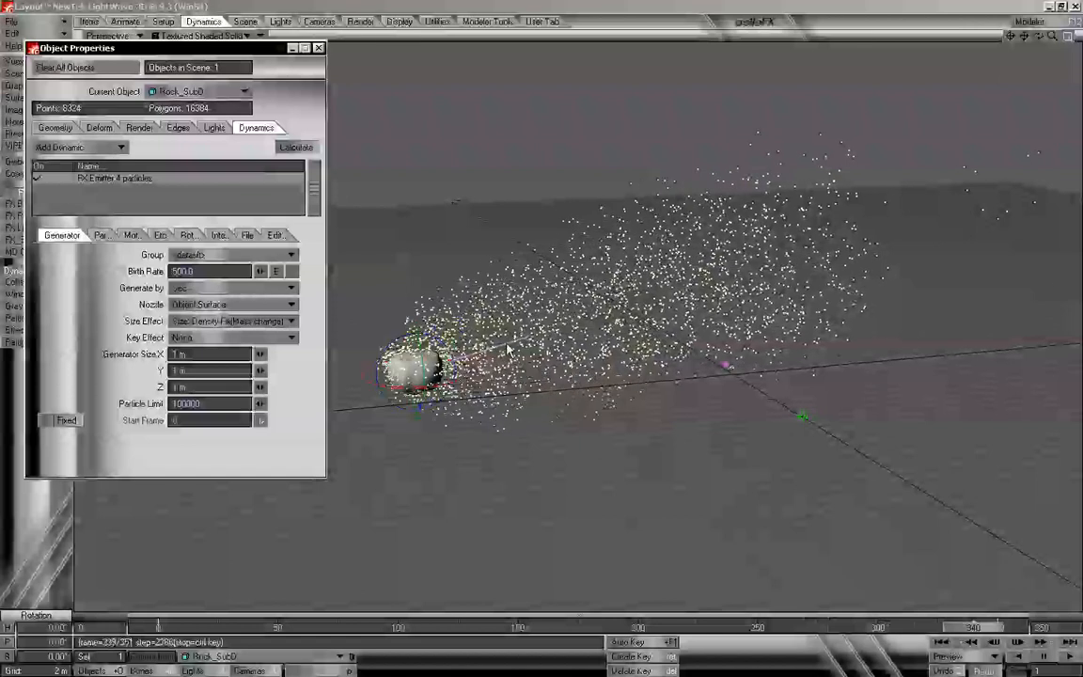
pyautogui.moveTo(176, 628)
pyautogui.mouseDown()
pyautogui.moveTo(1015, 627)
pyautogui.moveTo(162, 628)
pyautogui.mouseUp()
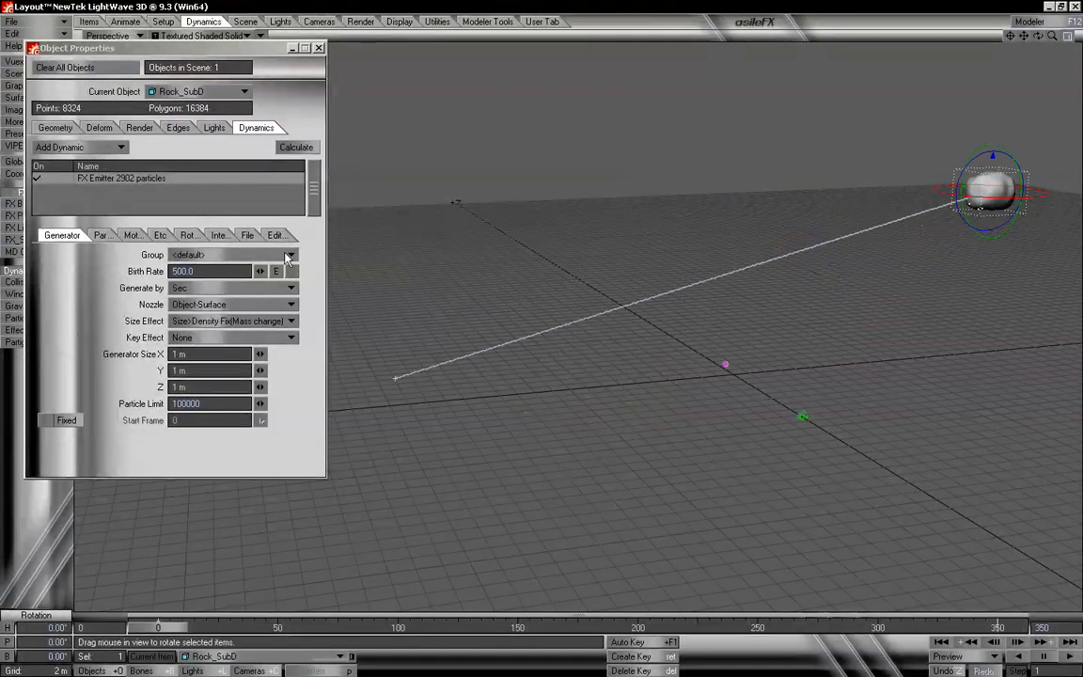
# Set the birth-rate texture scale to 3 m on all axes and recalculate the particles
pyautogui.click(276, 270)
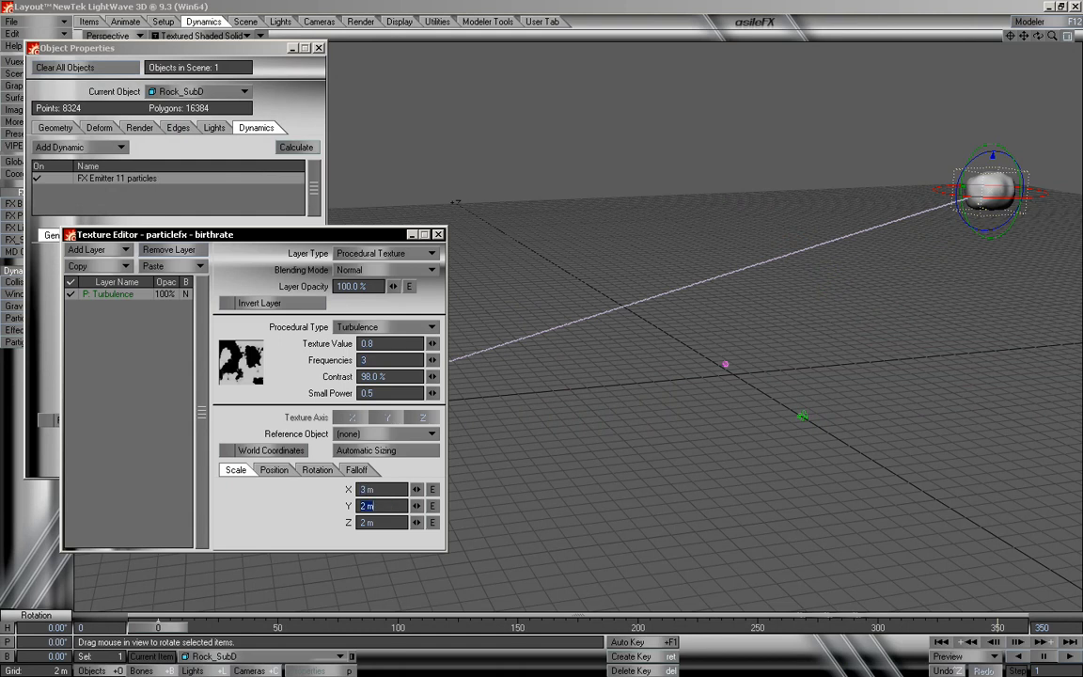
pyautogui.click(437, 234)
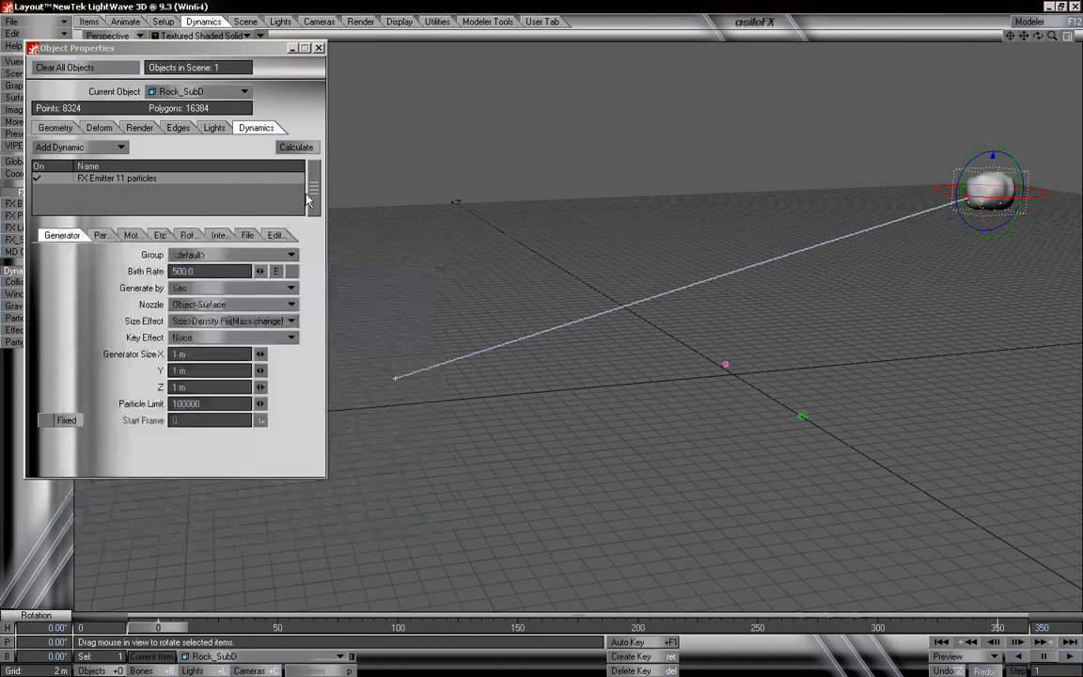
pyautogui.click(296, 147)
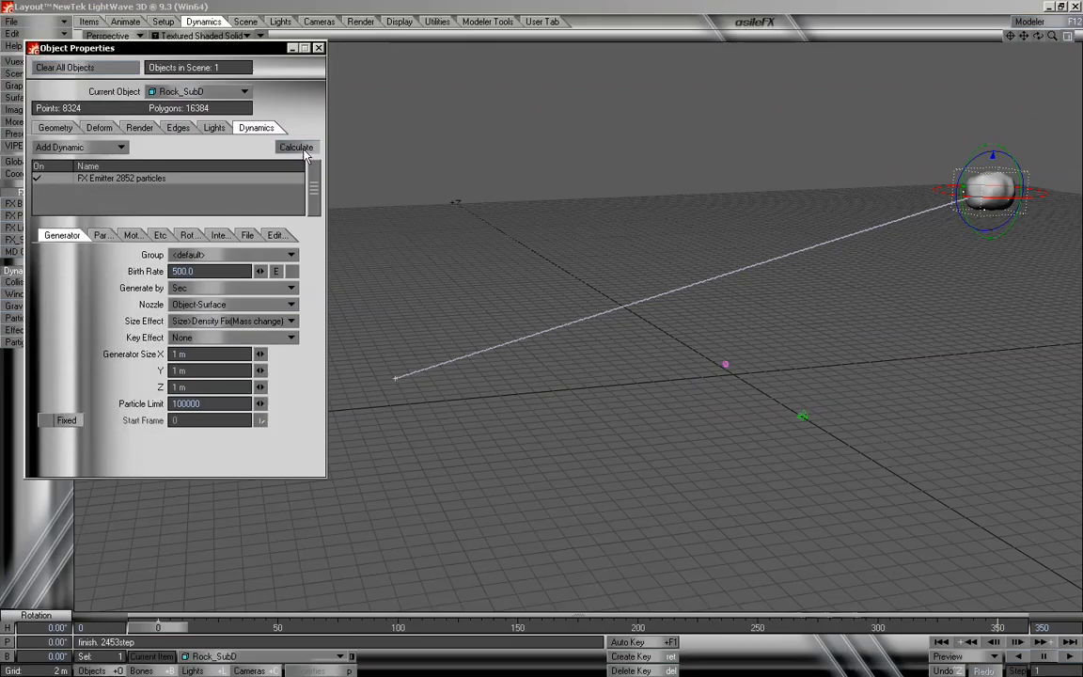
# Set the birth-rate texture scale to 400 mm on all axes, recalculate, and preview the particle trail
pyautogui.click(291, 273)
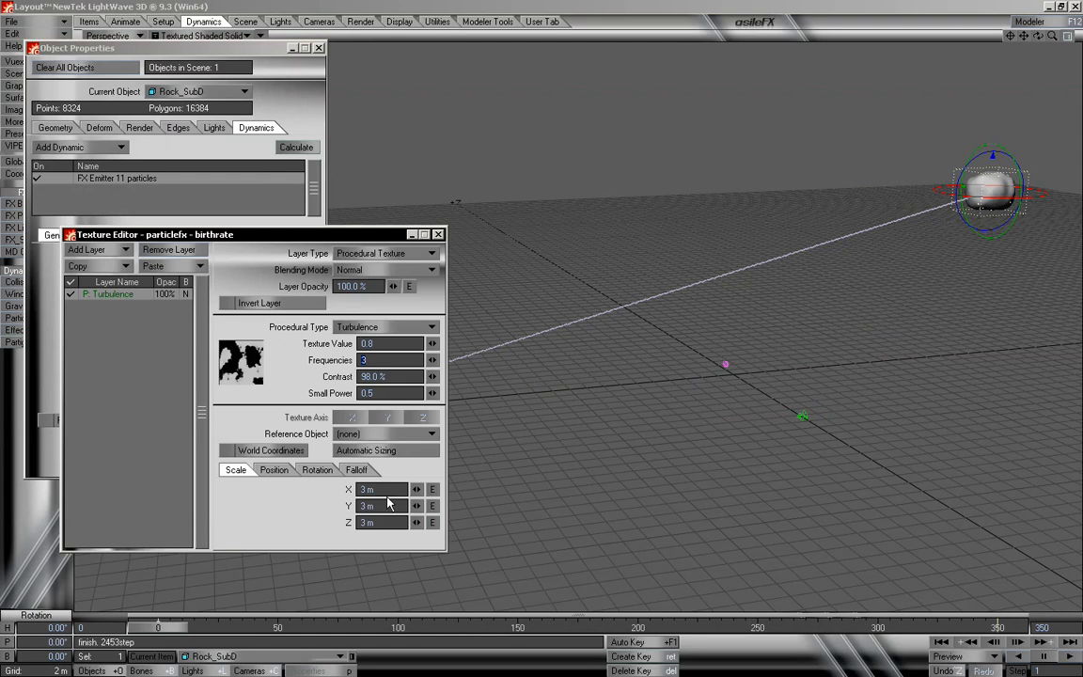
pyautogui.click(379, 489)
pyautogui.write('.4')
pyautogui.press('Tab')
pyautogui.write('.4')
pyautogui.press('Tab')
pyautogui.write('.4')
pyautogui.press('Return')
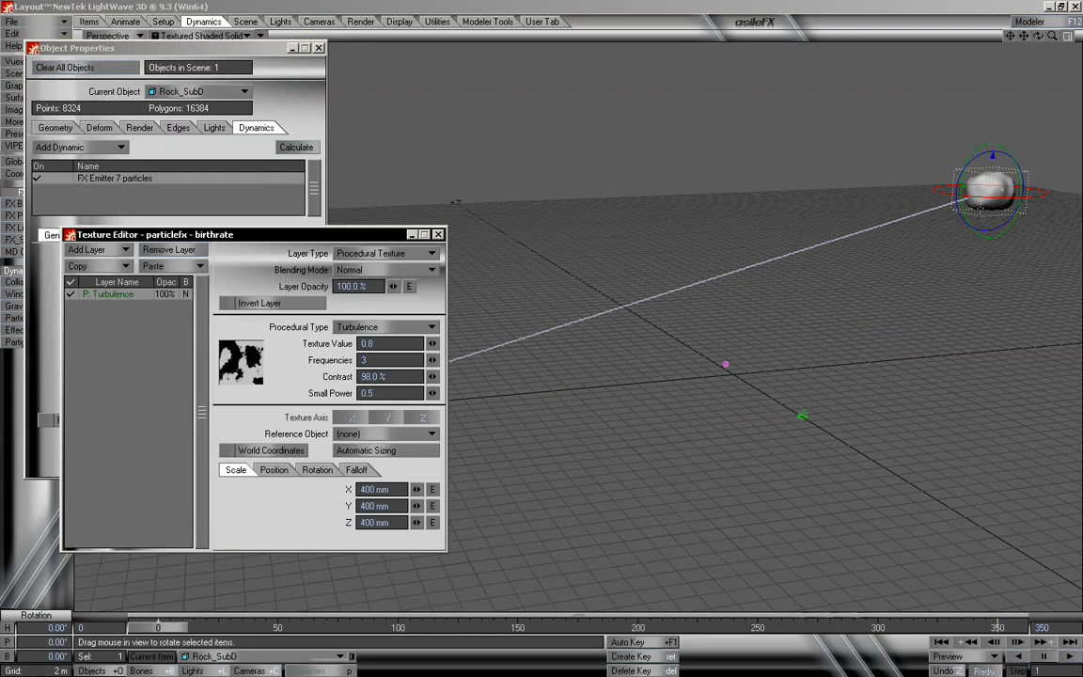
pyautogui.click(438, 234)
pyautogui.click(282, 149)
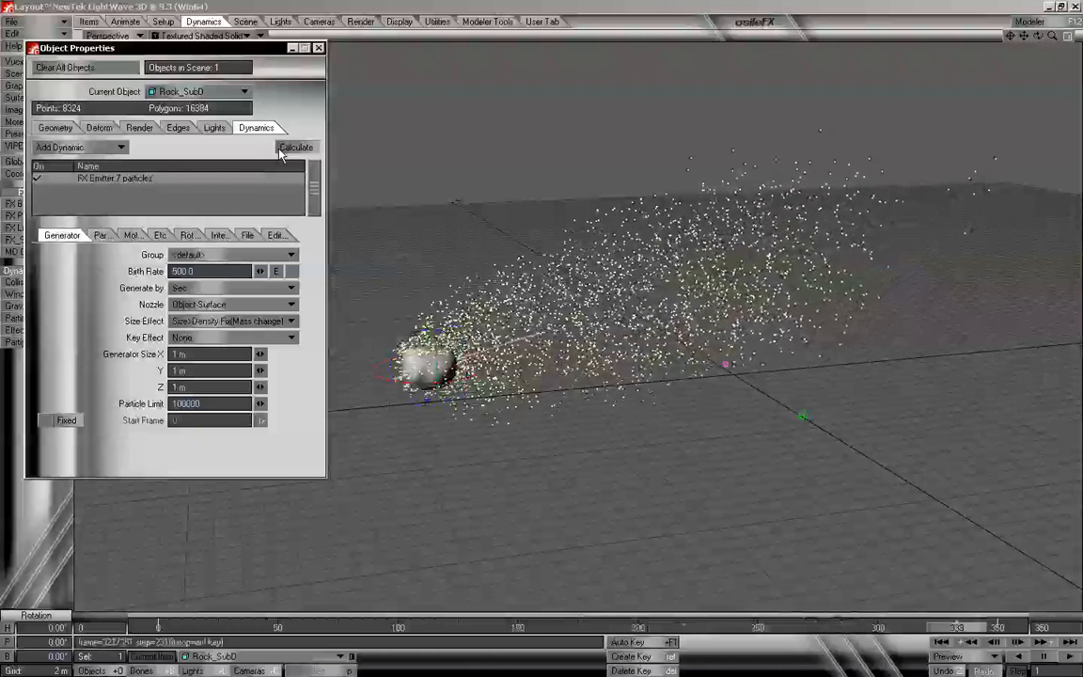
pyautogui.moveTo(158, 624)
pyautogui.mouseDown()
pyautogui.moveTo(997, 626)
pyautogui.moveTo(158, 627)
pyautogui.mouseUp()
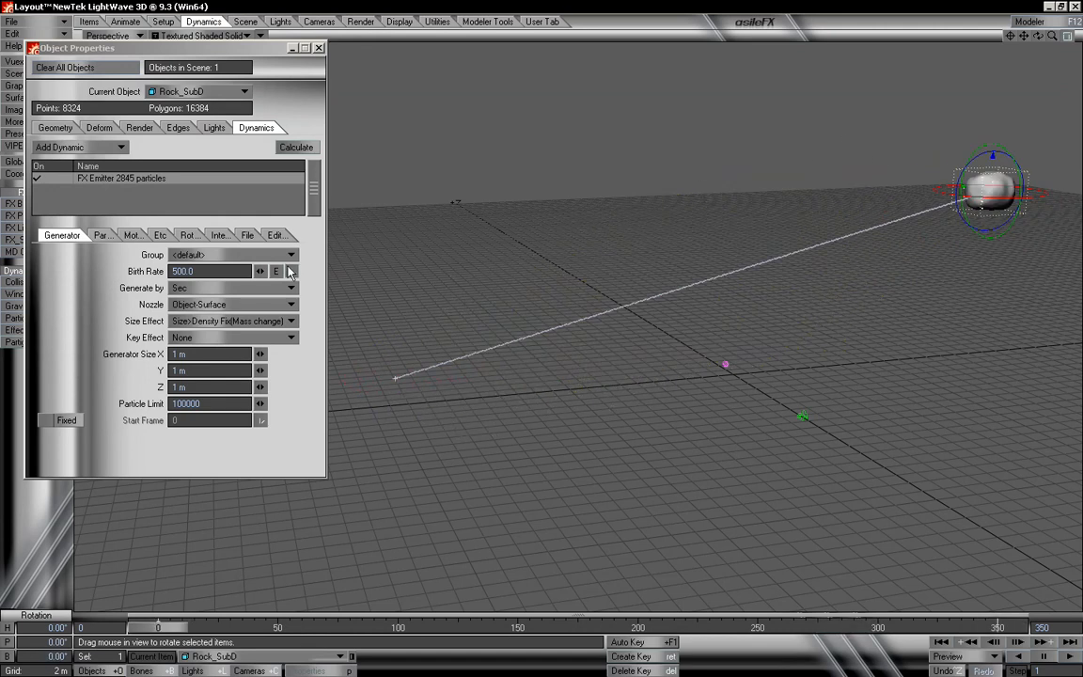
# Add a null object with its default name to the scene
pyautogui.moveTo(188, 53); pyautogui.dragTo(252, 78)
pyautogui.click(89, 21)
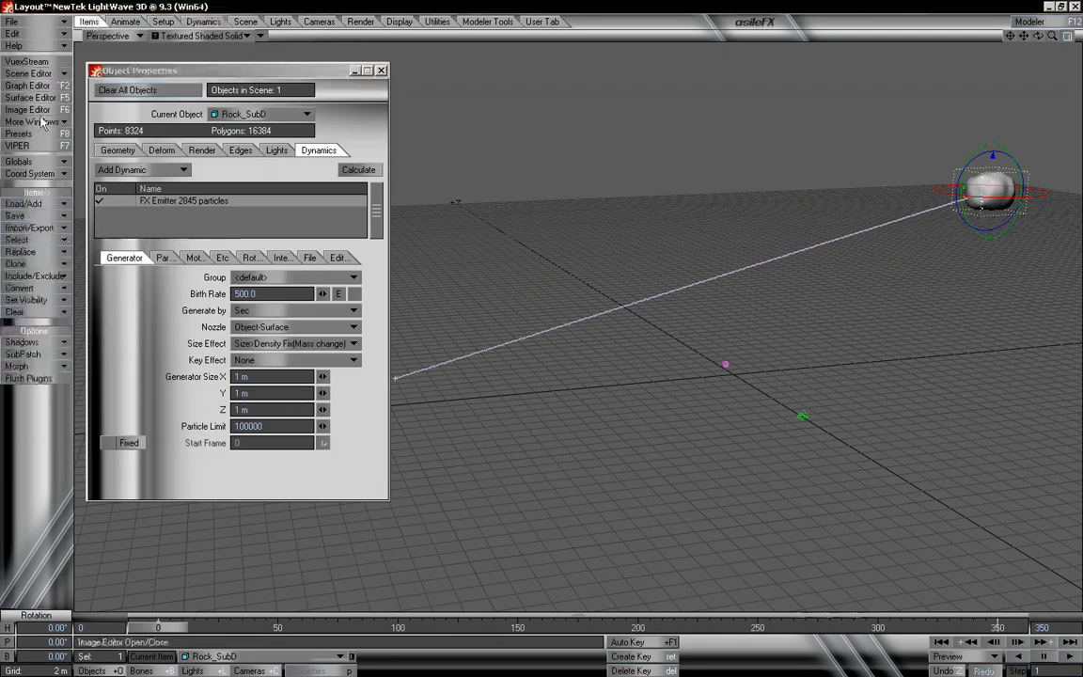
pyautogui.click(54, 205)
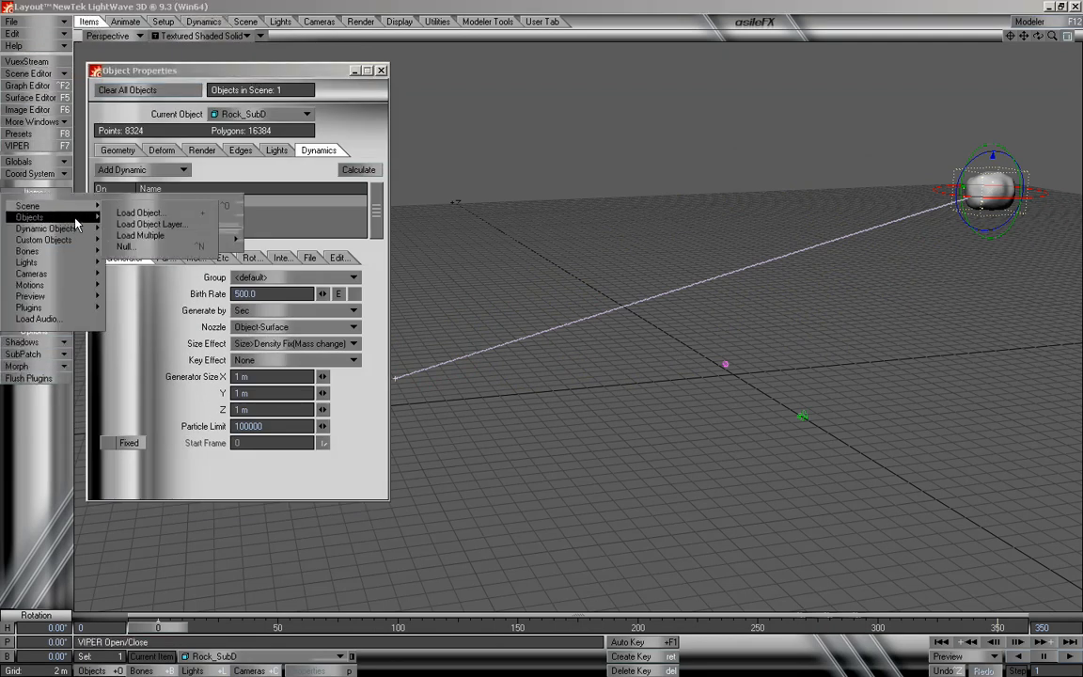
pyautogui.click(141, 229)
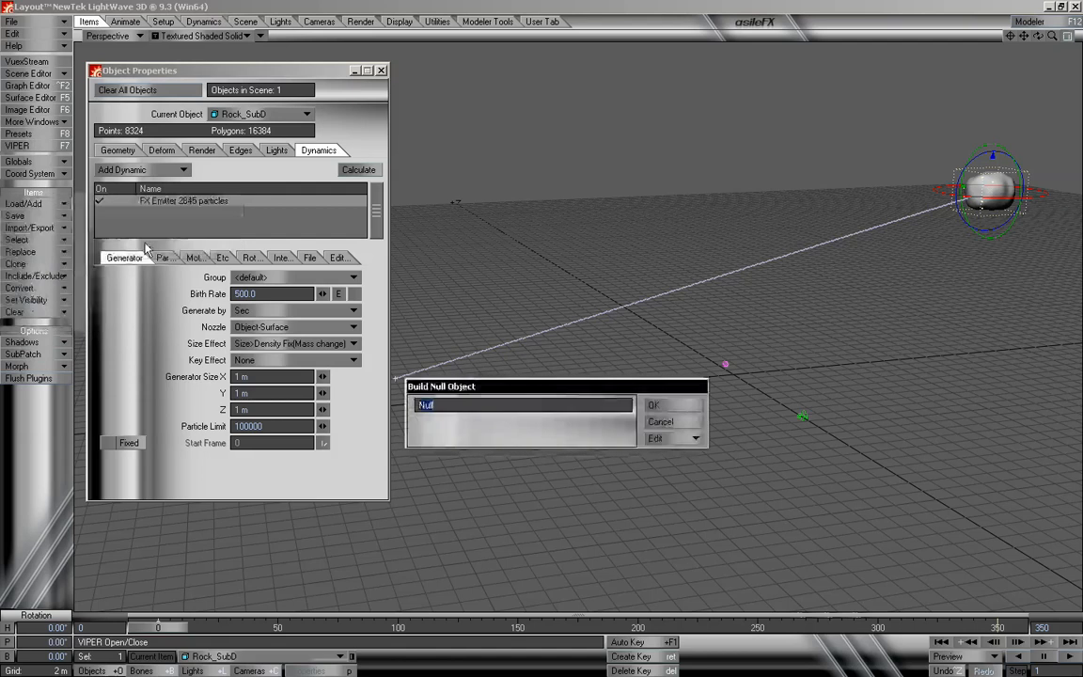
pyautogui.click(683, 403)
# Move the null away from the origin to a raised position near the middle of the rock's flight path
pyautogui.press('t')
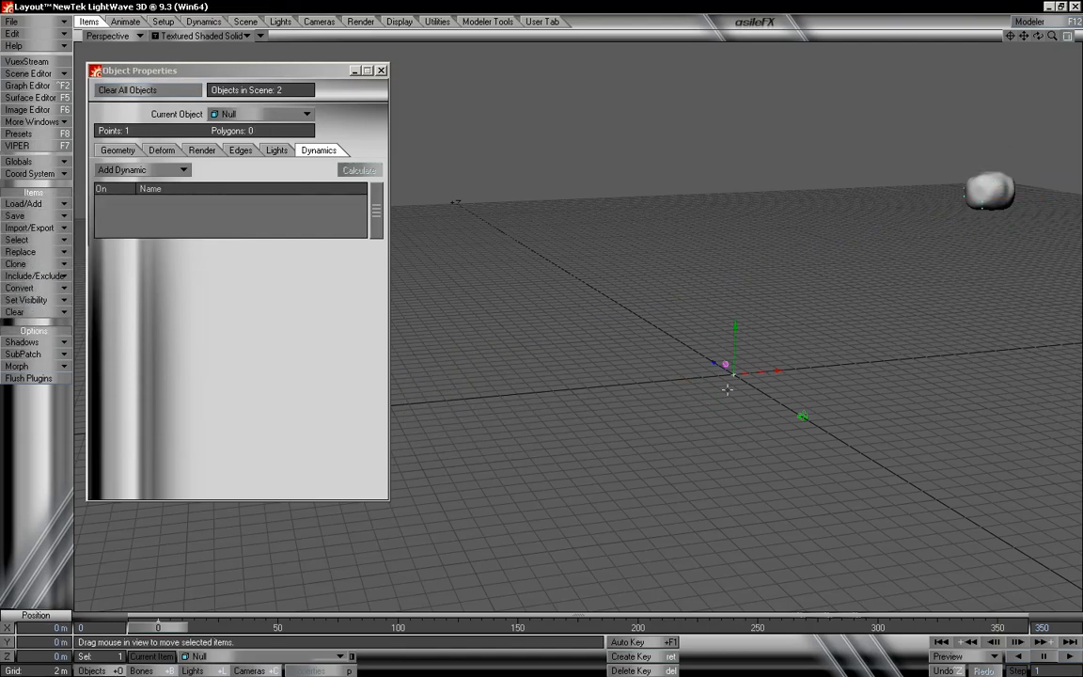
pyautogui.moveTo(727, 388); pyautogui.dragTo(699, 375)
pyautogui.moveTo(752, 374); pyautogui.dragTo(729, 334, button='right')
pyautogui.keyDown('alt'); pyautogui.moveTo(694, 319); pyautogui.dragTo(809, 353); pyautogui.keyUp('alt')
pyautogui.moveTo(190, 617); pyautogui.dragTo(157, 627)
pyautogui.keyDown('alt'); pyautogui.moveTo(739, 79); pyautogui.dragTo(1030, 100); pyautogui.keyUp('alt')
# Change Rock_SubD's birth-rate texture layer to a Gradient with X Distance to Object as its input parameter
pyautogui.click(1017, 166)
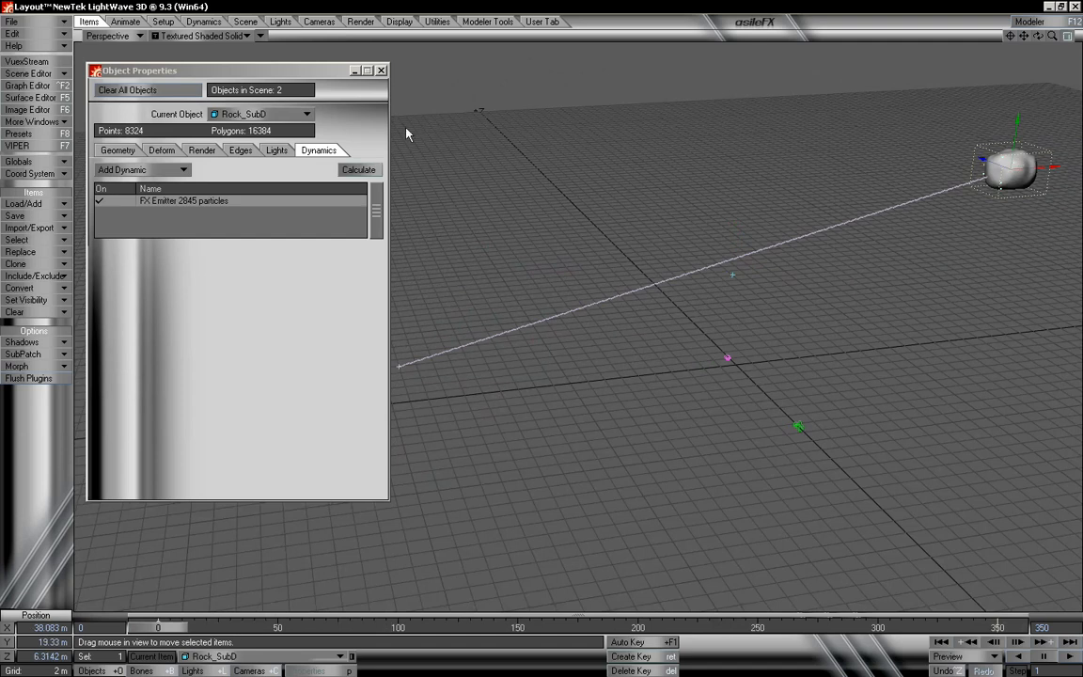
pyautogui.click(157, 200)
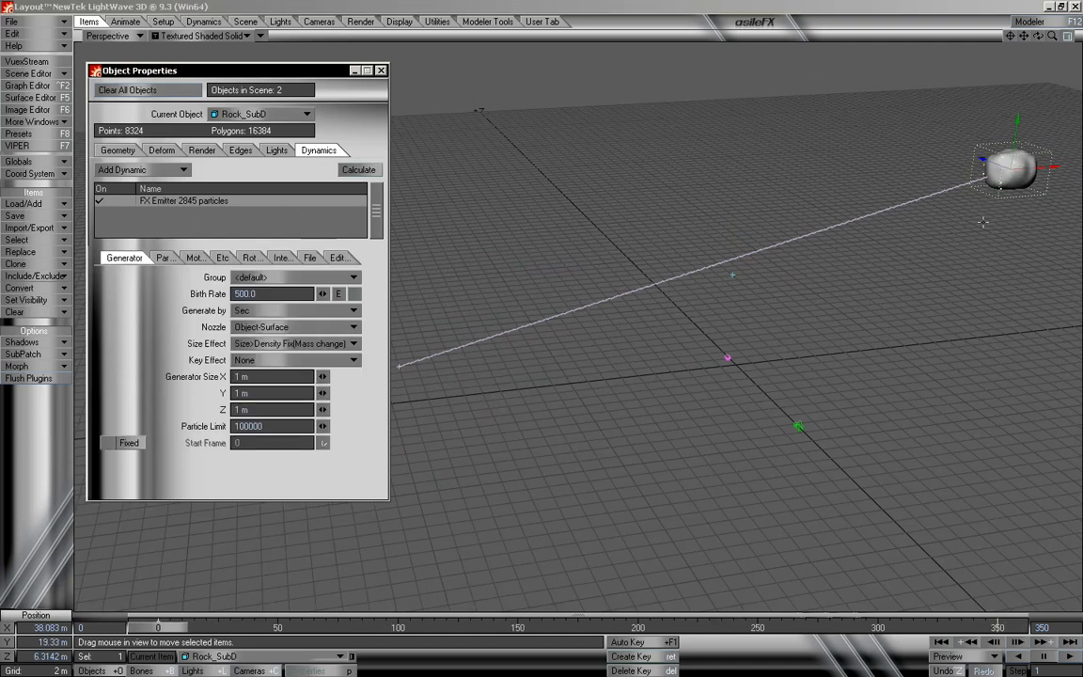
pyautogui.click(338, 293)
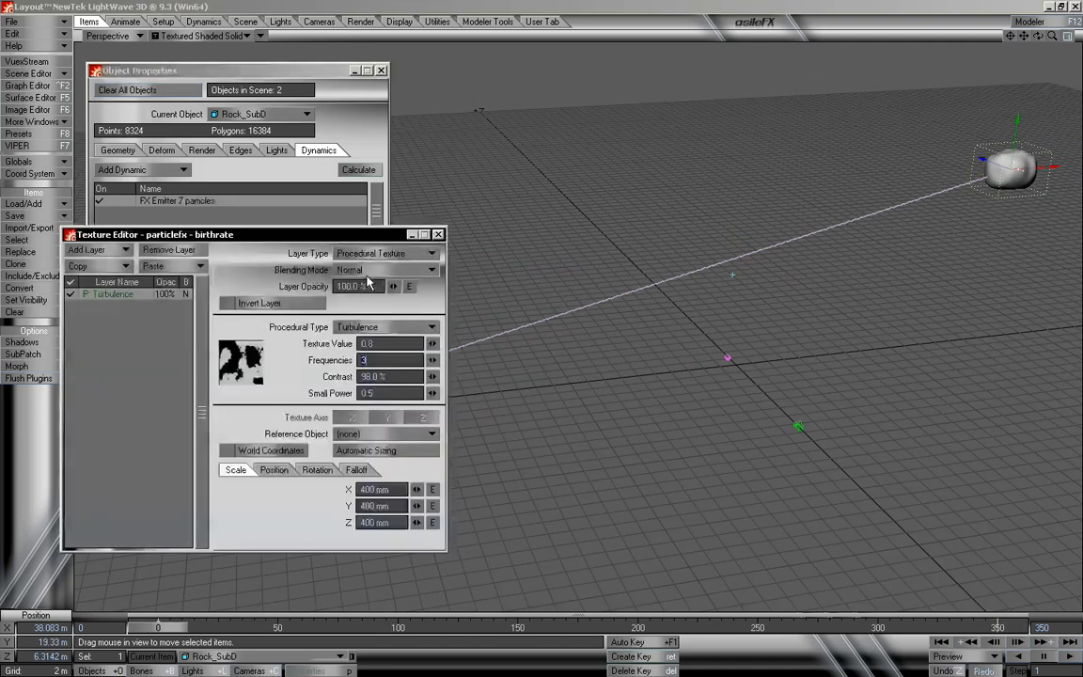
pyautogui.click(370, 254)
pyautogui.click(394, 268)
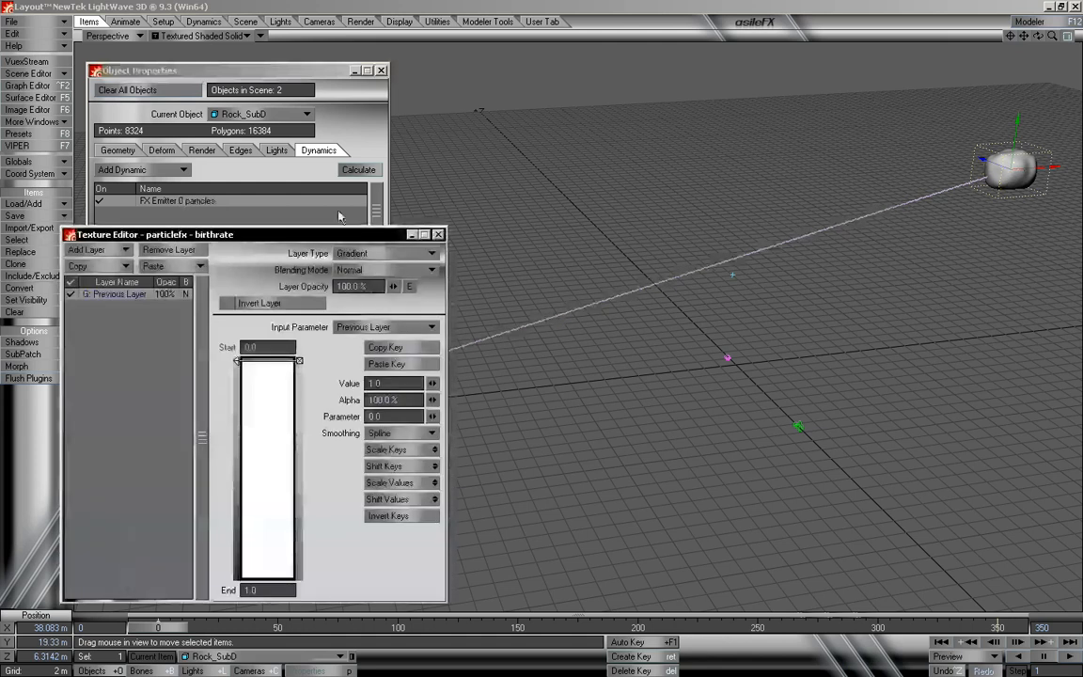
pyautogui.moveTo(338, 238); pyautogui.dragTo(320, 176)
pyautogui.click(348, 266)
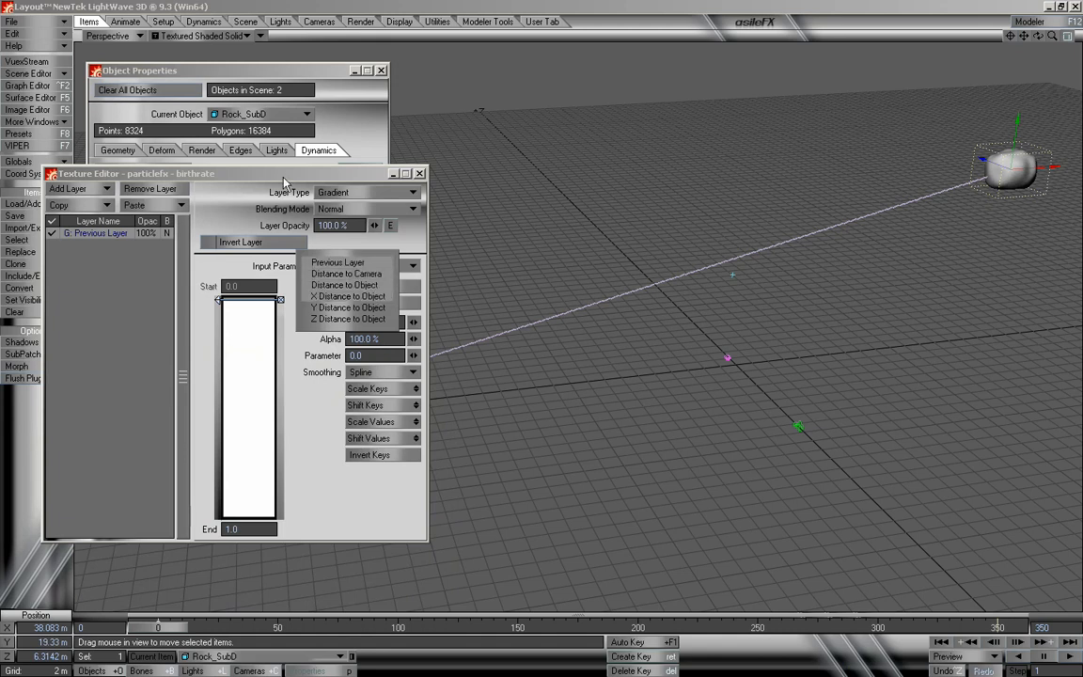
pyautogui.click(369, 297)
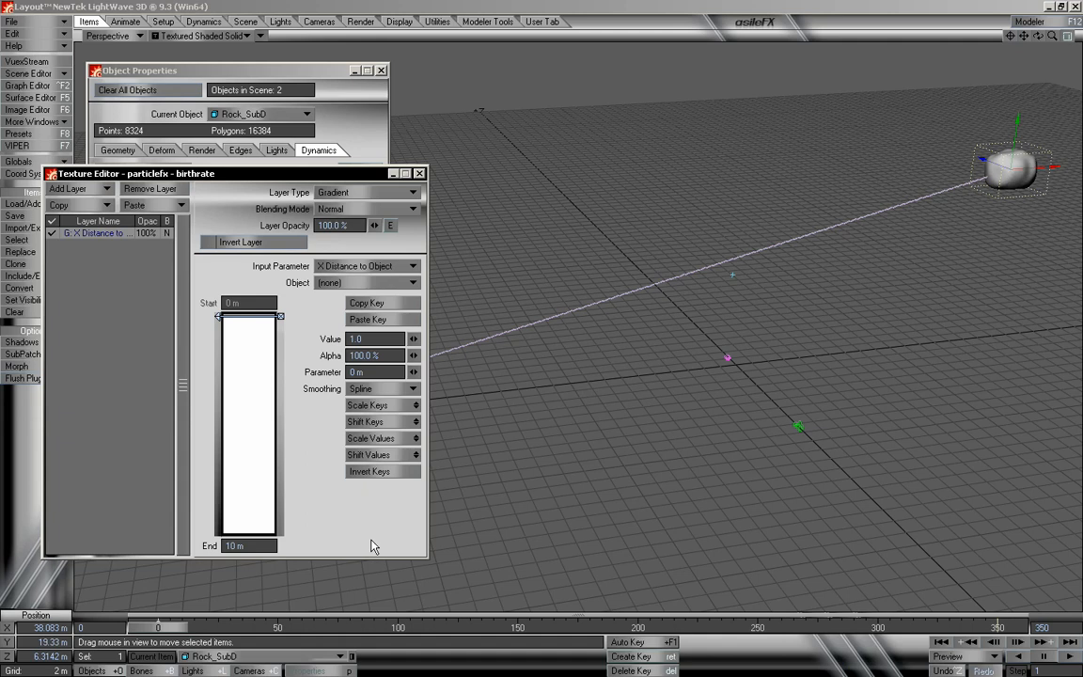
# Examine the rock's flight path relative to the null and the X axis from several angles and distances
pyautogui.moveTo(188, 631); pyautogui.dragTo(158, 628)
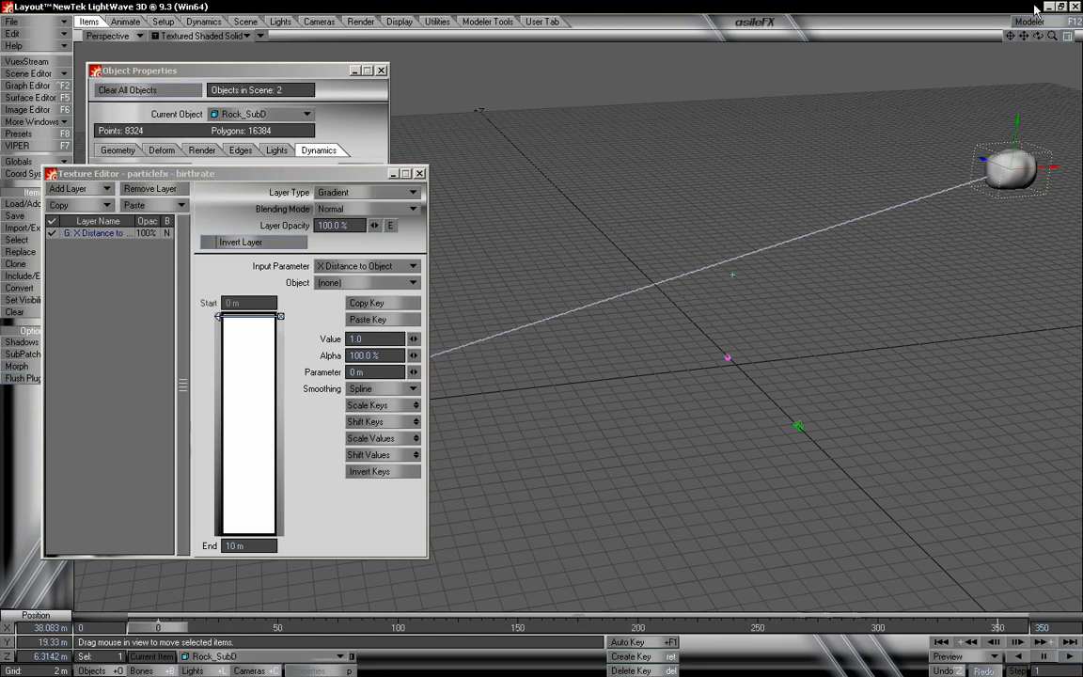
pyautogui.moveTo(1029, 40)
pyautogui.mouseDown()
pyautogui.moveTo(995, 80)
pyautogui.moveTo(1013, 39)
pyautogui.mouseUp()
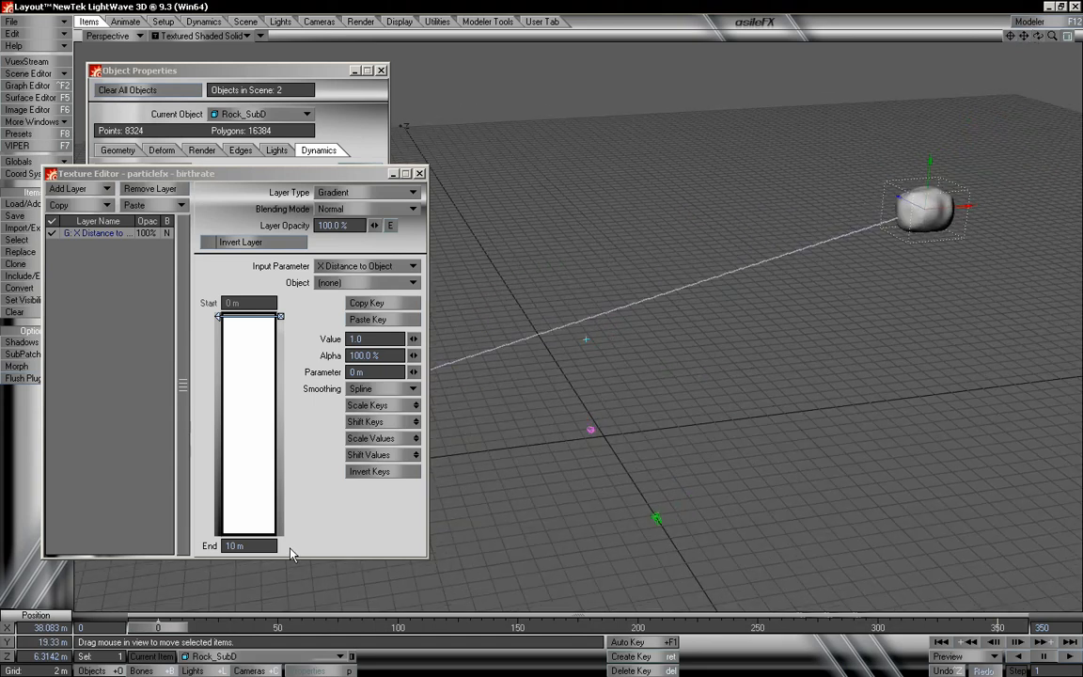
pyautogui.moveTo(1038, 38); pyautogui.dragTo(1039, 42)
pyautogui.press('[')
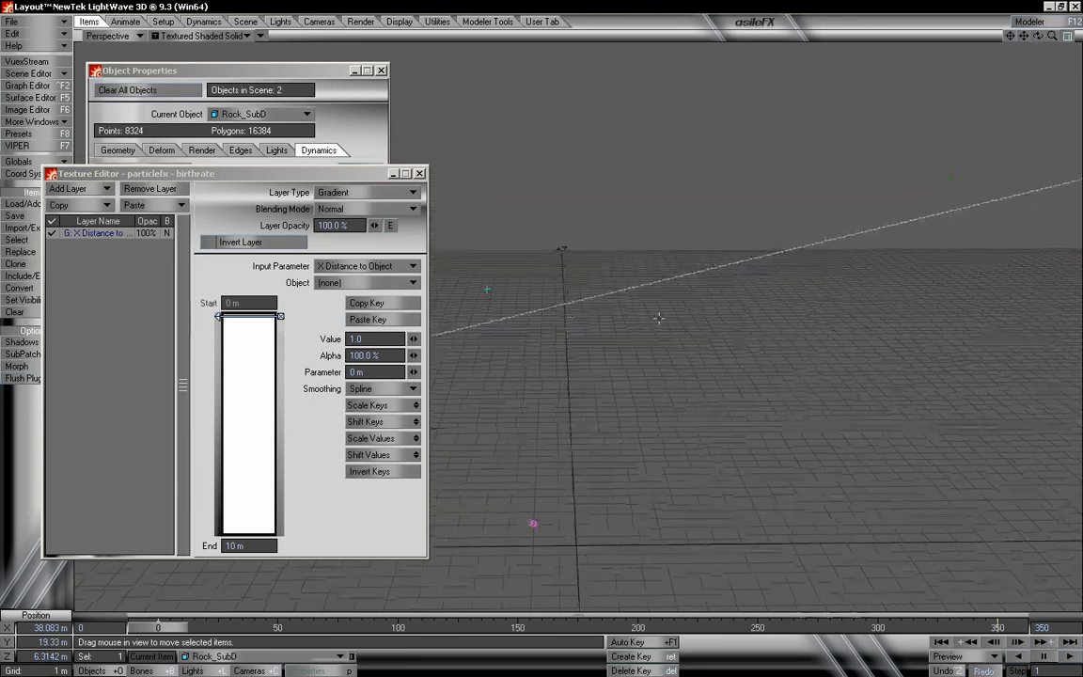
pyautogui.press(']')
pyautogui.press(']')
pyautogui.press(']')
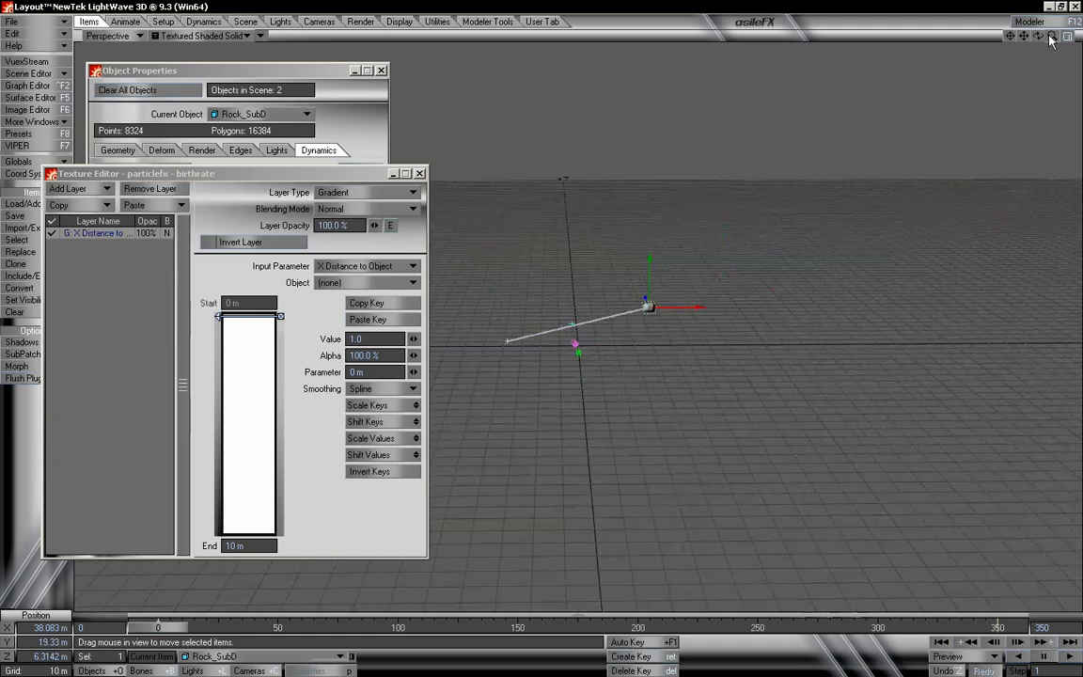
pyautogui.moveTo(1051, 37); pyautogui.dragTo(1070, 37)
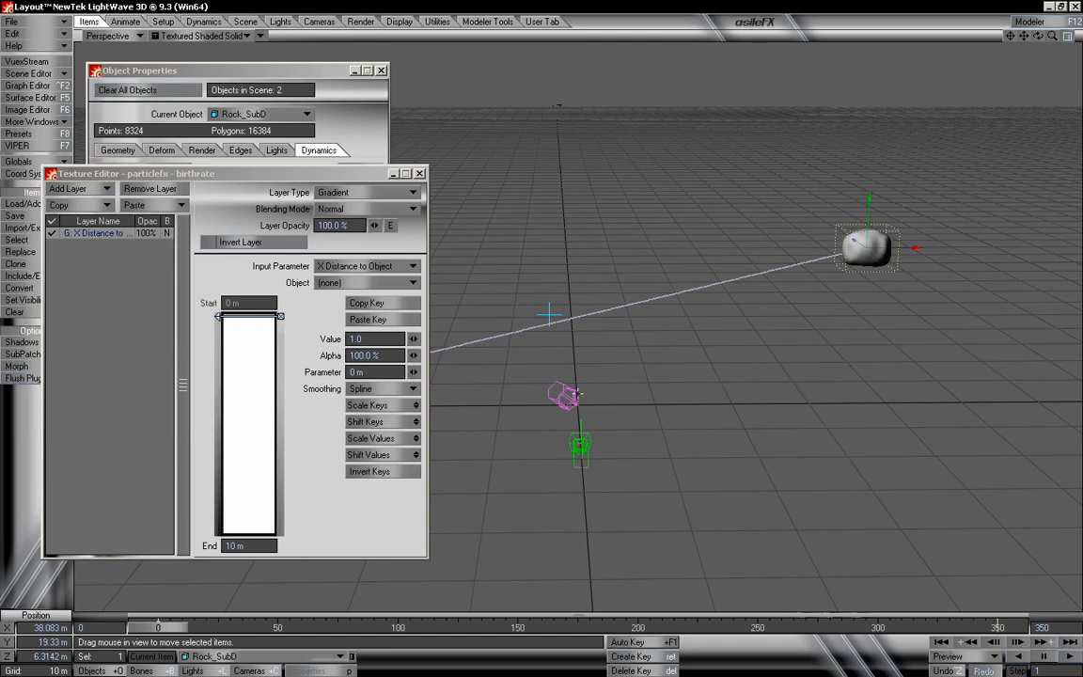
pyautogui.moveTo(1051, 37); pyautogui.dragTo(922, 37)
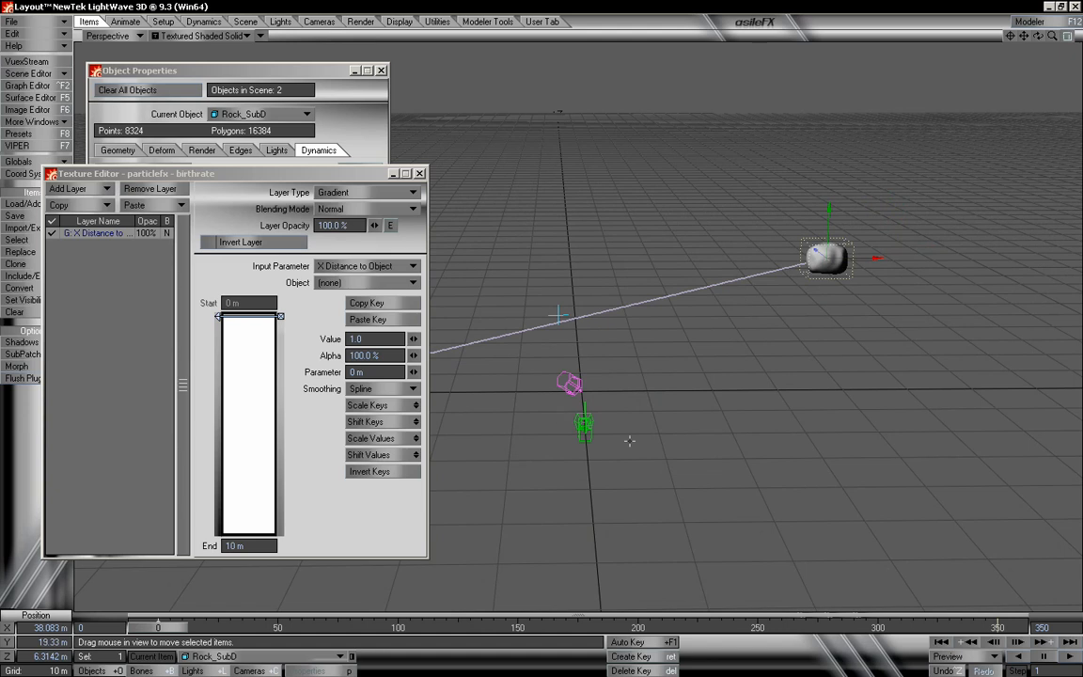
pyautogui.moveTo(1040, 38); pyautogui.dragTo(1021, 49)
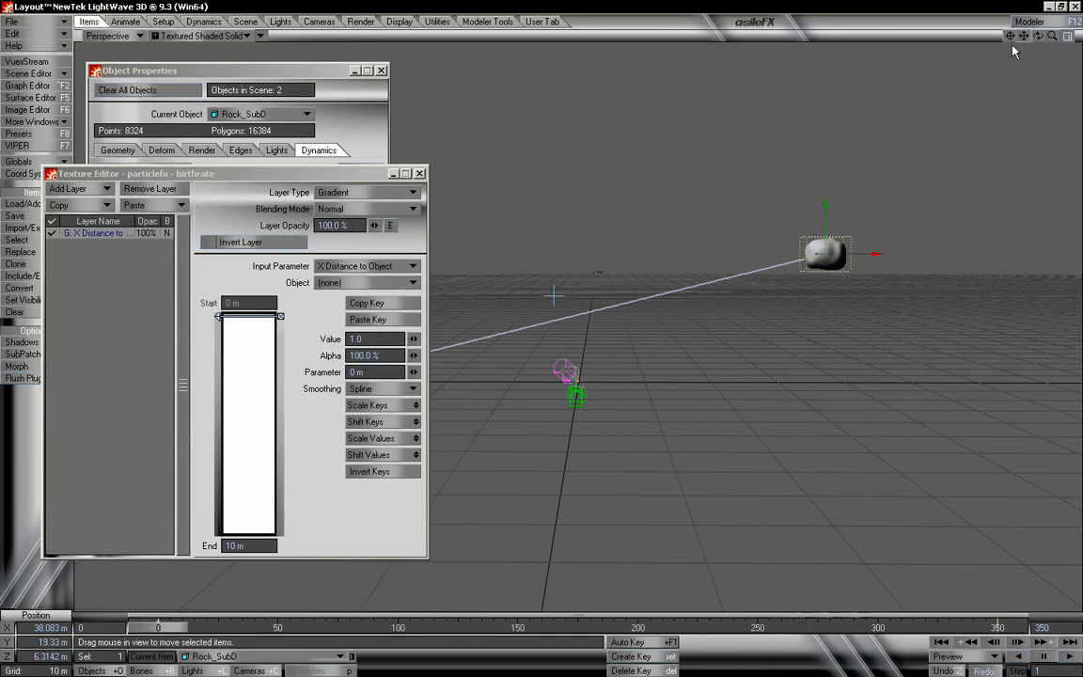
# Set the birth-rate gradient's end to 40 m and add a key near its end with a value of 0
pyautogui.moveTo(1037, 37); pyautogui.dragTo(1038, 76)
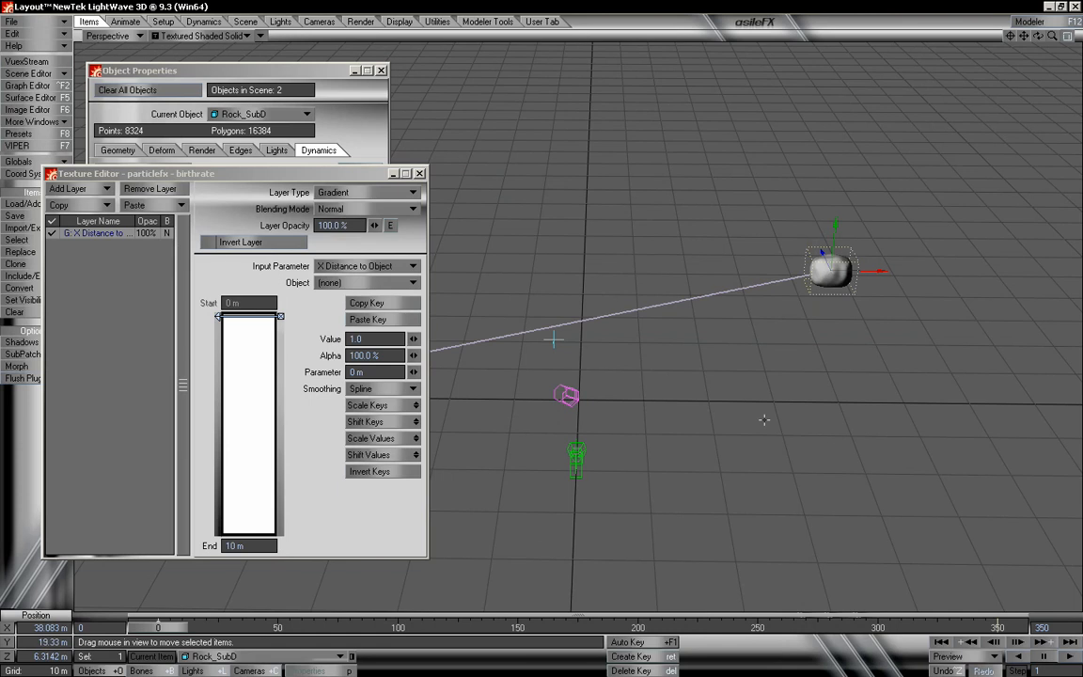
pyautogui.moveTo(1040, 41); pyautogui.dragTo(1038, 82)
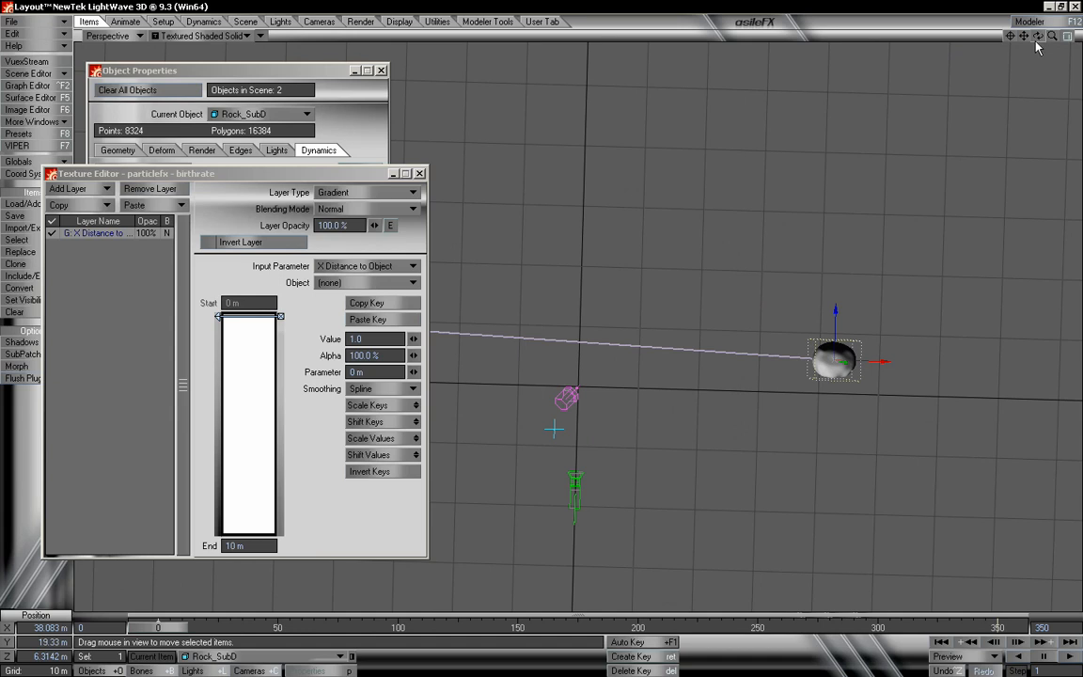
pyautogui.moveTo(1038, 36)
pyautogui.mouseDown()
pyautogui.moveTo(1034, 58)
pyautogui.moveTo(1034, 43)
pyautogui.mouseUp()
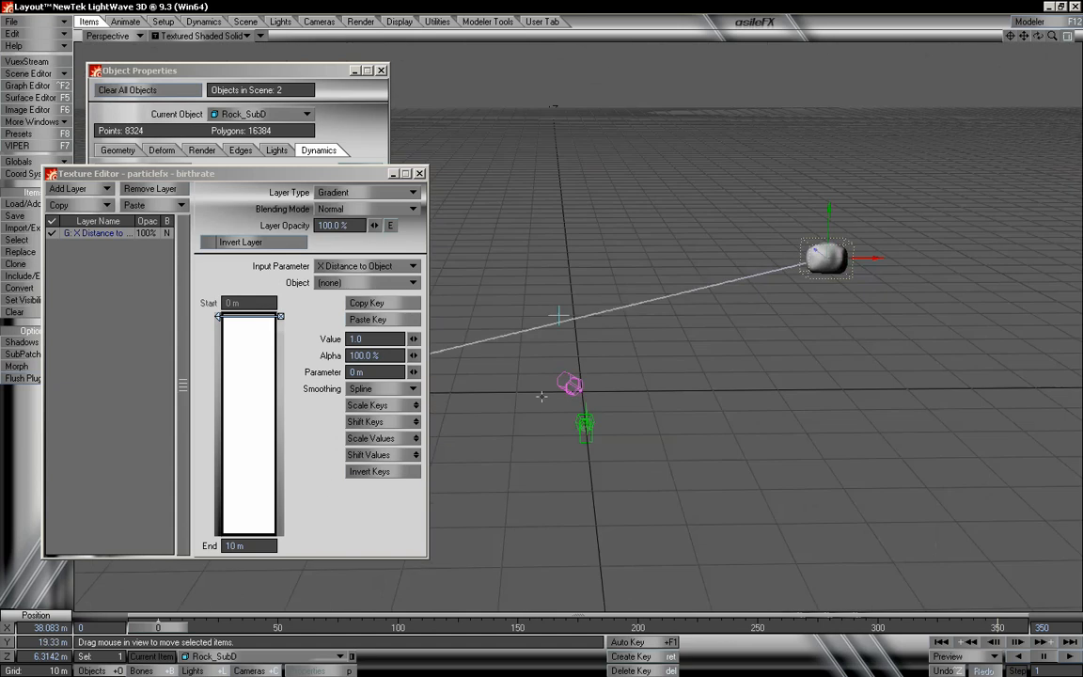
pyautogui.click(251, 544)
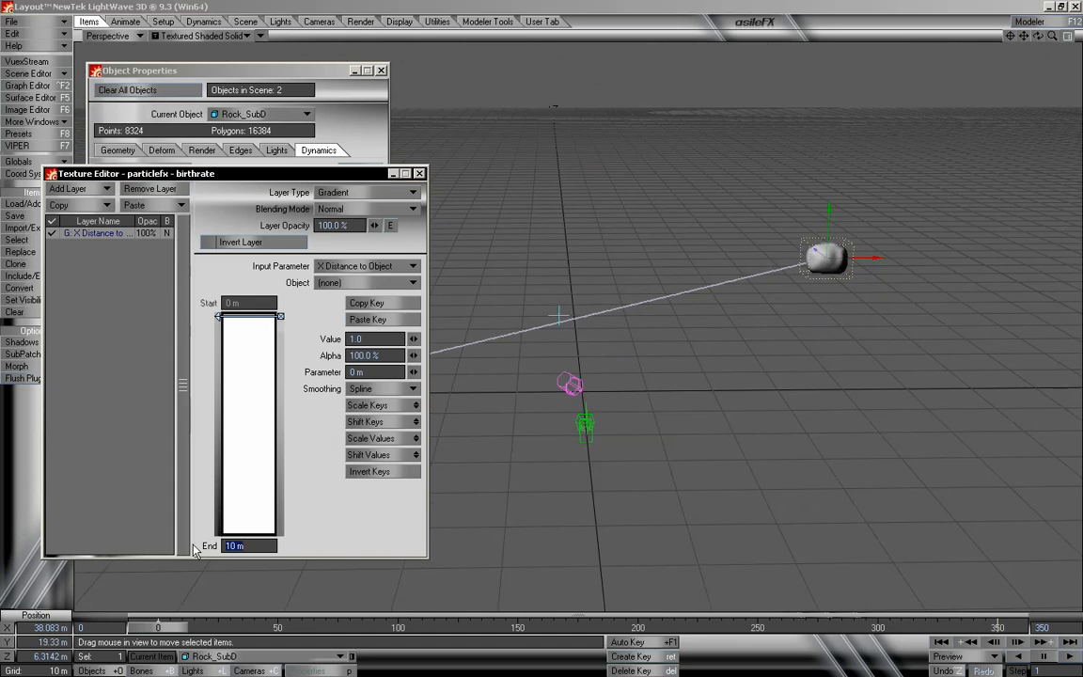
pyautogui.write('40')
pyautogui.press('Tab')
pyautogui.press('Tab')
pyautogui.moveTo(226, 367); pyautogui.dragTo(243, 530)
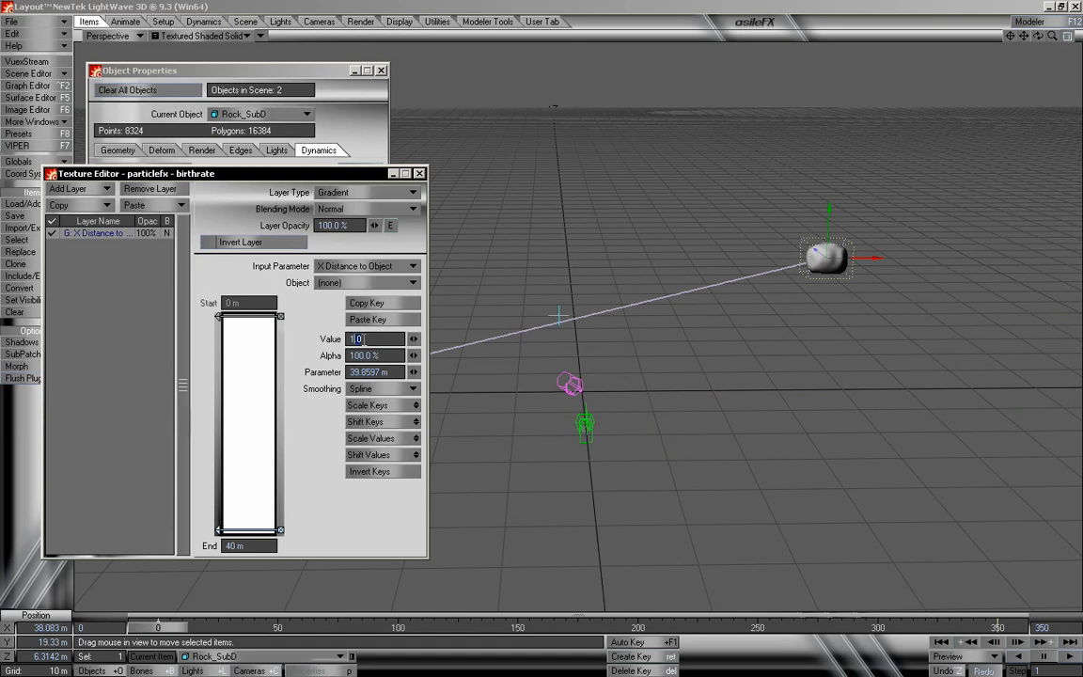
pyautogui.press('Return')
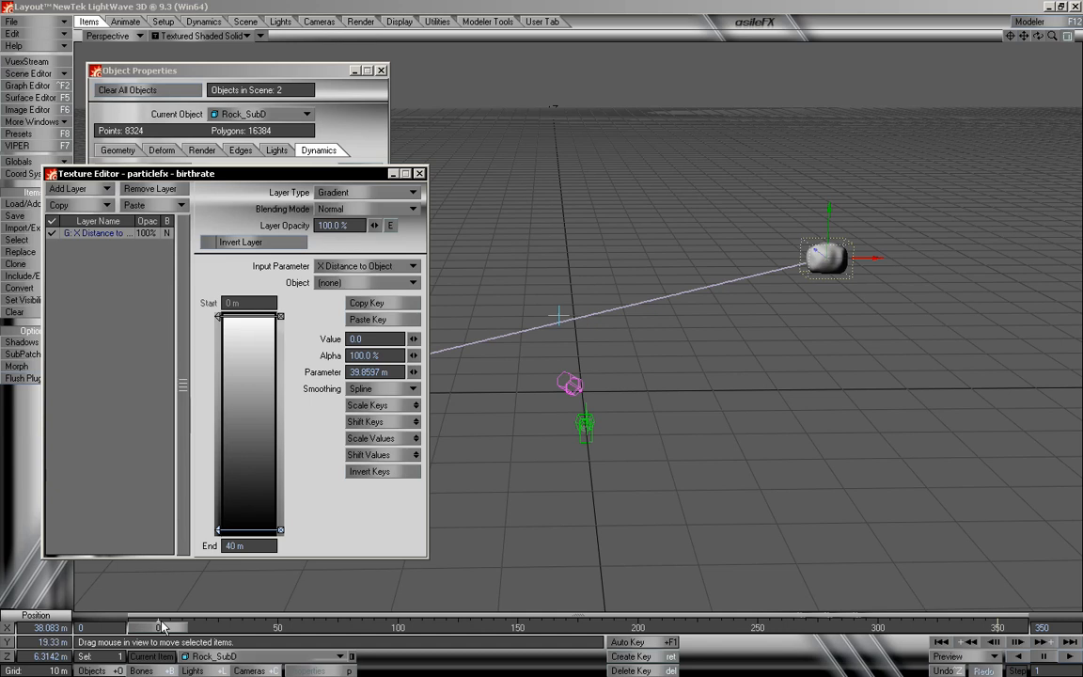
# Reverse the birth-rate gradient by setting the start key's value to 0 and the end key's value to 1
pyautogui.moveTo(161, 627)
pyautogui.mouseDown()
pyautogui.moveTo(892, 627)
pyautogui.moveTo(159, 627)
pyautogui.moveTo(167, 629)
pyautogui.mouseUp()
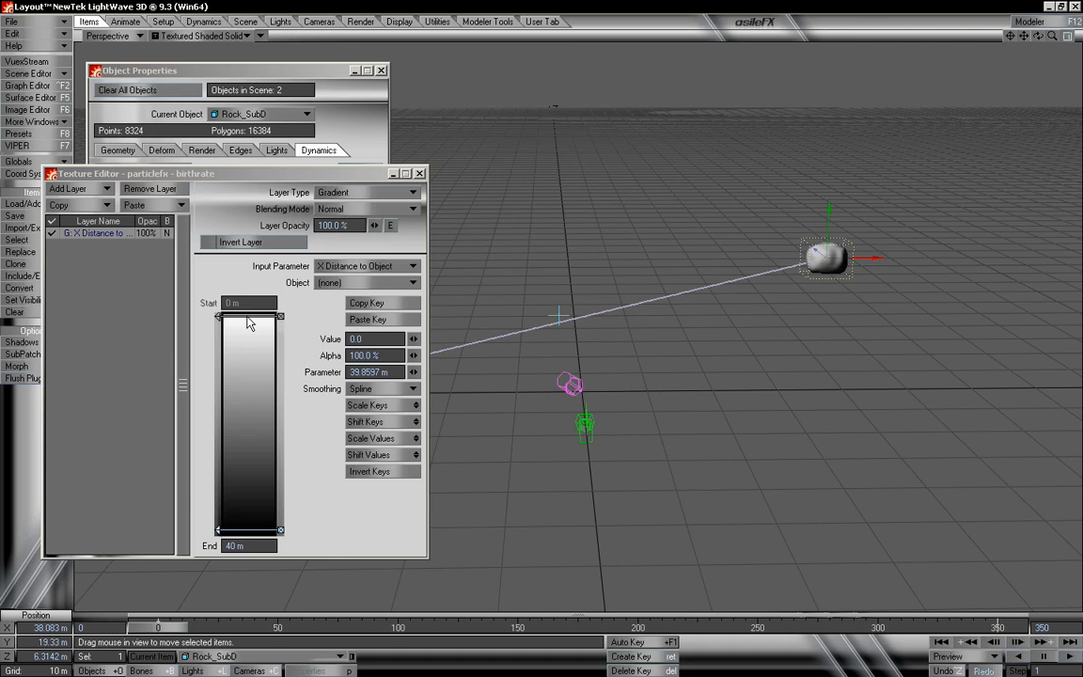
pyautogui.click(249, 320)
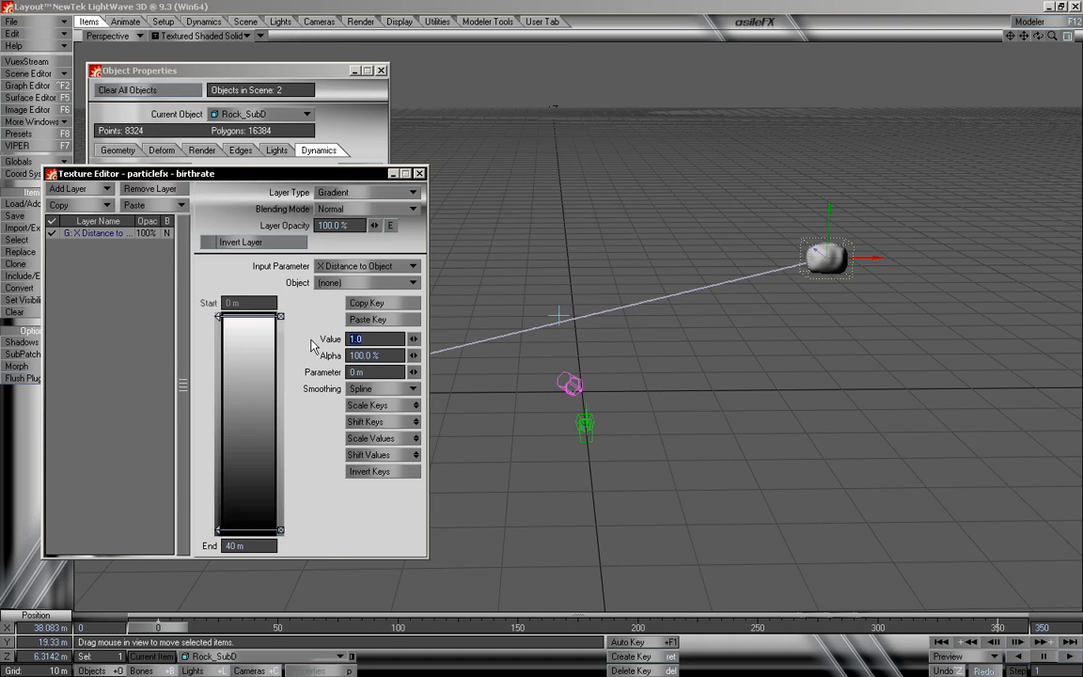
pyautogui.write('0')
pyautogui.press('Tab')
pyautogui.press('Tab')
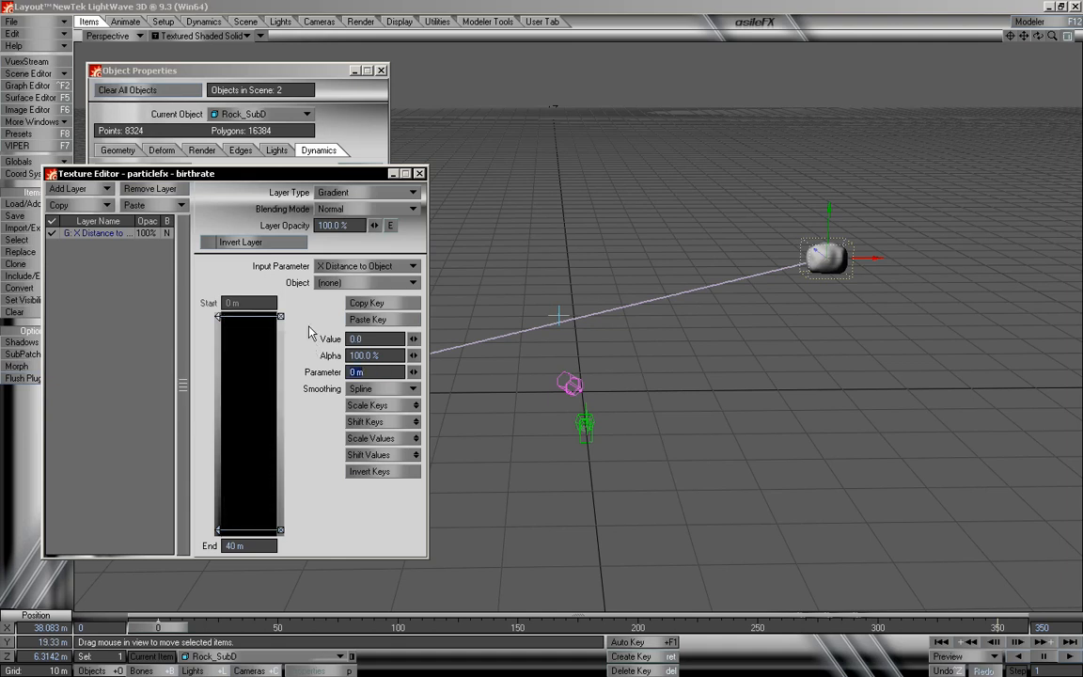
pyautogui.click(249, 532)
pyautogui.click(374, 338)
pyautogui.write('1')
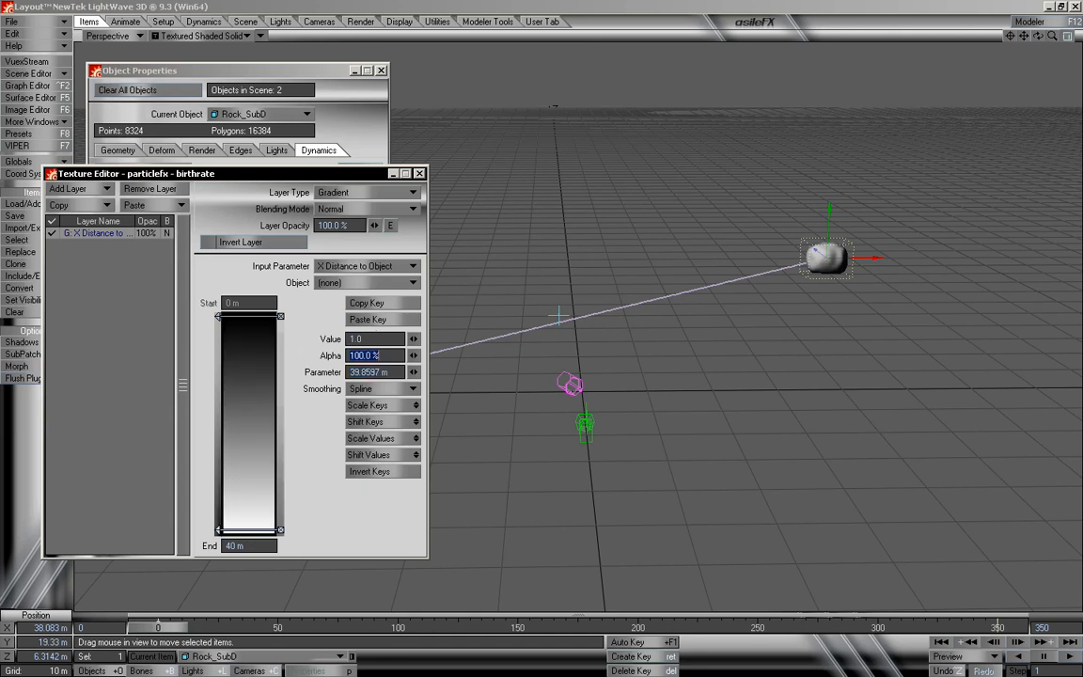
pyautogui.press('Tab')
pyautogui.press('Tab')
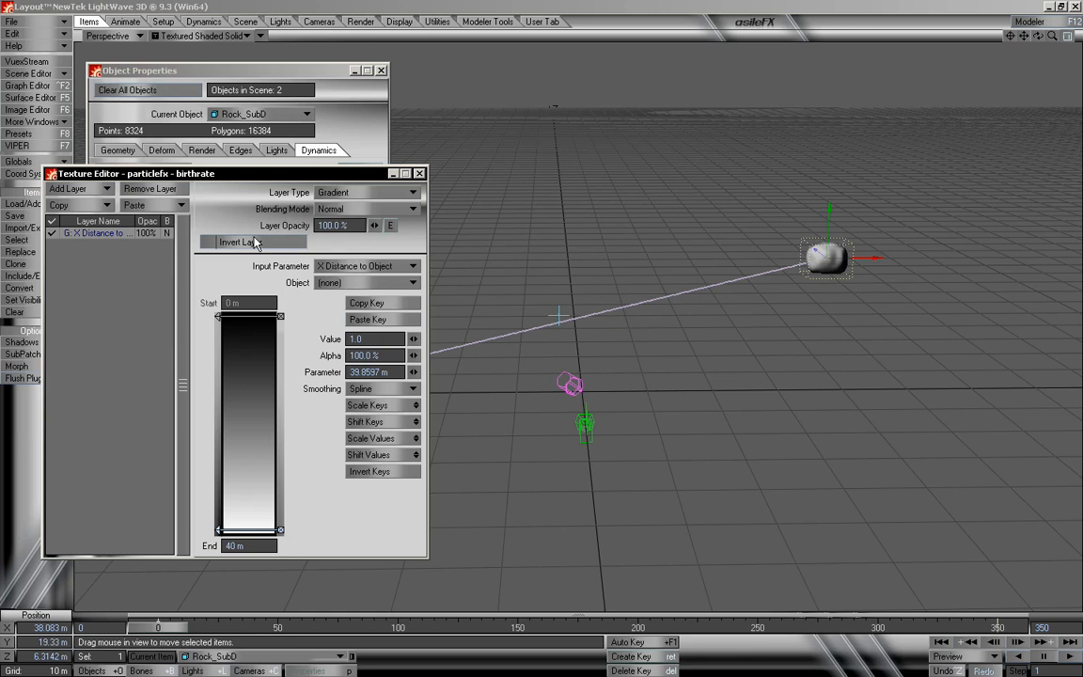
# Recalculate Rock_SubD's particle dynamics and scrub the timeline to check the emission along the flight path
pyautogui.click(420, 174)
pyautogui.click(357, 170)
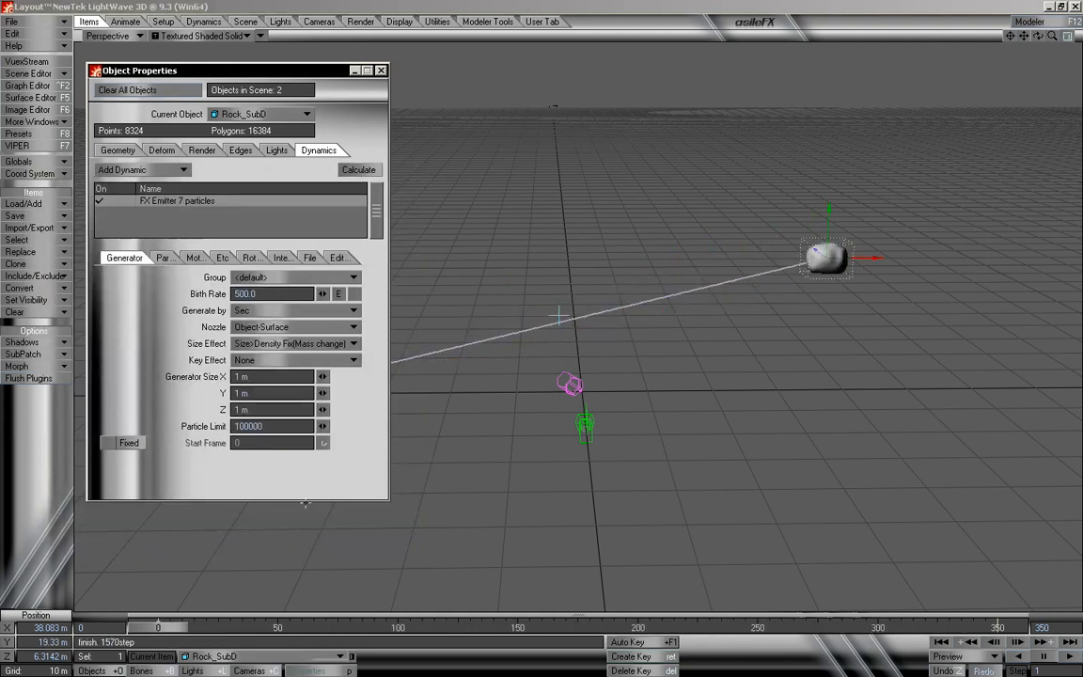
pyautogui.moveTo(174, 631)
pyautogui.mouseDown()
pyautogui.moveTo(693, 631)
pyautogui.moveTo(169, 629)
pyautogui.mouseUp()
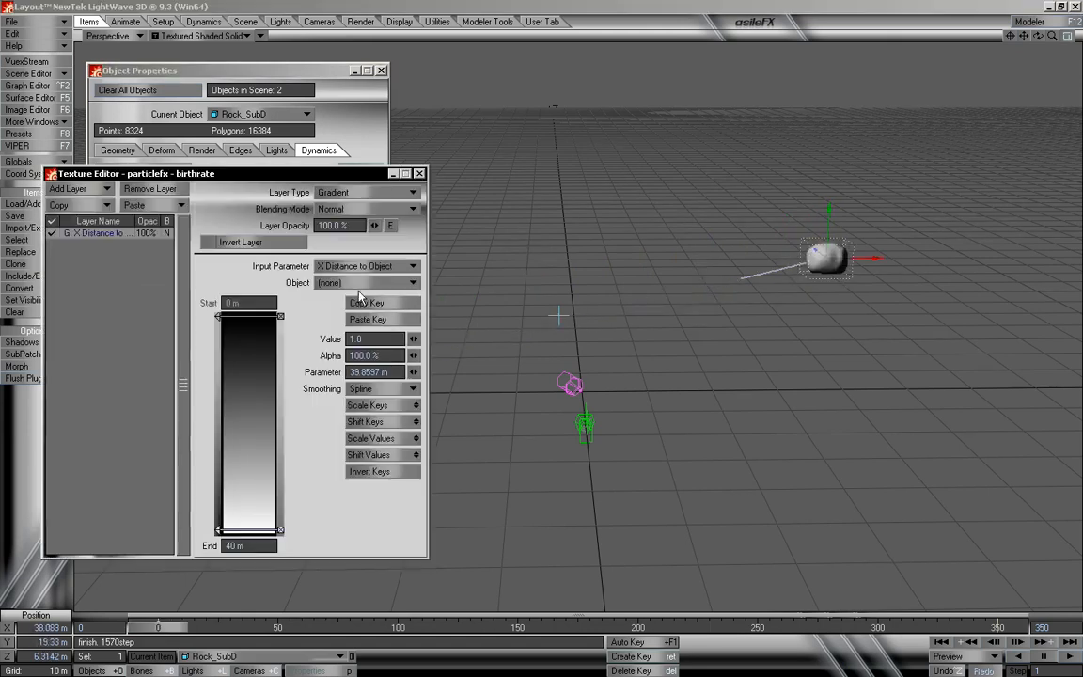
# Assign Null as the birth-rate gradient's reference object, and recalculate the emitter to preview the particles over the timeline
pyautogui.click(354, 293)
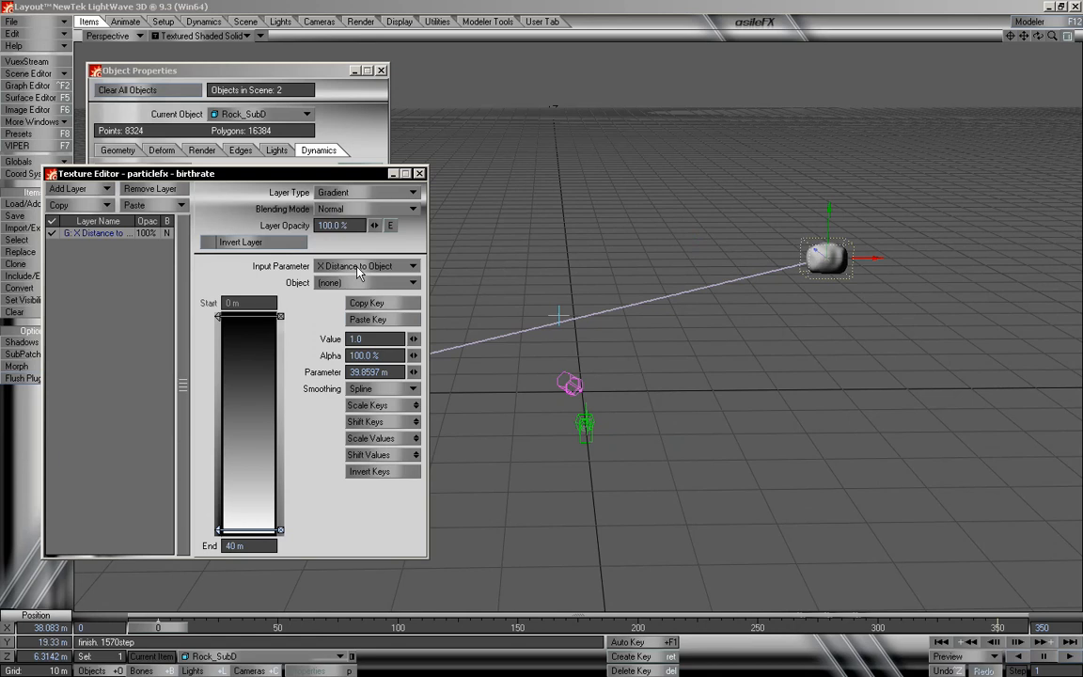
pyautogui.click(365, 282)
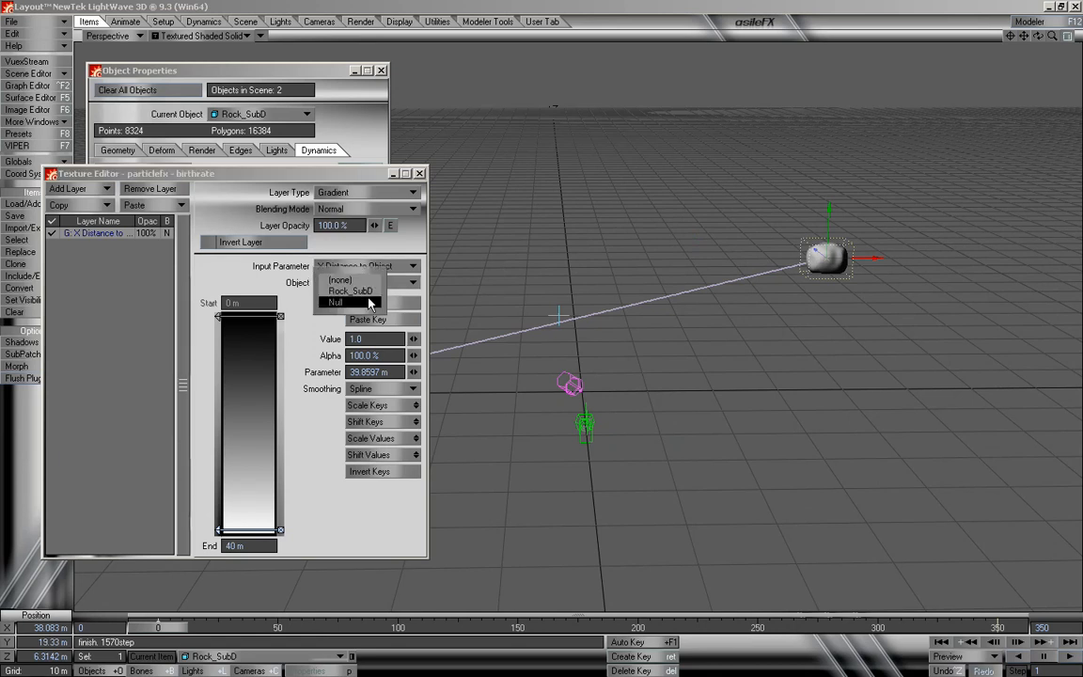
pyautogui.click(366, 302)
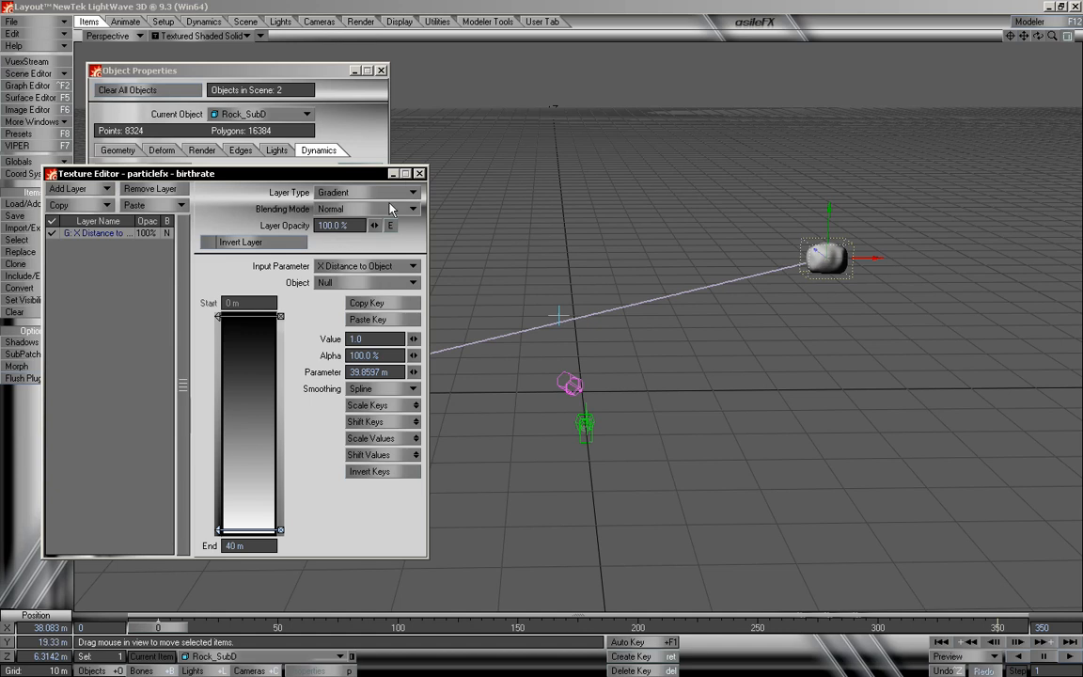
pyautogui.click(357, 169)
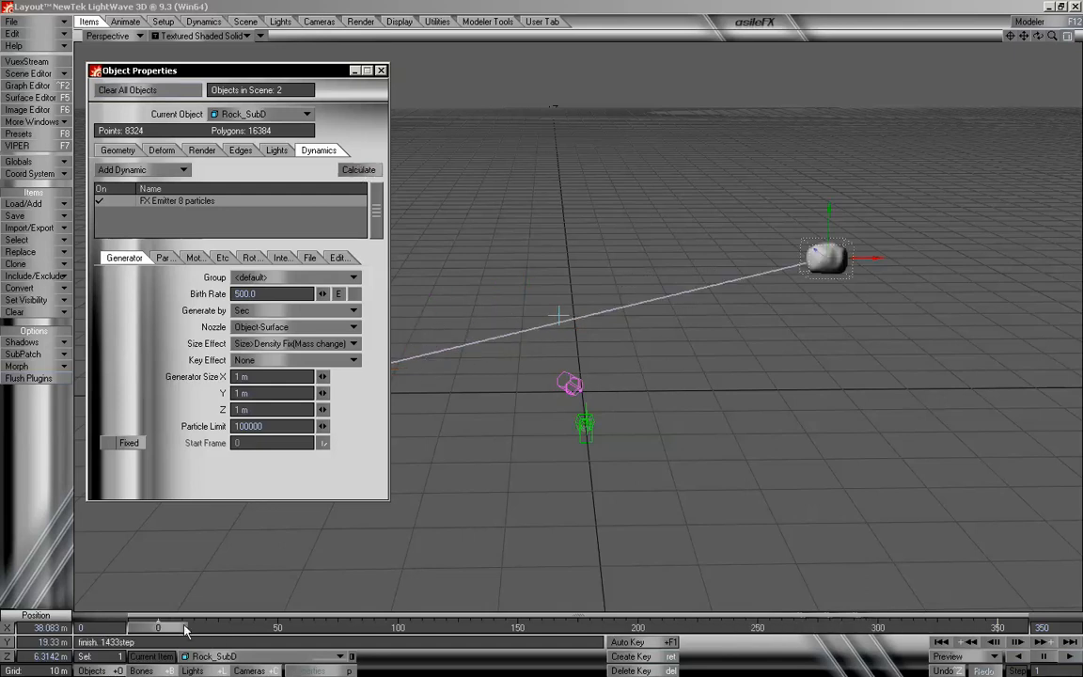
pyautogui.moveTo(174, 627)
pyautogui.mouseDown()
pyautogui.moveTo(998, 627)
pyautogui.moveTo(158, 627)
pyautogui.mouseUp()
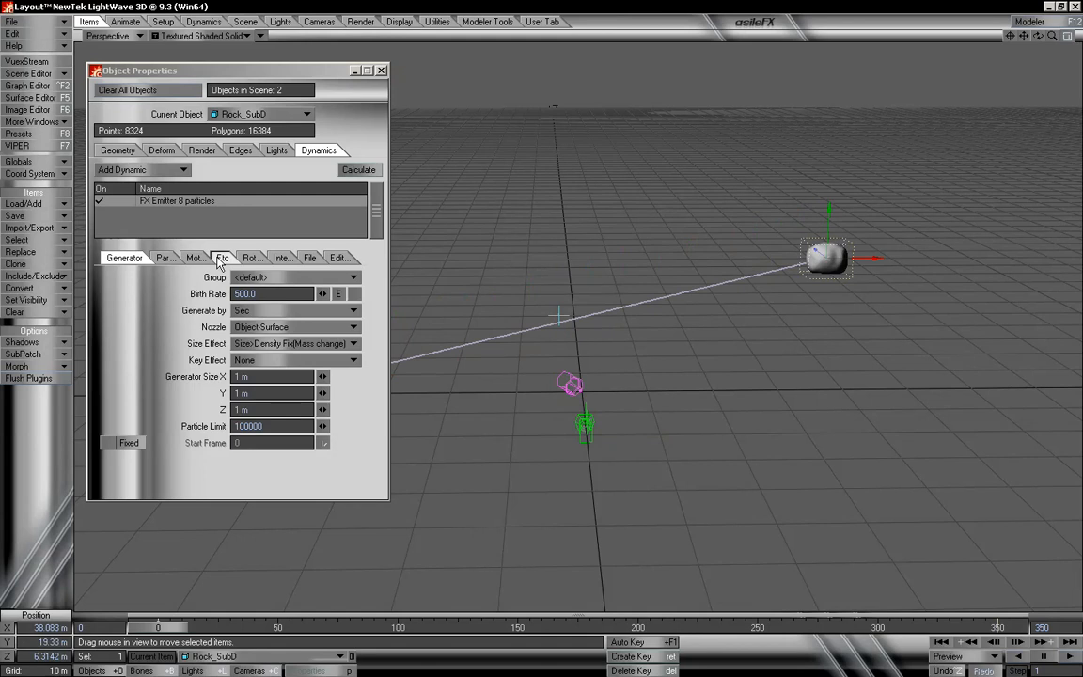
# Set the birth-rate gradient's start key to a value of 1 and its end key to 0
pyautogui.click(339, 293)
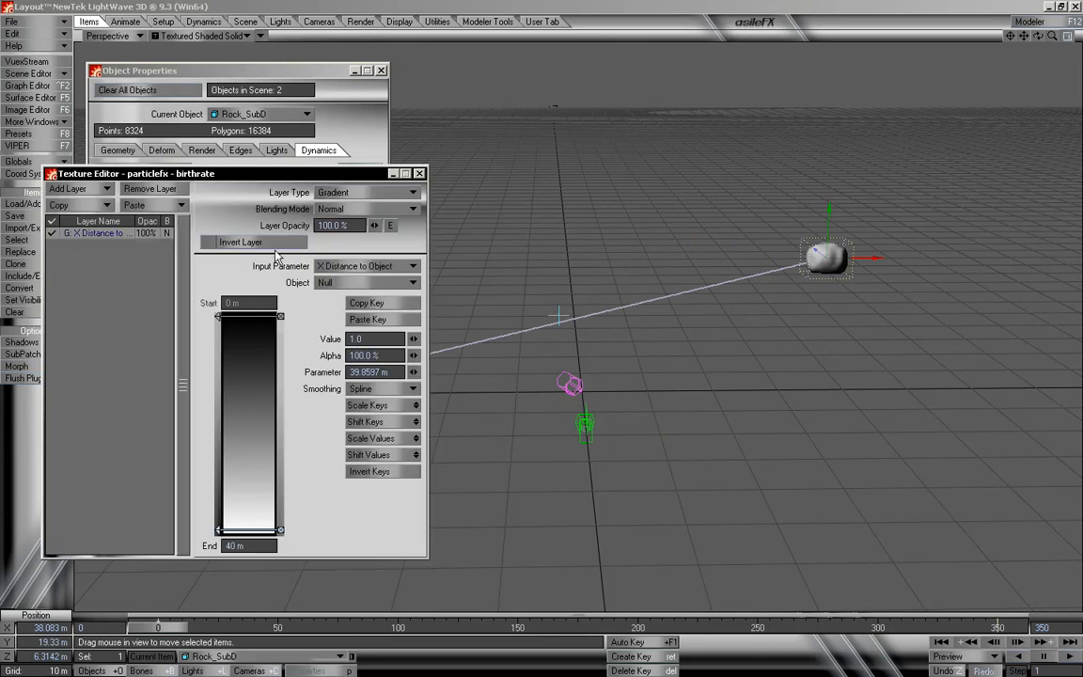
pyautogui.click(261, 321)
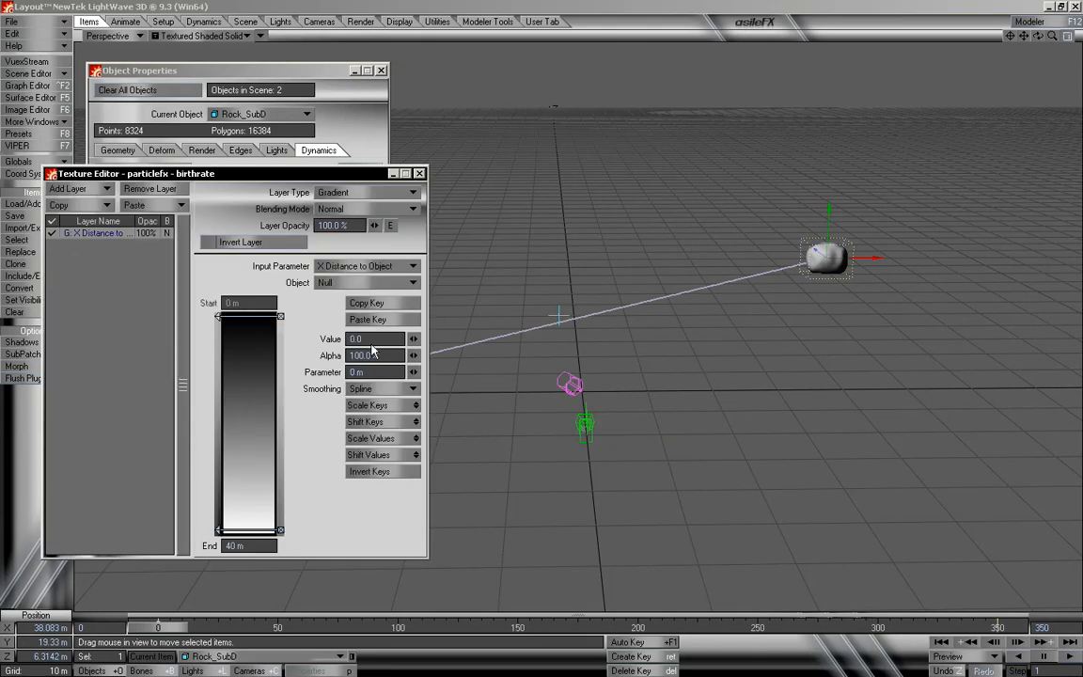
pyautogui.click(370, 340)
pyautogui.write('1')
pyautogui.press('Tab')
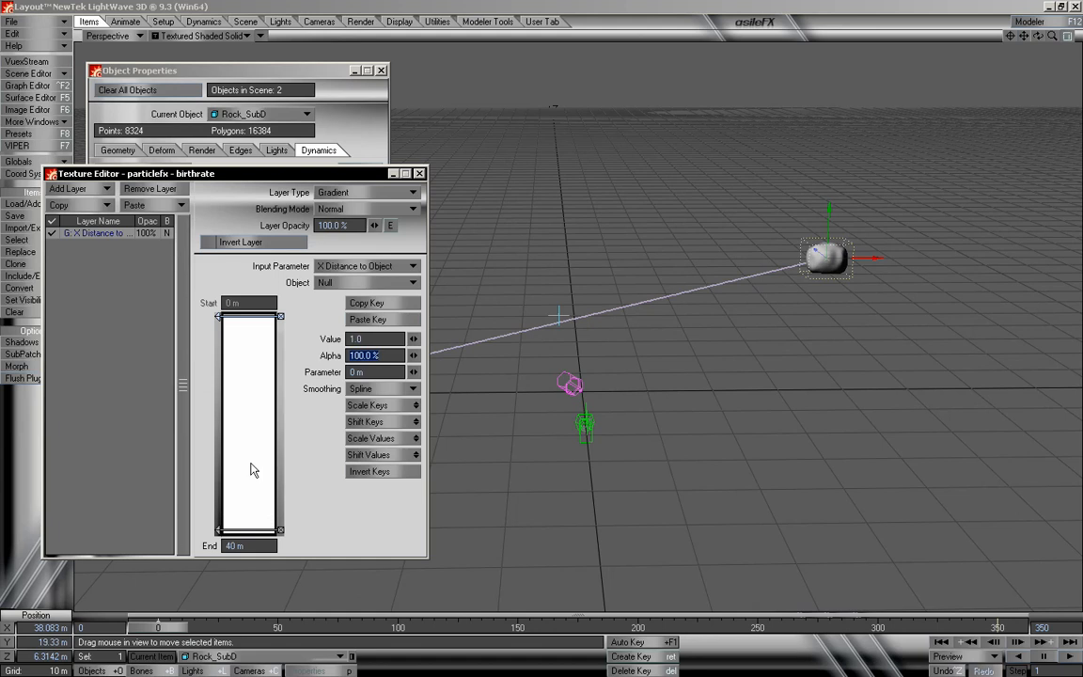
pyautogui.click(252, 532)
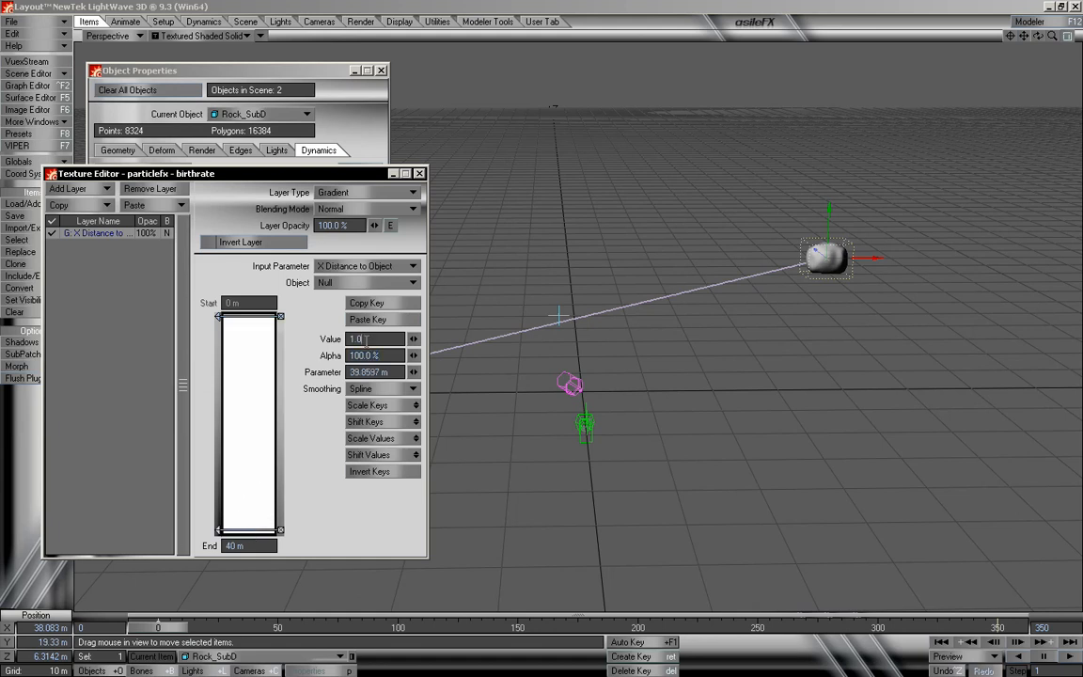
pyautogui.moveTo(364, 338); pyautogui.dragTo(276, 345)
pyautogui.write('0')
pyautogui.press('Tab')
pyautogui.press('Tab')
pyautogui.press('Tab')
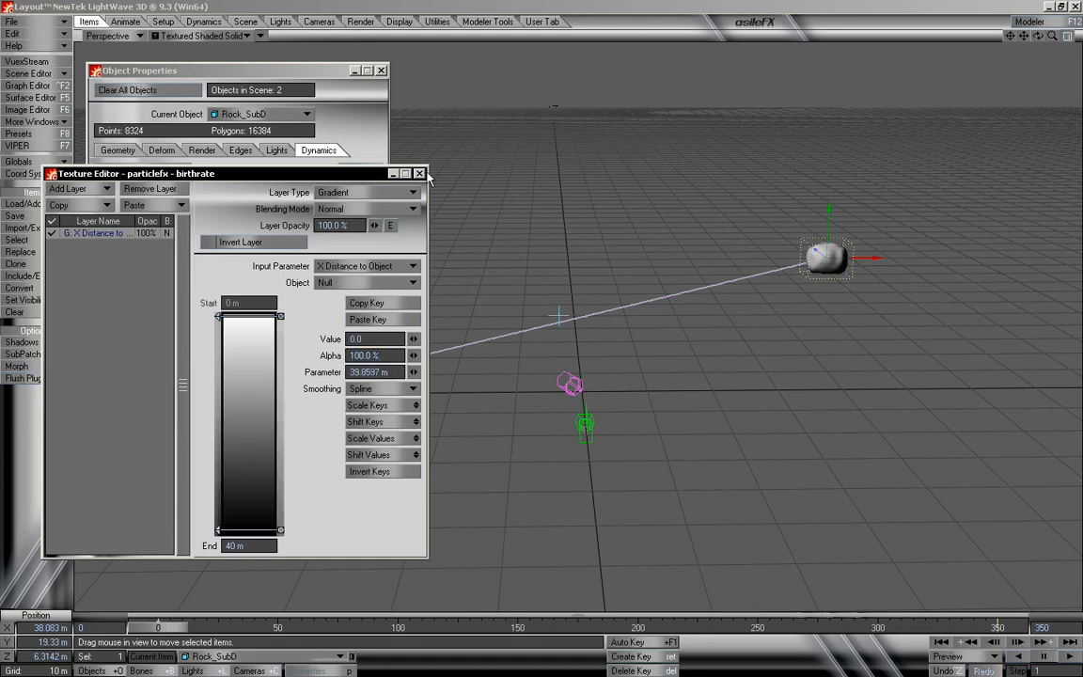
# Recalculate the emitter's particles with the flipped gradient and scrub through the rock's flight to check the trail
pyautogui.click(419, 174)
pyautogui.click(358, 170)
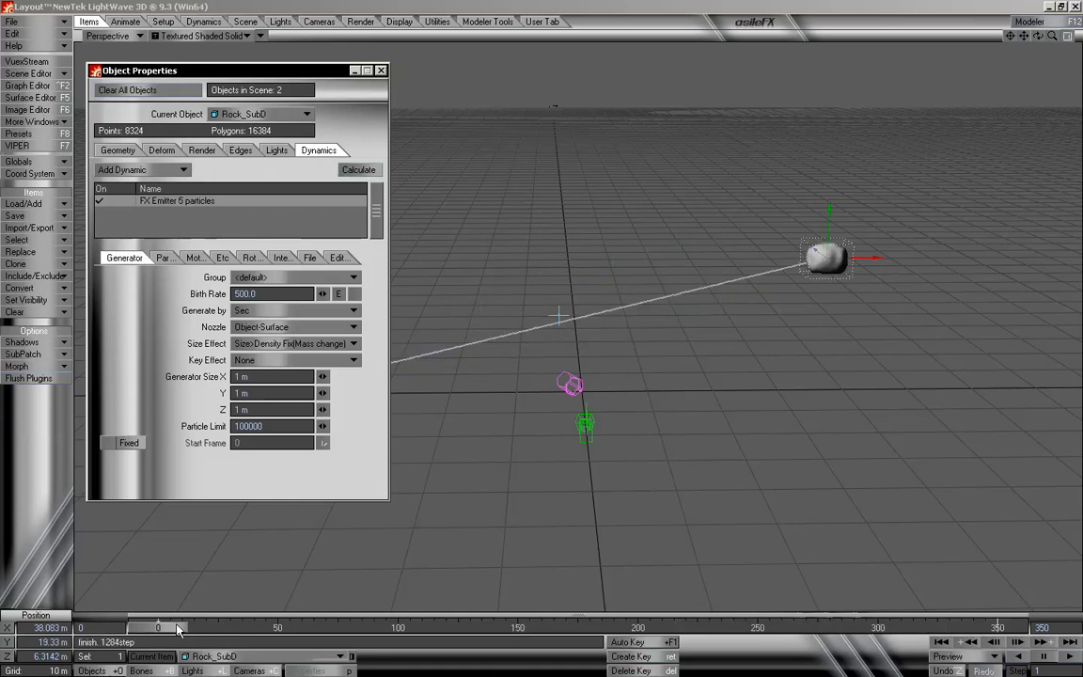
pyautogui.moveTo(176, 627)
pyautogui.mouseDown()
pyautogui.moveTo(1016, 627)
pyautogui.moveTo(174, 627)
pyautogui.mouseUp()
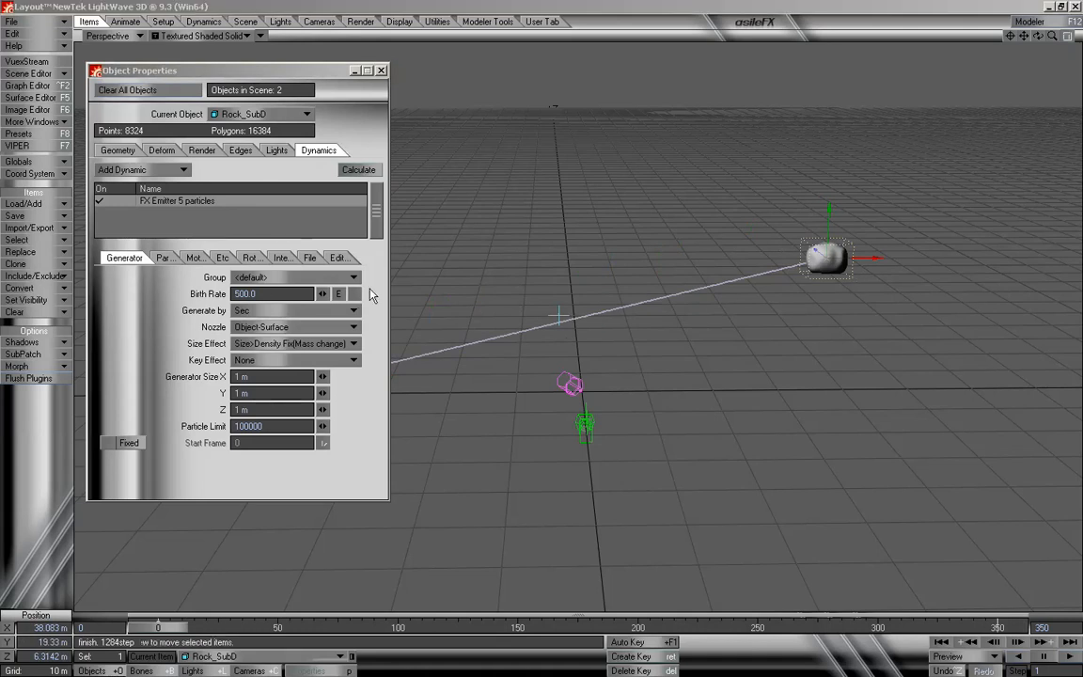
pyautogui.click(324, 70)
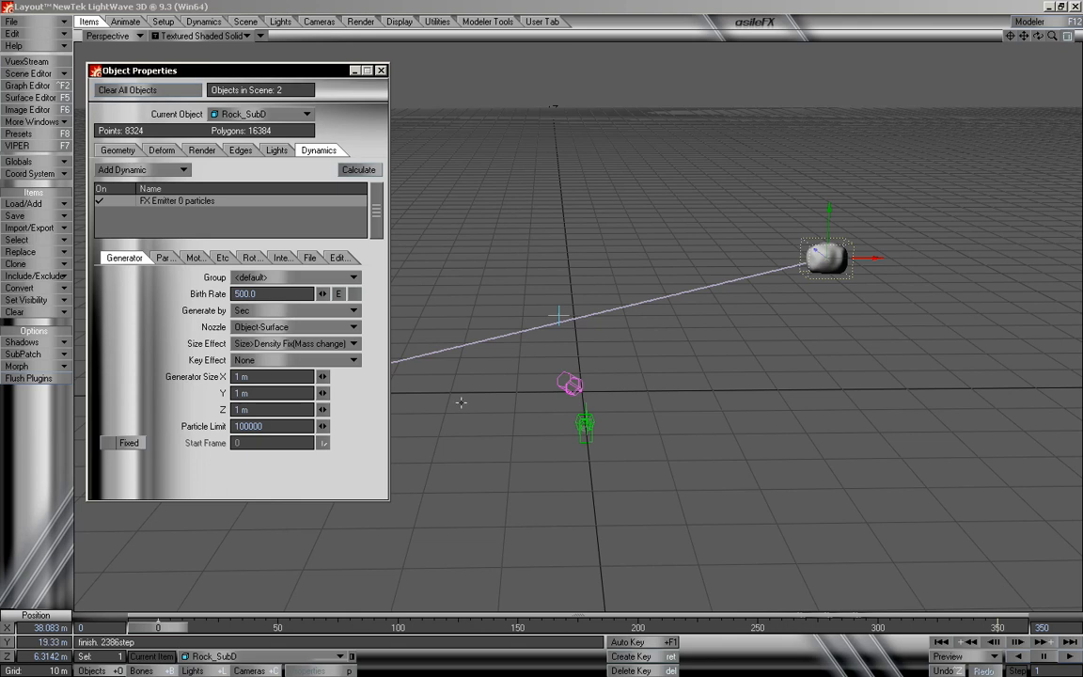
# Raise the gradient's 0 m key to a value of 500, and recalculate the emitter to preview the particle trail
pyautogui.click(355, 295)
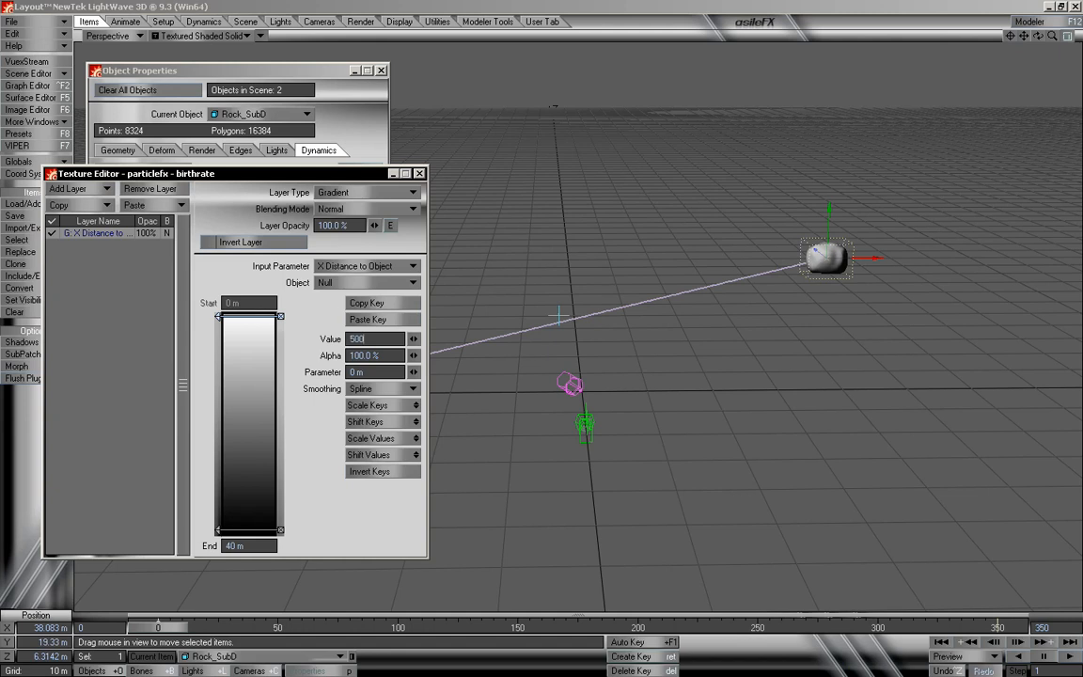
pyautogui.press('Tab')
pyautogui.click(419, 174)
pyautogui.click(363, 174)
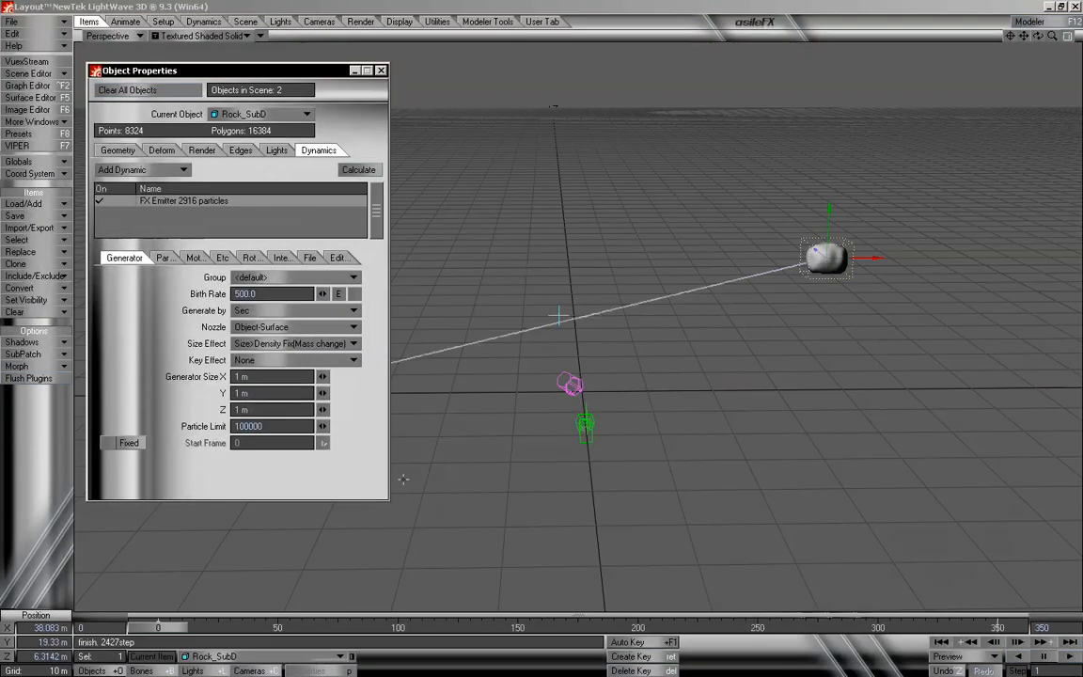
pyautogui.moveTo(167, 625)
pyautogui.mouseDown()
pyautogui.moveTo(1005, 623)
pyautogui.moveTo(158, 625)
pyautogui.mouseUp()
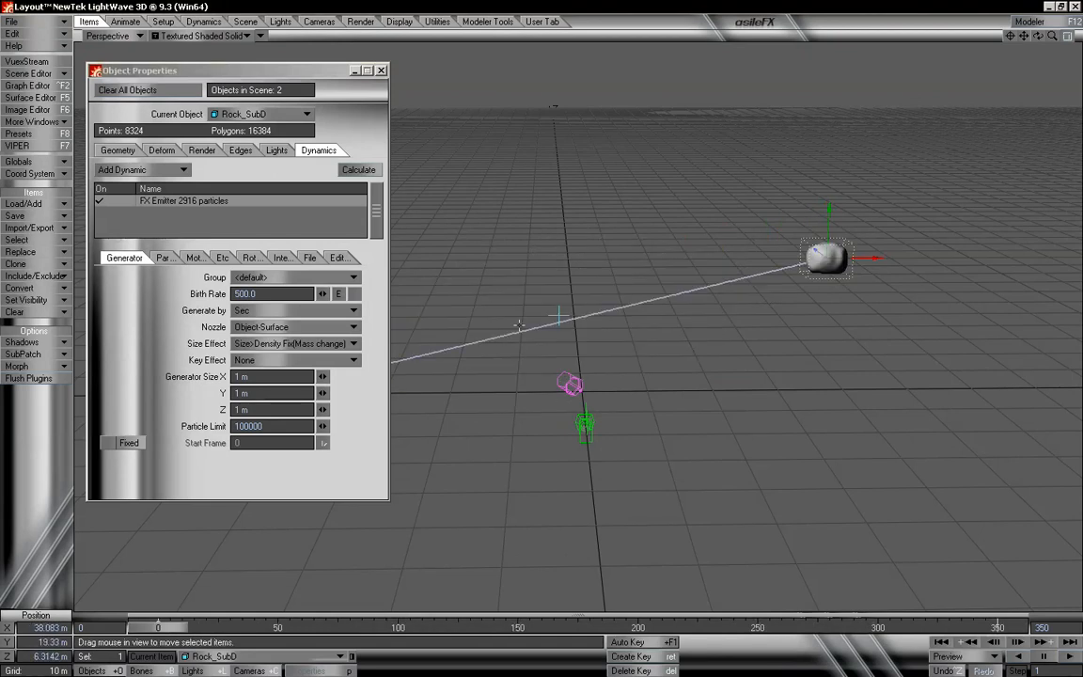
# Set the gradient's start key value to 0 and its end key value to 500
pyautogui.click(353, 295)
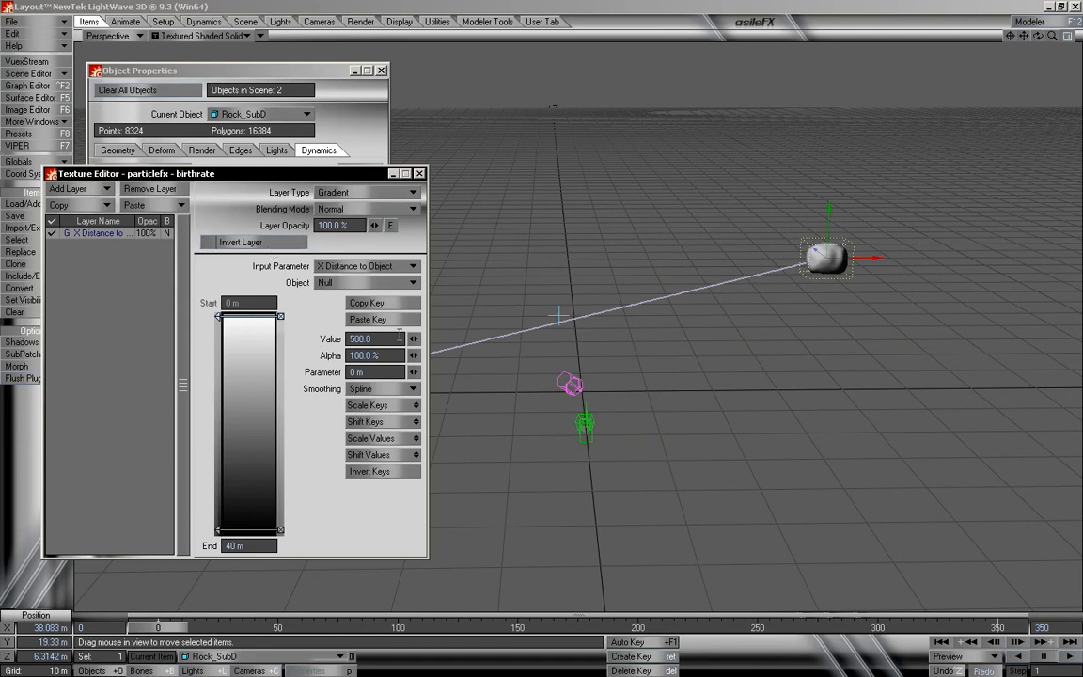
pyautogui.write('0')
pyautogui.press('Tab')
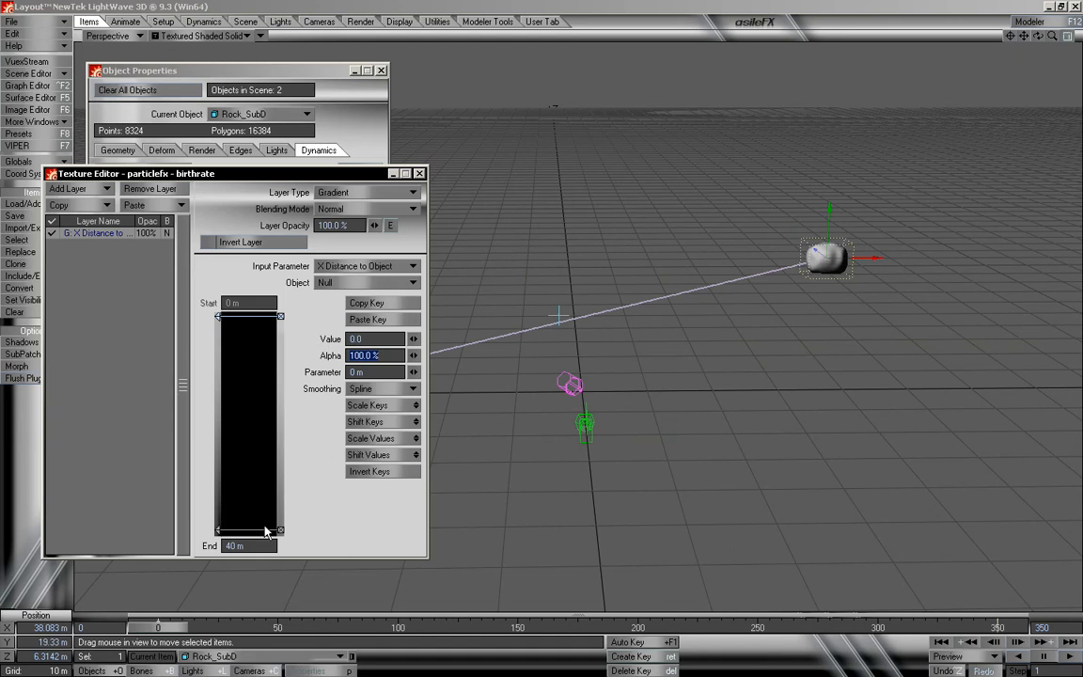
pyautogui.click(266, 530)
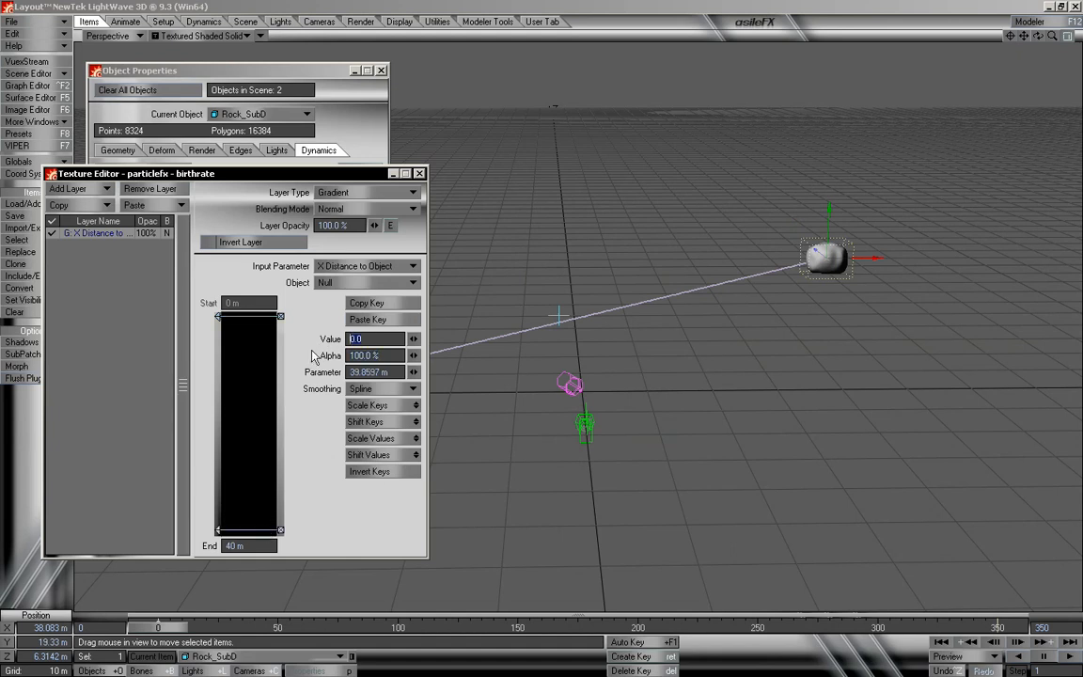
pyautogui.write('500')
pyautogui.press('Return')
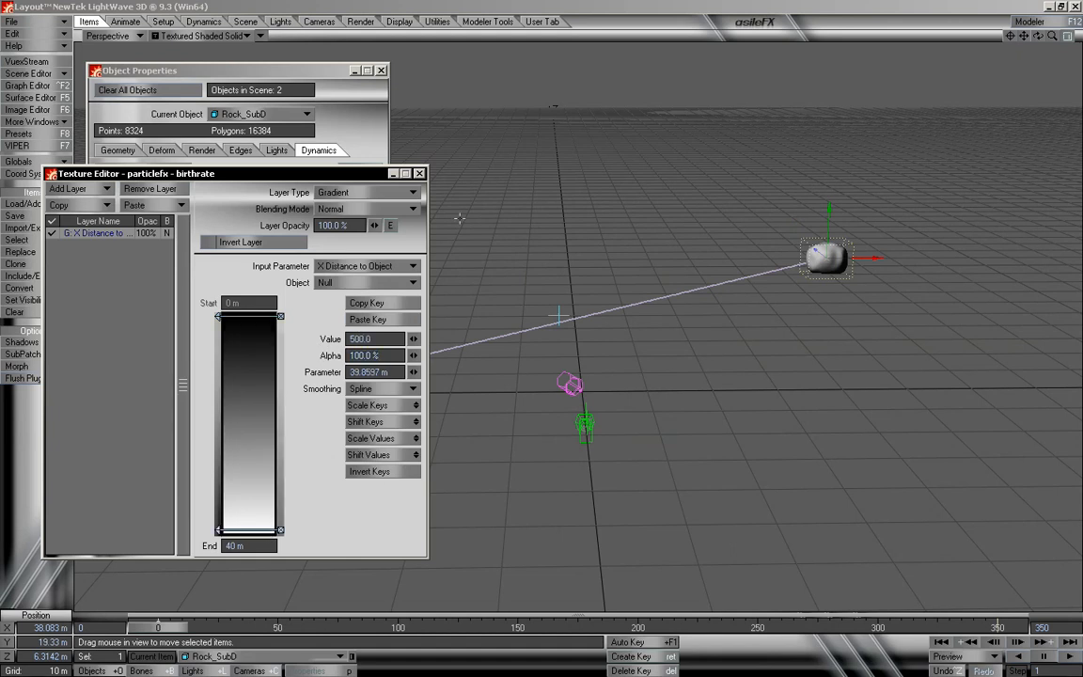
# Recalculate the emitter's particles and scrub through the rock's flight from a closer, angled view to inspect the trail
pyautogui.click(419, 173)
pyautogui.click(357, 170)
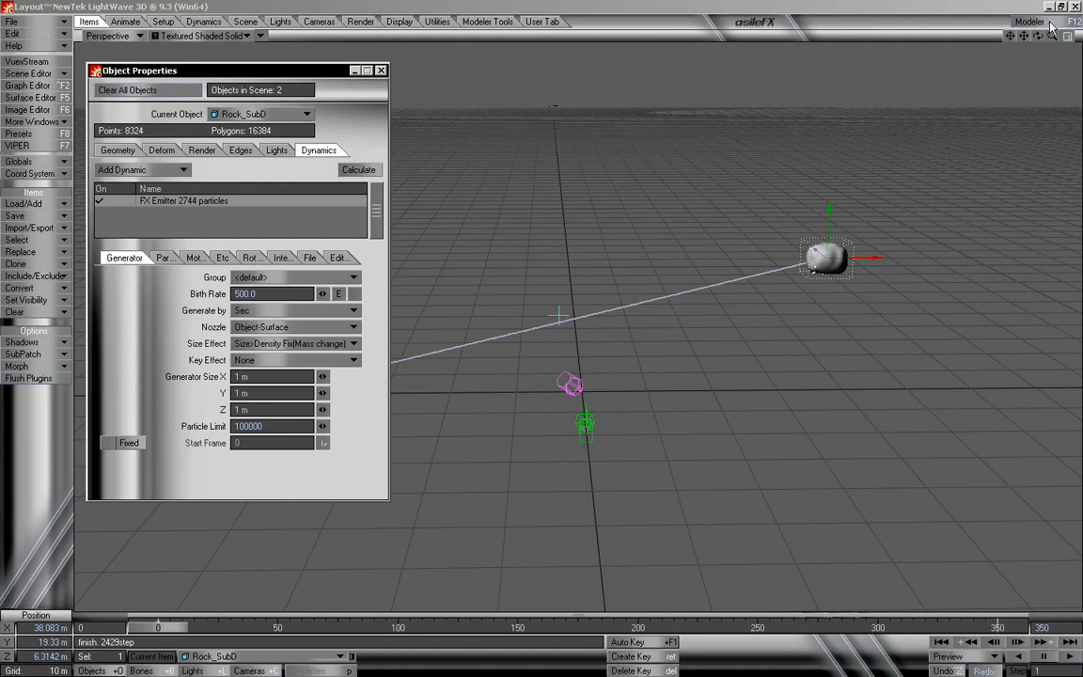
pyautogui.moveTo(1052, 36); pyautogui.dragTo(1030, 36)
pyautogui.keyDown('ctrl'); pyautogui.keyDown('alt'); pyautogui.moveTo(569, 320); pyautogui.dragTo(565, 278); pyautogui.keyUp('alt'); pyautogui.keyUp('ctrl')
pyautogui.moveTo(1038, 36); pyautogui.dragTo(1049, 41)
pyautogui.moveTo(187, 627); pyautogui.dragTo(141, 627)
pyautogui.keyDown('alt'); pyautogui.moveTo(740, 355); pyautogui.dragTo(739, 355); pyautogui.keyUp('alt')
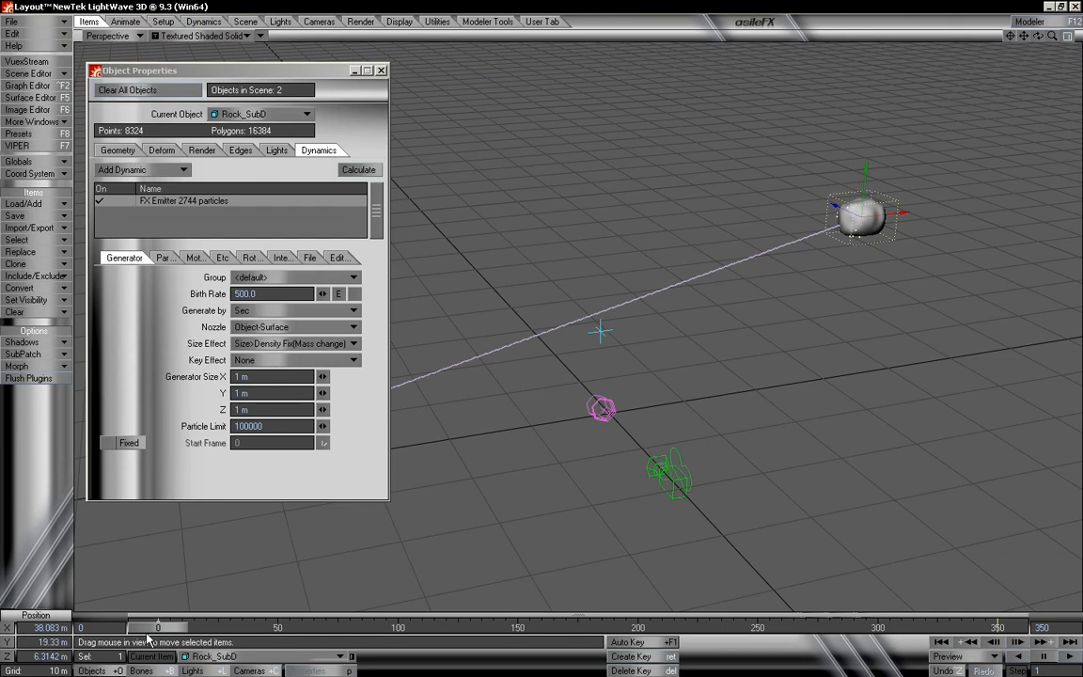
# Open the emitter's birth rate texture and review the input parameters available for the gradient
pyautogui.moveTo(157, 626)
pyautogui.mouseDown()
pyautogui.moveTo(996, 627)
pyautogui.moveTo(151, 627)
pyautogui.mouseUp()
pyautogui.moveTo(150, 626)
pyautogui.mouseDown()
pyautogui.moveTo(897, 627)
pyautogui.moveTo(150, 627)
pyautogui.mouseUp()
pyautogui.moveTo(1038, 38); pyautogui.dragTo(1039, 40)
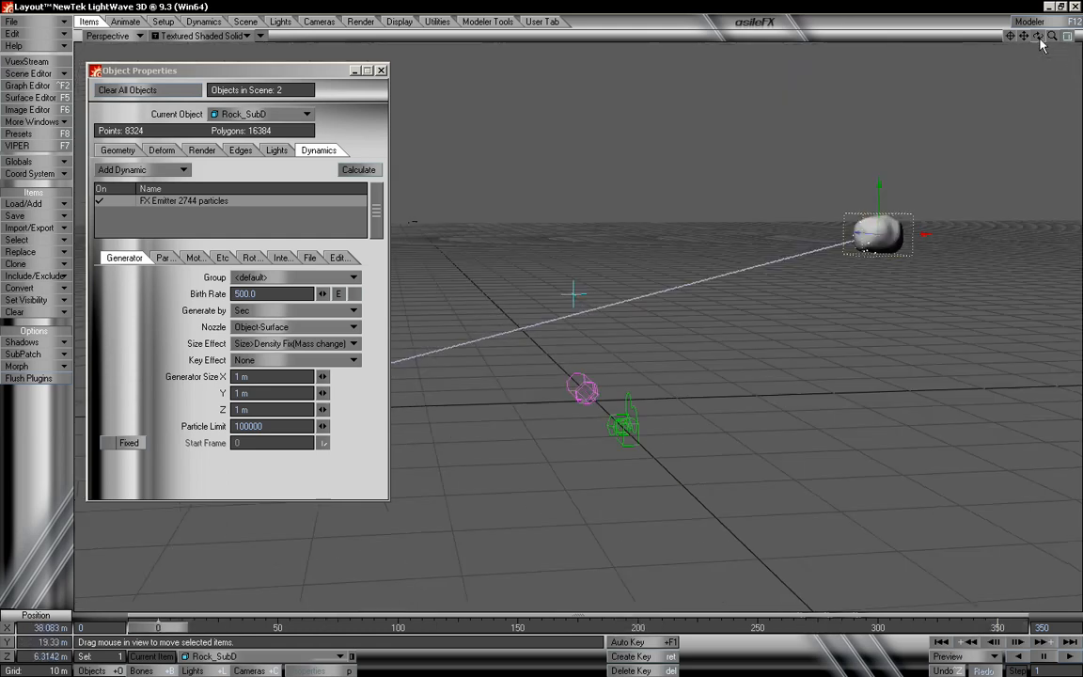
pyautogui.click(354, 294)
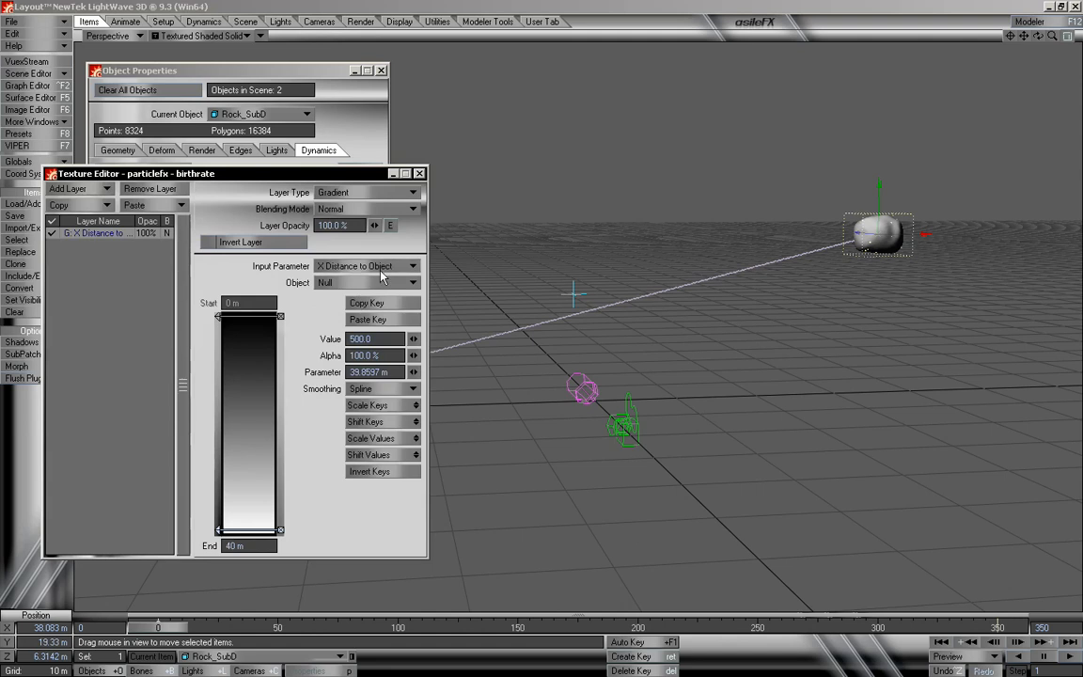
pyautogui.click(389, 268)
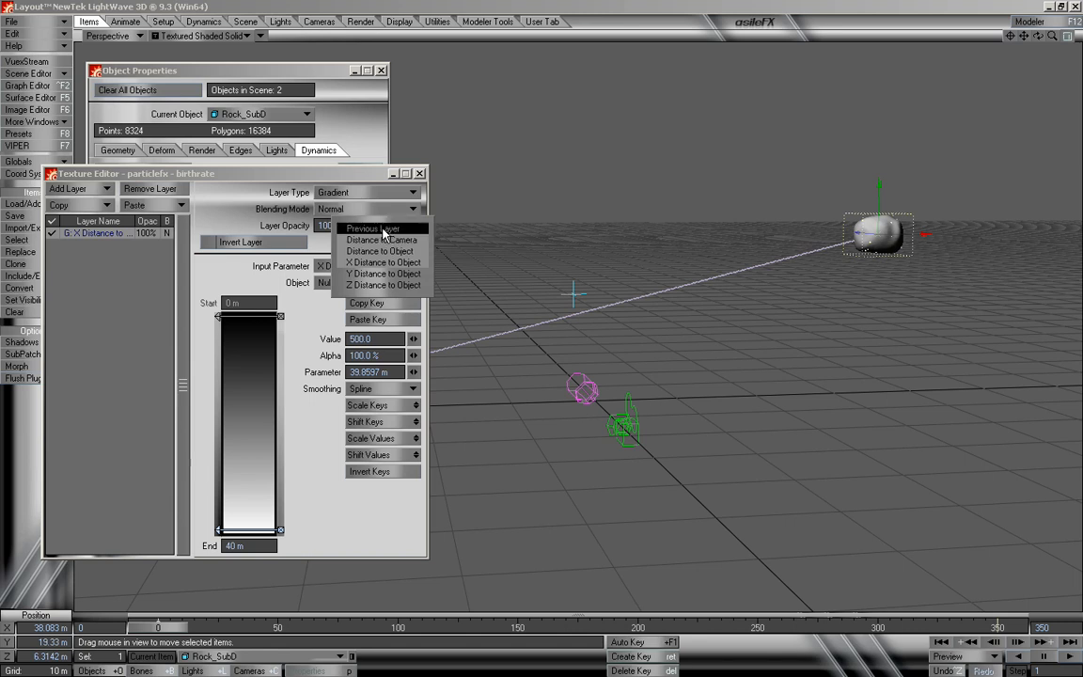
pyautogui.click(241, 273)
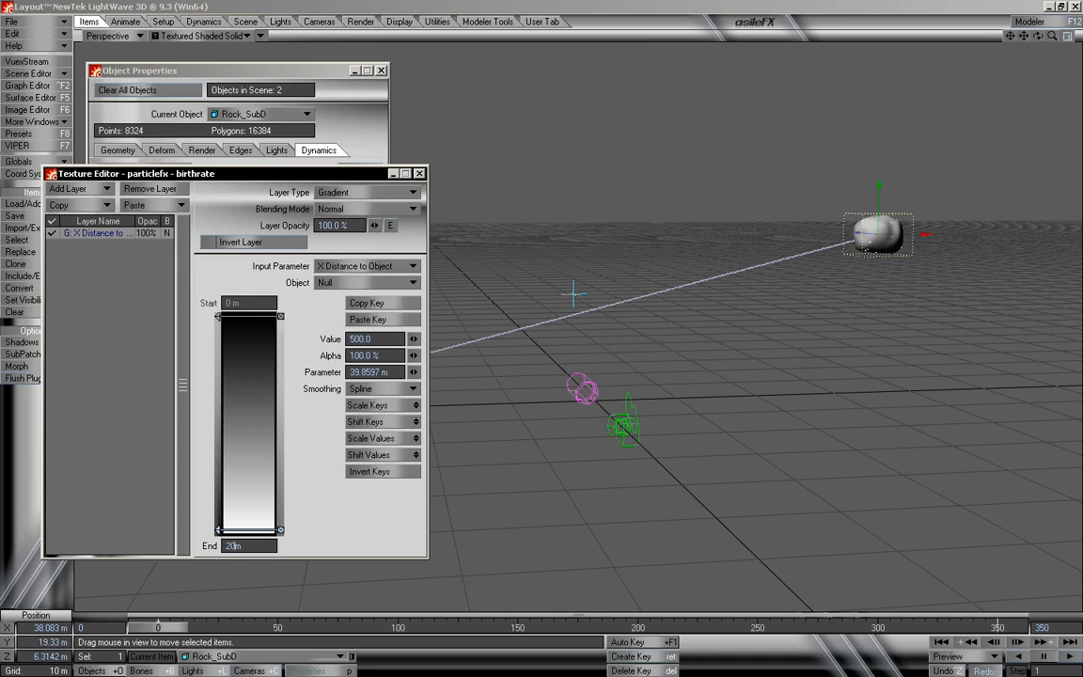
# Try an end distance of 20 m for the birth rate gradient, and set it to 60 m instead
pyautogui.press('Tab')
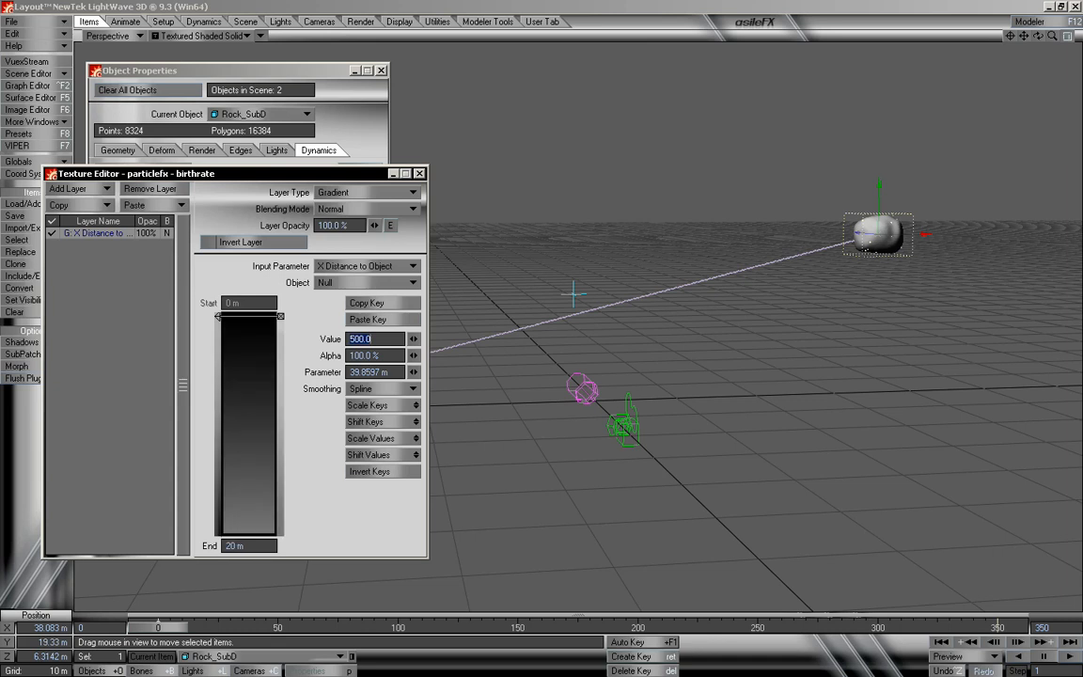
pyautogui.click(263, 545)
pyautogui.write('60')
pyautogui.press('Tab')
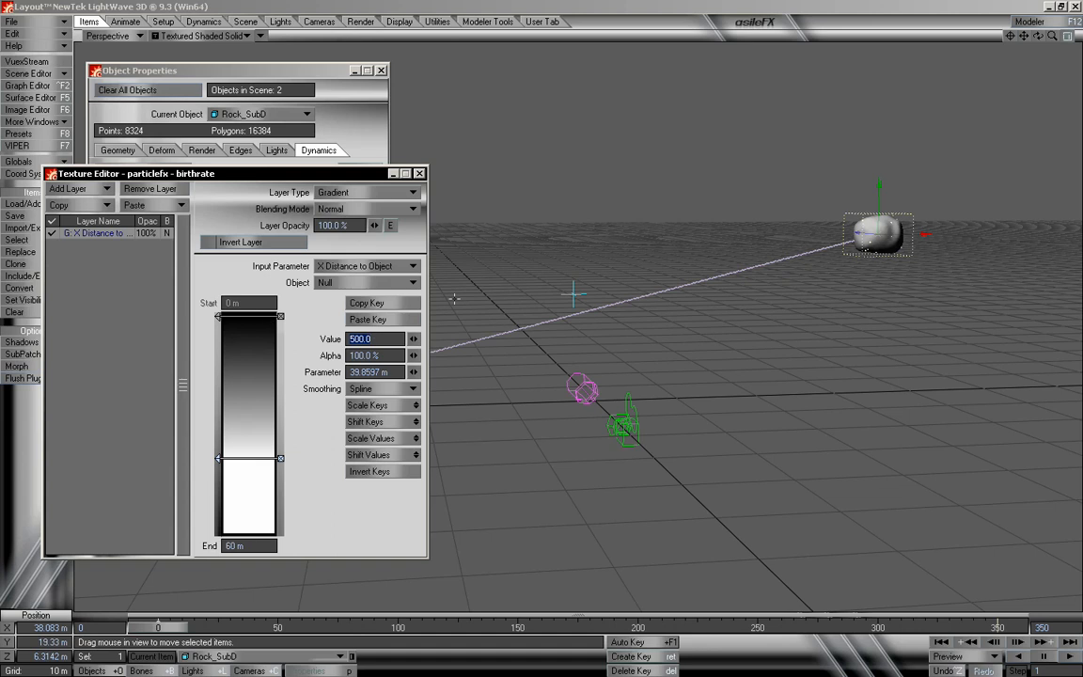
# Add a gradient key at about 33.7 m with a value of 0, and recalculate the emitter to preview the particles
pyautogui.click(257, 438)
pyautogui.moveTo(220, 442); pyautogui.dragTo(220, 435)
pyautogui.moveTo(225, 448); pyautogui.dragTo(227, 444)
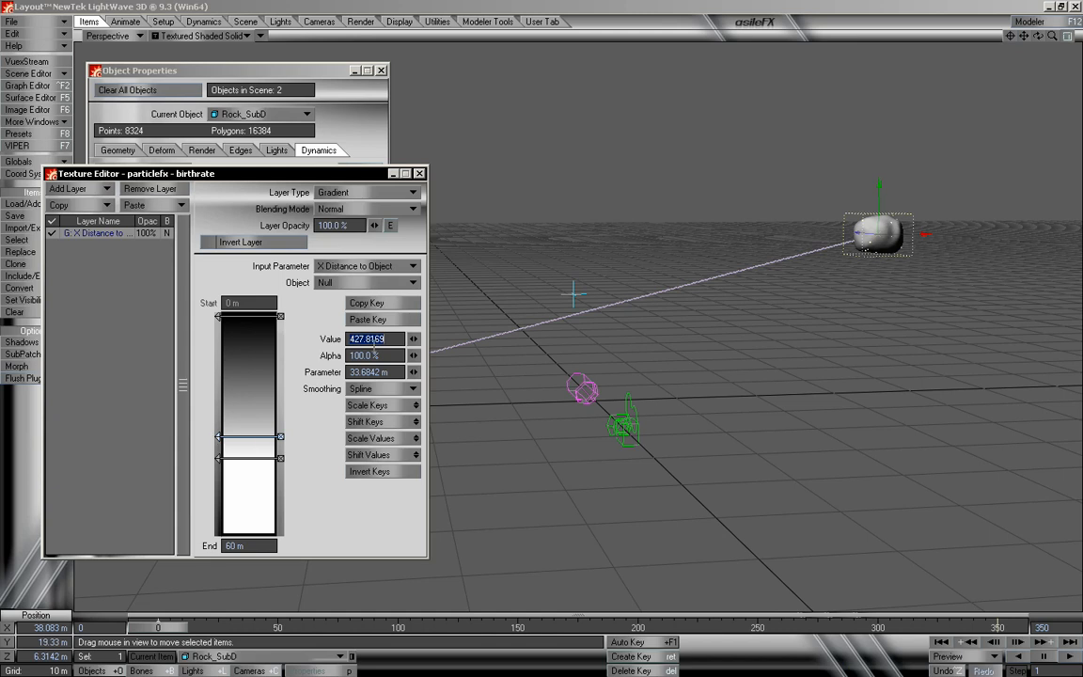
pyautogui.press('Tab')
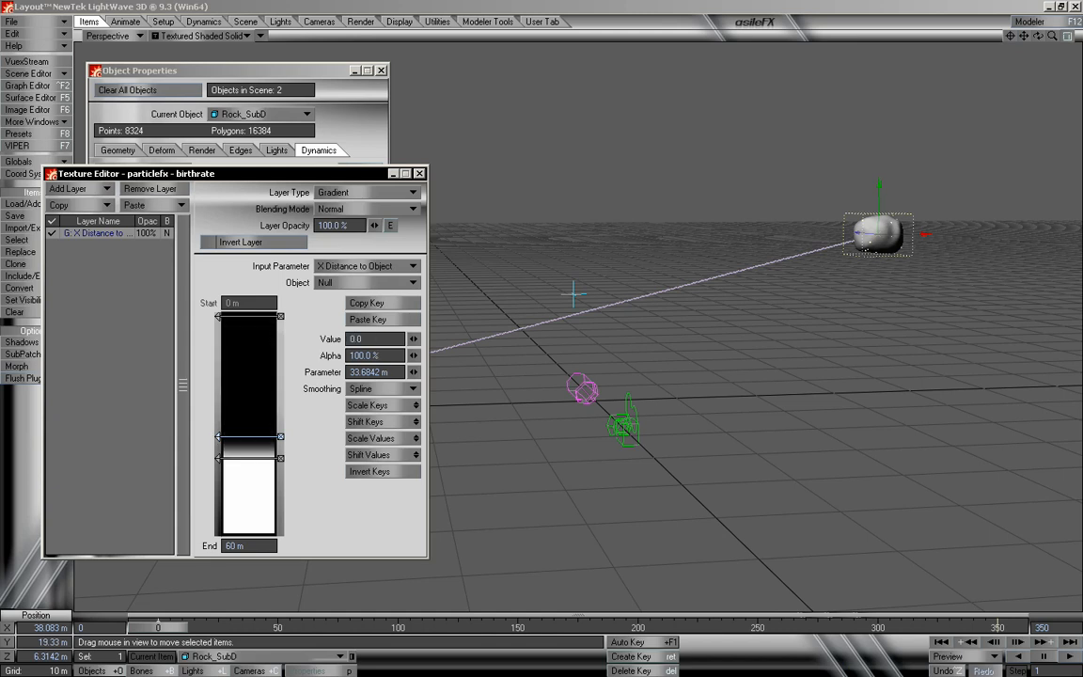
pyautogui.click(419, 173)
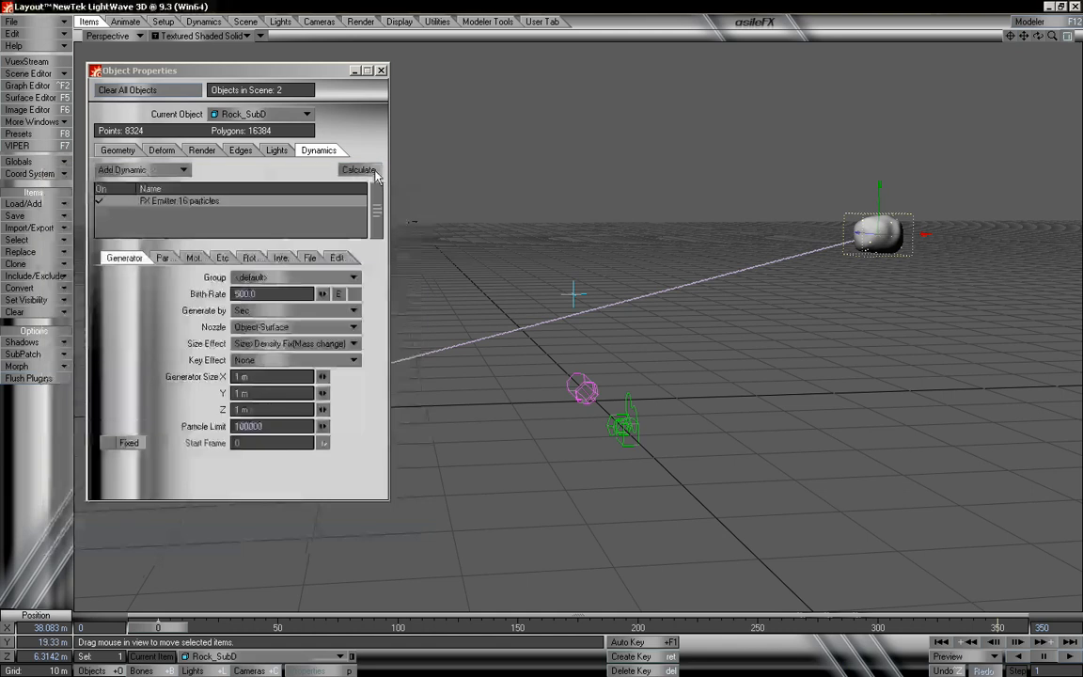
pyautogui.click(366, 173)
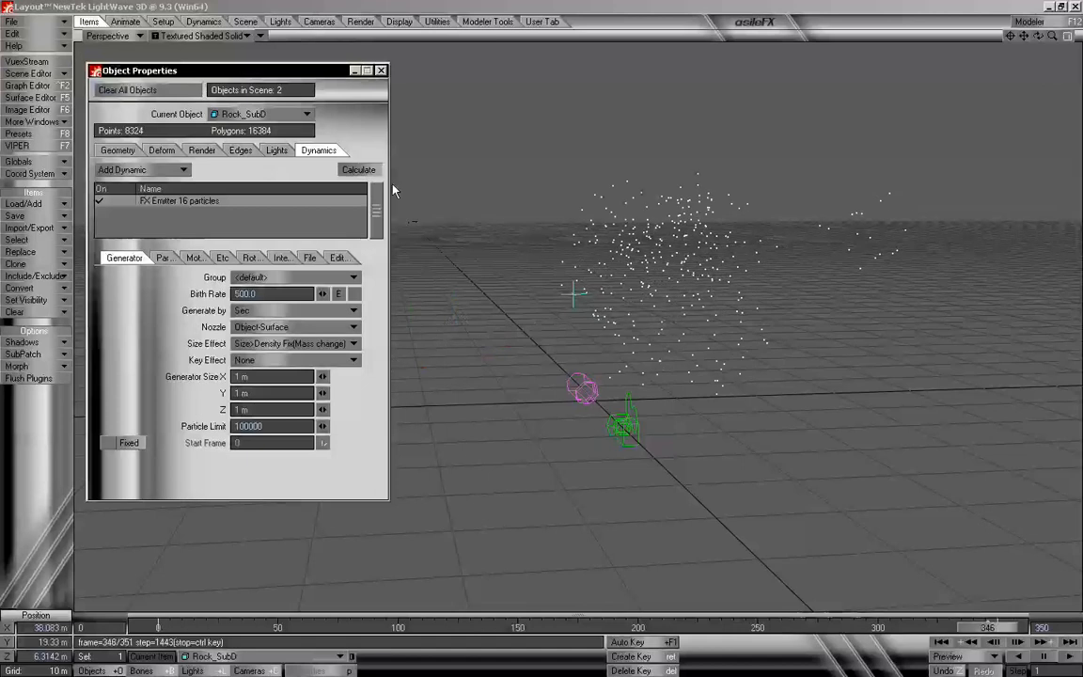
pyautogui.moveTo(184, 630); pyautogui.dragTo(157, 628)
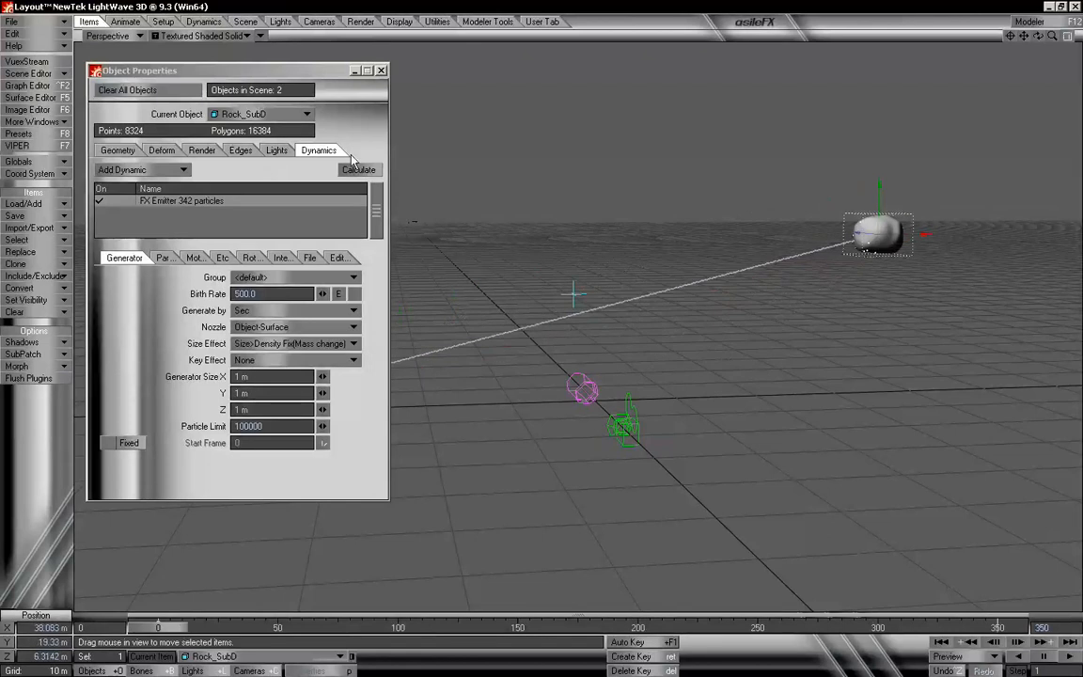
# Reshape the birth rate gradient with 500 at the 0 m key and 0 at the keys at about 10.1 m and 39.9 m
pyautogui.click(338, 293)
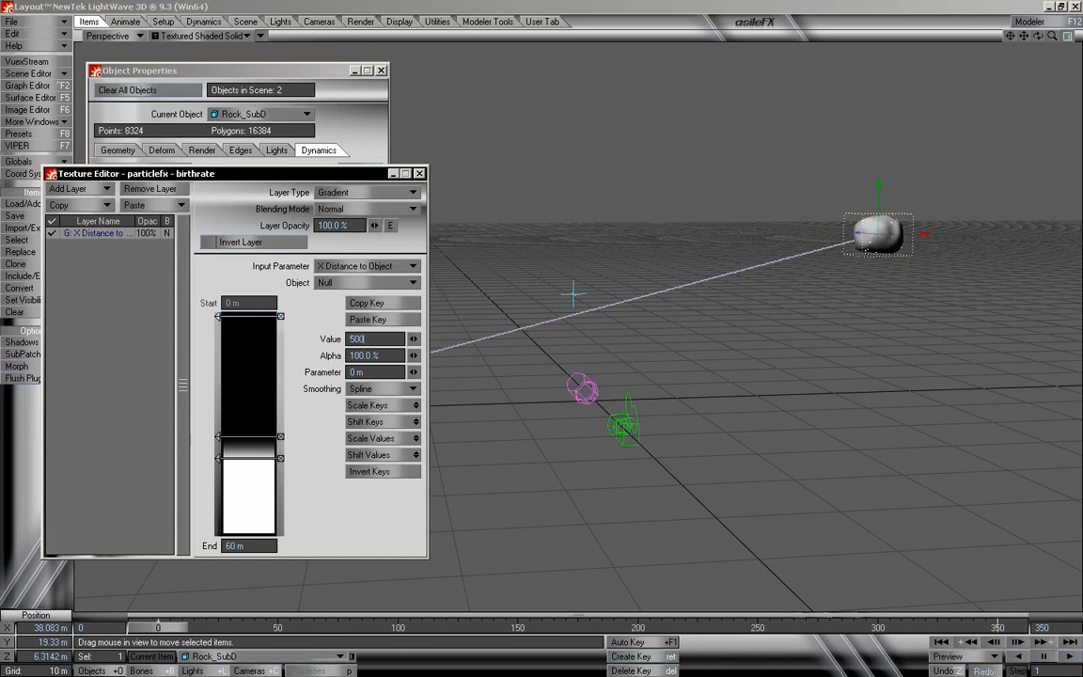
pyautogui.press('Tab')
pyautogui.click(260, 440)
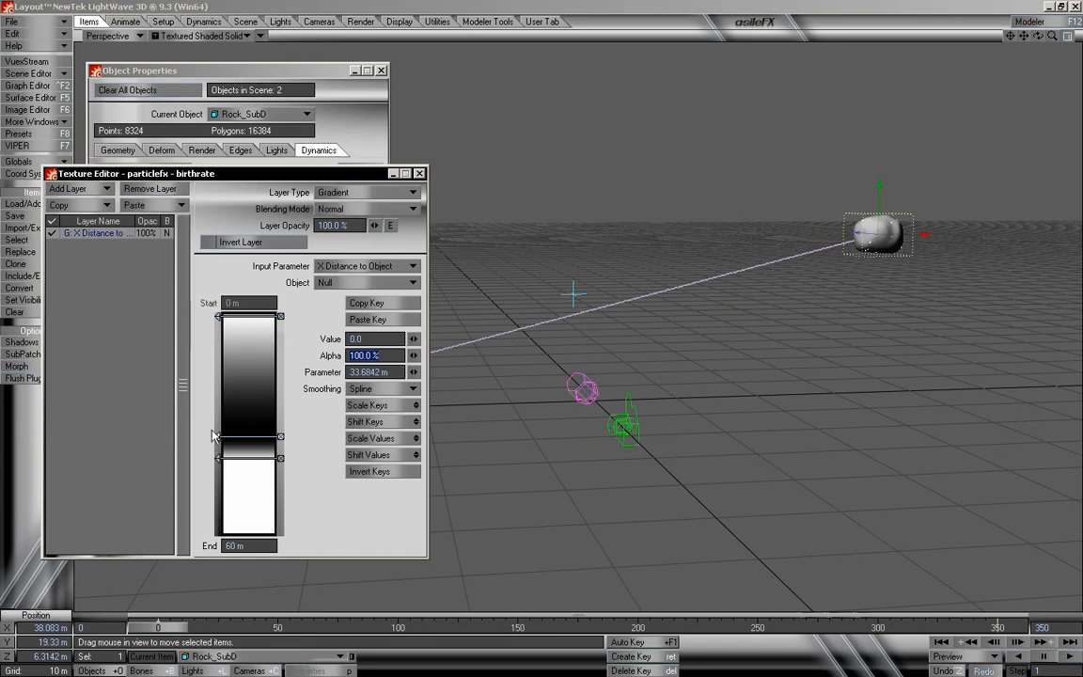
pyautogui.moveTo(217, 437); pyautogui.dragTo(217, 335)
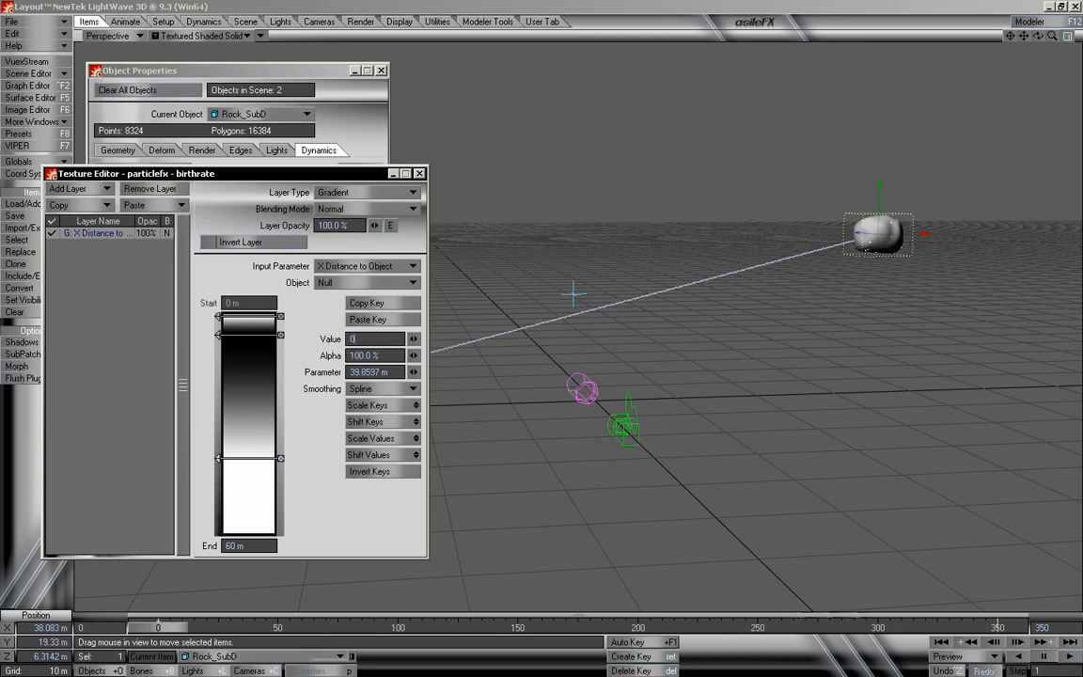
pyautogui.press('Tab')
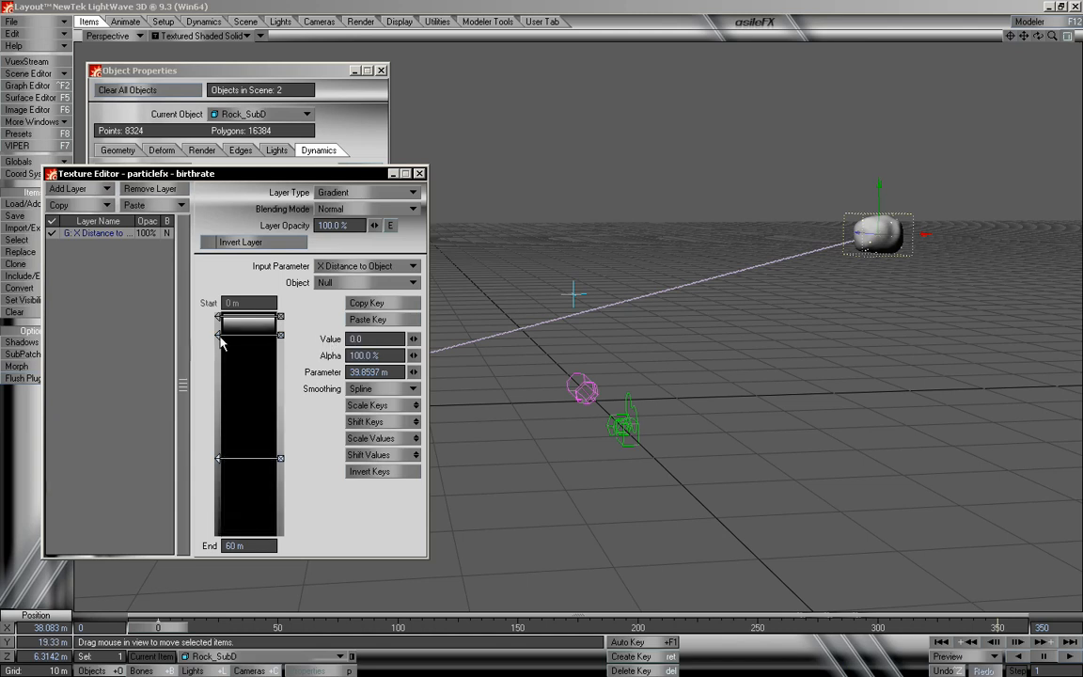
pyautogui.click(419, 173)
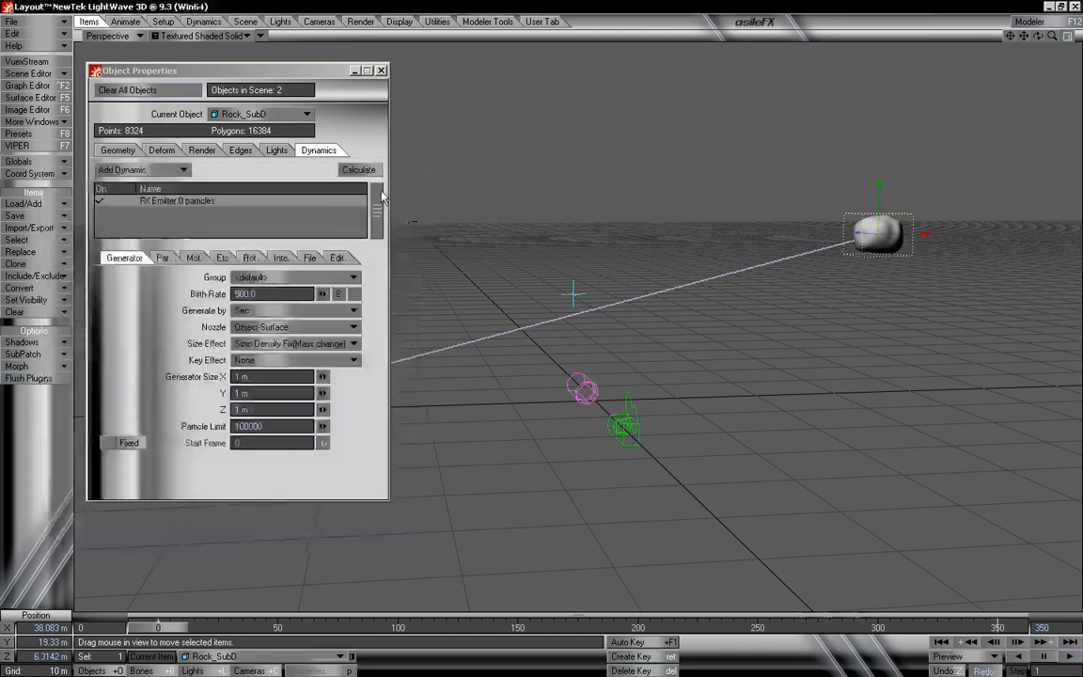
# Recalculate the emitter's particles and scrub through the rock's flight to check where they are emitted
pyautogui.click(351, 170)
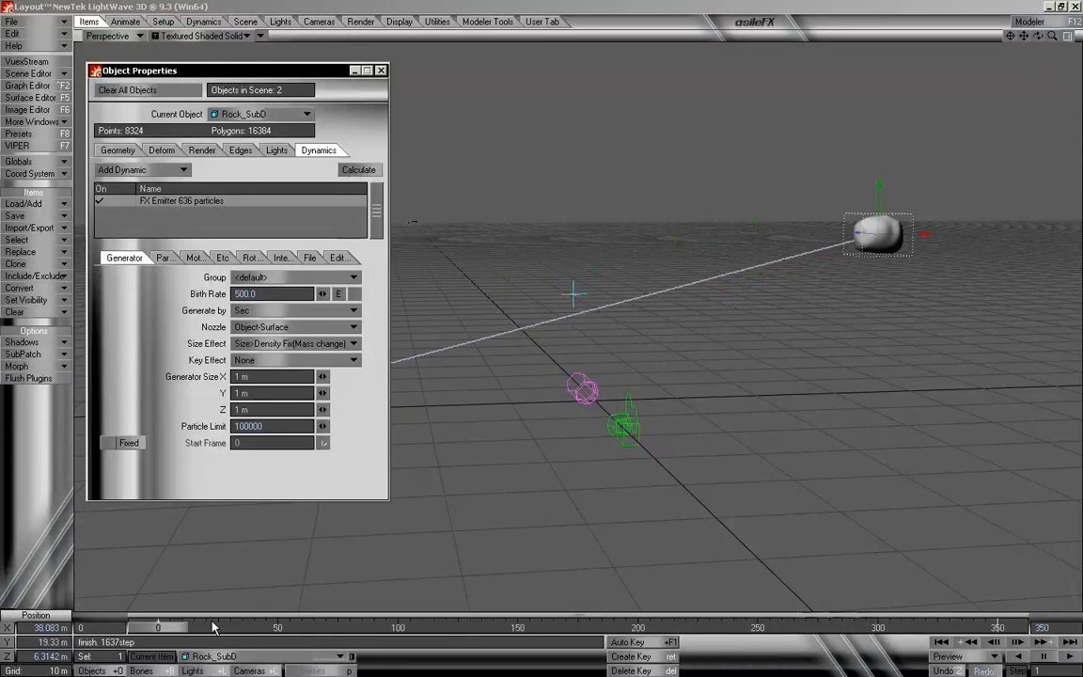
pyautogui.moveTo(185, 626); pyautogui.dragTo(947, 627)
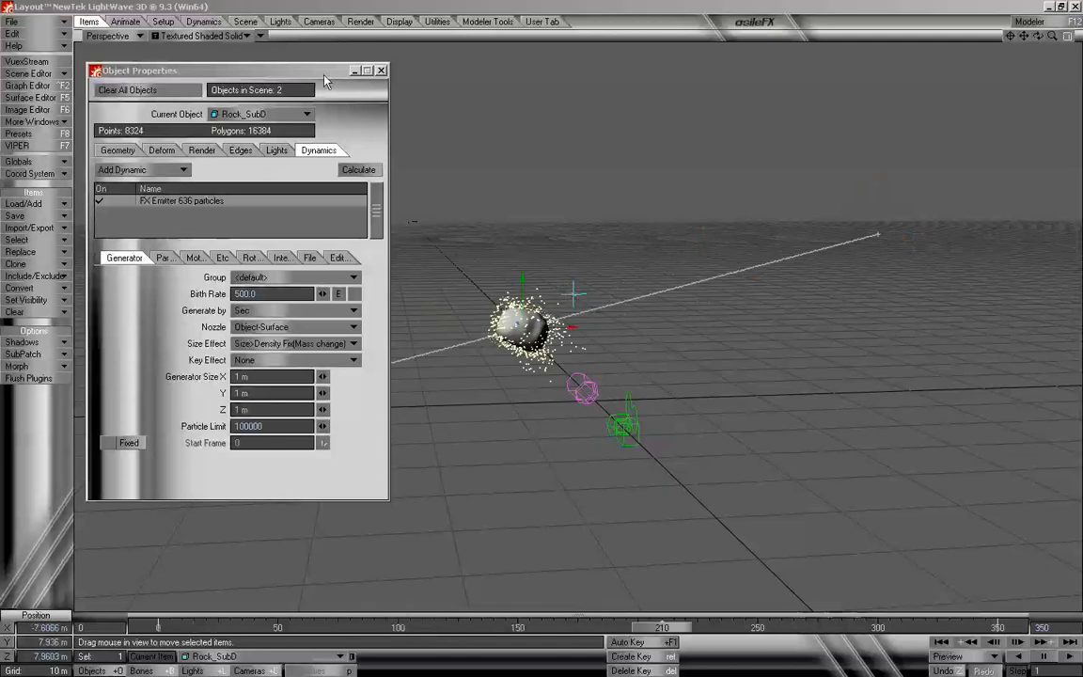
pyautogui.click(320, 75)
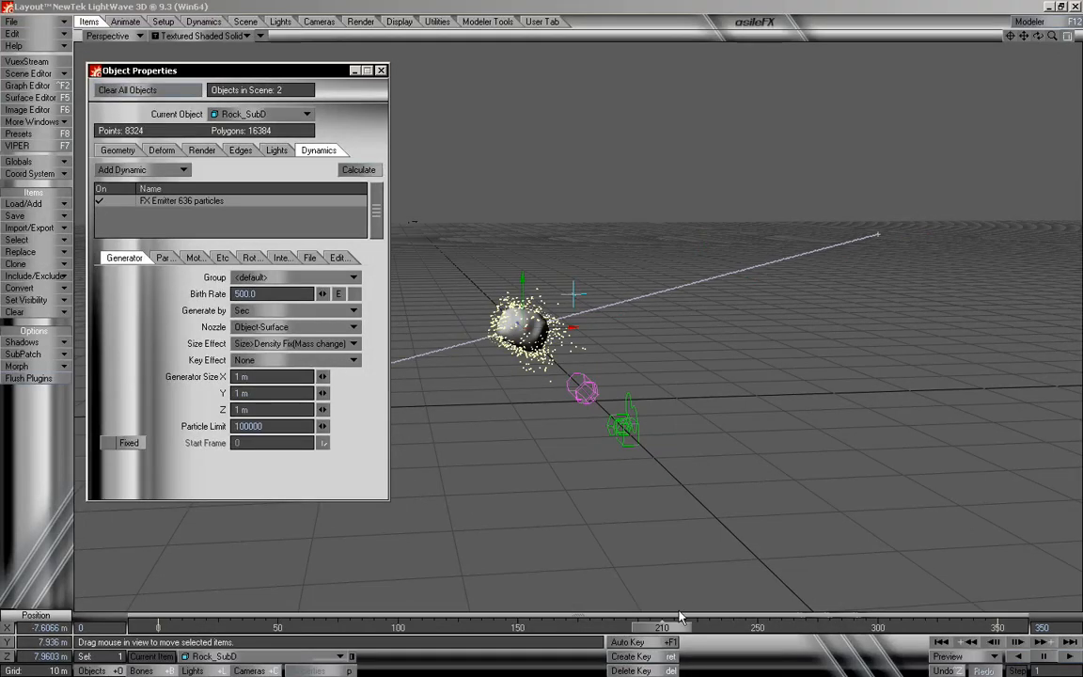
pyautogui.moveTo(675, 626); pyautogui.dragTo(155, 626)
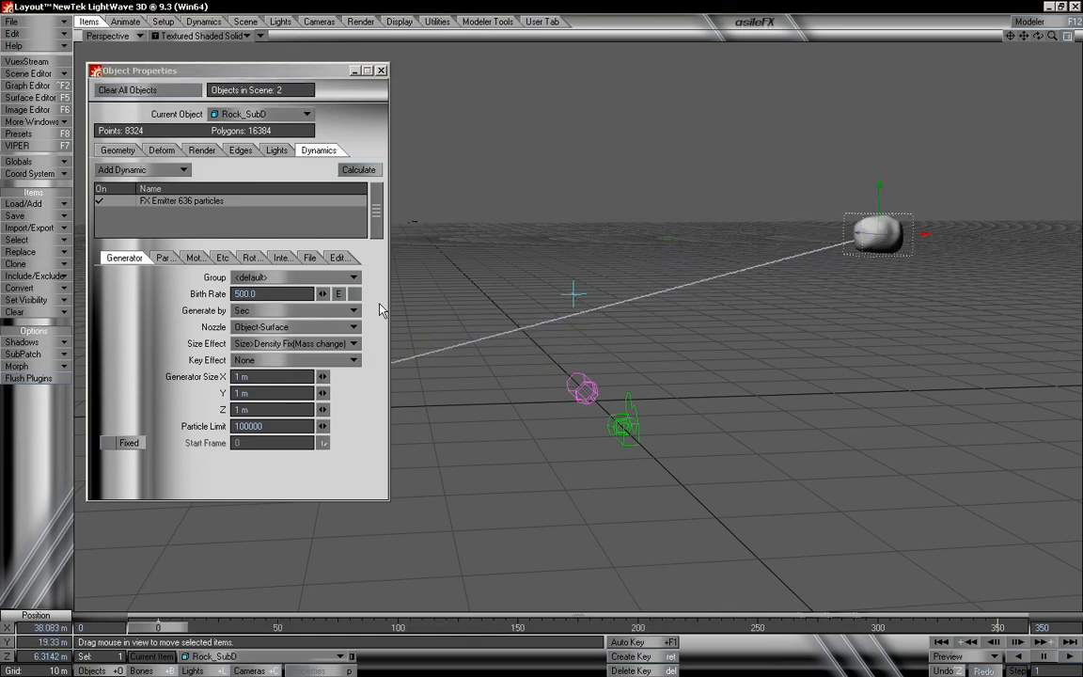
# Remove the gradient texture from the emitter's birth rate and delete the null from the scene
pyautogui.click(355, 293)
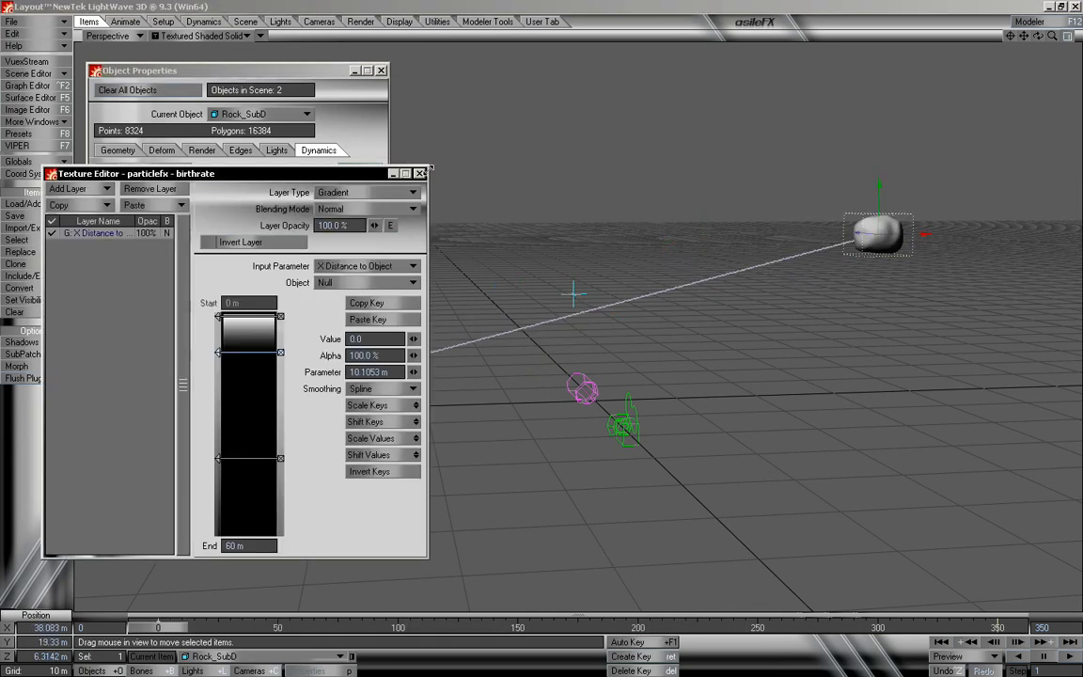
pyautogui.click(420, 174)
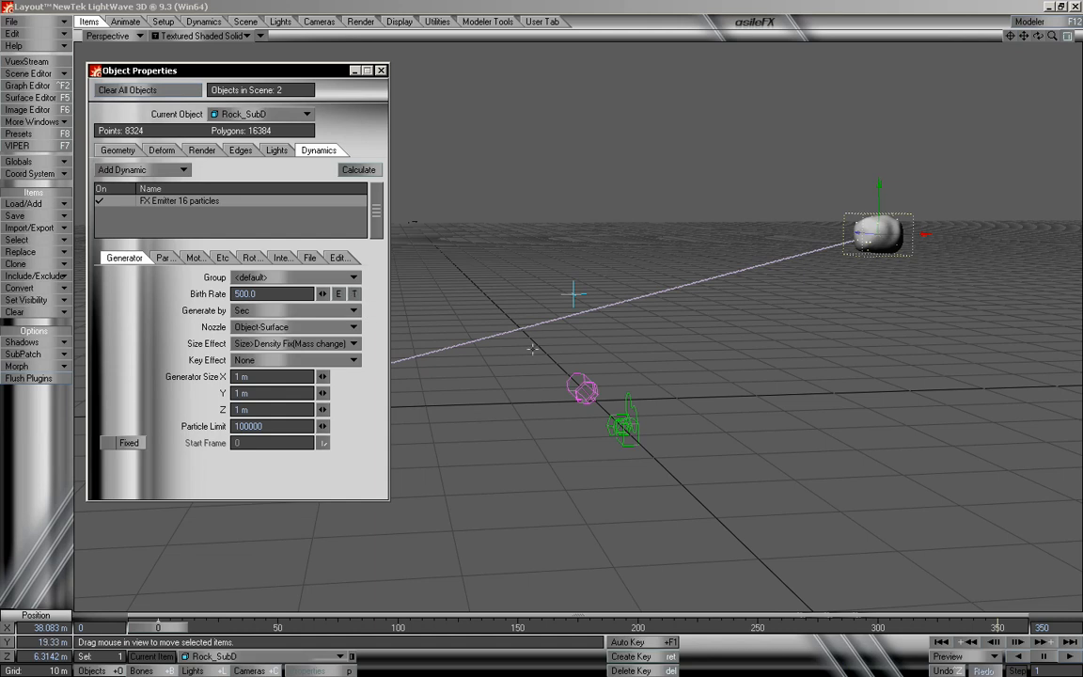
pyautogui.click(579, 287)
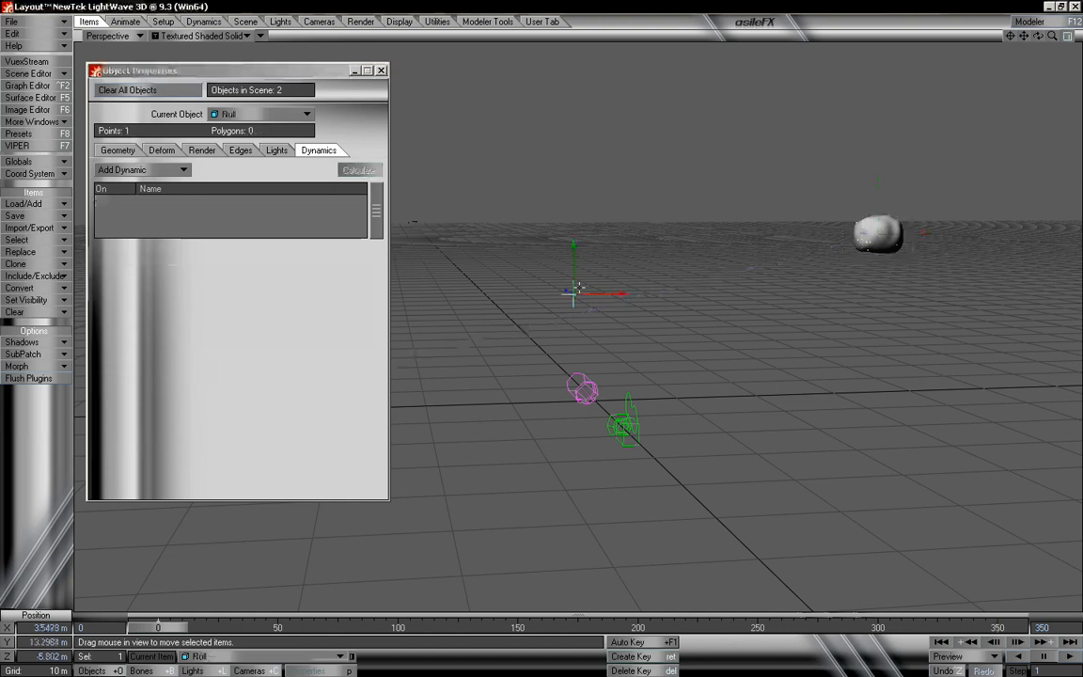
pyautogui.press('-')
pyautogui.press('Return')
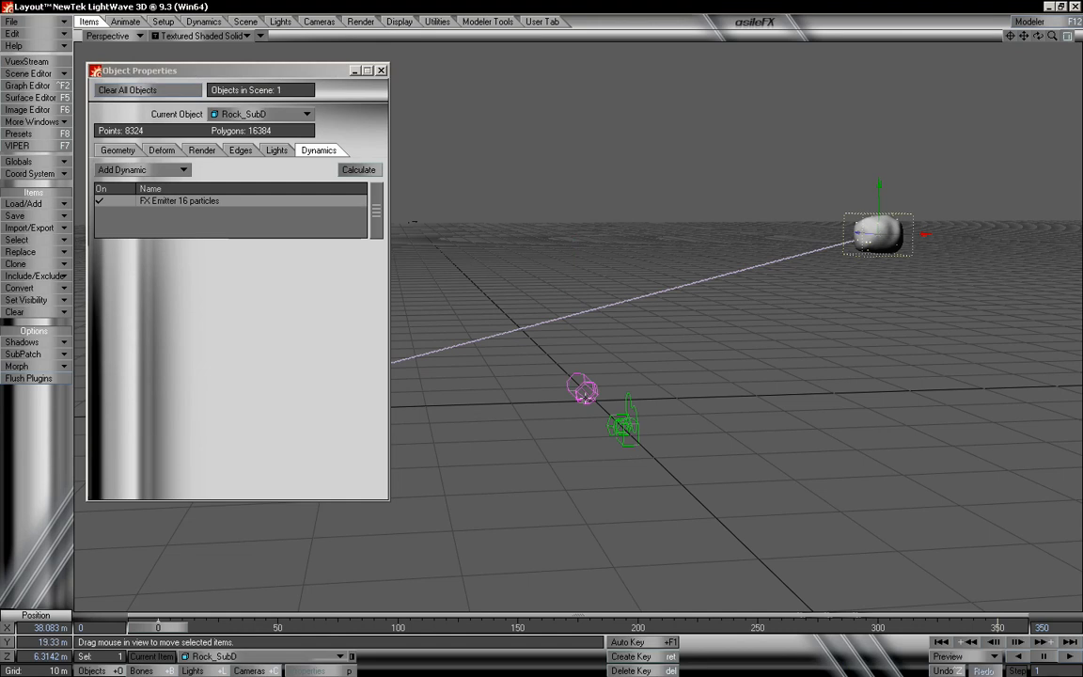
# Give the Rock_SubD emitter a fixed start frame of 180, and recalculate the particles to preview the delayed emission
pyautogui.doubleClick(303, 199)
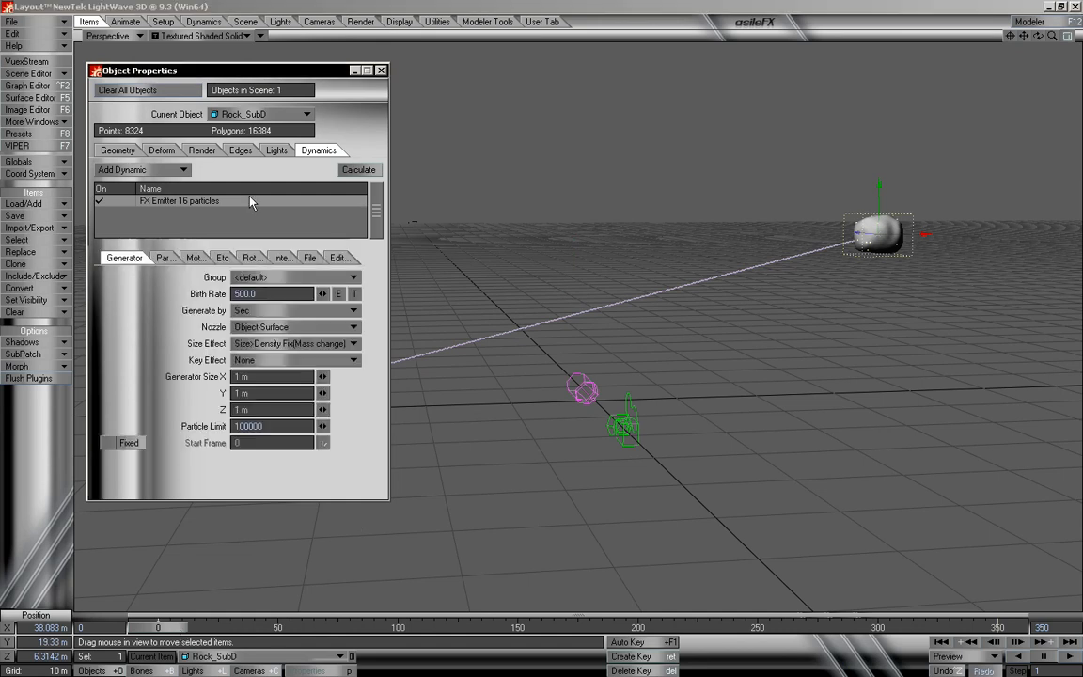
pyautogui.moveTo(170, 625)
pyautogui.mouseDown()
pyautogui.moveTo(625, 626)
pyautogui.moveTo(170, 626)
pyautogui.mouseUp()
pyautogui.click(132, 443)
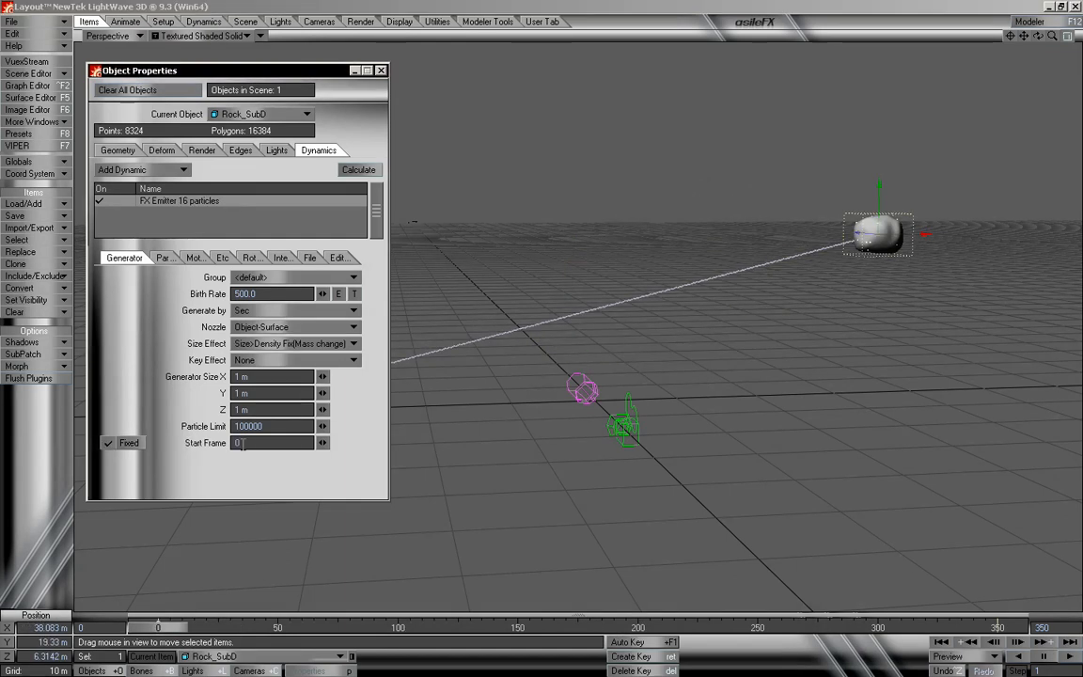
pyautogui.write('180')
pyautogui.click(357, 172)
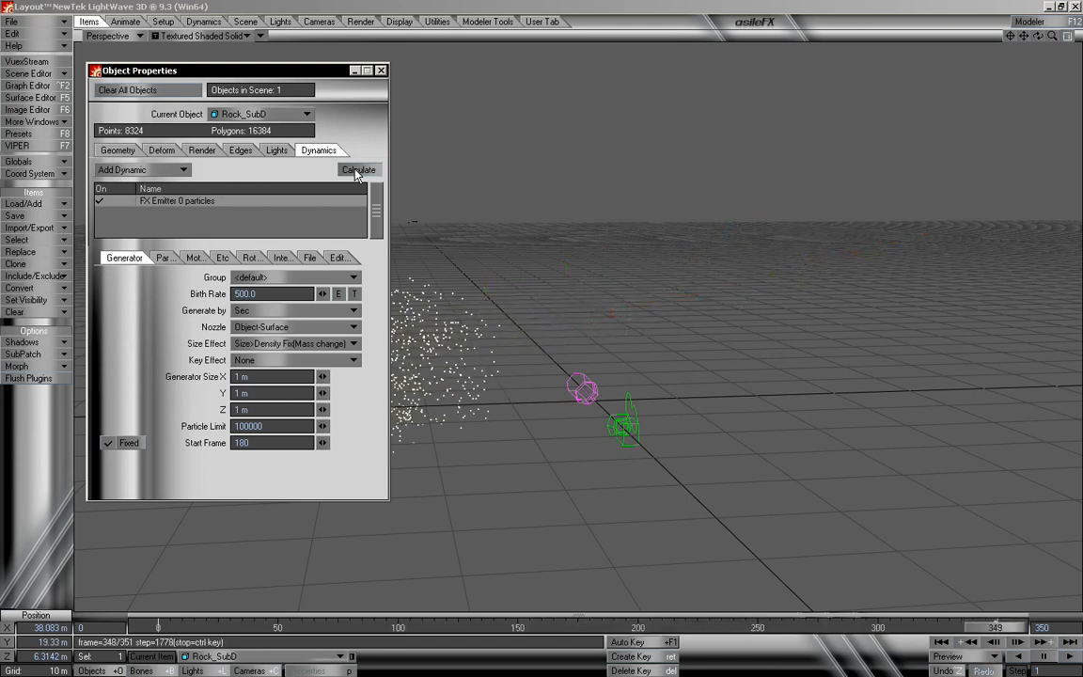
pyautogui.moveTo(158, 628)
pyautogui.mouseDown()
pyautogui.moveTo(937, 628)
pyautogui.moveTo(159, 630)
pyautogui.mouseUp()
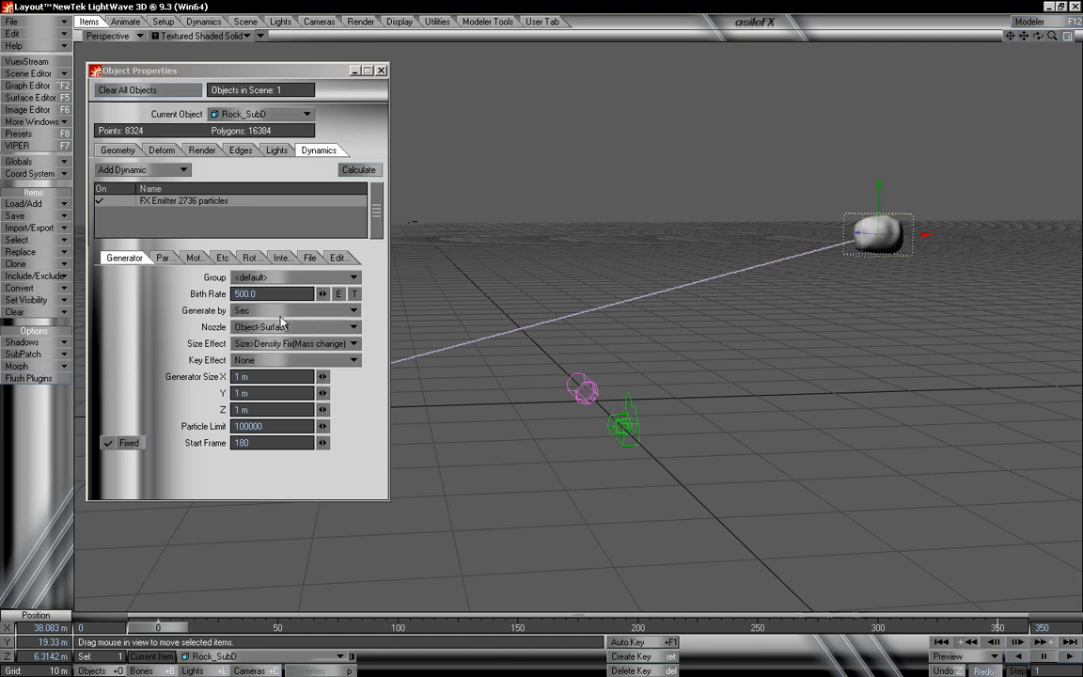
# Reset the emitter's start frame to 0, turn off the Fixed option and close the object properties
pyautogui.click(276, 443)
pyautogui.write('0')
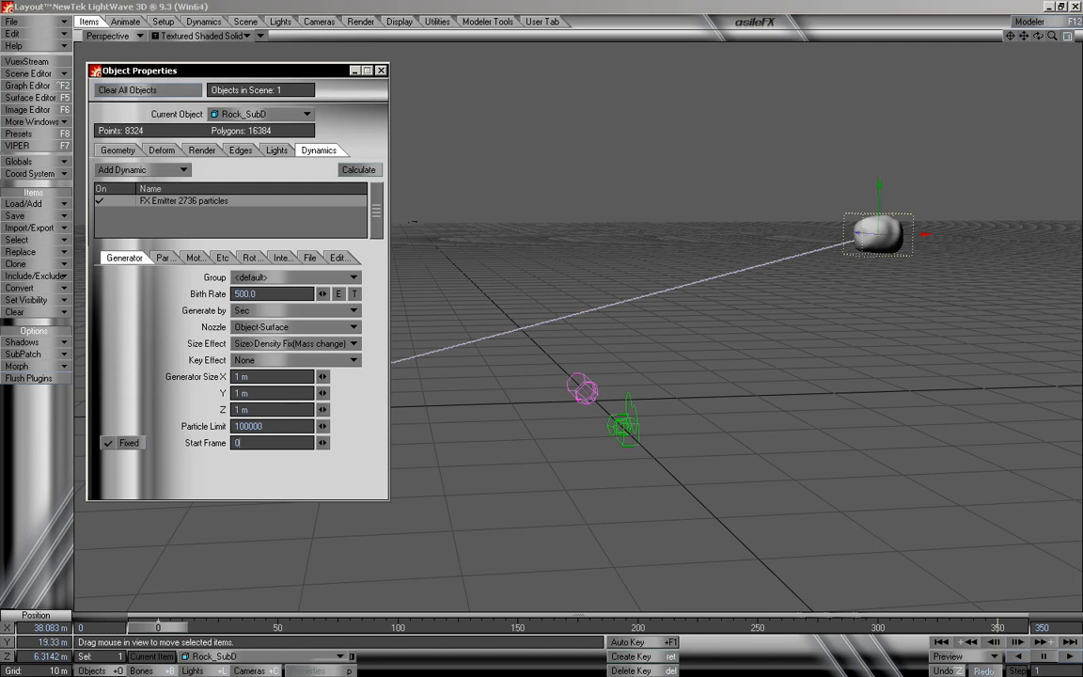
pyautogui.click(144, 442)
pyautogui.click(380, 71)
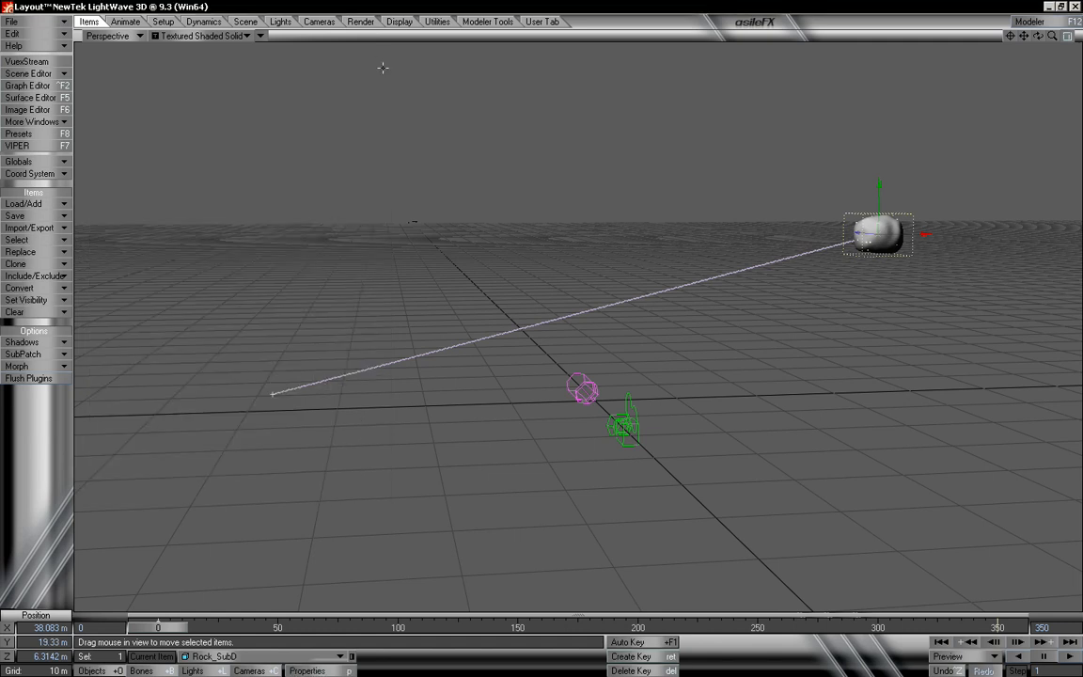
# Switch to Modeler, turn the rock's subdivision surface into plain faceted polygons, and return to Layout to view it closer
pyautogui.click(1025, 22)
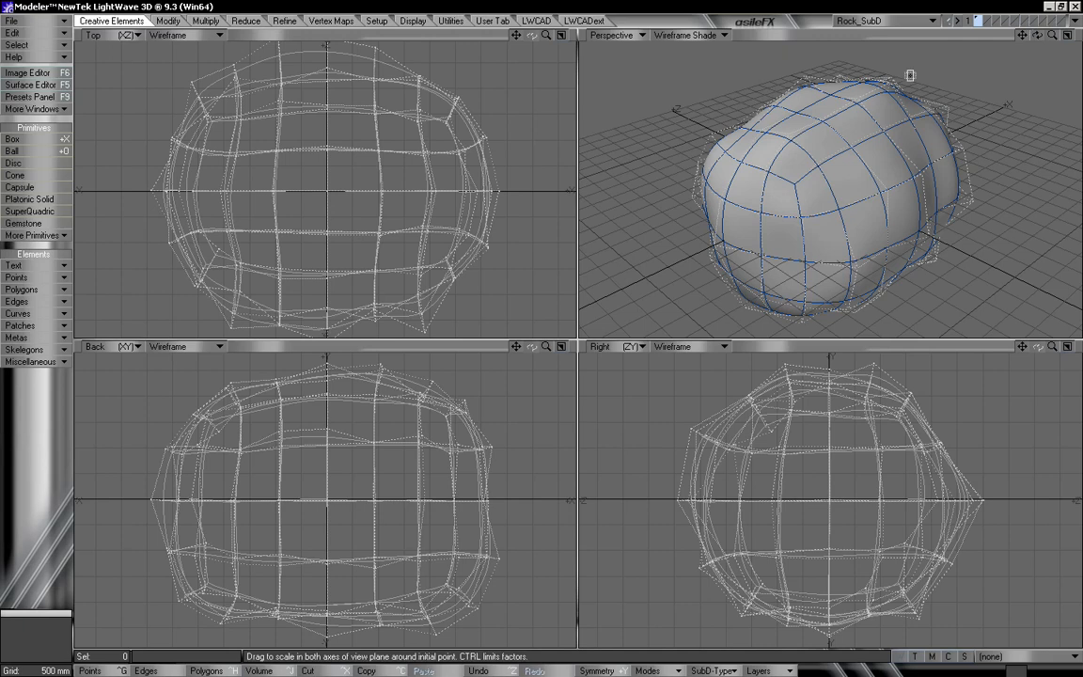
pyautogui.press('Tab')
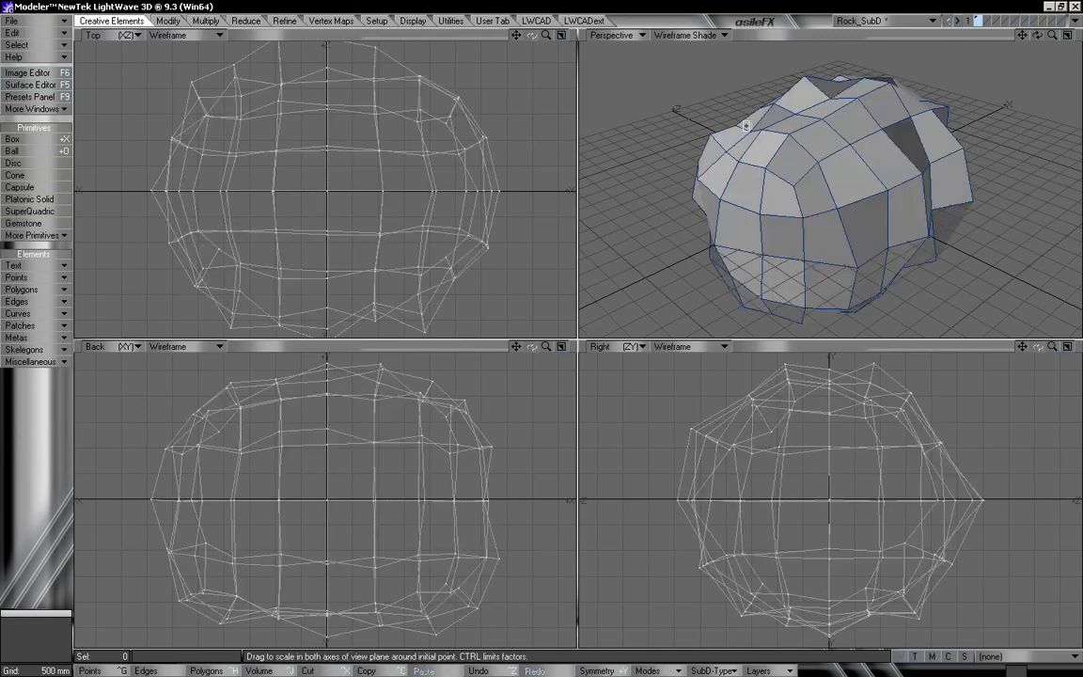
pyautogui.keyDown('alt'); pyautogui.moveTo(917, 137); pyautogui.dragTo(887, 213); pyautogui.keyUp('alt')
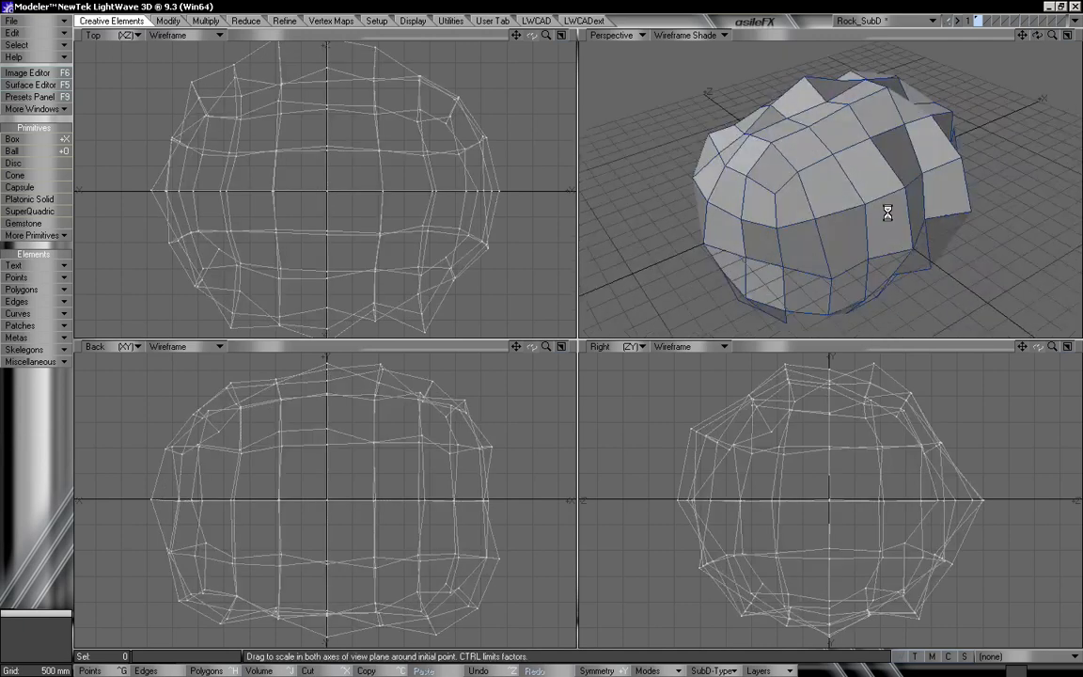
pyautogui.click(1075, 20)
pyautogui.click(1057, 23)
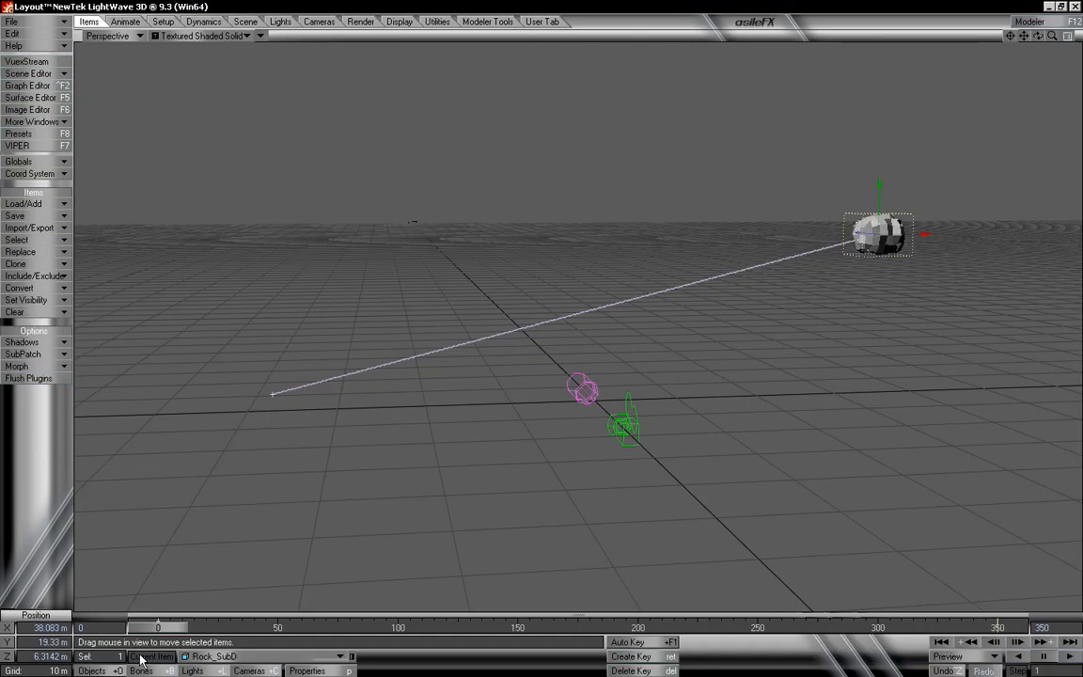
pyautogui.moveTo(157, 632)
pyautogui.mouseDown()
pyautogui.moveTo(611, 631)
pyautogui.moveTo(157, 632)
pyautogui.mouseUp()
pyautogui.moveTo(1053, 38); pyautogui.dragTo(932, 42)
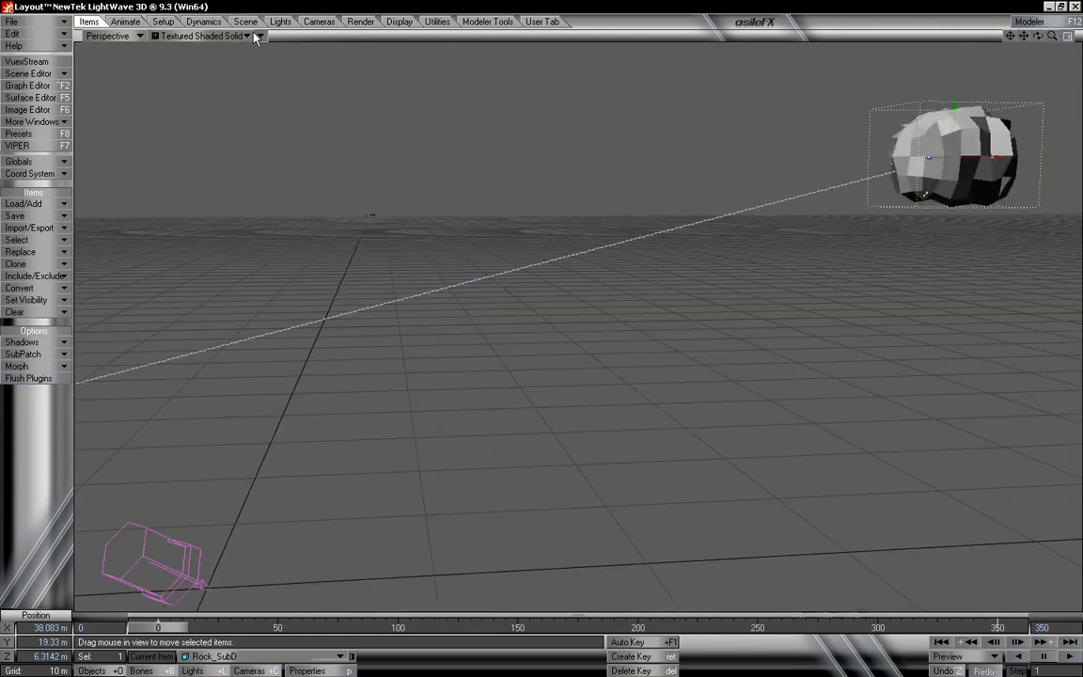
# Display the perspective view in wireframe and open the FX Emitter settings of the Rock_SubD object, keeping the rock in sight
pyautogui.click(207, 35)
pyautogui.click(234, 47)
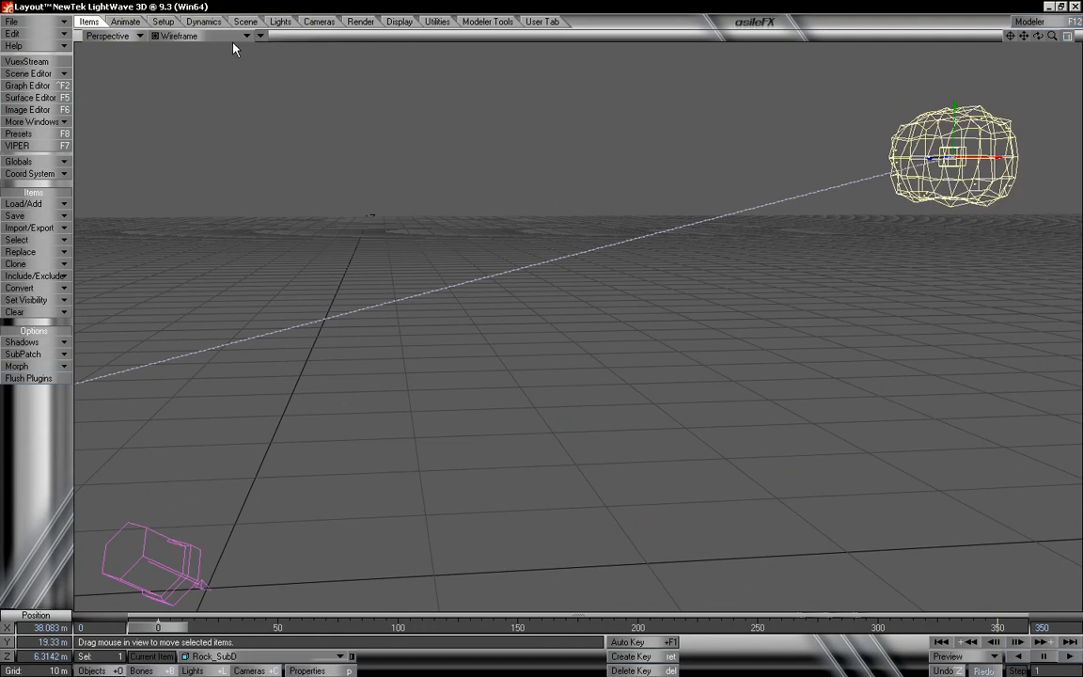
pyautogui.moveTo(174, 628)
pyautogui.mouseDown()
pyautogui.moveTo(655, 628)
pyautogui.moveTo(158, 629)
pyautogui.mouseUp()
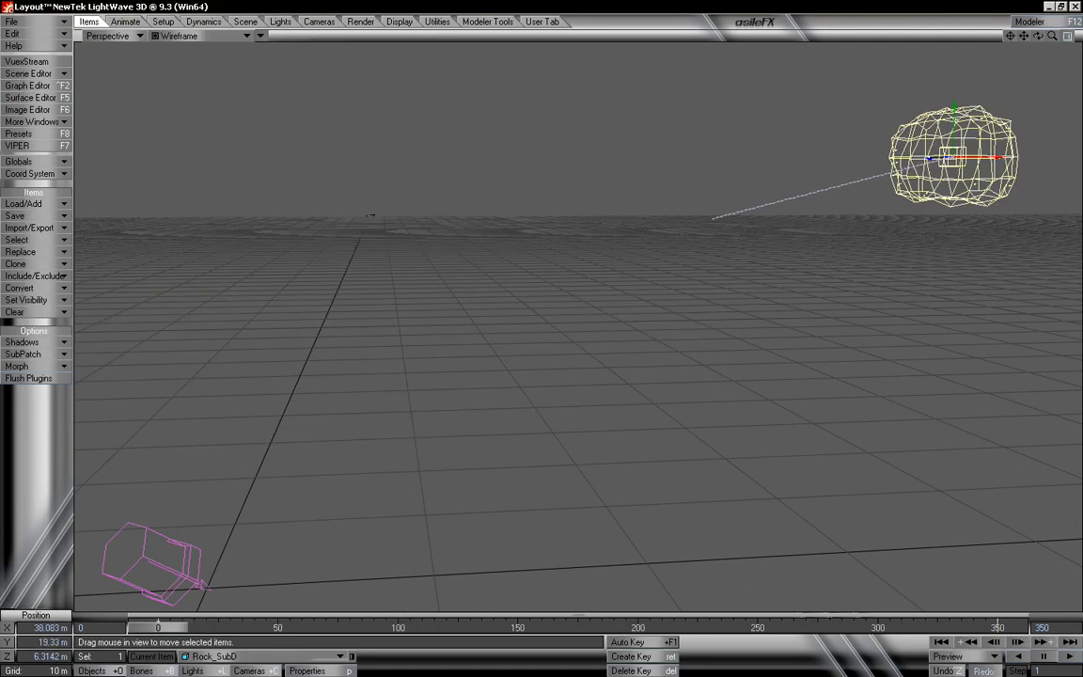
pyautogui.press('p')
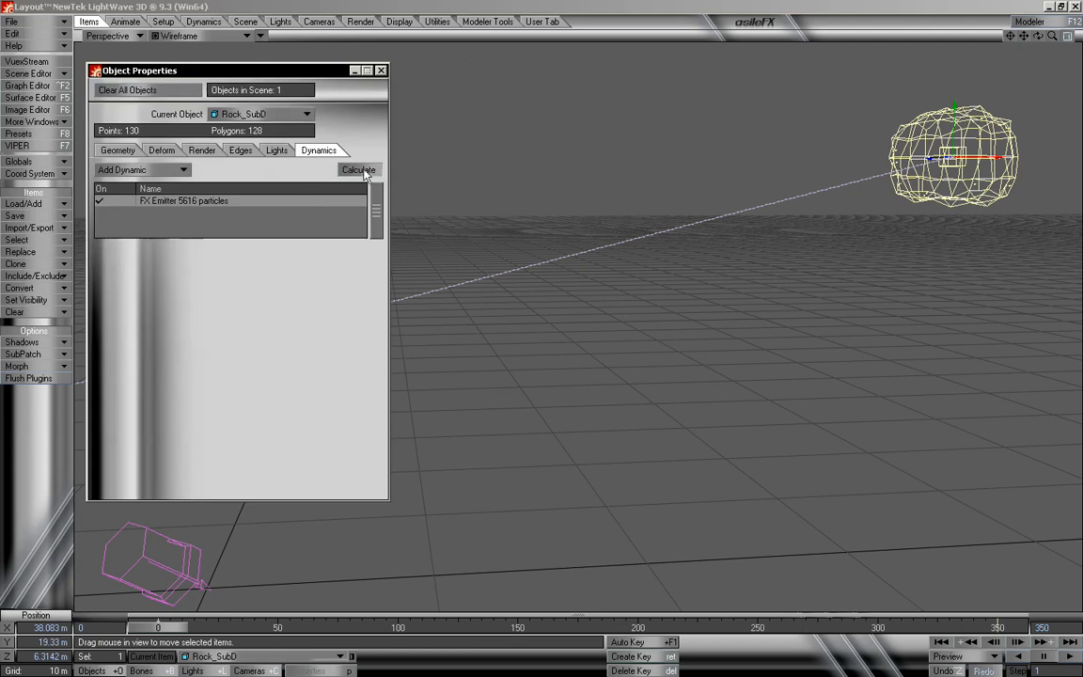
pyautogui.doubleClick(235, 201)
pyautogui.moveTo(270, 76); pyautogui.dragTo(226, 61)
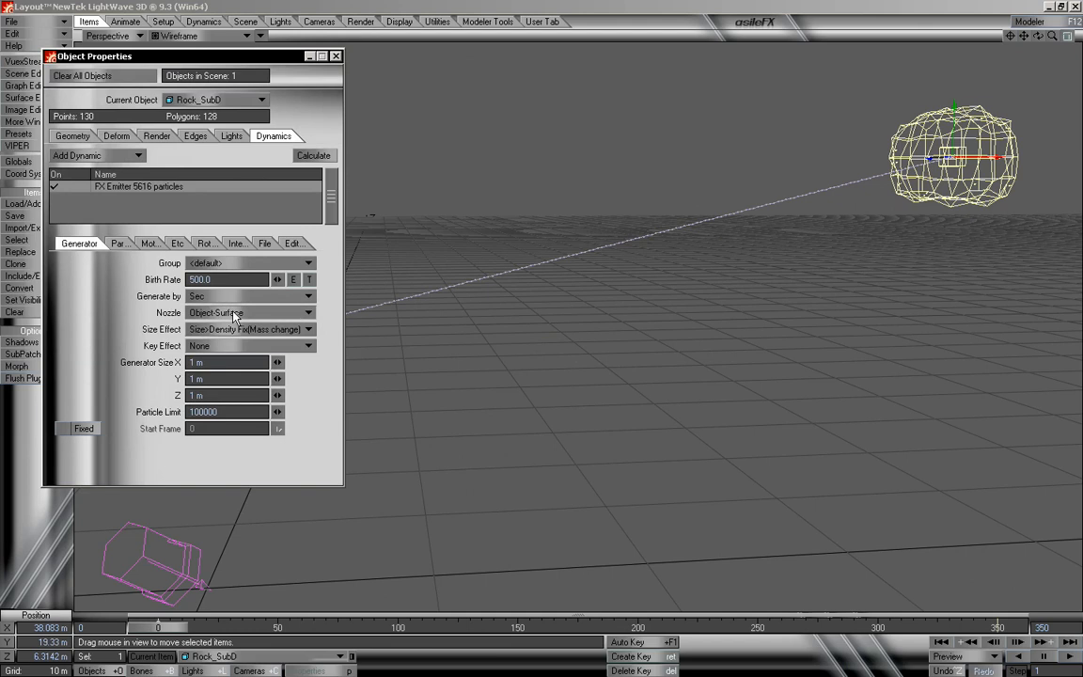
# Set the emitter's nozzle to Object-Vertices and back to Object-Surface, scrubbing the first frames to preview the emission of each
pyautogui.click(241, 313)
pyautogui.click(252, 276)
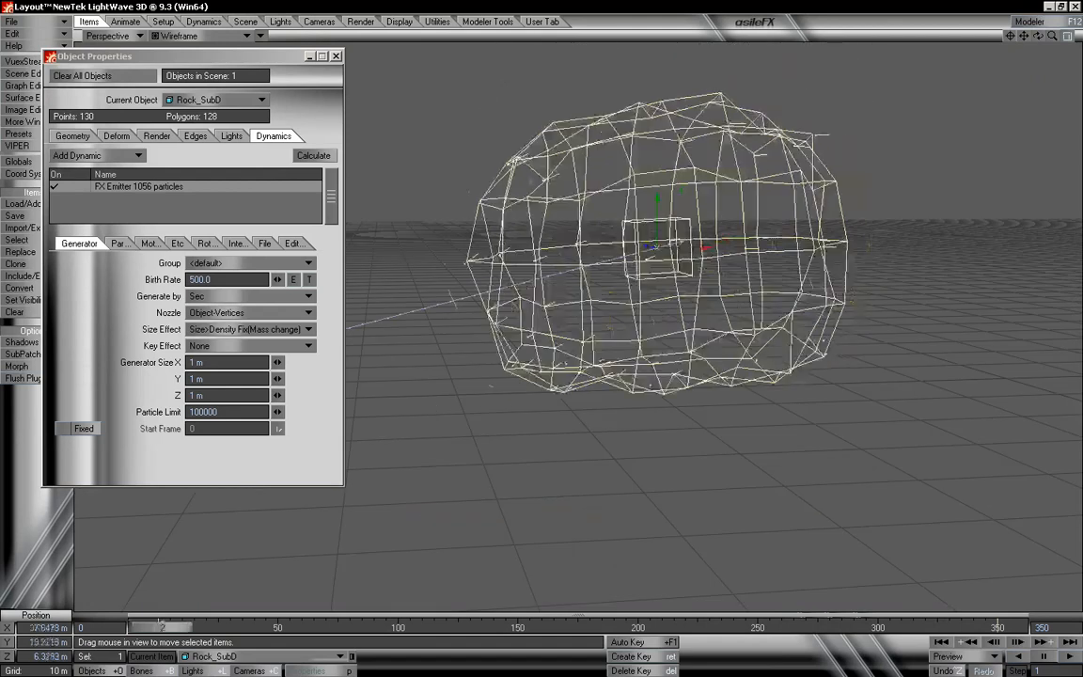
pyautogui.moveTo(242, 627); pyautogui.dragTo(158, 627)
pyautogui.click(214, 314)
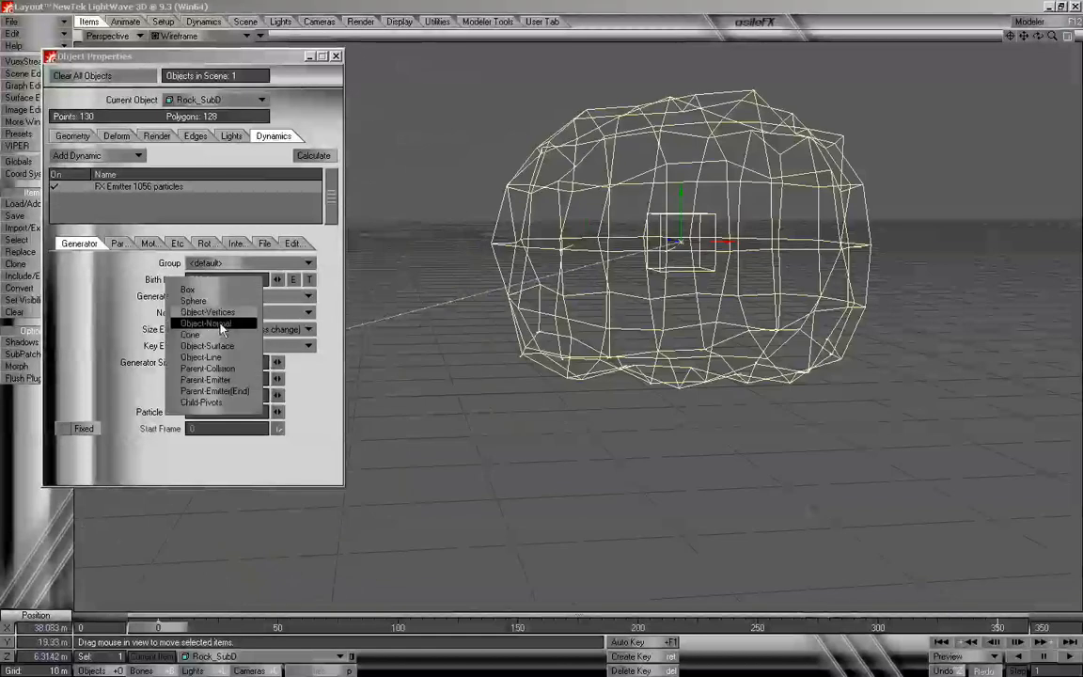
pyautogui.click(216, 344)
pyautogui.moveTo(161, 628)
pyautogui.mouseDown()
pyautogui.moveTo(205, 627)
pyautogui.moveTo(159, 628)
pyautogui.mouseUp()
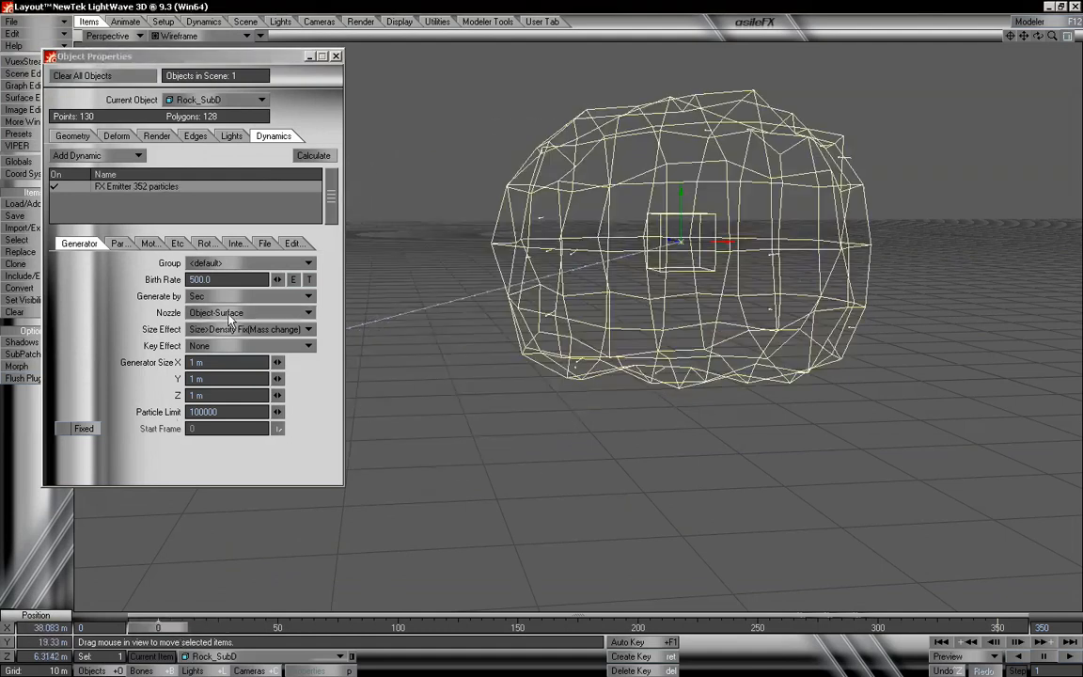
# Set the emitter's nozzle to Object-Normal and scrub the timeline to preview the emission
pyautogui.click(229, 316)
pyautogui.click(215, 266)
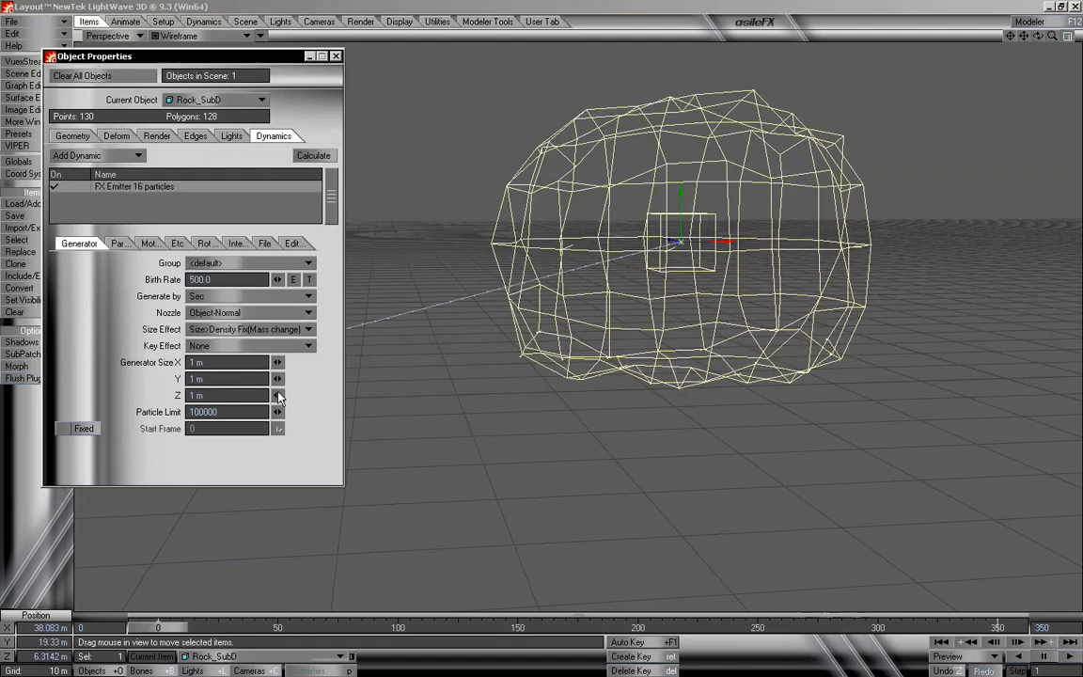
pyautogui.moveTo(181, 627)
pyautogui.mouseDown()
pyautogui.moveTo(308, 627)
pyautogui.moveTo(181, 627)
pyautogui.mouseUp()
# Set the emitter's nozzle to Object-Line and examine the emission around the rock from another angle over the first frames
pyautogui.click(249, 312)
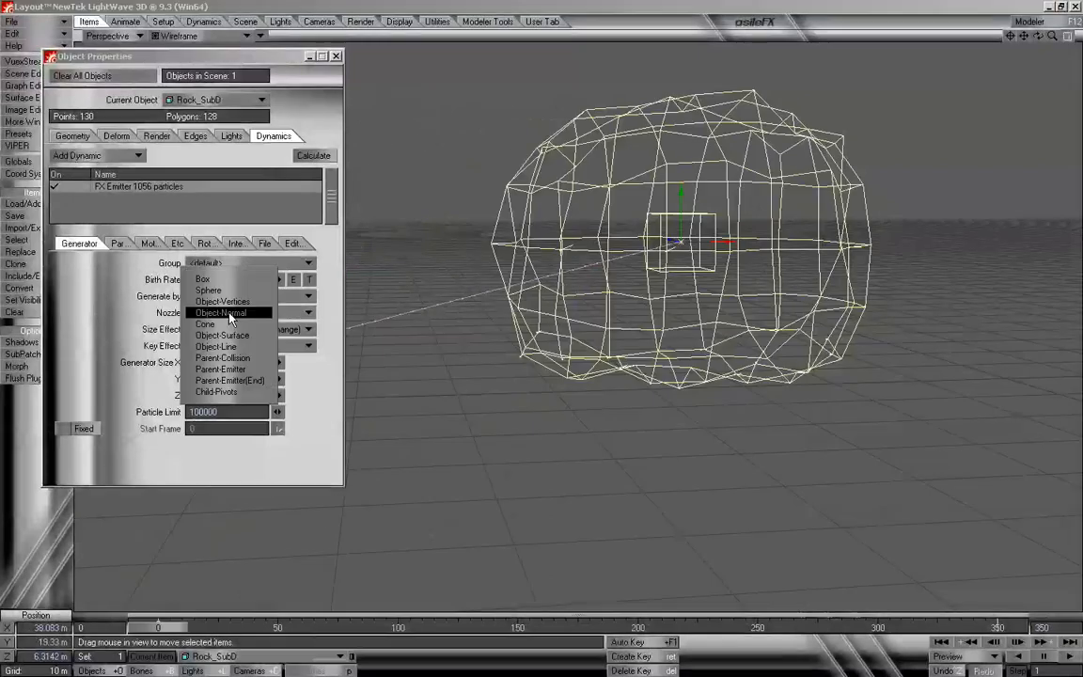
pyautogui.click(226, 319)
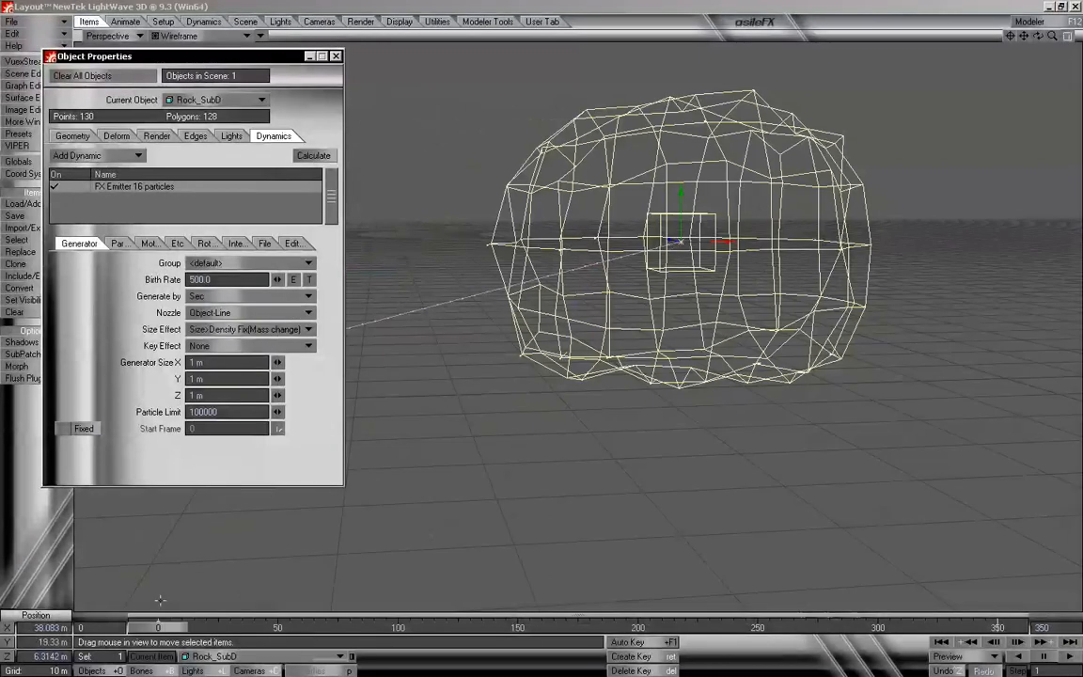
pyautogui.moveTo(169, 628); pyautogui.dragTo(204, 626)
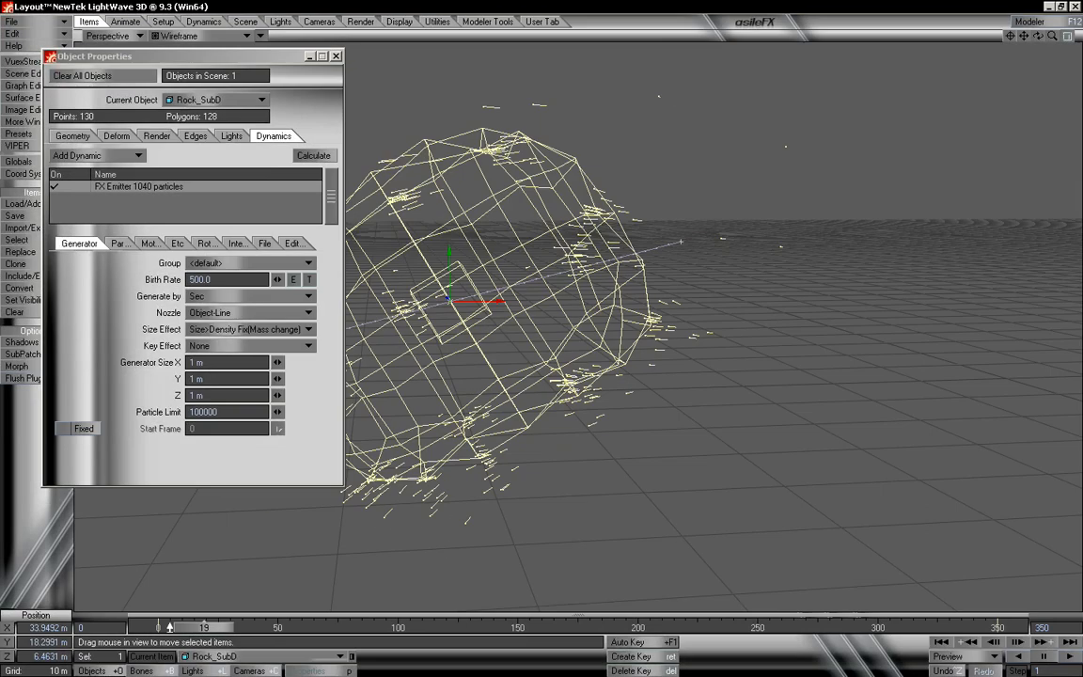
pyautogui.moveTo(1037, 36)
pyautogui.mouseDown()
pyautogui.moveTo(1019, 35)
pyautogui.moveTo(1054, 38)
pyautogui.moveTo(1025, 33)
pyautogui.mouseUp()
pyautogui.click(1011, 37)
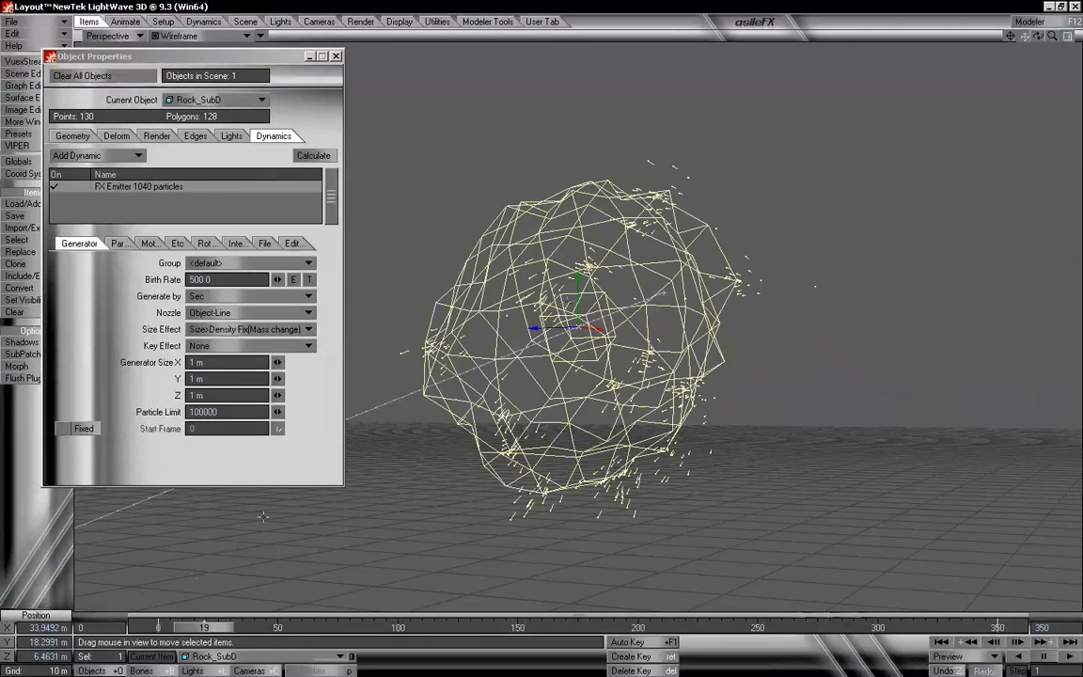
pyautogui.moveTo(205, 627); pyautogui.dragTo(158, 626)
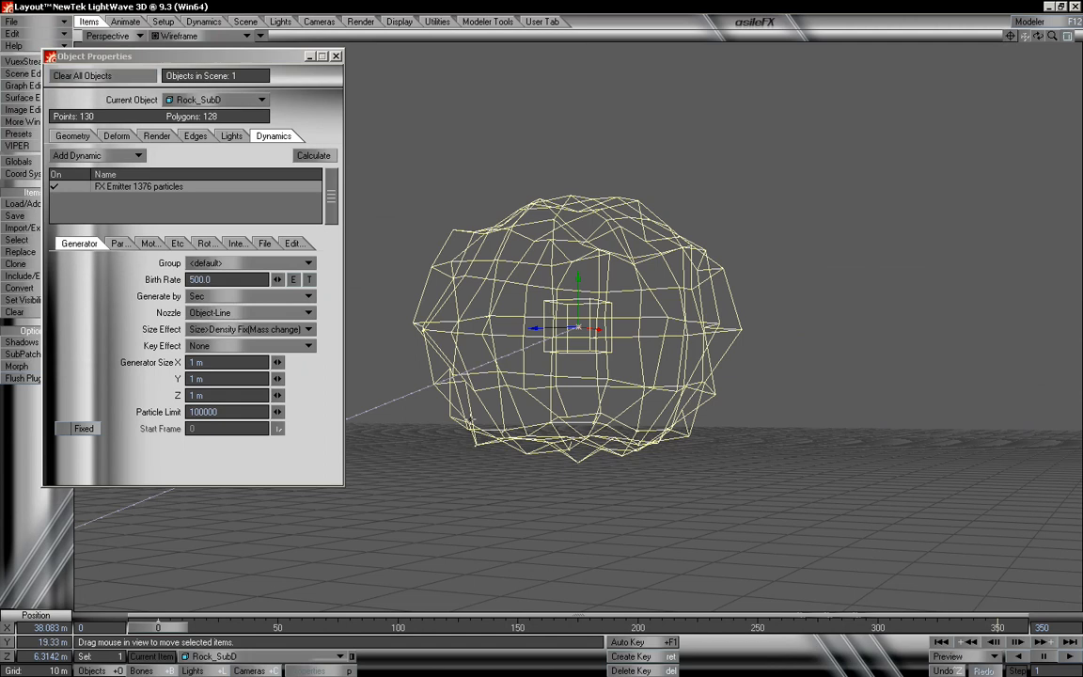
pyautogui.moveTo(158, 627)
pyautogui.mouseDown()
pyautogui.moveTo(404, 627)
pyautogui.moveTo(158, 626)
pyautogui.mouseUp()
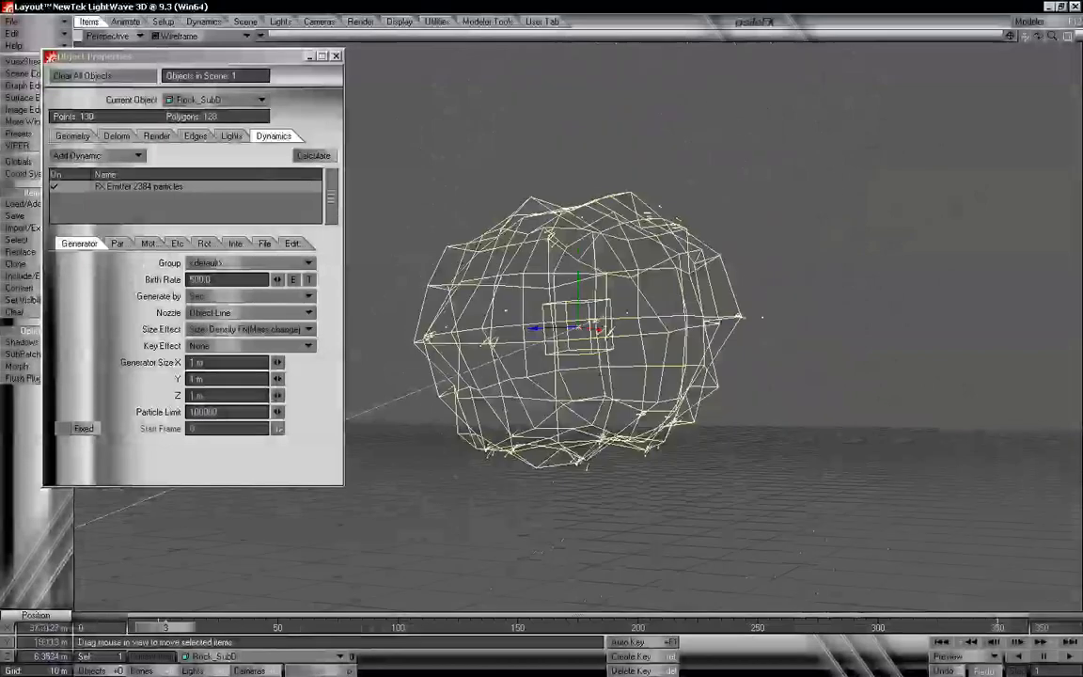
# Return the emitter's nozzle to Object-Surface and scrub the first frames to compare the emission
pyautogui.click(239, 314)
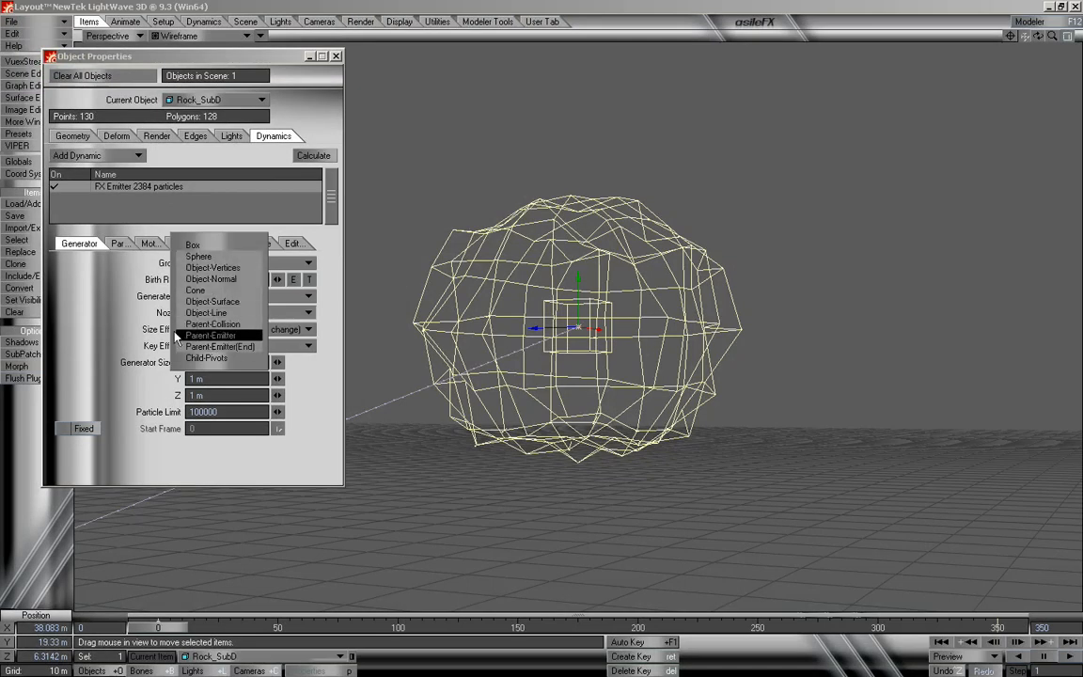
pyautogui.click(239, 301)
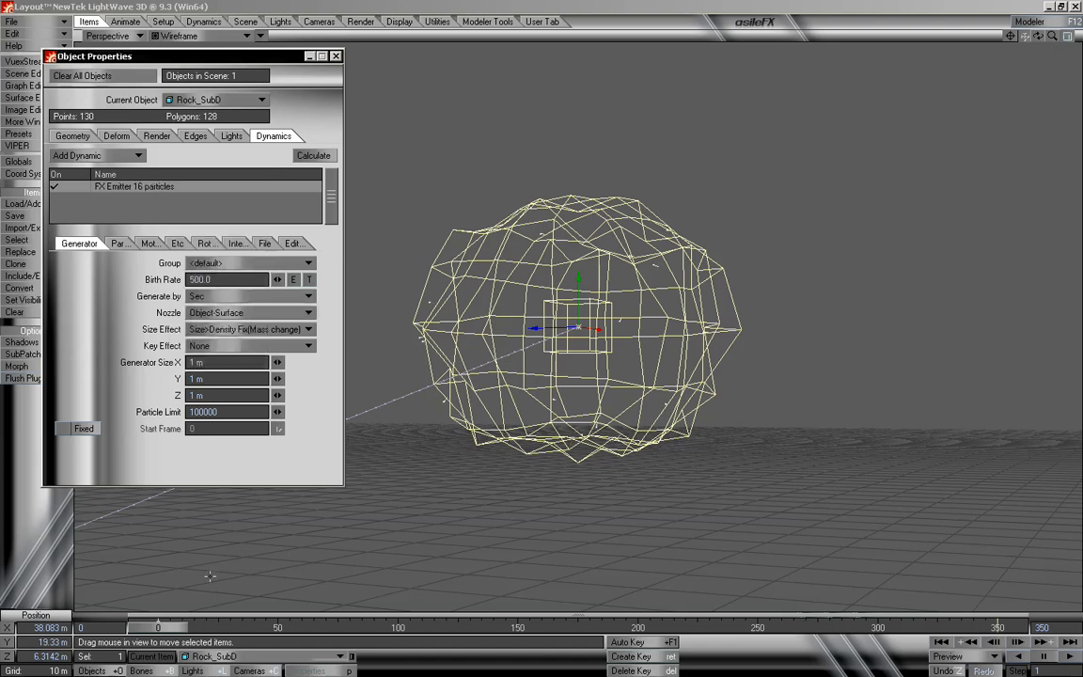
pyautogui.moveTo(160, 628)
pyautogui.mouseDown()
pyautogui.moveTo(289, 630)
pyautogui.moveTo(160, 631)
pyautogui.mouseUp()
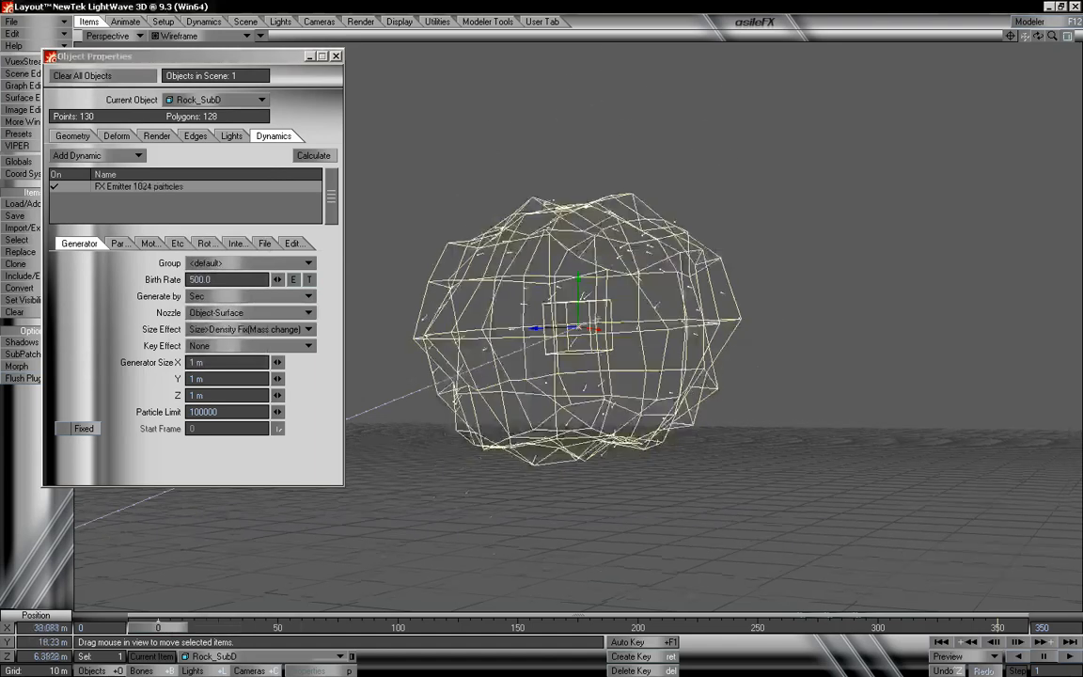
# Set the emitter's nozzle to Box, leaving Generate by at Sec, and scrub the timeline to preview the emission
pyautogui.click(224, 296)
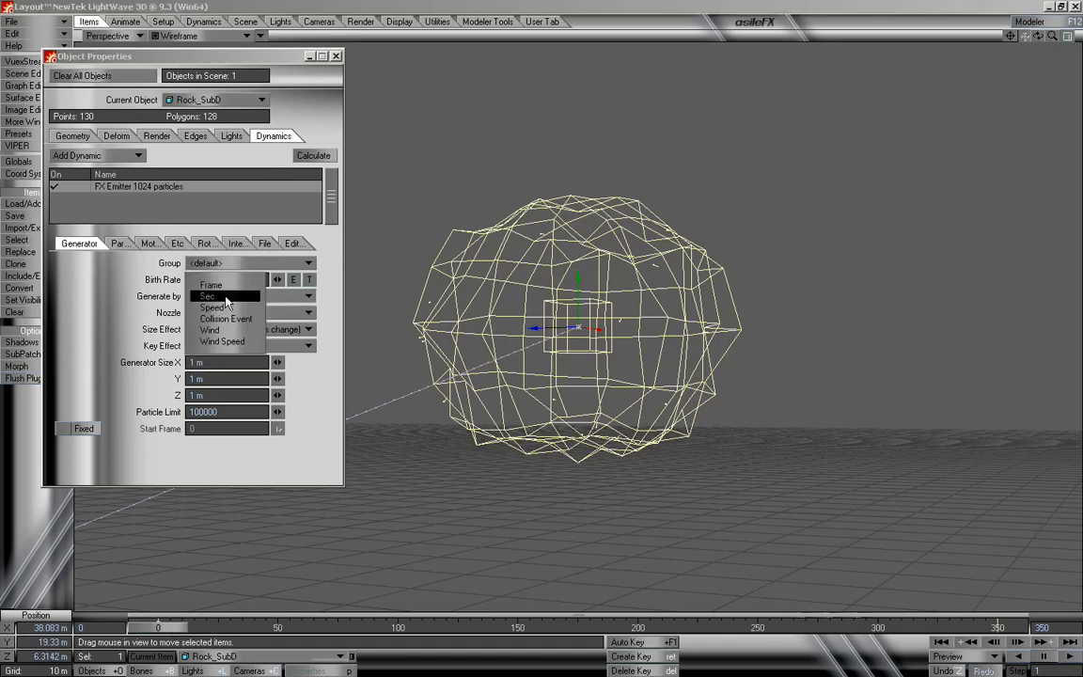
pyautogui.click(202, 260)
pyautogui.click(216, 313)
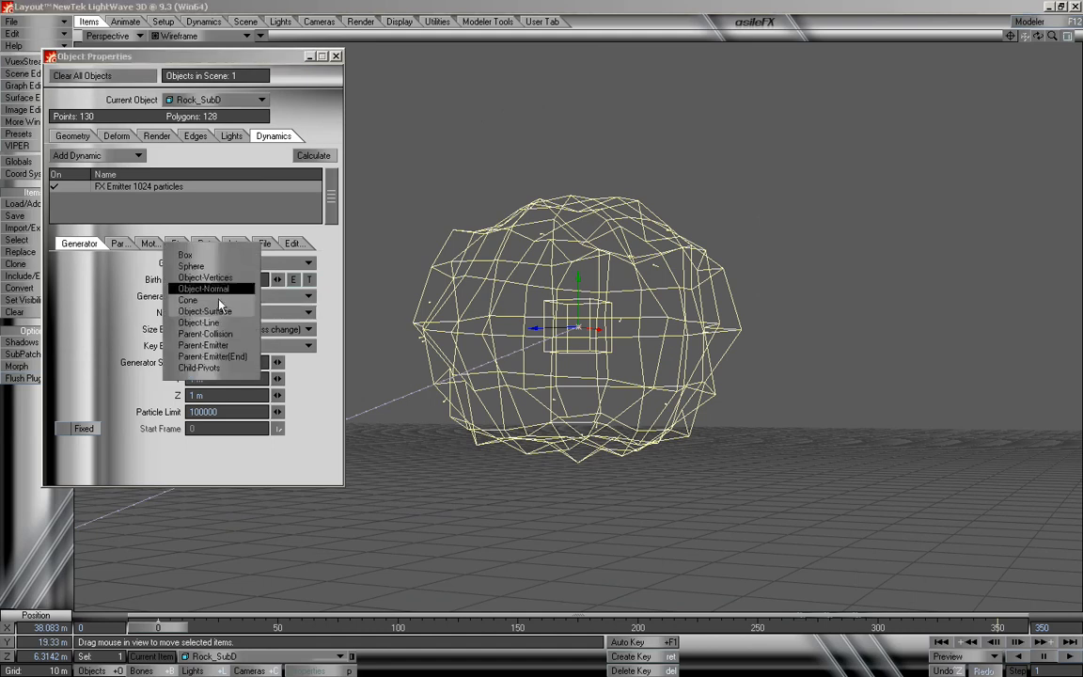
pyautogui.click(216, 258)
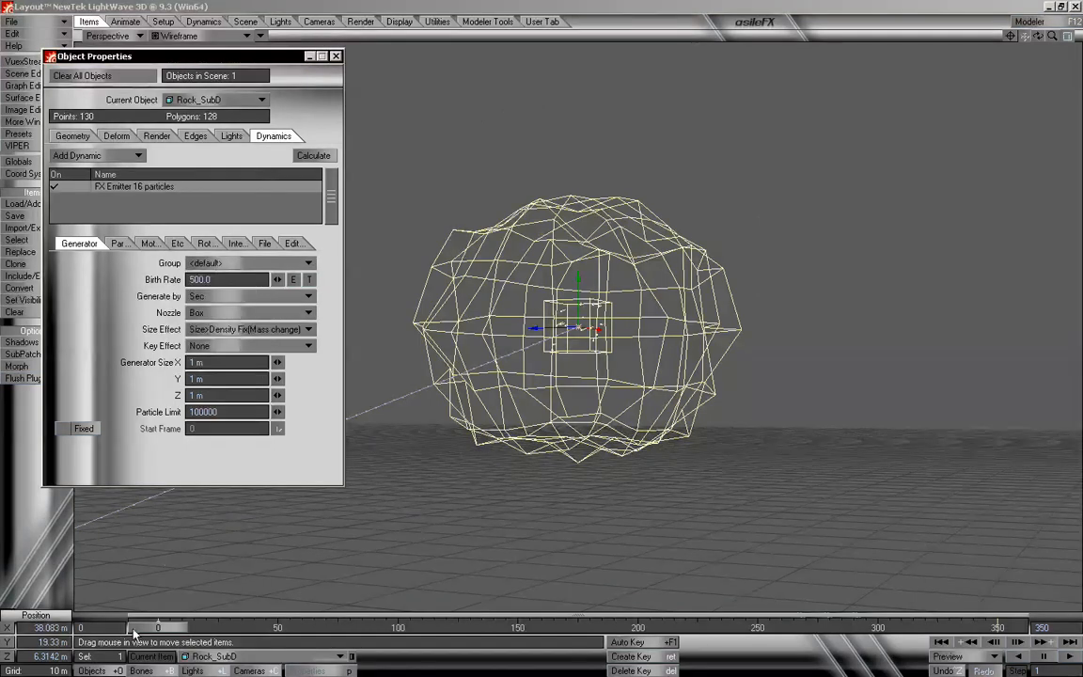
pyautogui.moveTo(163, 628)
pyautogui.mouseDown()
pyautogui.moveTo(603, 628)
pyautogui.moveTo(158, 628)
pyautogui.mouseUp()
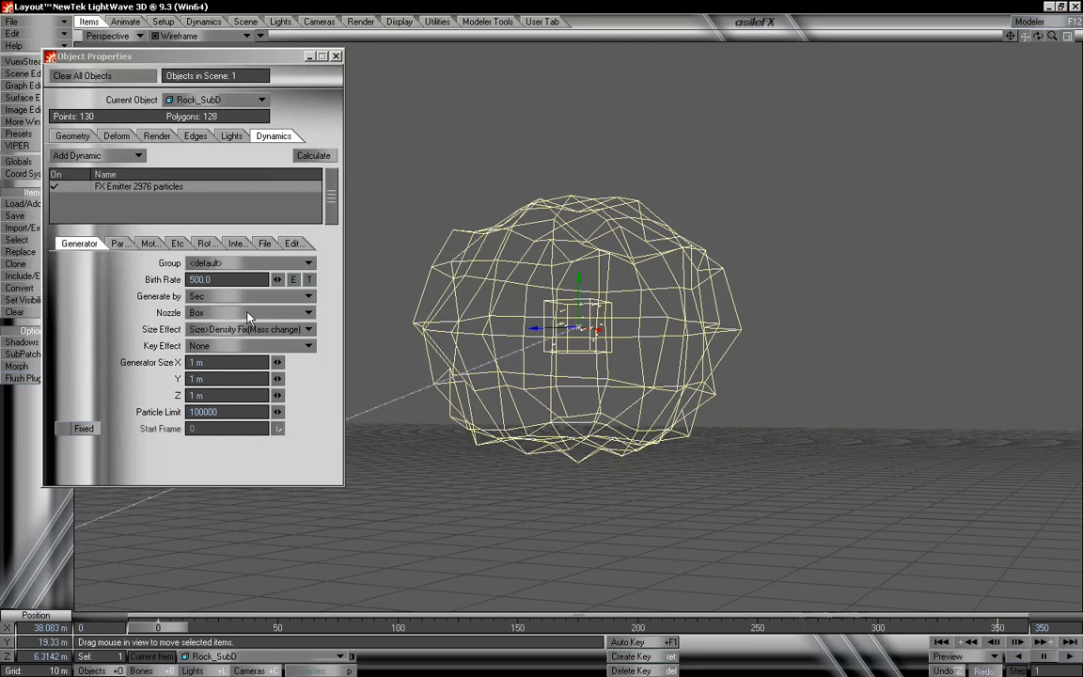
# Set the emitter's nozzle to Sphere and to Cone, scrubbing the timeline to preview the emission of each shape
pyautogui.click(245, 314)
pyautogui.click(226, 303)
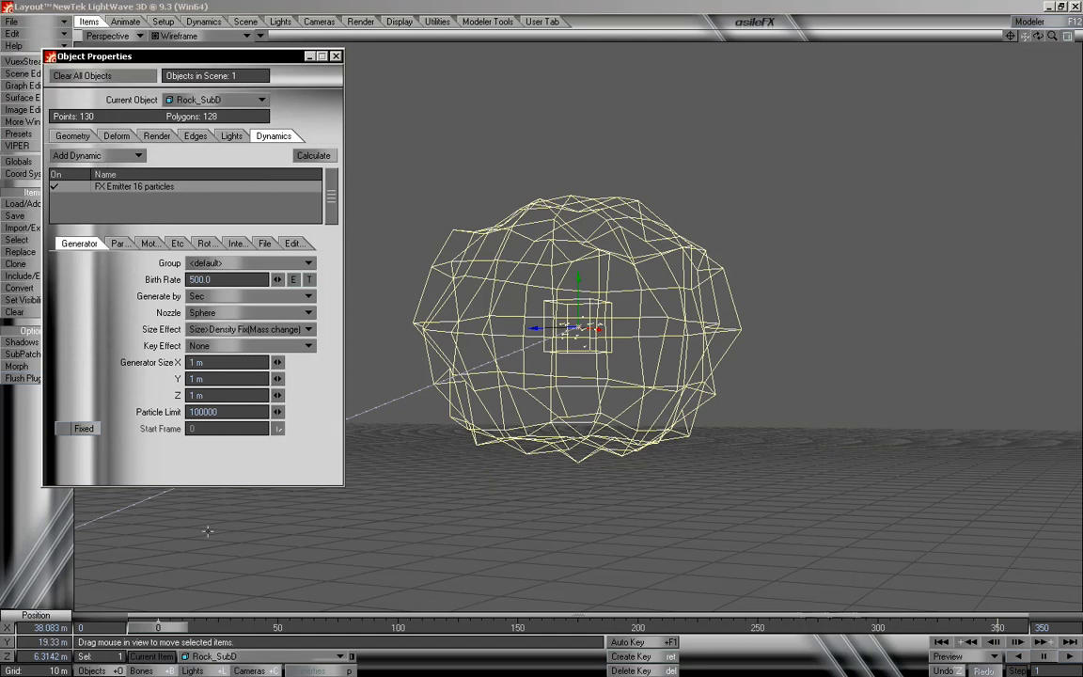
pyautogui.moveTo(163, 628)
pyautogui.mouseDown()
pyautogui.moveTo(425, 627)
pyautogui.moveTo(160, 628)
pyautogui.mouseUp()
pyautogui.click(199, 312)
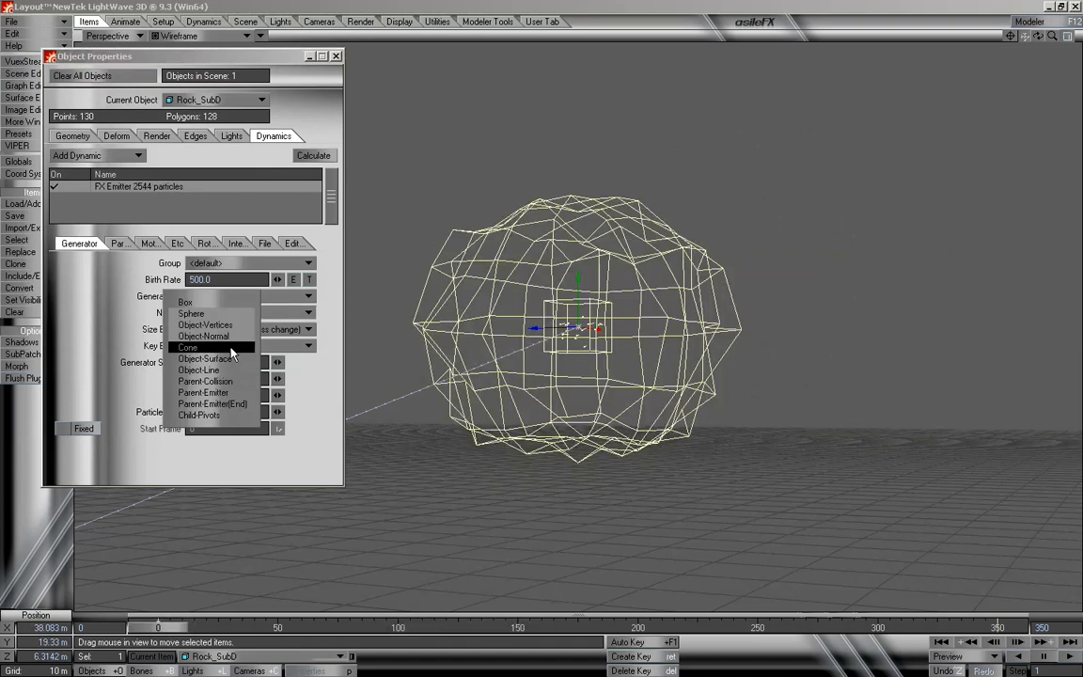
pyautogui.click(216, 347)
pyautogui.moveTo(162, 628)
pyautogui.mouseDown()
pyautogui.moveTo(609, 628)
pyautogui.moveTo(156, 628)
pyautogui.mouseUp()
# Set the emitter's nozzle from the remaining choices back to Object-Surface and preview the emission on the timeline
pyautogui.click(215, 315)
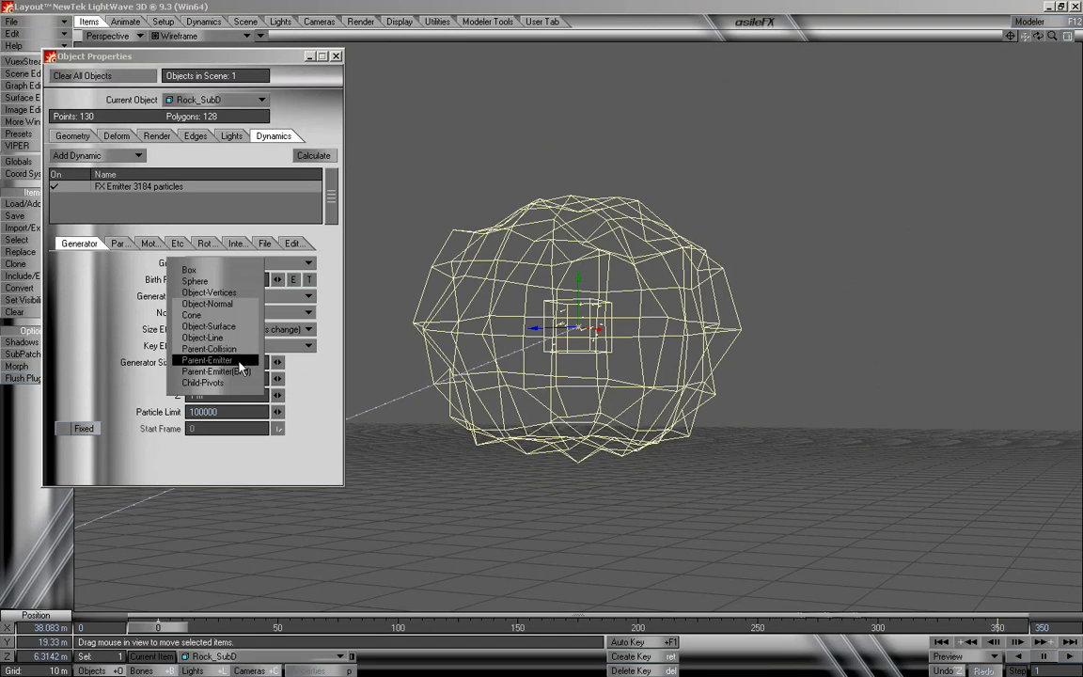
pyautogui.click(333, 321)
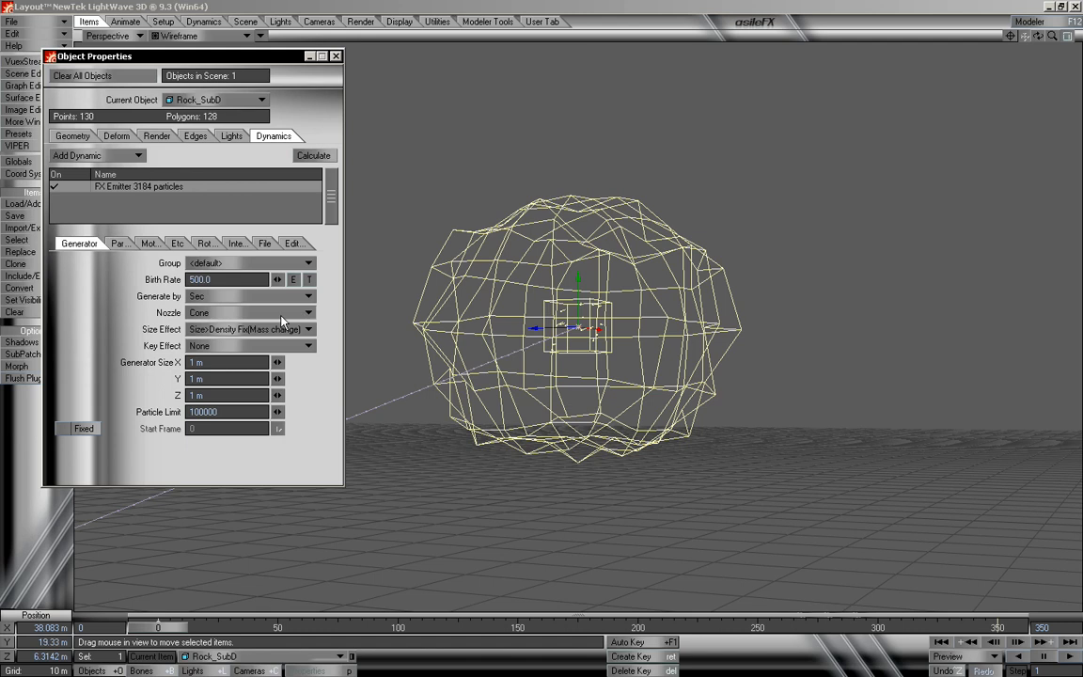
pyautogui.click(249, 313)
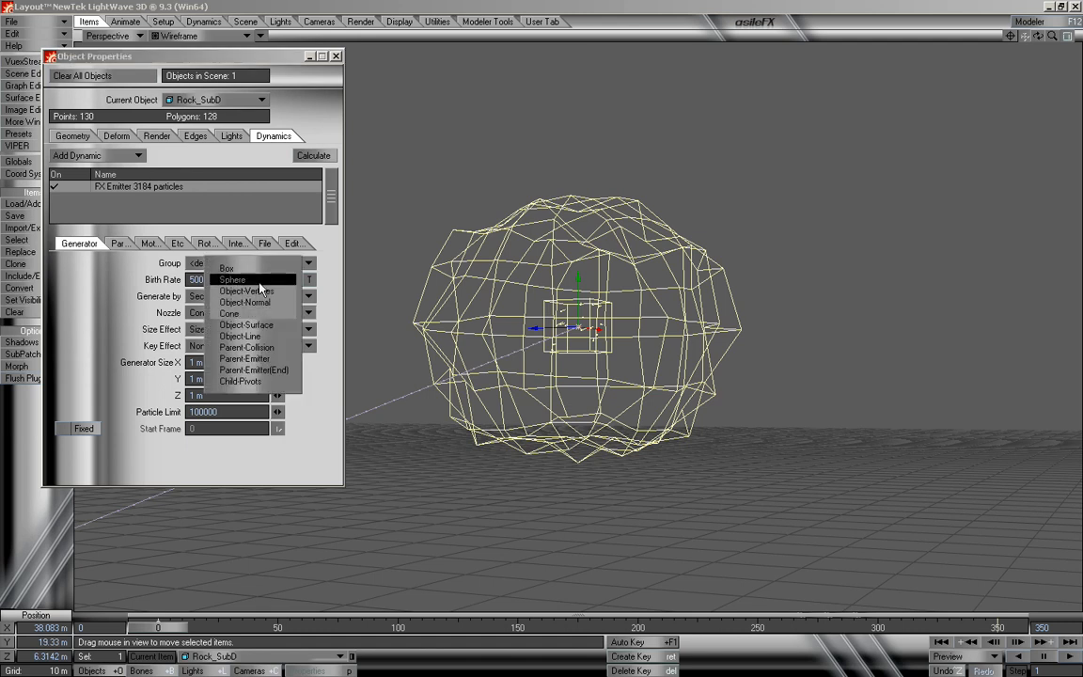
pyautogui.click(268, 324)
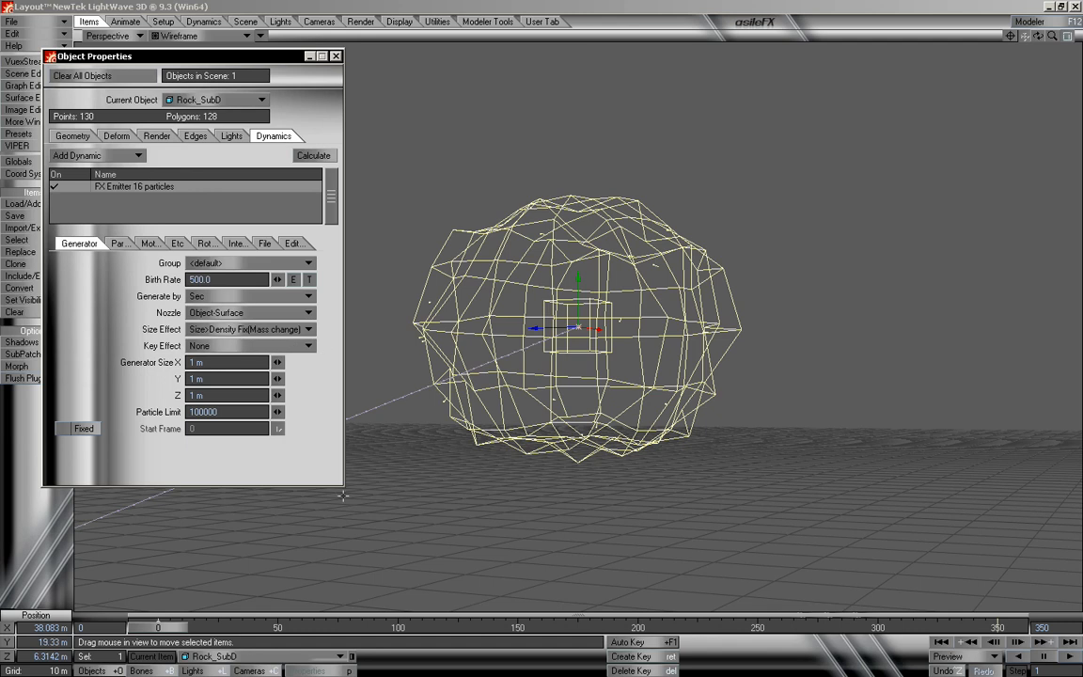
pyautogui.moveTo(167, 628)
pyautogui.mouseDown()
pyautogui.moveTo(540, 629)
pyautogui.moveTo(166, 629)
pyautogui.mouseUp()
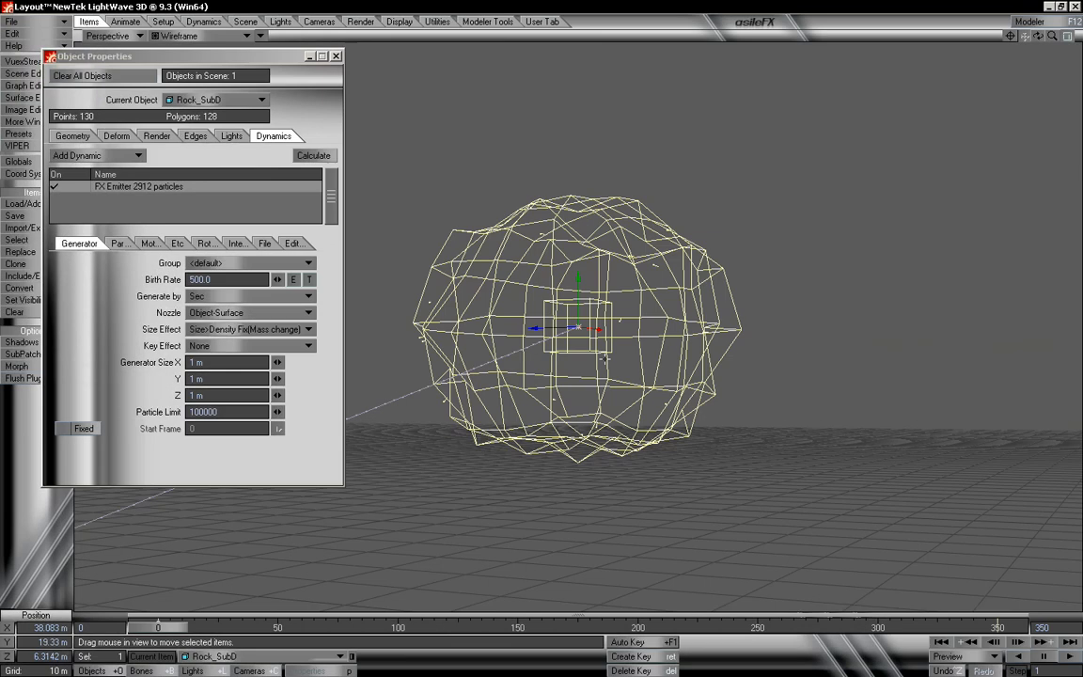